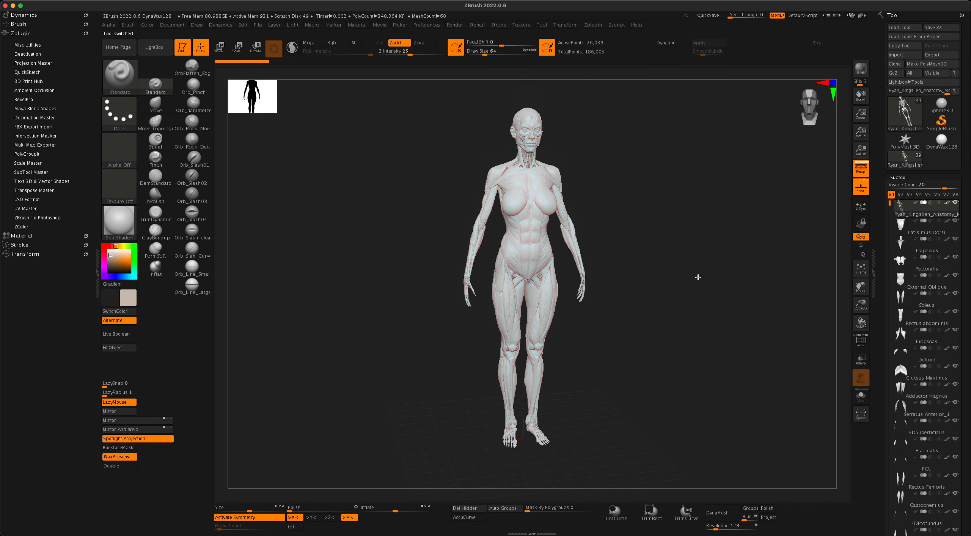
# Solo the skeleton subtool so every muscle subtool is hidden, and orbit around it.
pyautogui.moveTo(697, 278); pyautogui.dragTo(689, 308)
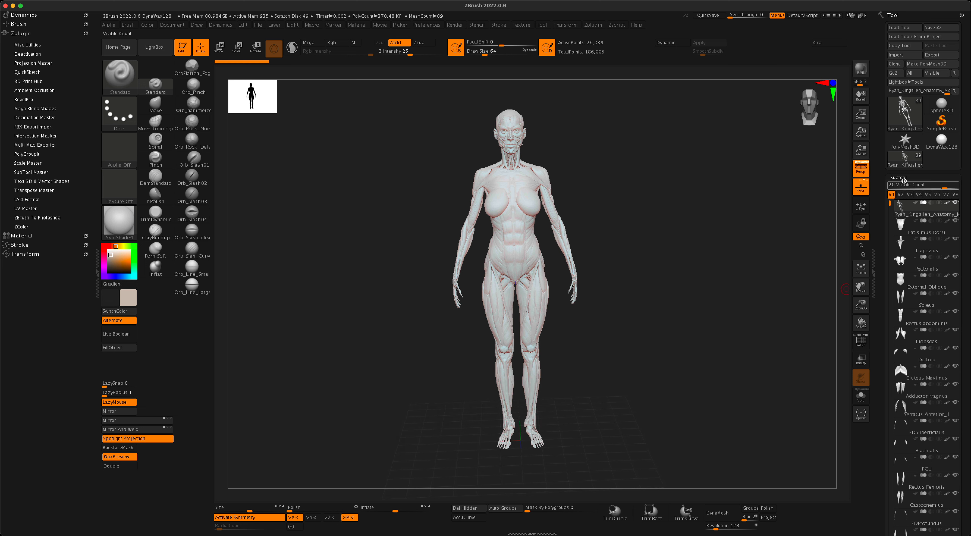
pyautogui.moveTo(890, 204)
pyautogui.mouseDown()
pyautogui.moveTo(888, 488)
pyautogui.moveTo(889, 205)
pyautogui.mouseUp()
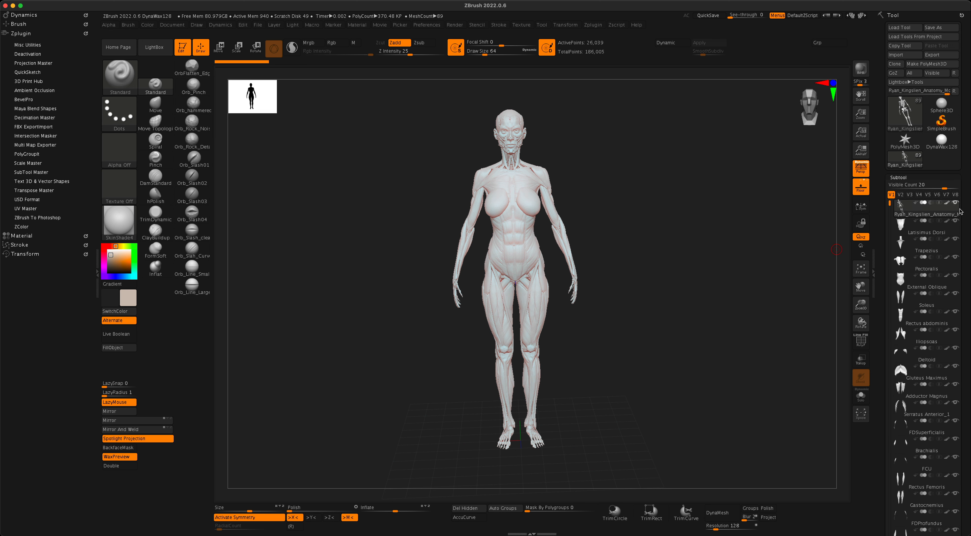
pyautogui.moveTo(956, 213)
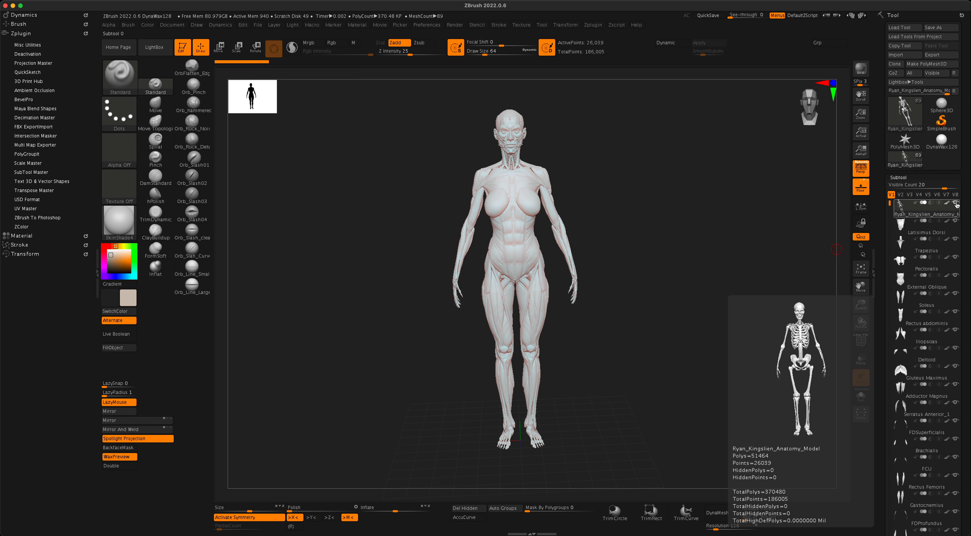
pyautogui.click(956, 204)
pyautogui.moveTo(703, 276)
pyautogui.mouseDown()
pyautogui.moveTo(720, 278)
pyautogui.moveTo(644, 288)
pyautogui.moveTo(698, 284)
pyautogui.mouseUp()
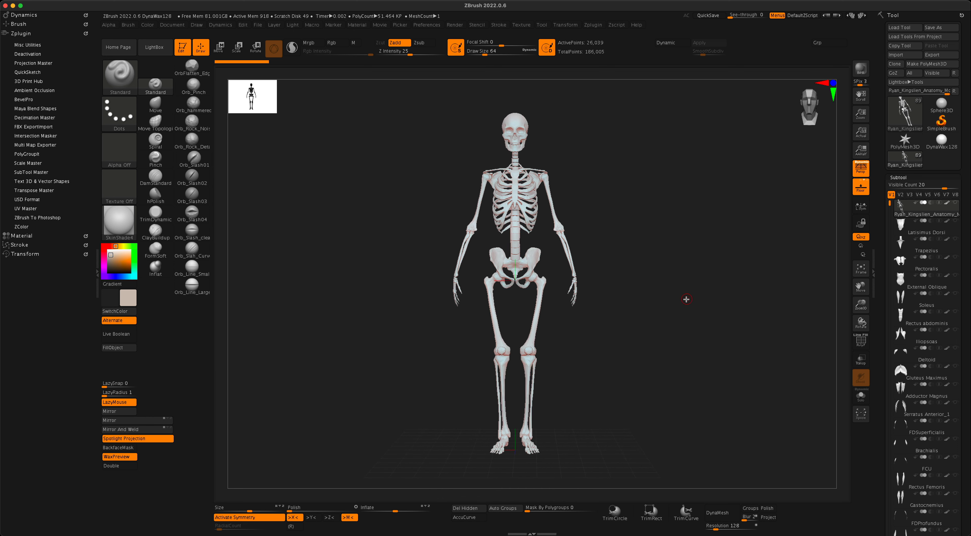
pyautogui.moveTo(698, 311); pyautogui.dragTo(664, 311)
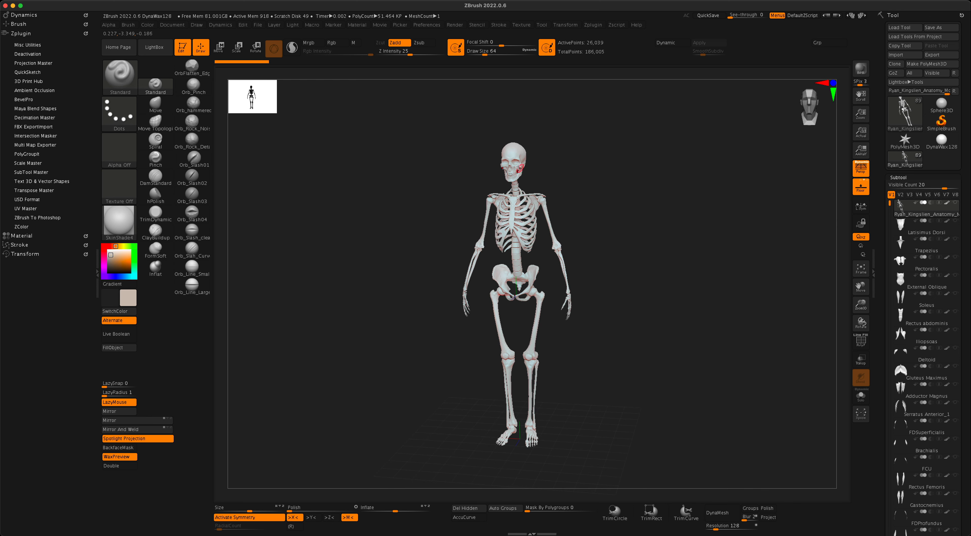
pyautogui.moveTo(571, 189); pyautogui.dragTo(623, 211)
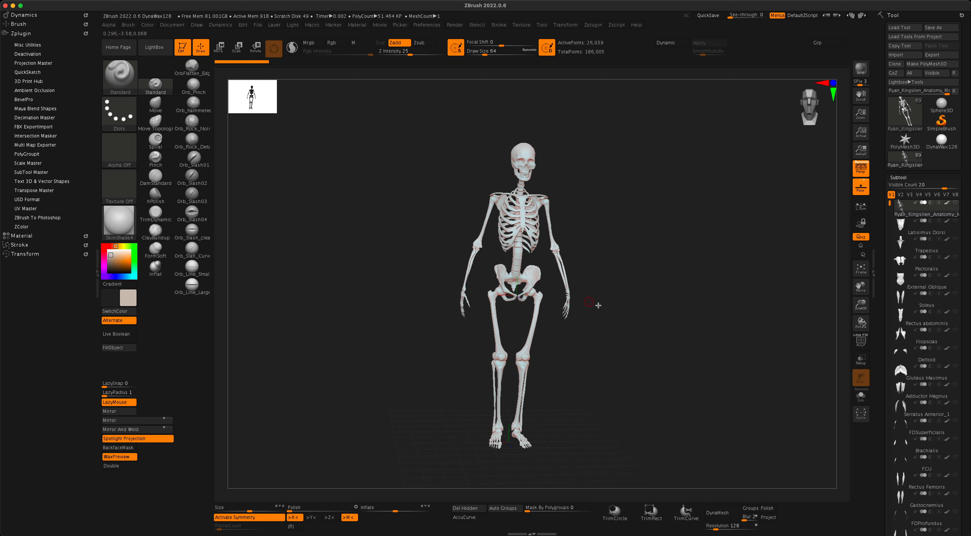
pyautogui.moveTo(598, 306); pyautogui.dragTo(575, 325)
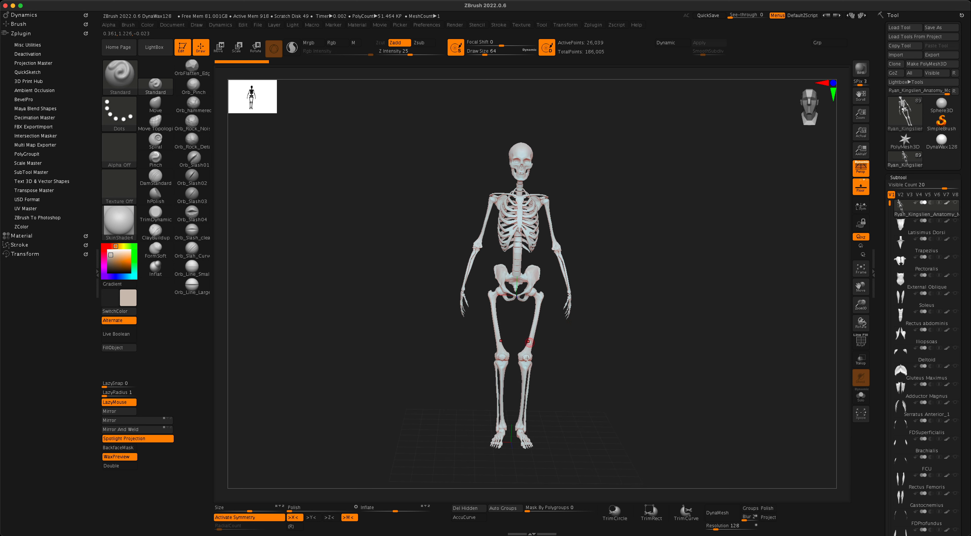
pyautogui.moveTo(622, 230); pyautogui.dragTo(641, 260)
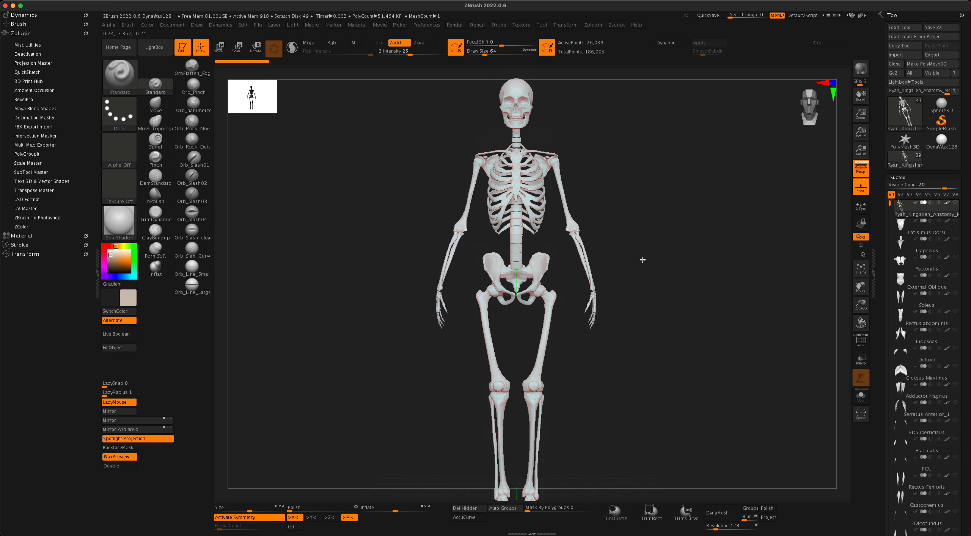
pyautogui.keyDown('alt'); pyautogui.moveTo(659, 227); pyautogui.dragTo(661, 390); pyautogui.keyUp('alt')
pyautogui.moveTo(655, 310); pyautogui.dragTo(668, 314)
pyautogui.keyDown('alt'); pyautogui.moveTo(659, 350); pyautogui.dragTo(770, 355); pyautogui.keyUp('alt')
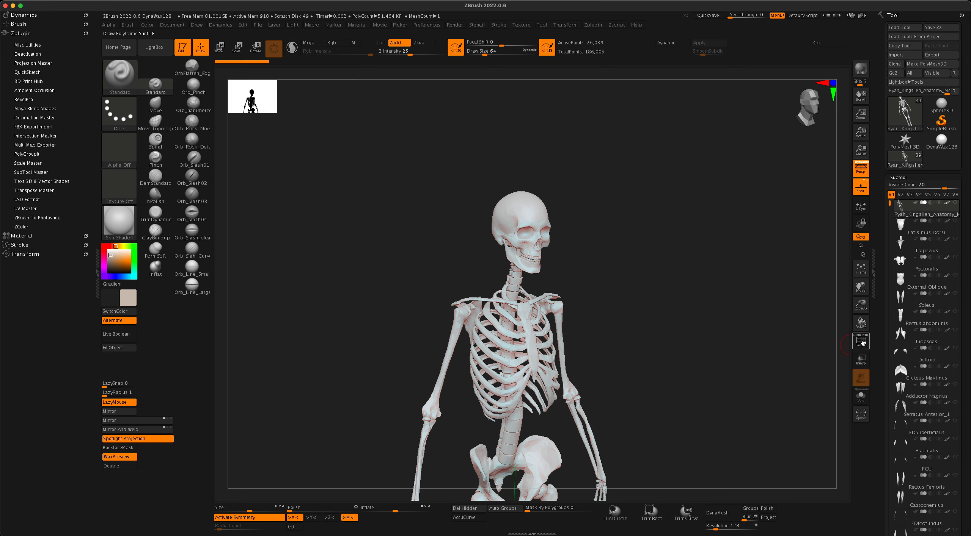
# Turn on PolyF and use Auto Groups to give each connected bone its own polygroup.
pyautogui.click(861, 342)
pyautogui.moveTo(685, 336)
pyautogui.keyDown('shift'); pyautogui.mouseDown()
pyautogui.moveTo(717, 331)
pyautogui.moveTo(648, 329)
pyautogui.moveTo(683, 335)
pyautogui.mouseUp(); pyautogui.keyUp('shift')
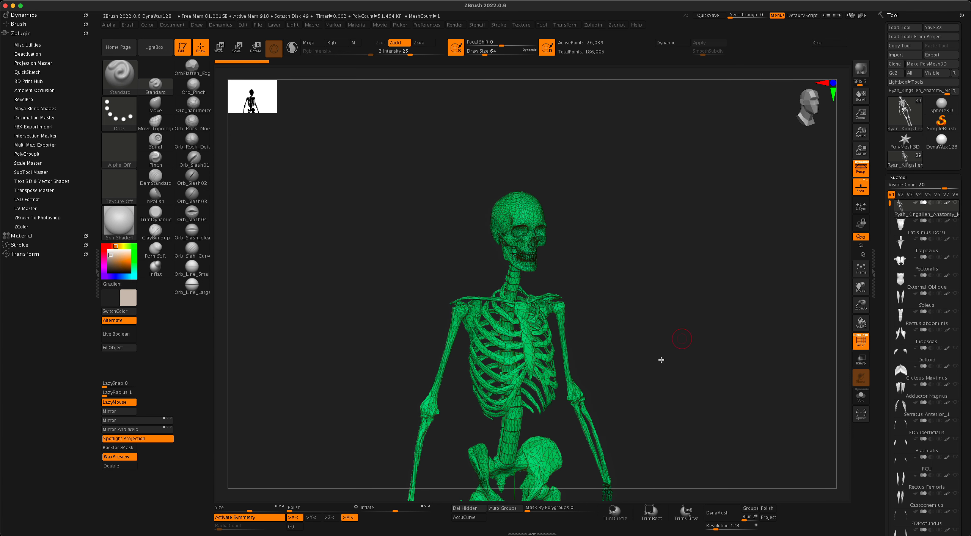
pyautogui.click(507, 510)
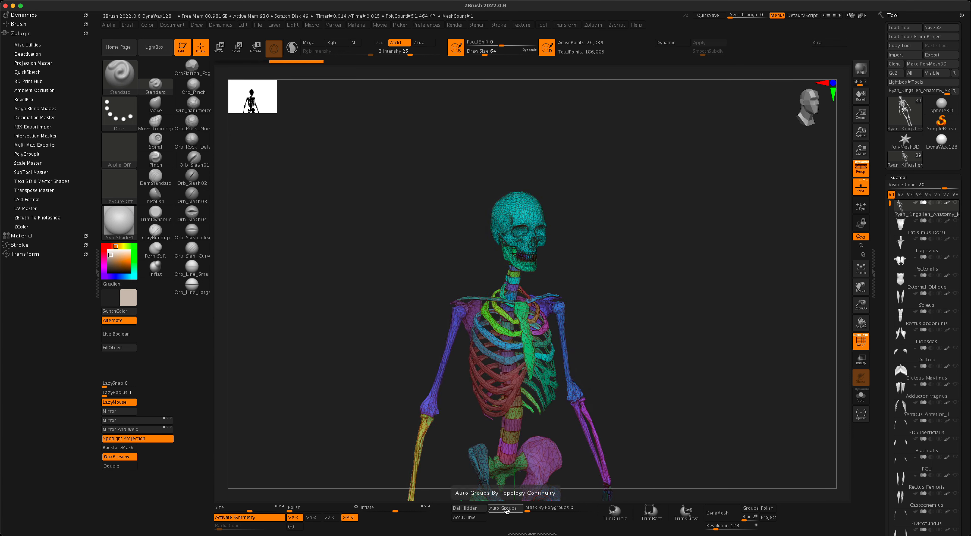
pyautogui.moveTo(674, 336); pyautogui.dragTo(709, 316)
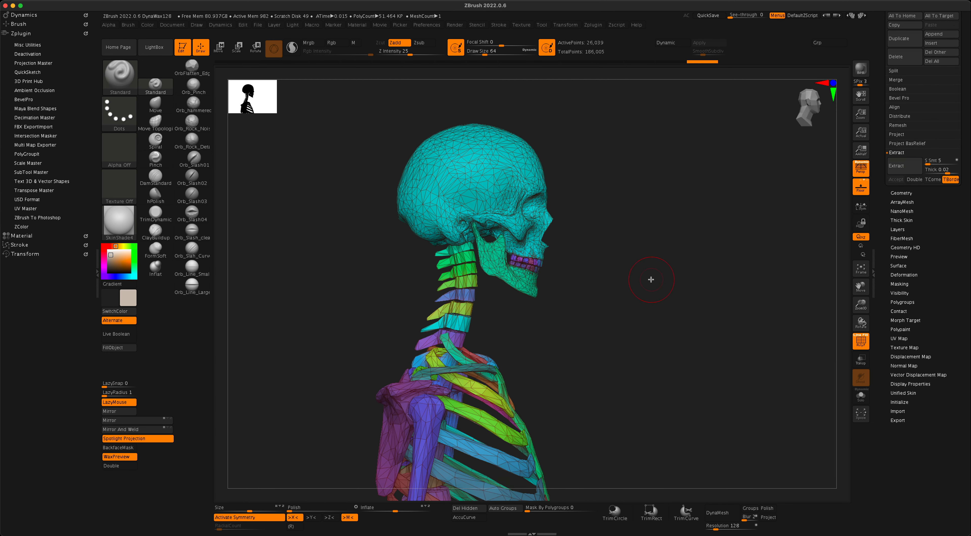
pyautogui.keyDown('alt'); pyautogui.moveTo(650, 280); pyautogui.dragTo(622, 294); pyautogui.keyUp('alt')
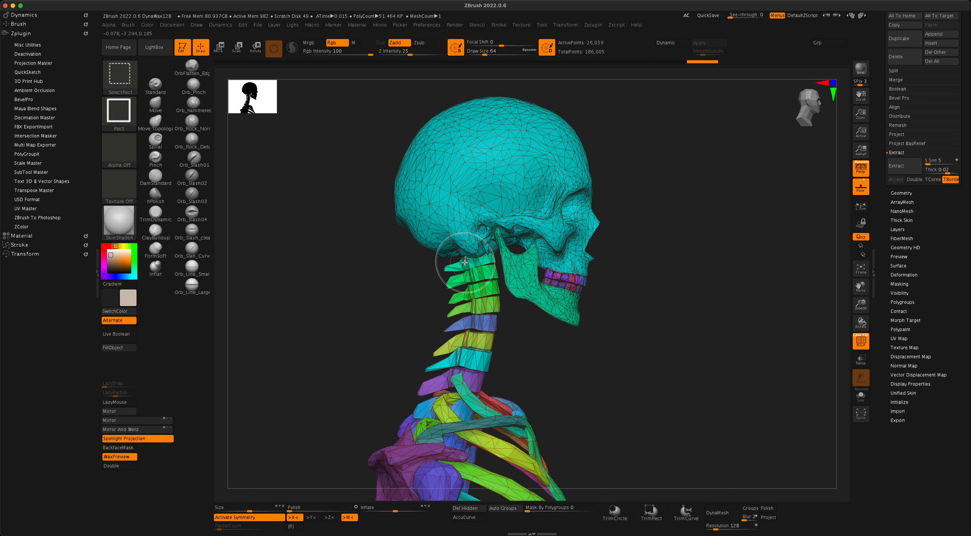
# Isolate the skull by hiding the green, blue, yellow and cyan neck vertebrae.
pyautogui.keyDown('ctrl'); pyautogui.keyDown('shift'); pyautogui.click(468, 265); pyautogui.keyUp('shift'); pyautogui.keyUp('ctrl')
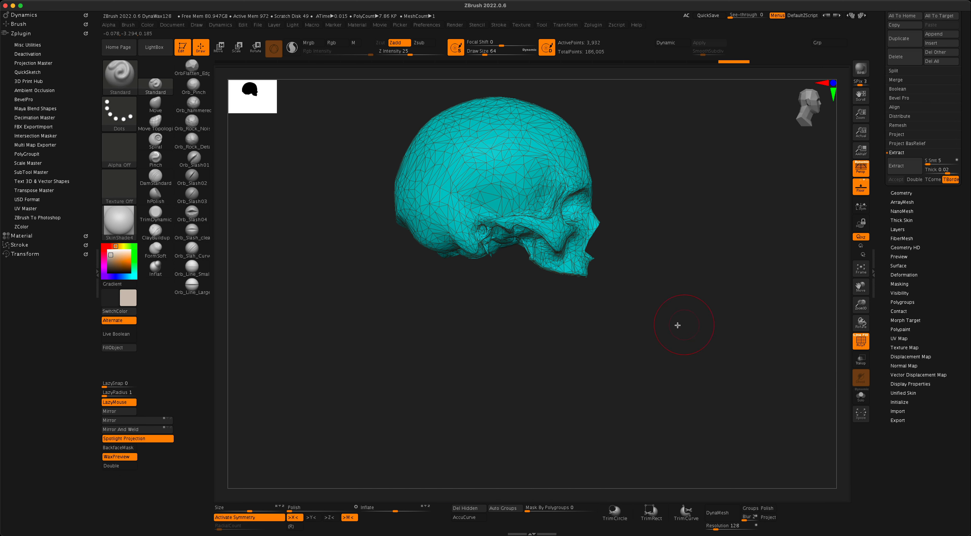
pyautogui.keyDown('ctrl'); pyautogui.keyDown('shift'); pyautogui.click(681, 321); pyautogui.keyUp('shift'); pyautogui.keyUp('ctrl')
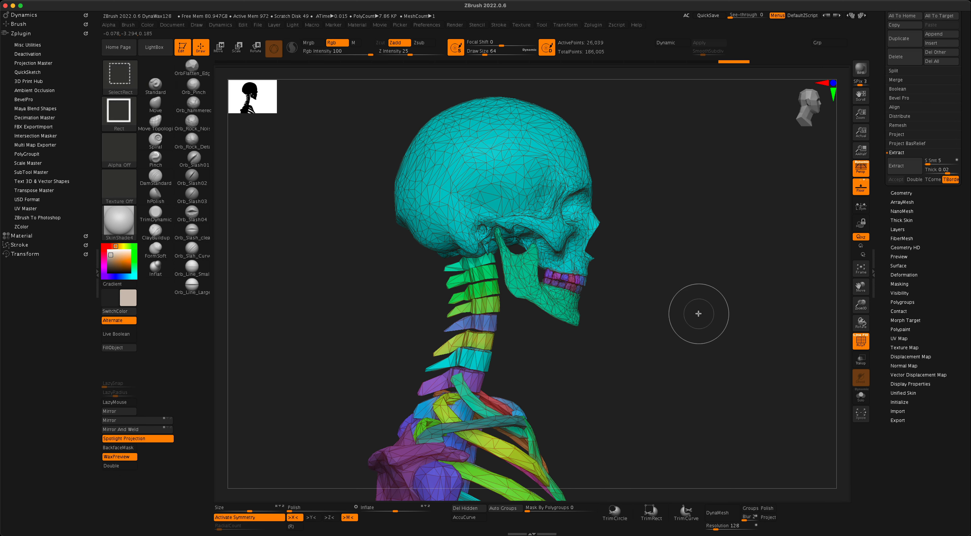
pyautogui.keyDown('ctrl'); pyautogui.keyDown('shift'); pyautogui.click(486, 305); pyautogui.keyUp('shift'); pyautogui.keyUp('ctrl')
pyautogui.keyDown('ctrl'); pyautogui.keyDown('shift'); pyautogui.click(485, 306); pyautogui.keyUp('shift'); pyautogui.keyUp('ctrl')
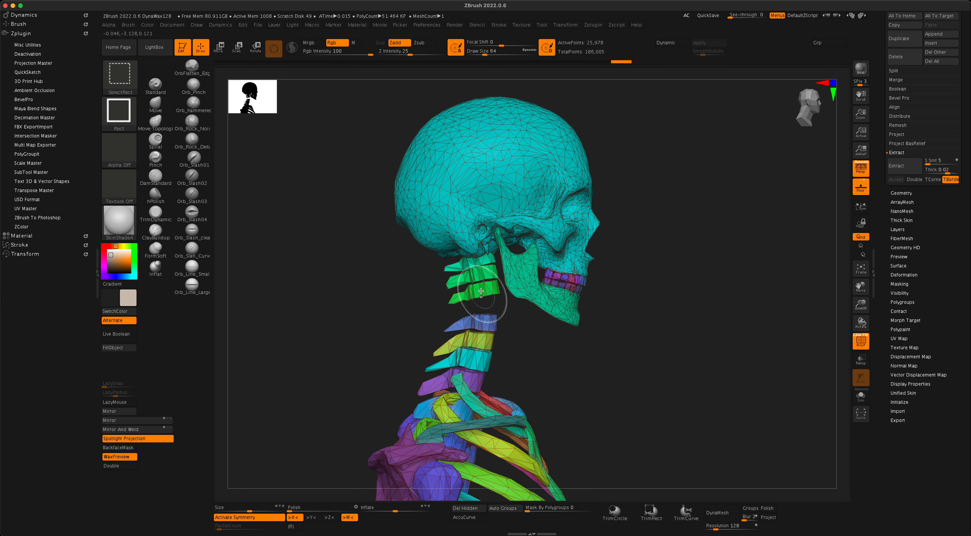
pyautogui.keyDown('ctrl'); pyautogui.keyDown('shift'); pyautogui.click(468, 266); pyautogui.keyUp('shift'); pyautogui.keyUp('ctrl')
pyautogui.keyDown('ctrl'); pyautogui.keyDown('shift'); pyautogui.click(481, 324); pyautogui.keyUp('shift'); pyautogui.keyUp('ctrl')
pyautogui.keyDown('ctrl'); pyautogui.keyDown('shift'); pyautogui.click(486, 345); pyautogui.keyUp('shift'); pyautogui.keyUp('ctrl')
pyautogui.keyDown('ctrl'); pyautogui.keyDown('shift'); pyautogui.click(486, 345); pyautogui.keyUp('shift'); pyautogui.keyUp('ctrl')
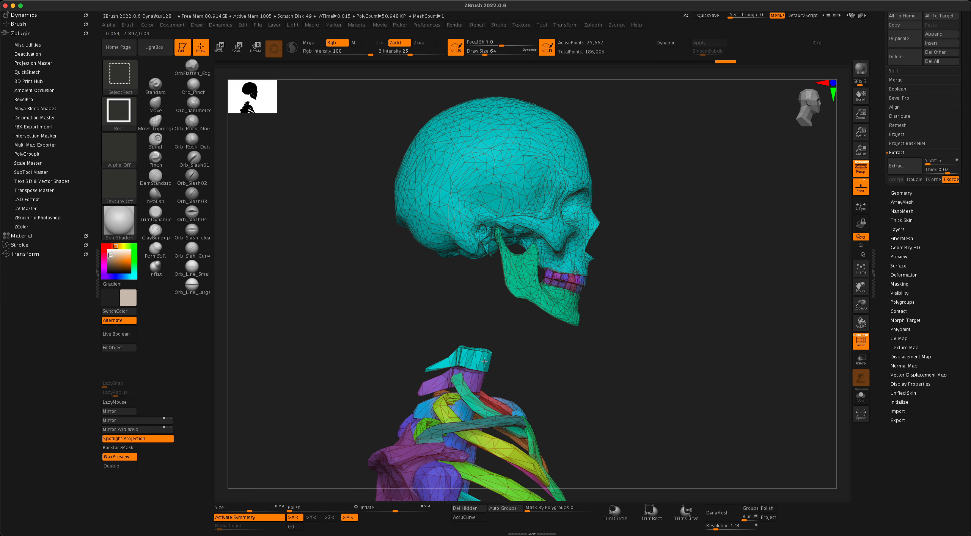
pyautogui.moveTo(618, 378)
pyautogui.mouseDown()
pyautogui.moveTo(630, 346)
pyautogui.moveTo(628, 368)
pyautogui.mouseUp()
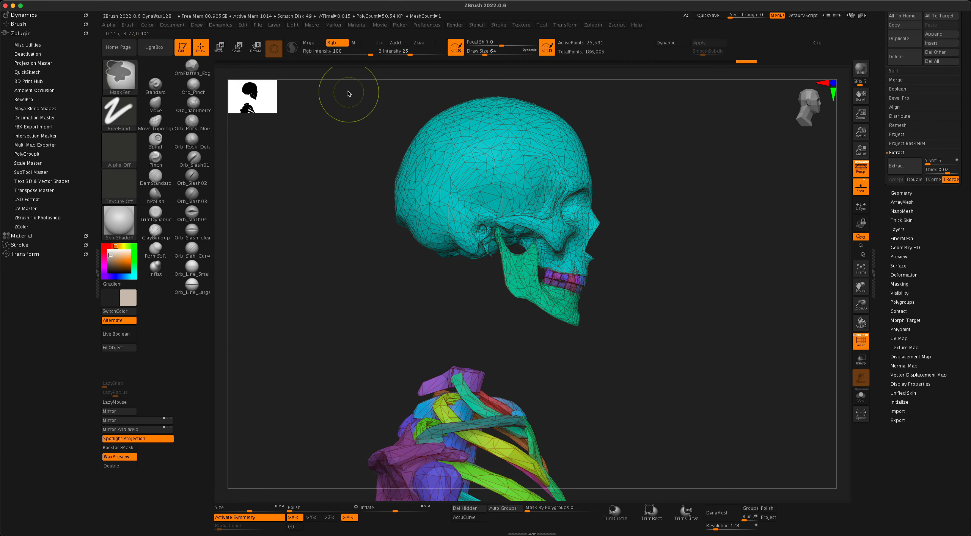
# Mask the whole skull and jaw, bring the neck vertebrae back, and inspect from several angles.
pyautogui.moveTo(345, 87)
pyautogui.keyDown('ctrl'); pyautogui.mouseDown()
pyautogui.moveTo(644, 296)
pyautogui.moveTo(662, 341)
pyautogui.moveTo(684, 347)
pyautogui.mouseUp(); pyautogui.keyUp('ctrl')
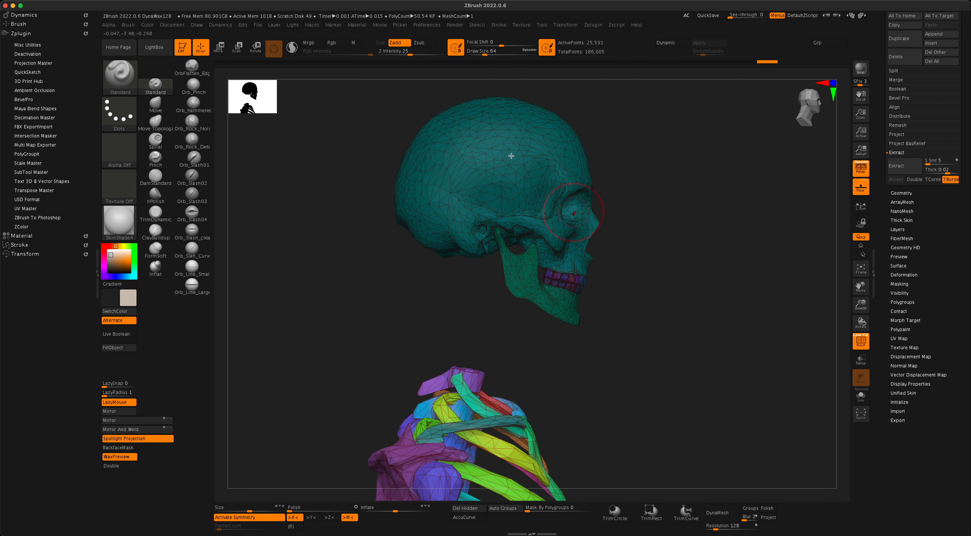
pyautogui.moveTo(708, 282)
pyautogui.mouseDown()
pyautogui.moveTo(654, 275)
pyautogui.moveTo(703, 276)
pyautogui.mouseUp()
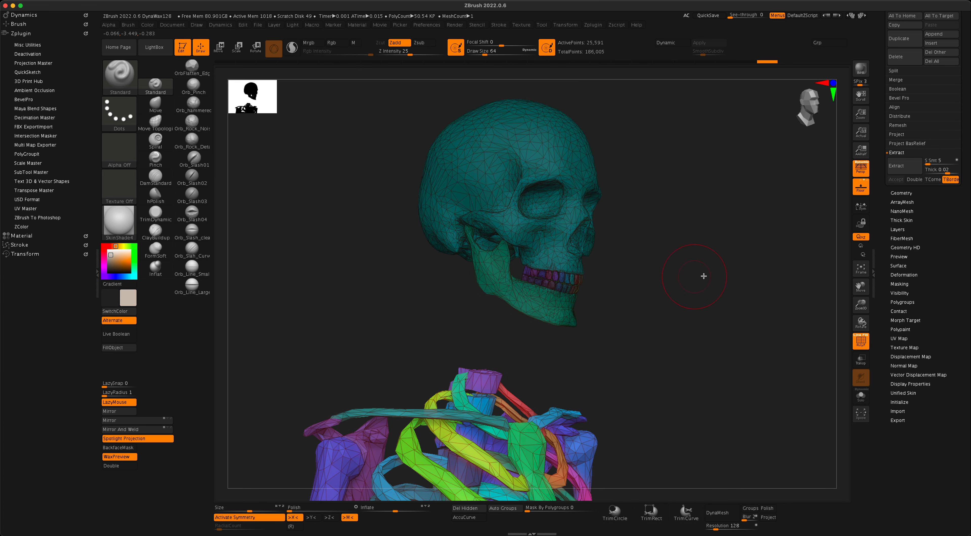
pyautogui.keyDown('ctrl'); pyautogui.keyDown('shift'); pyautogui.click(711, 282); pyautogui.keyUp('shift'); pyautogui.keyUp('ctrl')
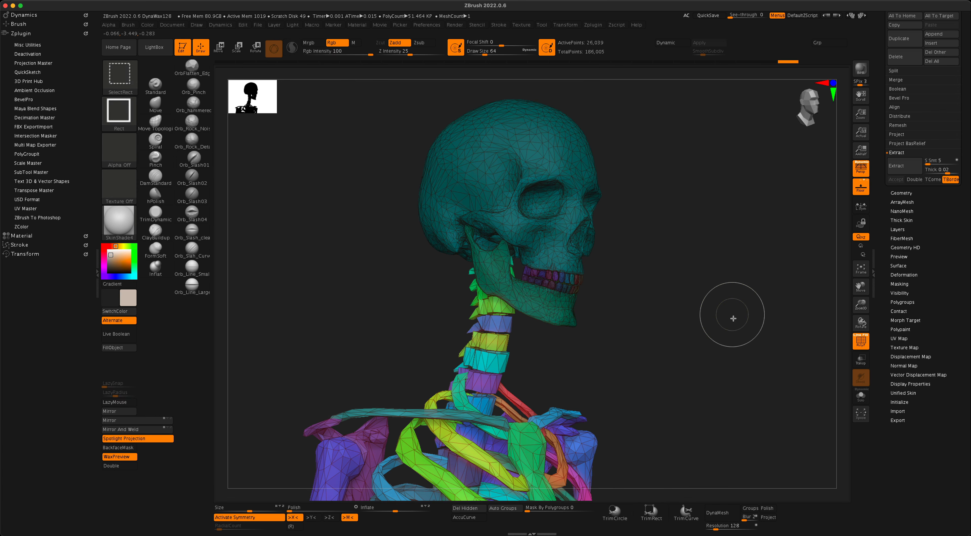
pyautogui.moveTo(732, 319)
pyautogui.mouseDown()
pyautogui.moveTo(754, 320)
pyautogui.moveTo(754, 304)
pyautogui.moveTo(685, 311)
pyautogui.moveTo(713, 320)
pyautogui.moveTo(710, 298)
pyautogui.moveTo(726, 346)
pyautogui.moveTo(488, 292)
pyautogui.mouseUp()
pyautogui.moveTo(601, 302); pyautogui.dragTo(711, 347)
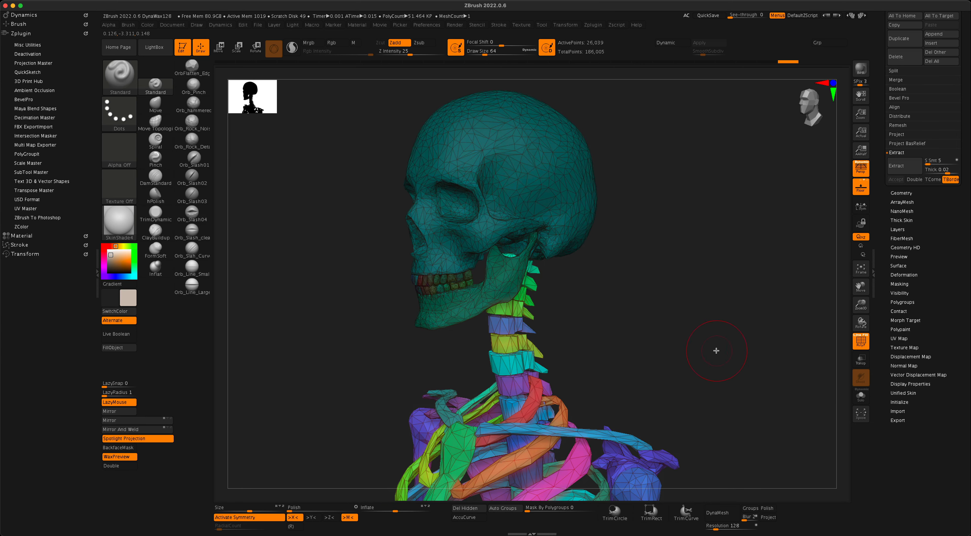
pyautogui.moveTo(710, 341)
pyautogui.mouseDown()
pyautogui.moveTo(743, 340)
pyautogui.moveTo(763, 322)
pyautogui.moveTo(663, 383)
pyautogui.moveTo(692, 382)
pyautogui.moveTo(713, 353)
pyautogui.mouseUp()
pyautogui.moveTo(641, 274)
pyautogui.mouseDown()
pyautogui.moveTo(658, 275)
pyautogui.moveTo(645, 270)
pyautogui.mouseUp()
pyautogui.moveTo(784, 230); pyautogui.dragTo(757, 234)
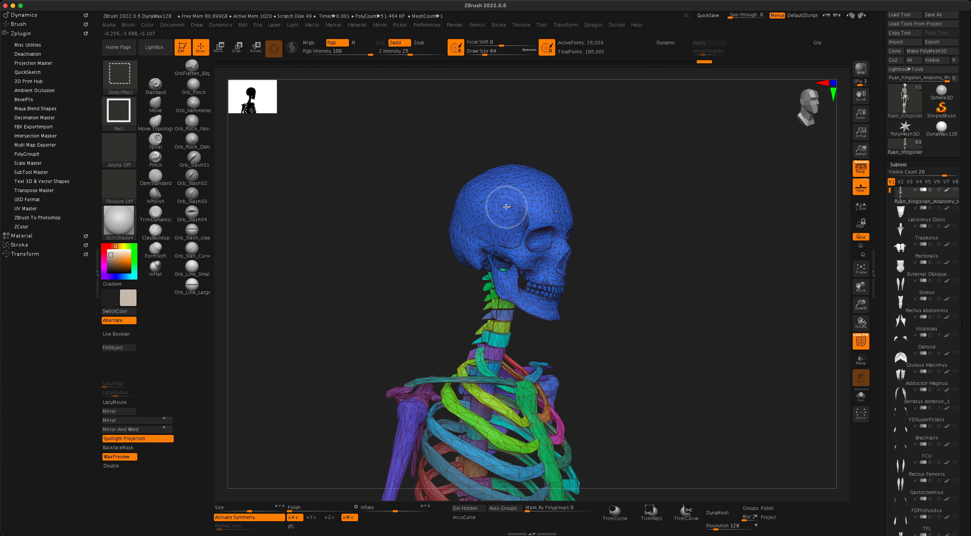
# Mask the blue skull and split it off into its own subtool.
pyautogui.keyDown('ctrl'); pyautogui.keyDown('shift'); pyautogui.click(516, 210); pyautogui.keyUp('shift'); pyautogui.keyUp('ctrl')
pyautogui.keyDown('ctrl'); pyautogui.moveTo(427, 147); pyautogui.dragTo(628, 364); pyautogui.keyUp('ctrl')
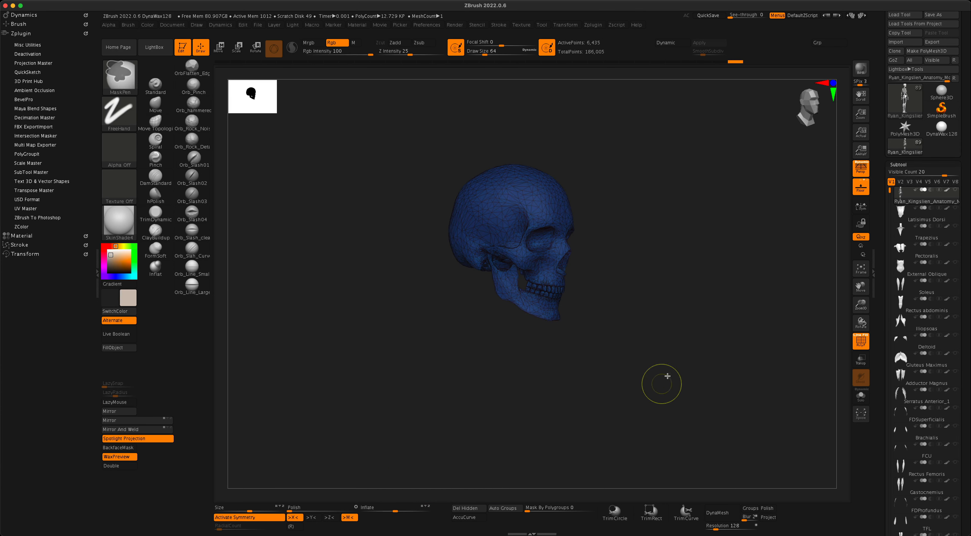
pyautogui.hotkey('ctrl', 'shift')
pyautogui.keyDown('ctrl'); pyautogui.keyDown('shift'); pyautogui.click(728, 318); pyautogui.keyUp('shift'); pyautogui.keyUp('ctrl')
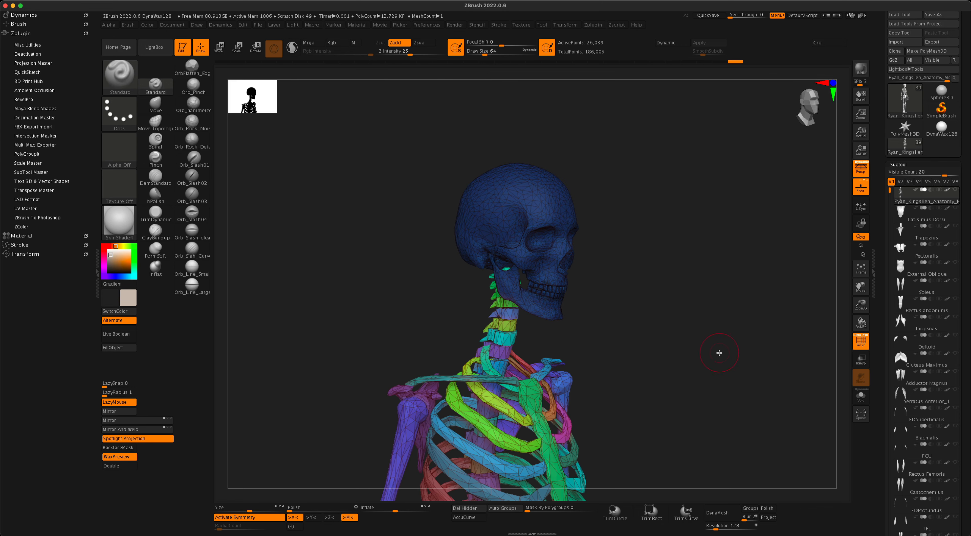
pyautogui.scroll(-10, 923, 283)
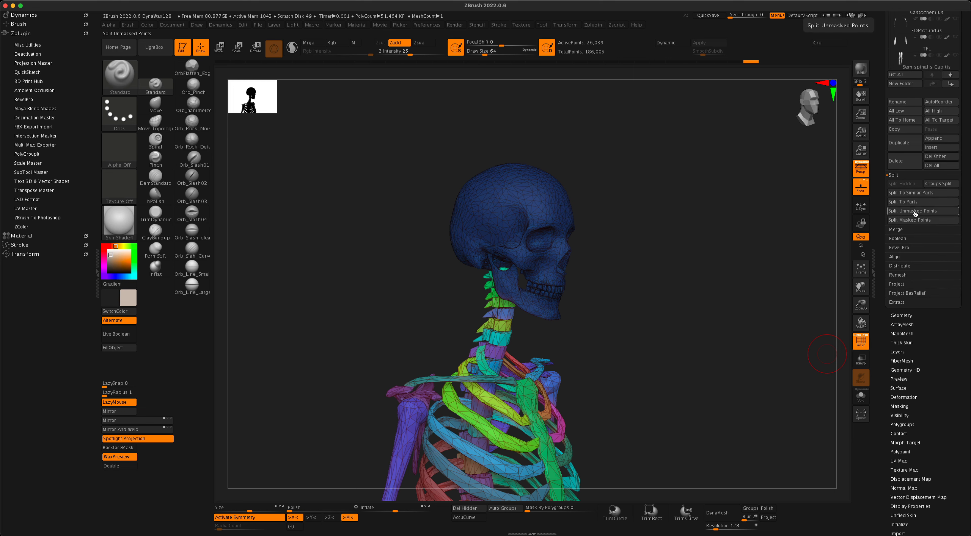
pyautogui.click(912, 220)
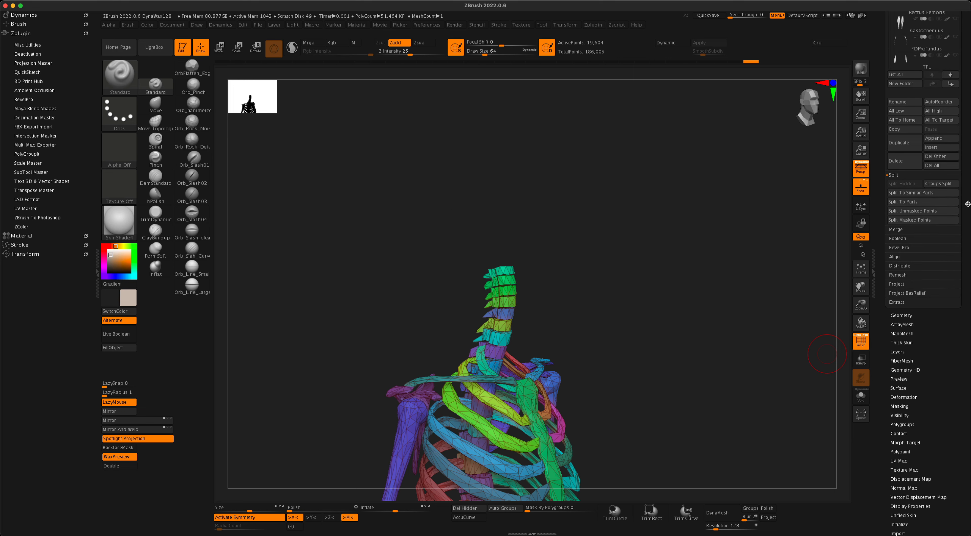
pyautogui.moveTo(966, 195); pyautogui.dragTo(969, 316)
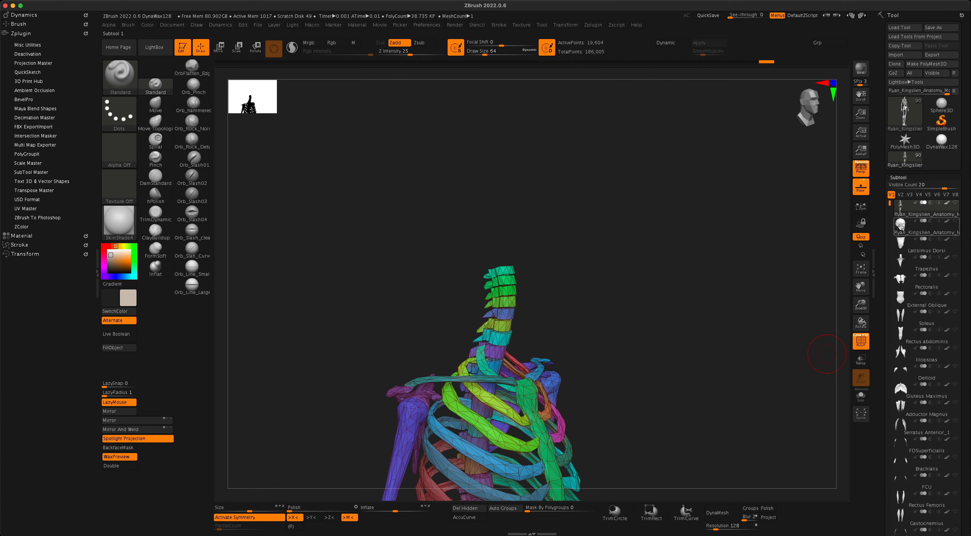
pyautogui.moveTo(926, 225)
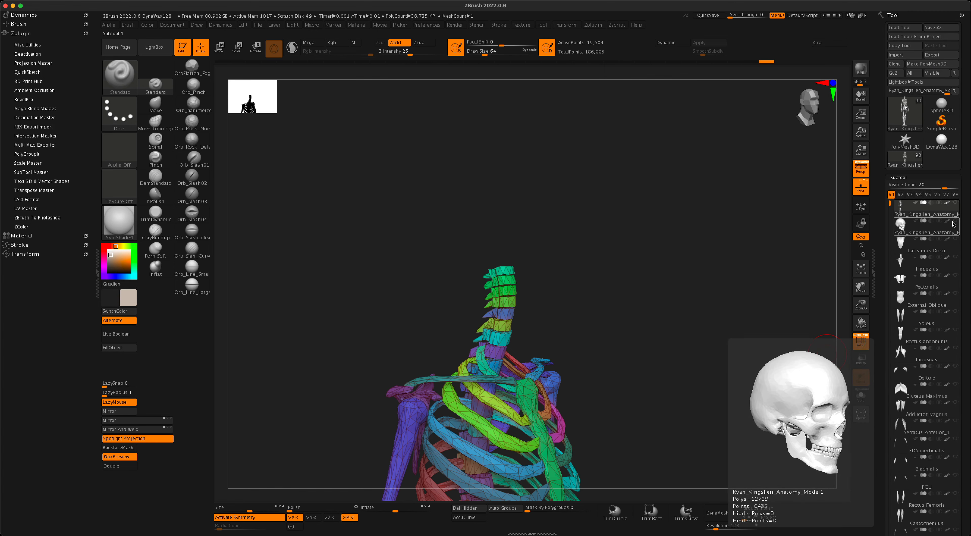
pyautogui.click(953, 223)
# Turn off the polygroup wireframe, select the skull subtool and show the skeleton again.
pyautogui.moveTo(701, 304)
pyautogui.mouseDown()
pyautogui.moveTo(665, 306)
pyautogui.moveTo(697, 303)
pyautogui.moveTo(681, 302)
pyautogui.mouseUp()
pyautogui.keyDown('alt'); pyautogui.moveTo(729, 340); pyautogui.dragTo(705, 339); pyautogui.keyUp('alt')
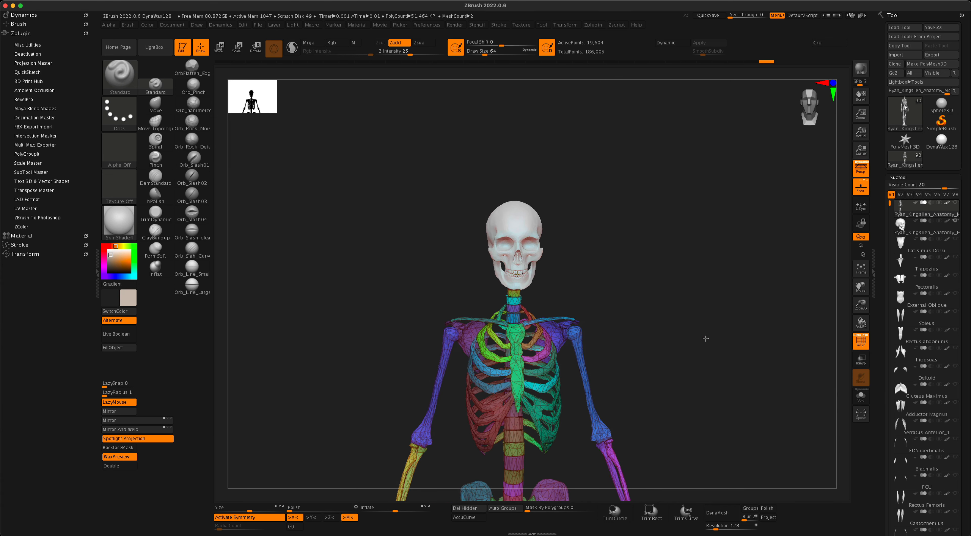
pyautogui.click(860, 342)
pyautogui.keyDown('alt'); pyautogui.moveTo(675, 347); pyautogui.dragTo(792, 297); pyautogui.keyUp('alt')
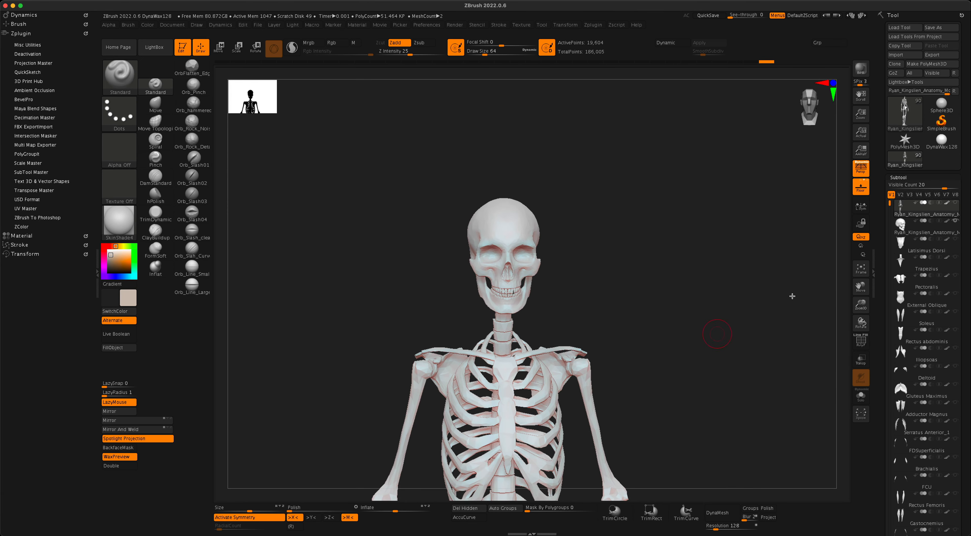
pyautogui.click(897, 232)
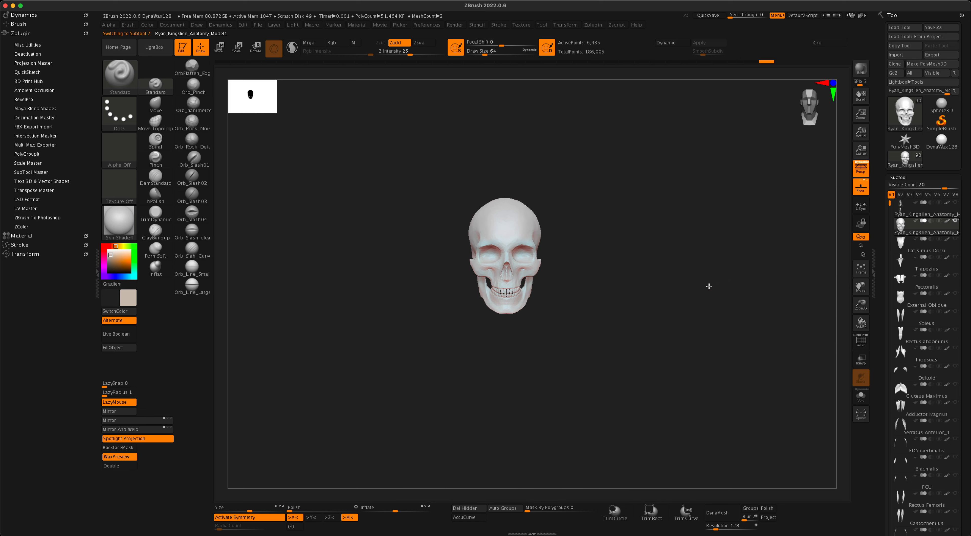
pyautogui.click(955, 204)
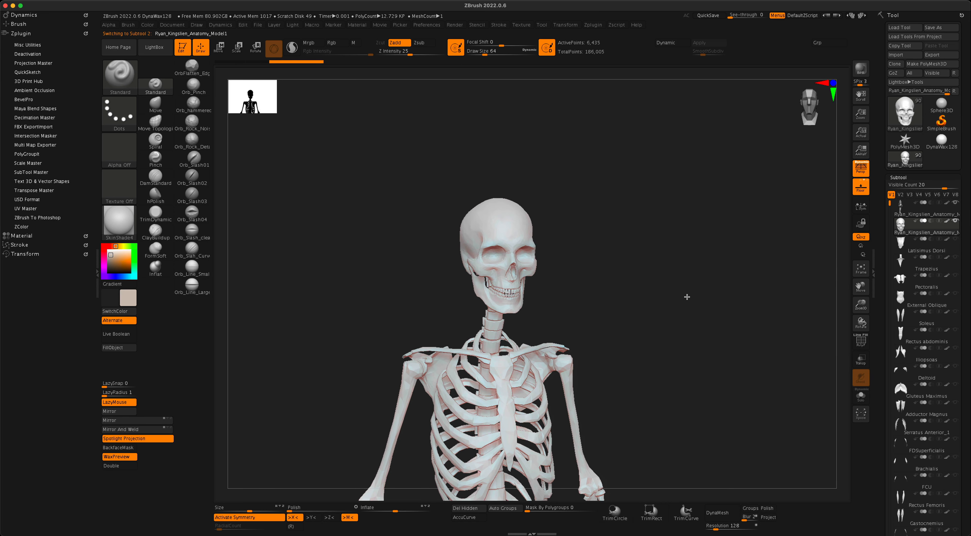
# Switch to Scale, turn off X symmetry and centre the gizmo on the skull.
pyautogui.click(238, 54)
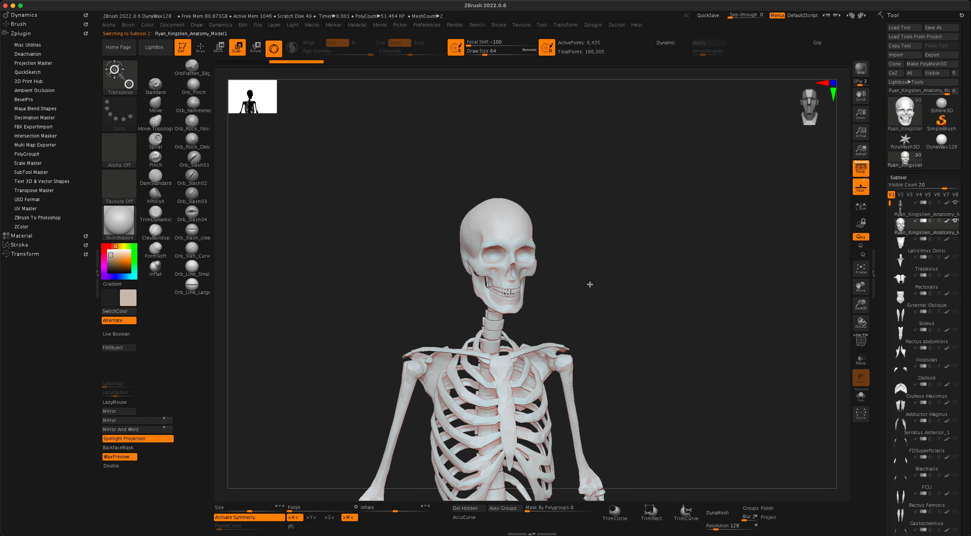
pyautogui.keyDown('alt'); pyautogui.moveTo(656, 350); pyautogui.dragTo(666, 291); pyautogui.keyUp('alt')
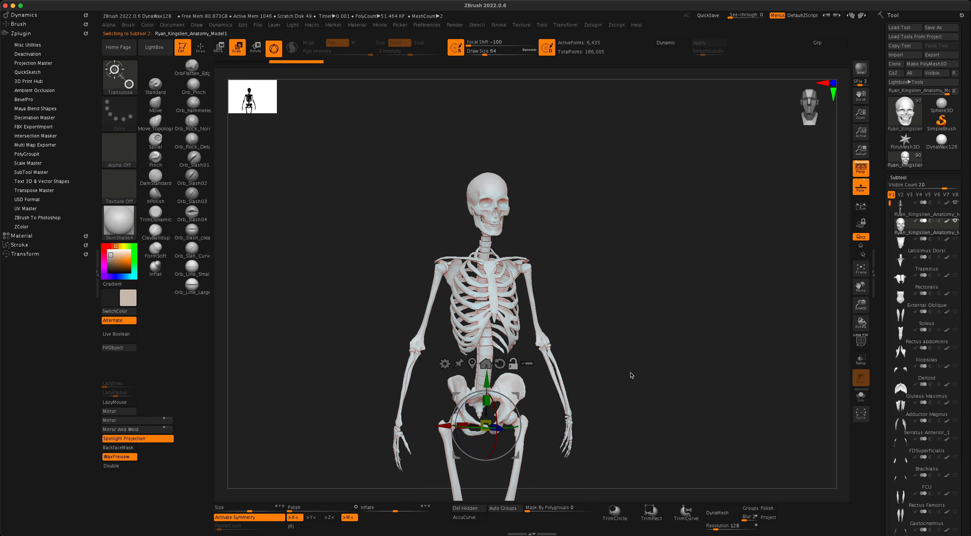
pyautogui.moveTo(631, 375); pyautogui.dragTo(646, 383)
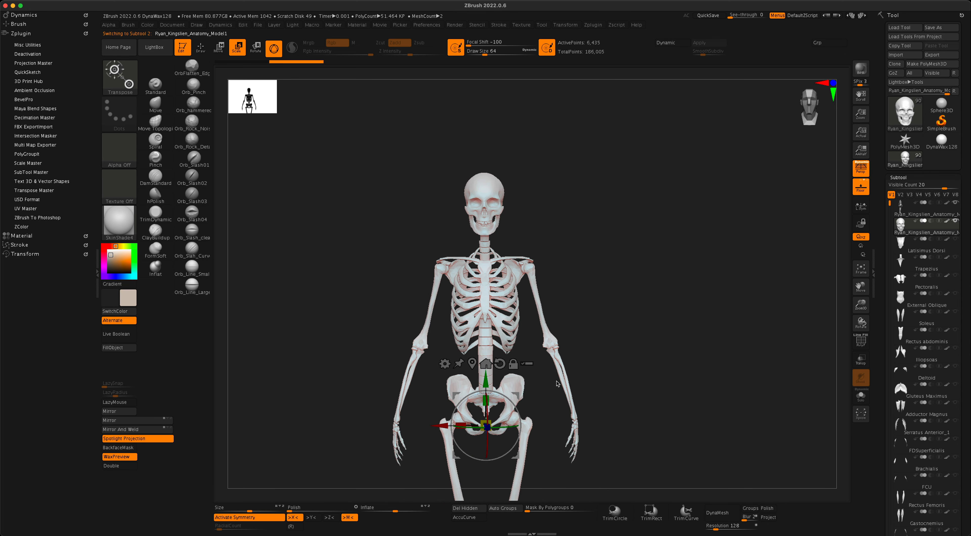
pyautogui.moveTo(557, 383); pyautogui.dragTo(508, 368)
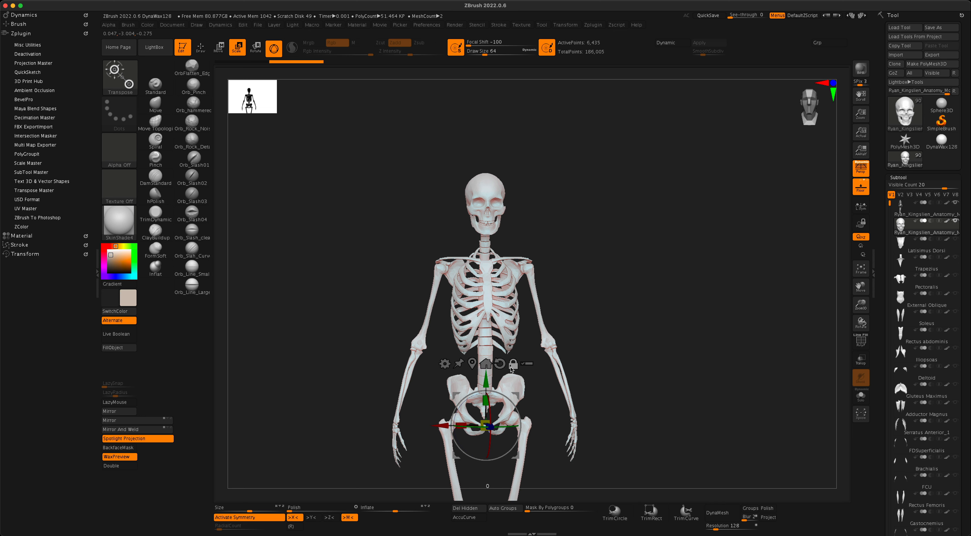
pyautogui.click(472, 364)
pyautogui.moveTo(609, 303); pyautogui.dragTo(607, 297)
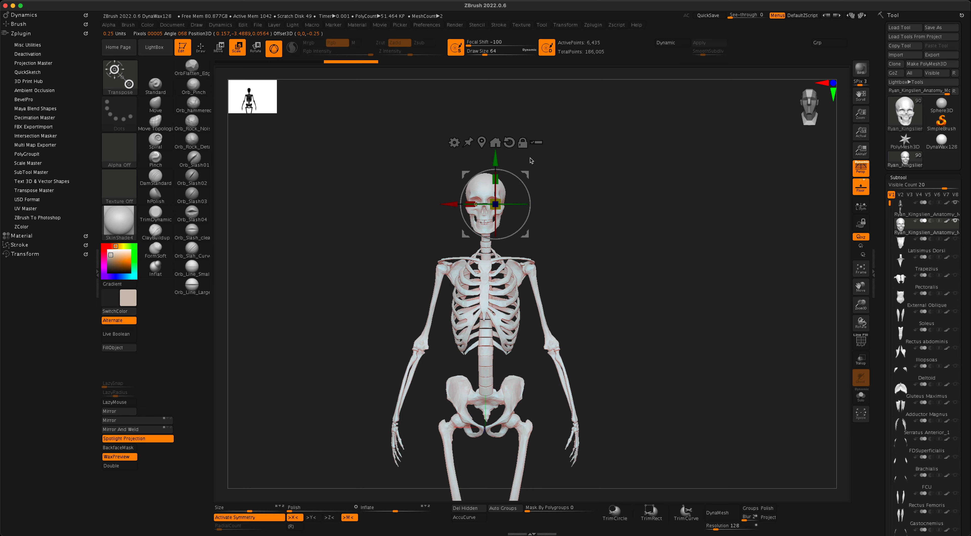
pyautogui.press('x')
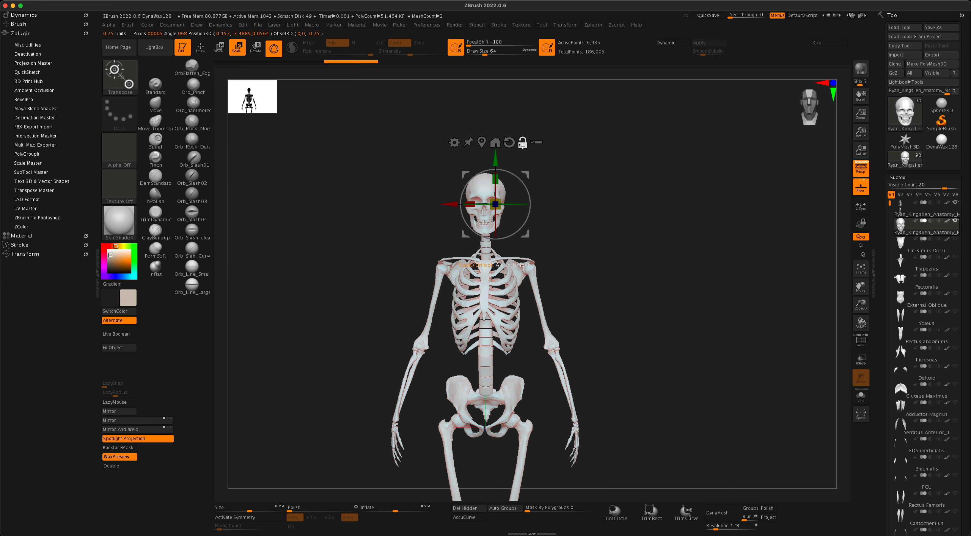
pyautogui.click(494, 142)
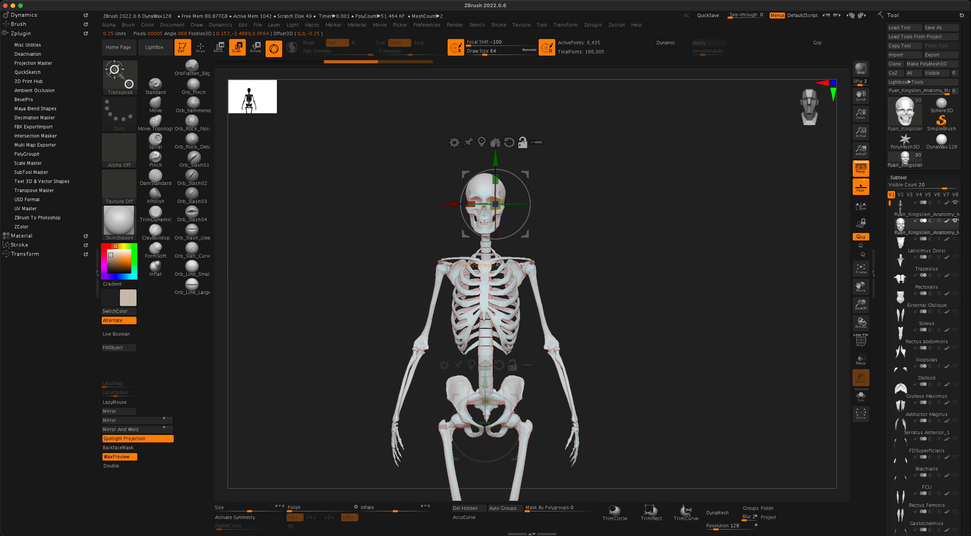
pyautogui.click(471, 365)
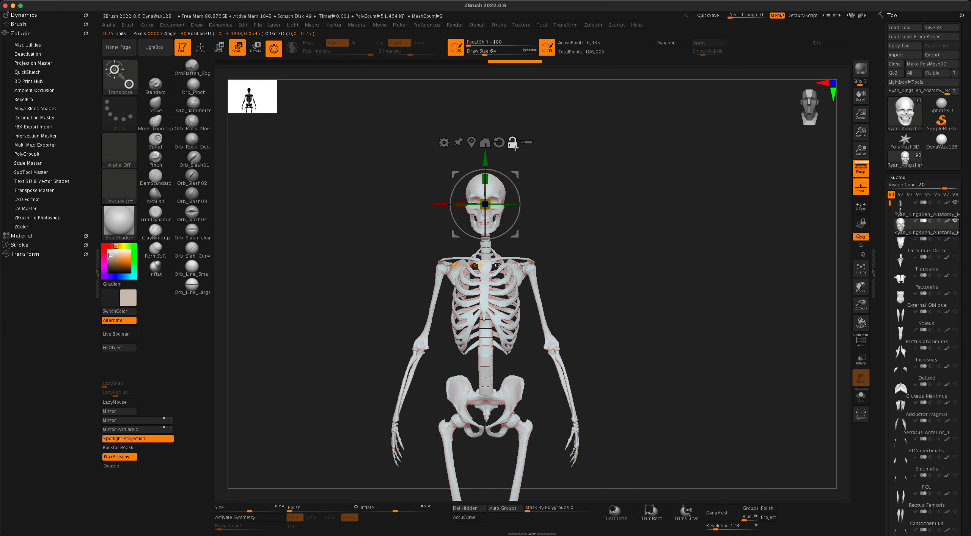
# Enlarge the skull uniformly by about 1.3 times, then return to a front view.
pyautogui.moveTo(558, 191); pyautogui.dragTo(645, 283)
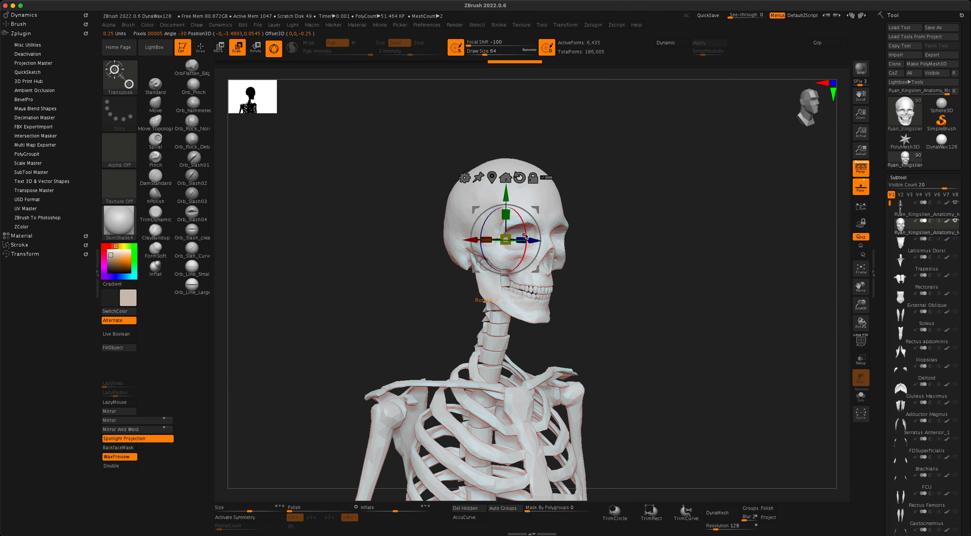
pyautogui.moveTo(508, 238); pyautogui.dragTo(536, 229)
pyautogui.moveTo(713, 355); pyautogui.dragTo(691, 283)
pyautogui.moveTo(691, 345)
pyautogui.mouseDown()
pyautogui.moveTo(681, 344)
pyautogui.moveTo(697, 352)
pyautogui.mouseUp()
# Turn on PolyF, hide all muscle subtools, and select the skeleton subtool on its own.
pyautogui.click(861, 345)
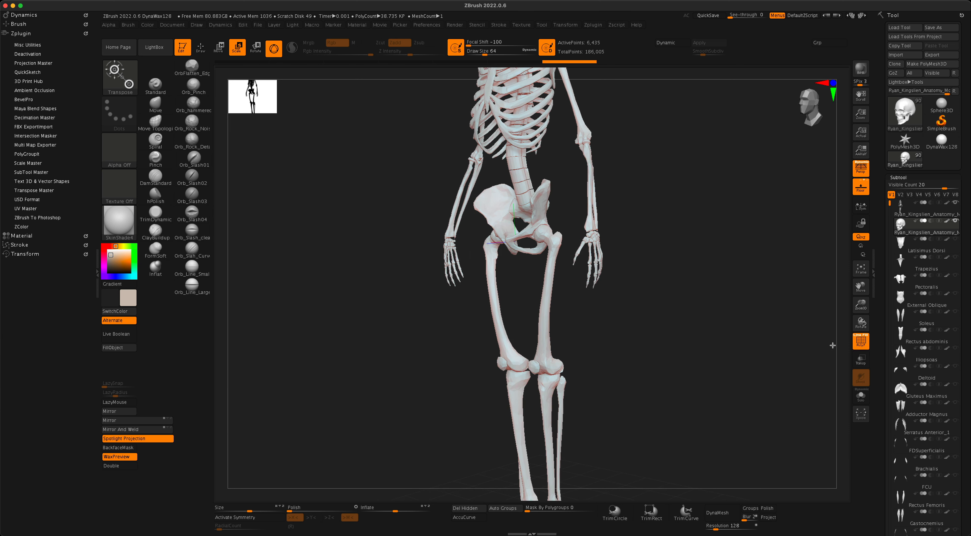
pyautogui.keyDown('shift'); pyautogui.click(955, 241); pyautogui.keyUp('shift')
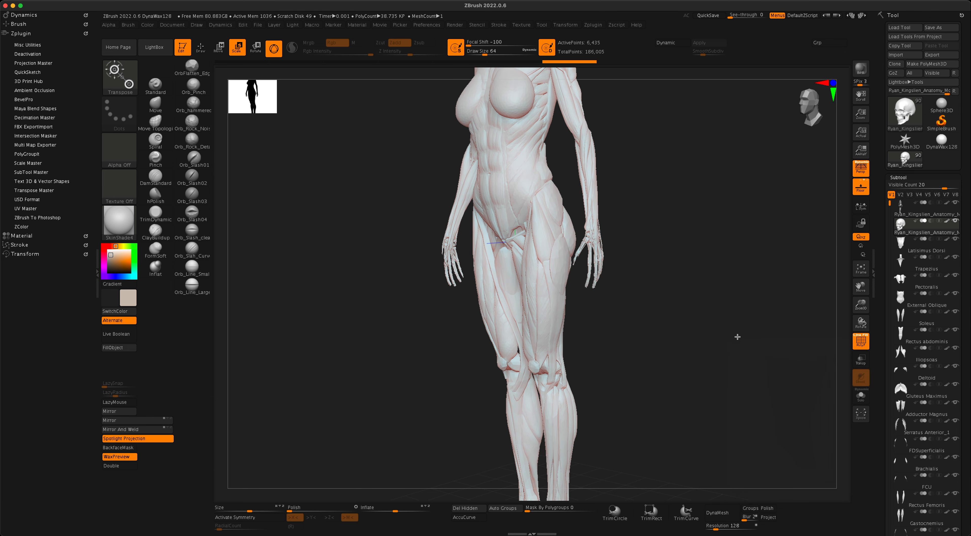
pyautogui.keyDown('shift'); pyautogui.click(955, 241); pyautogui.keyUp('shift')
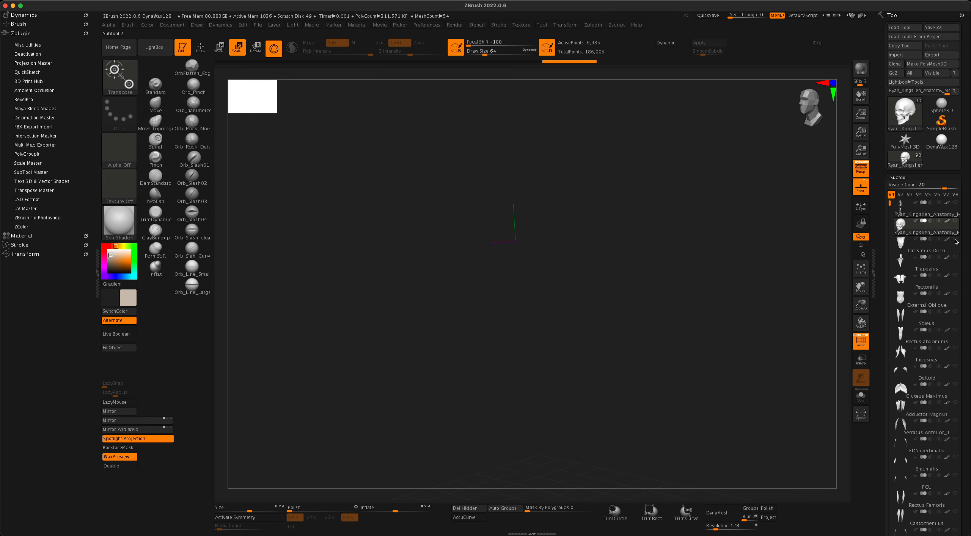
pyautogui.click(955, 204)
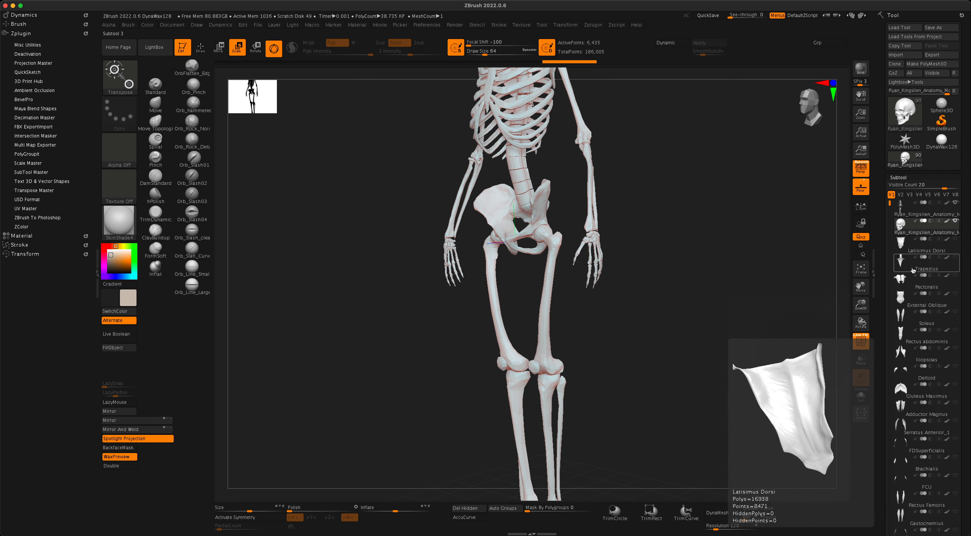
pyautogui.click(924, 236)
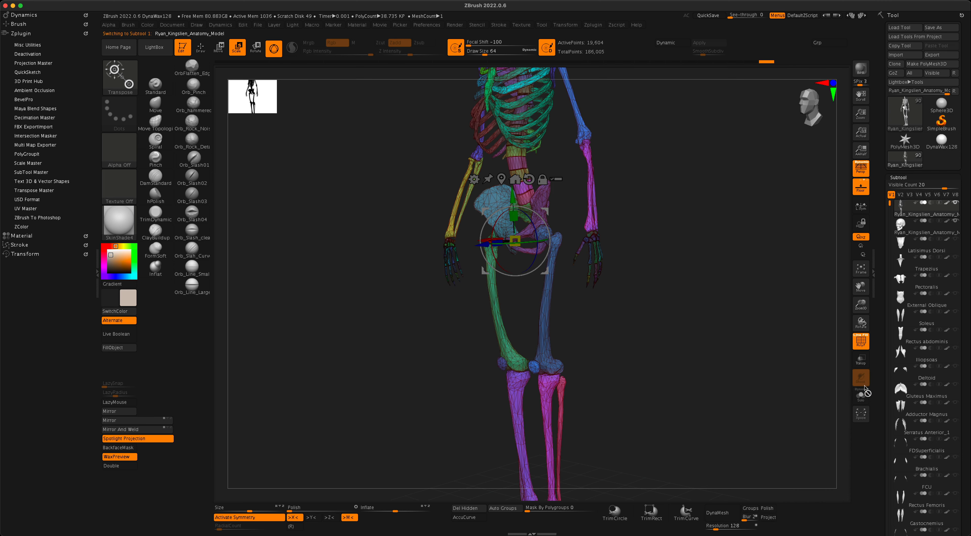
pyautogui.moveTo(737, 348)
pyautogui.mouseDown()
pyautogui.moveTo(715, 344)
pyautogui.moveTo(717, 398)
pyautogui.moveTo(730, 385)
pyautogui.moveTo(746, 390)
pyautogui.moveTo(728, 390)
pyautogui.moveTo(743, 385)
pyautogui.moveTo(763, 318)
pyautogui.moveTo(784, 318)
pyautogui.moveTo(769, 342)
pyautogui.moveTo(735, 333)
pyautogui.moveTo(645, 259)
pyautogui.mouseUp()
# Clear a stray mask, then hide both left forearm bones.
pyautogui.press('ctrl')
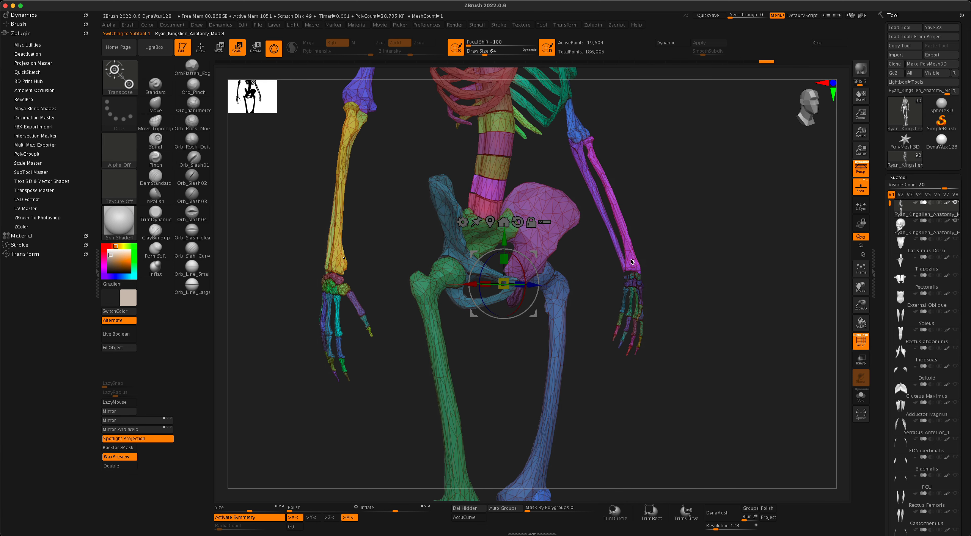
pyautogui.keyDown('ctrl'); pyautogui.click(633, 261); pyautogui.keyUp('ctrl')
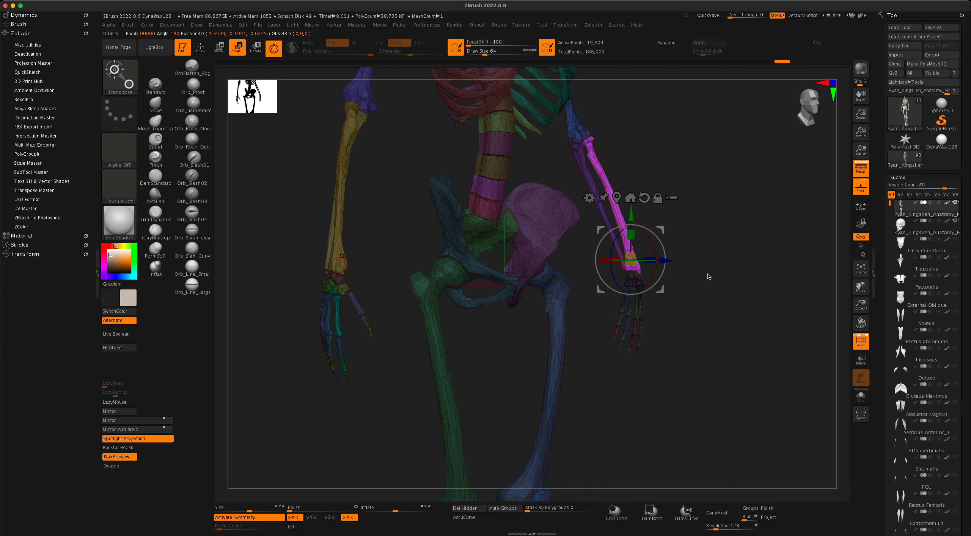
pyautogui.click(201, 48)
pyautogui.keyDown('ctrl'); pyautogui.moveTo(689, 226); pyautogui.dragTo(734, 284); pyautogui.keyUp('ctrl')
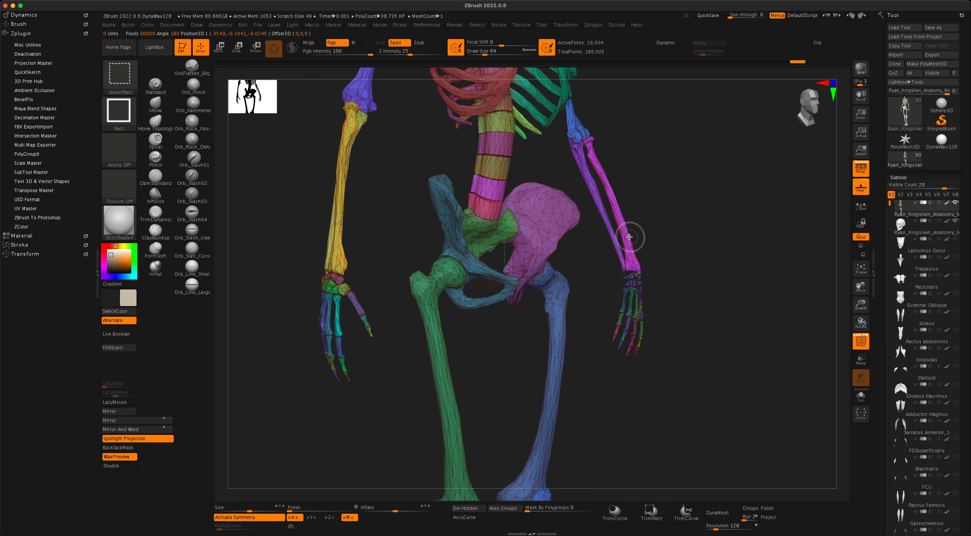
pyautogui.keyDown('ctrl'); pyautogui.keyDown('shift'); pyautogui.click(628, 239); pyautogui.keyUp('shift'); pyautogui.keyUp('ctrl')
pyautogui.keyDown('ctrl'); pyautogui.keyDown('shift'); pyautogui.click(627, 239); pyautogui.keyUp('shift'); pyautogui.keyUp('ctrl')
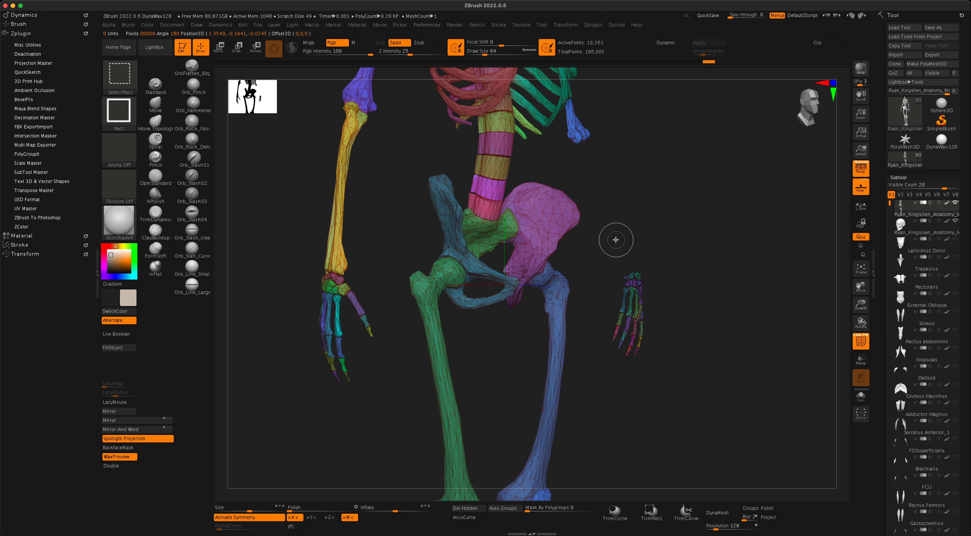
pyautogui.keyDown('ctrl'); pyautogui.keyDown('shift'); pyautogui.click(340, 238); pyautogui.keyUp('shift'); pyautogui.keyUp('ctrl')
pyautogui.keyDown('ctrl'); pyautogui.keyDown('shift'); pyautogui.click(337, 241); pyautogui.keyUp('shift'); pyautogui.keyUp('ctrl')
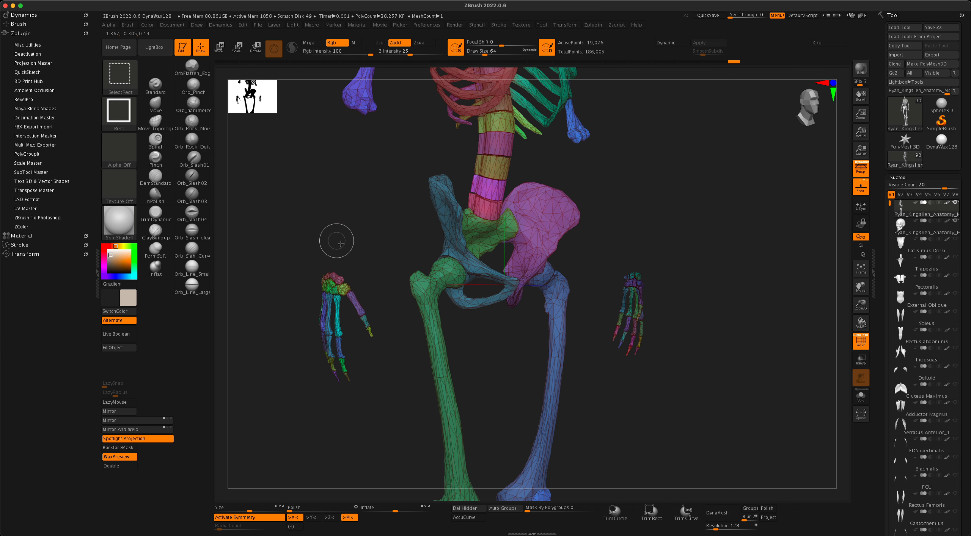
pyautogui.keyDown('shift'); pyautogui.moveTo(337, 241); pyautogui.dragTo(332, 224); pyautogui.keyUp('shift')
# Mask both hands with one rectangle and reframe the skeleton straight on.
pyautogui.keyDown('ctrl'); pyautogui.moveTo(255, 226); pyautogui.dragTo(374, 426); pyautogui.keyUp('ctrl')
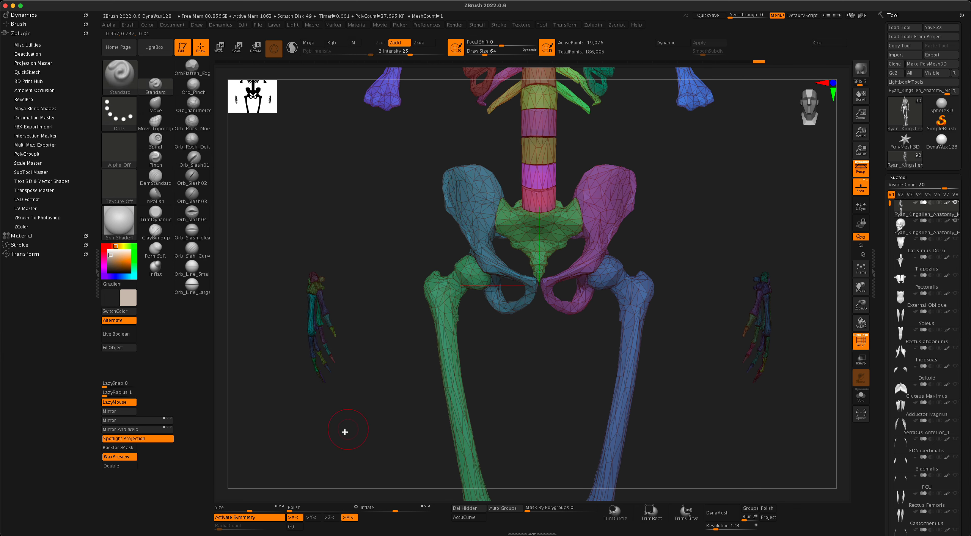
pyautogui.keyDown('alt'); pyautogui.moveTo(312, 417); pyautogui.dragTo(371, 377); pyautogui.keyUp('alt')
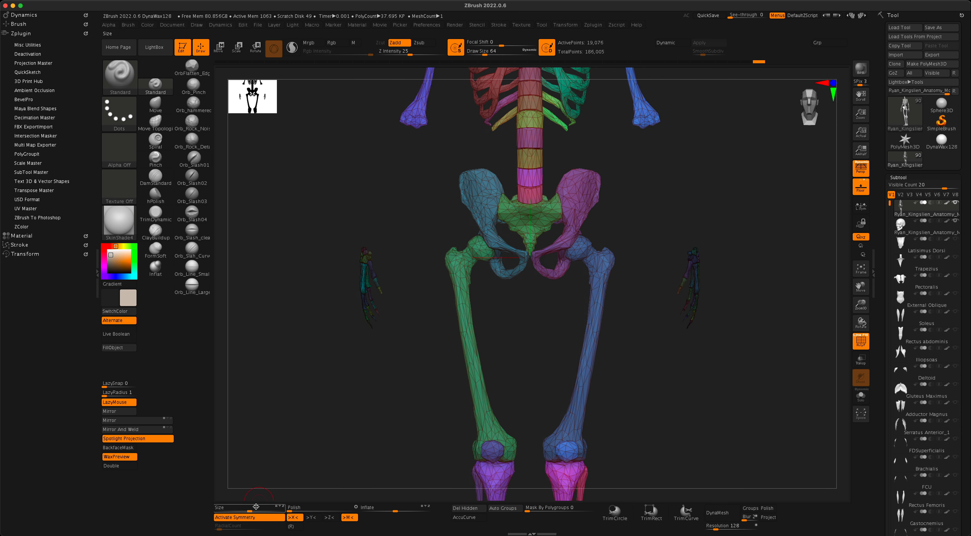
pyautogui.moveTo(267, 486); pyautogui.dragTo(563, 373)
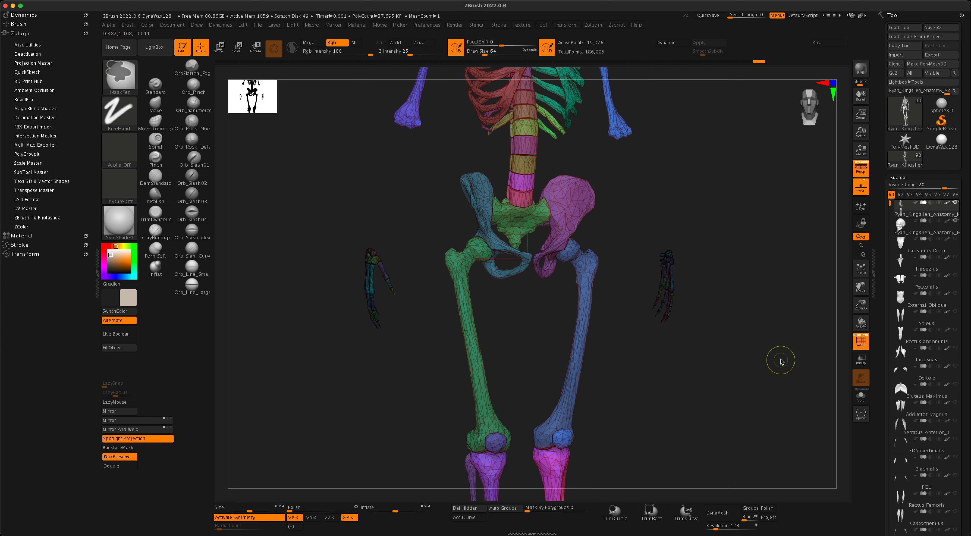
# Unhide the forearms, apply Split Masked Points to the hands, and select the new hands subtool.
pyautogui.keyDown('ctrl'); pyautogui.keyDown('shift'); pyautogui.click(782, 352); pyautogui.keyUp('shift'); pyautogui.keyUp('ctrl')
pyautogui.moveTo(783, 364); pyautogui.dragTo(864, 373)
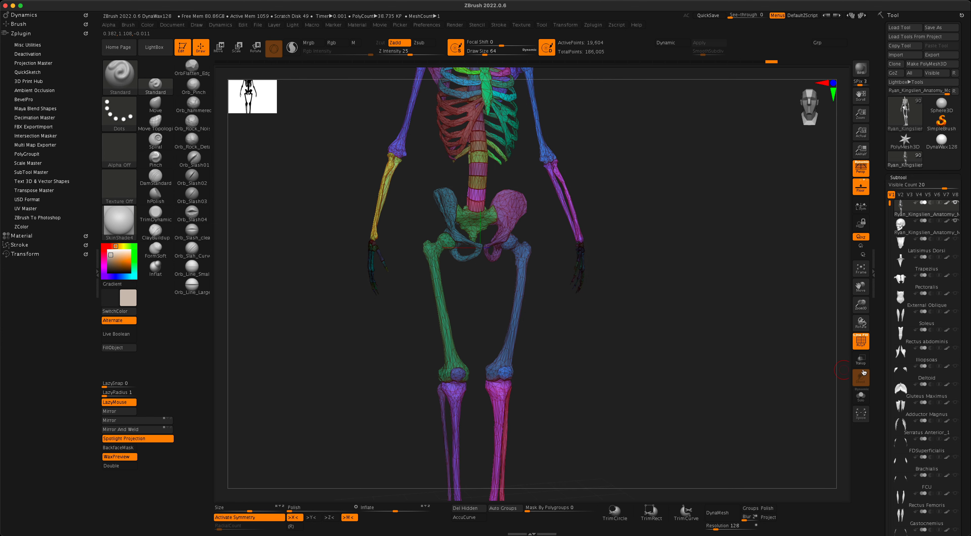
pyautogui.scroll(-10, 960, 392)
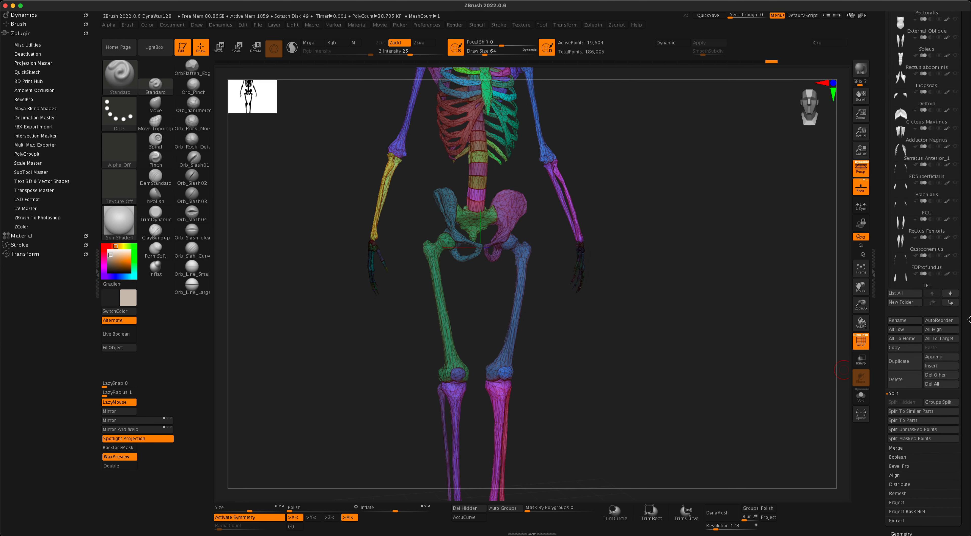
pyautogui.click(910, 438)
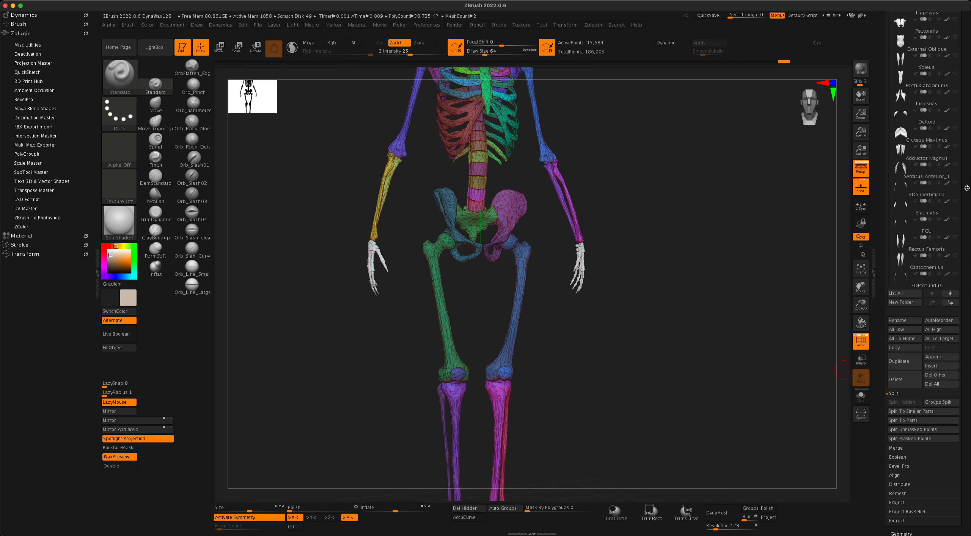
pyautogui.scroll(10, 968, 307)
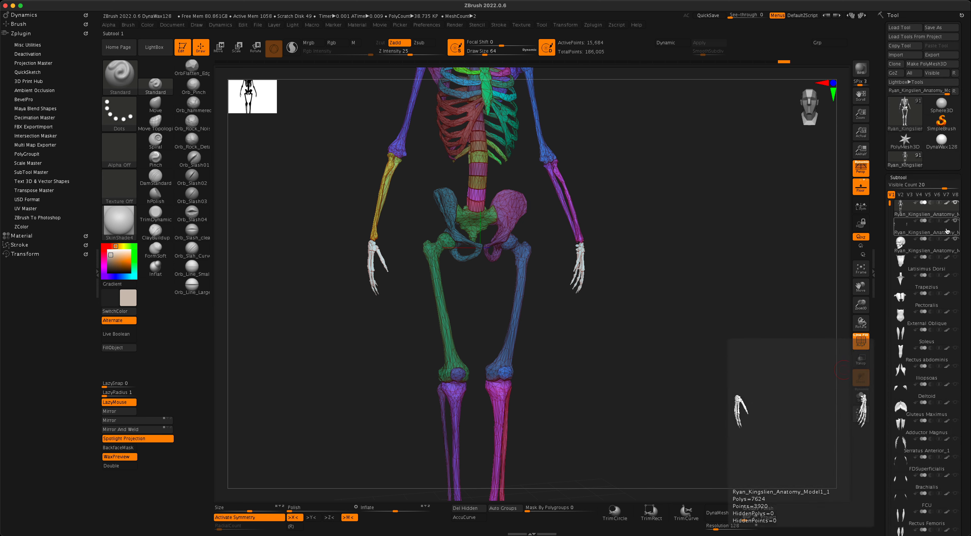
pyautogui.click(947, 231)
pyautogui.moveTo(766, 265)
pyautogui.mouseDown()
pyautogui.moveTo(778, 268)
pyautogui.moveTo(715, 288)
pyautogui.moveTo(752, 290)
pyautogui.moveTo(749, 309)
pyautogui.moveTo(763, 309)
pyautogui.moveTo(750, 310)
pyautogui.moveTo(758, 309)
pyautogui.moveTo(750, 310)
pyautogui.moveTo(757, 367)
pyautogui.moveTo(727, 360)
pyautogui.mouseUp()
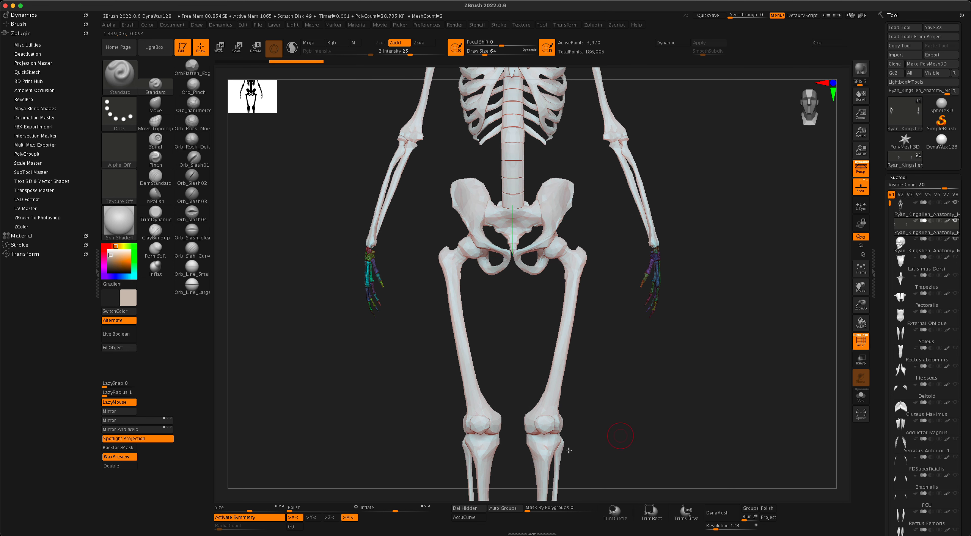
# With symmetry off, mask one hand, split it into its own subtool and select it.
pyautogui.click(255, 517)
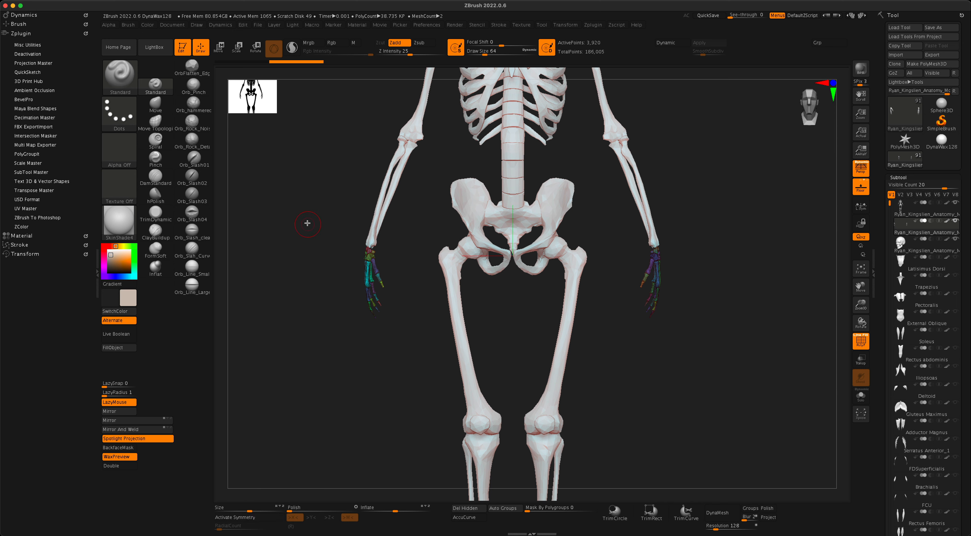
pyautogui.keyDown('ctrl'); pyautogui.moveTo(305, 217); pyautogui.dragTo(406, 350); pyautogui.keyUp('ctrl')
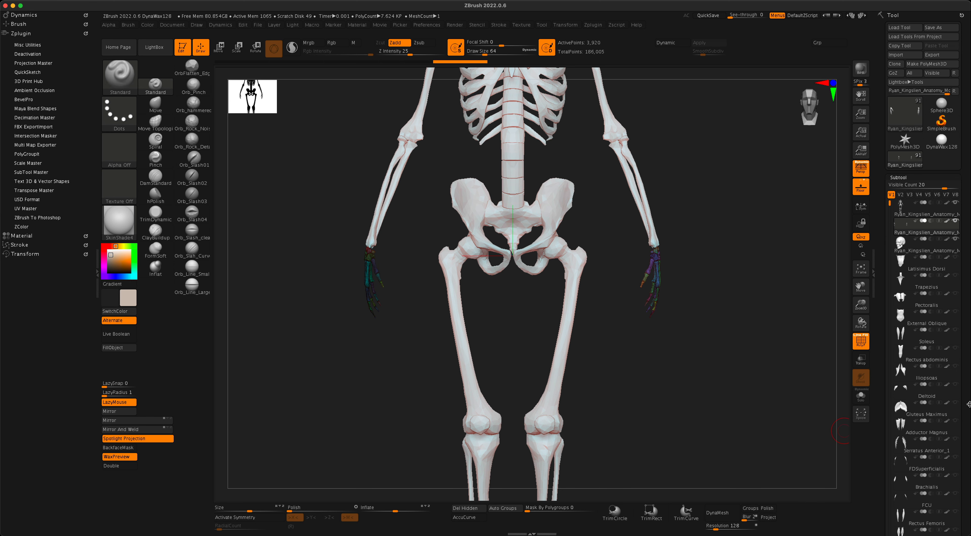
pyautogui.moveTo(968, 404); pyautogui.dragTo(969, 322)
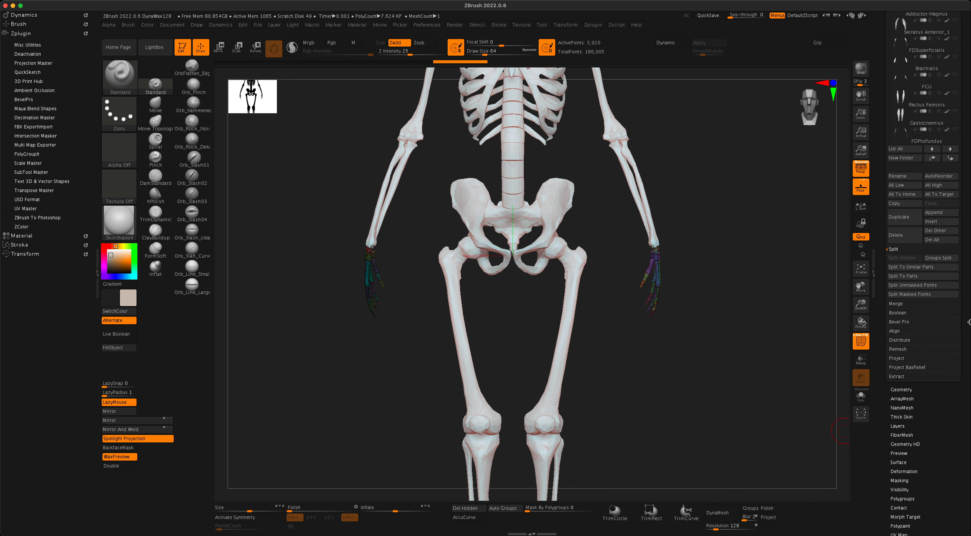
pyautogui.click(916, 294)
pyautogui.moveTo(968, 311); pyautogui.dragTo(968, 393)
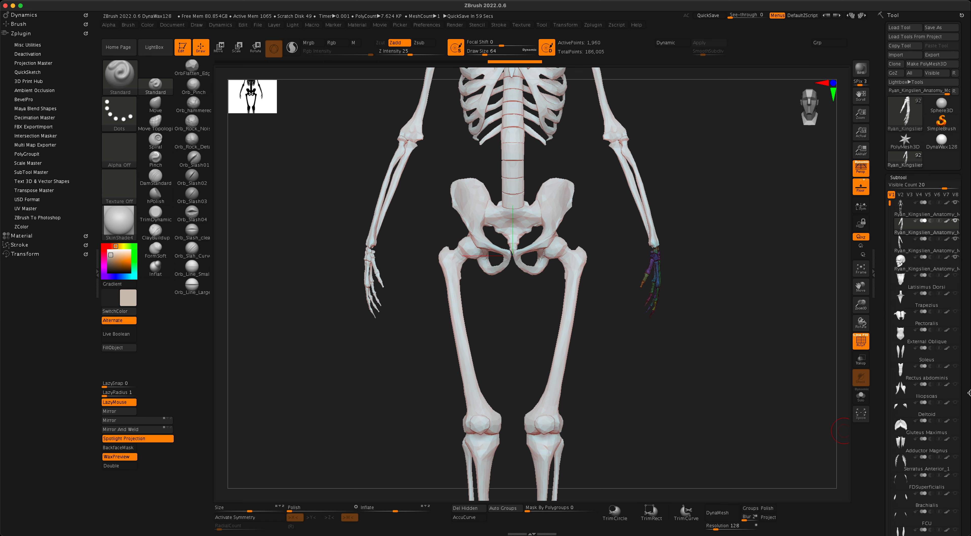
pyautogui.click(930, 268)
pyautogui.click(947, 248)
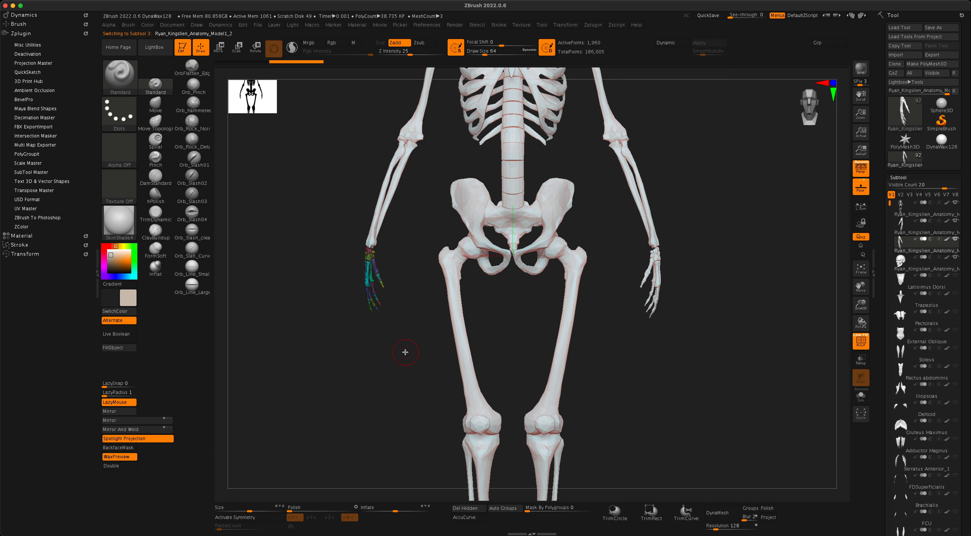
# Bring up the Scale gizmo on the other hand subtool and centre it on the hand.
pyautogui.keyDown('alt'); pyautogui.moveTo(709, 400); pyautogui.dragTo(733, 407); pyautogui.keyUp('alt')
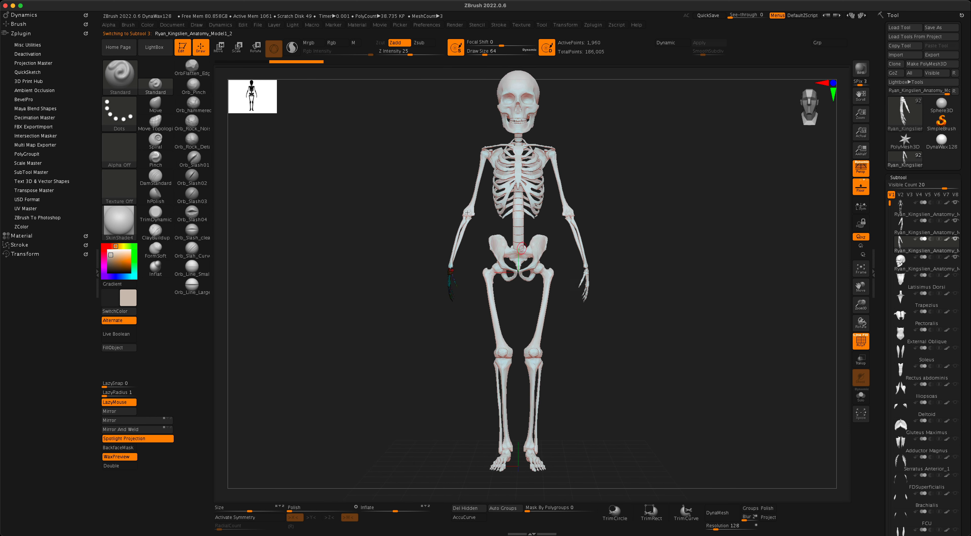
pyautogui.click(237, 49)
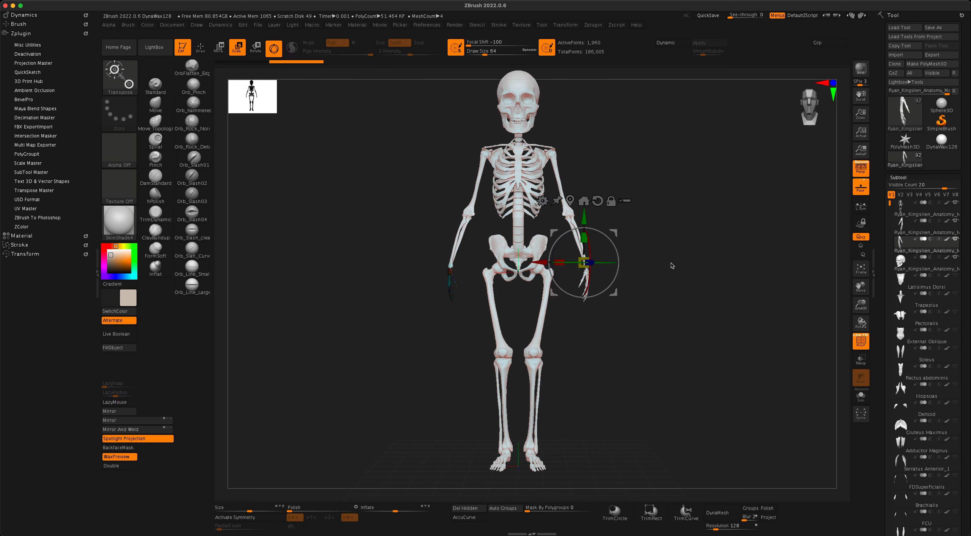
pyautogui.keyDown('alt'); pyautogui.moveTo(670, 265); pyautogui.dragTo(677, 284); pyautogui.keyUp('alt')
pyautogui.click(912, 229)
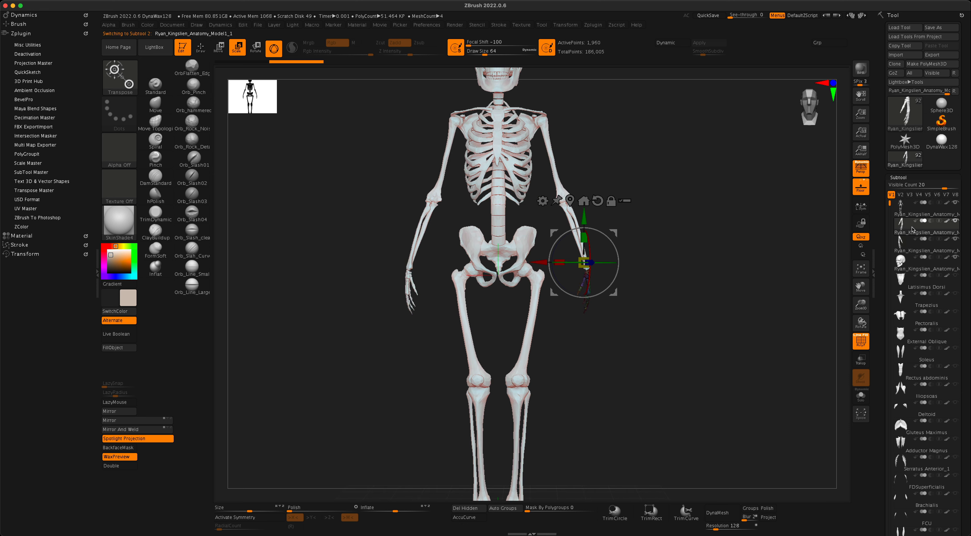
pyautogui.moveTo(727, 282); pyautogui.dragTo(708, 300)
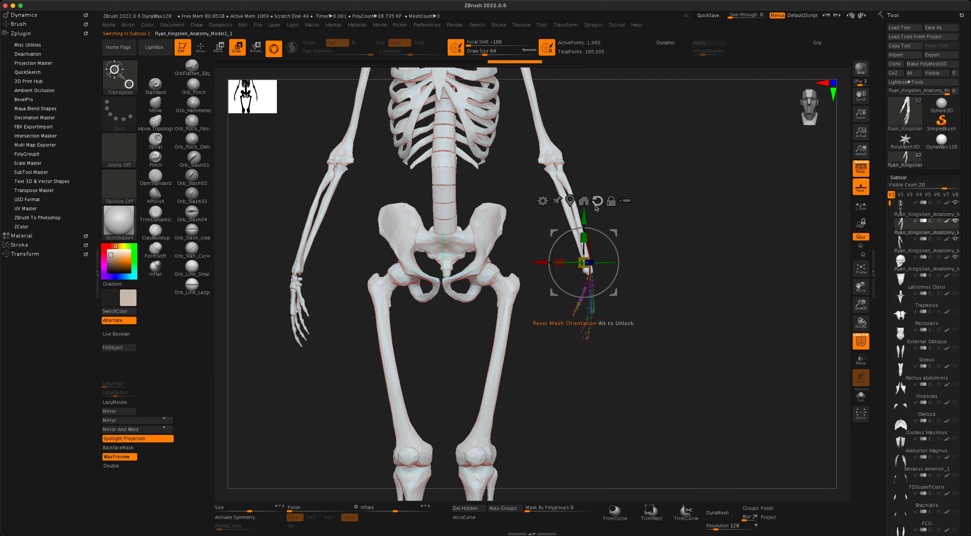
pyautogui.click(569, 201)
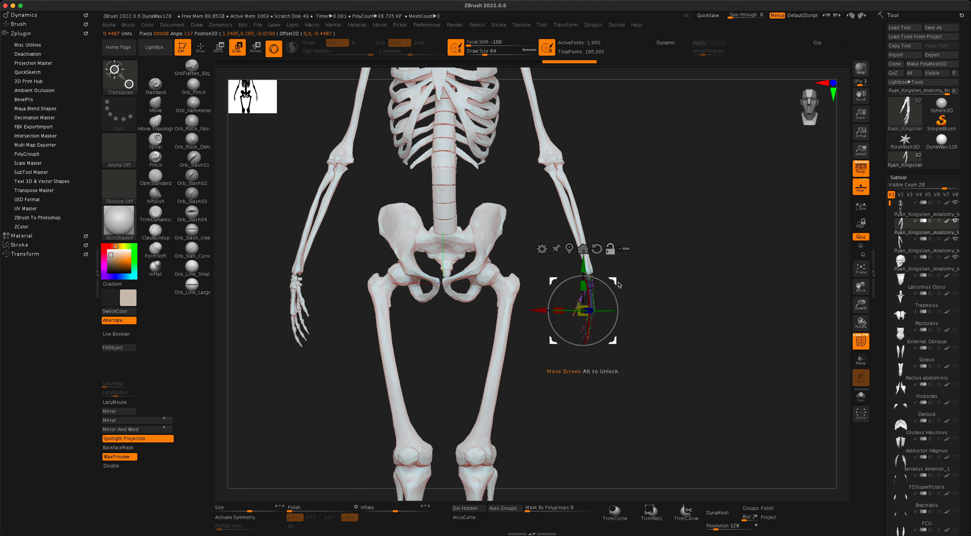
# Turn off perspective, nudge the hand slightly upward and square the gizmo to the view.
pyautogui.click(860, 170)
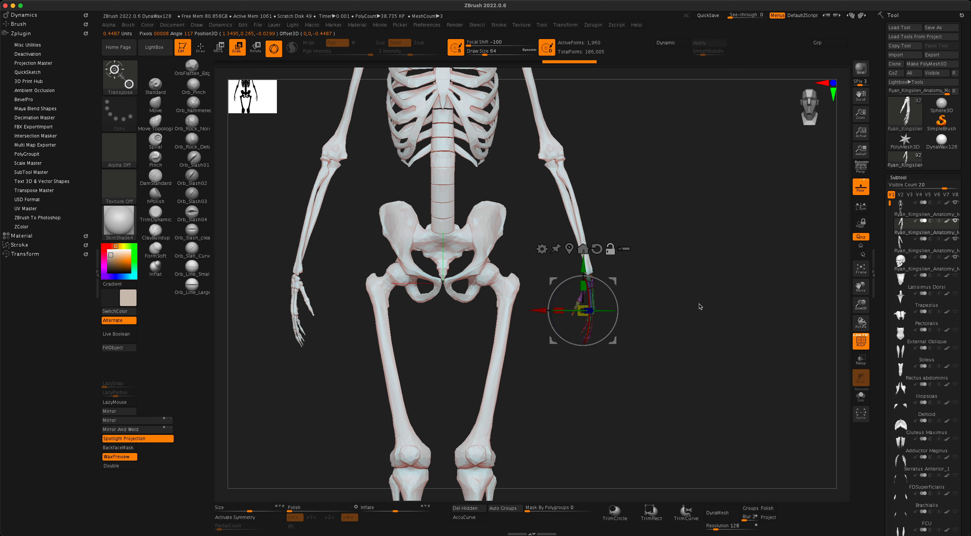
pyautogui.keyDown('alt'); pyautogui.moveTo(700, 307); pyautogui.dragTo(700, 352); pyautogui.keyUp('alt')
pyautogui.moveTo(611, 280); pyautogui.dragTo(622, 223)
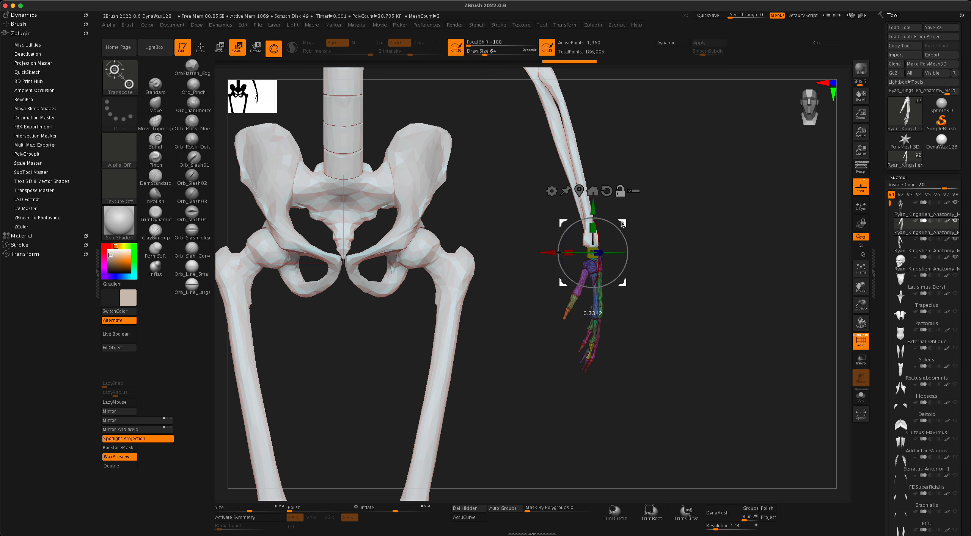
pyautogui.keyDown('alt'); pyautogui.click(609, 195); pyautogui.keyUp('alt')
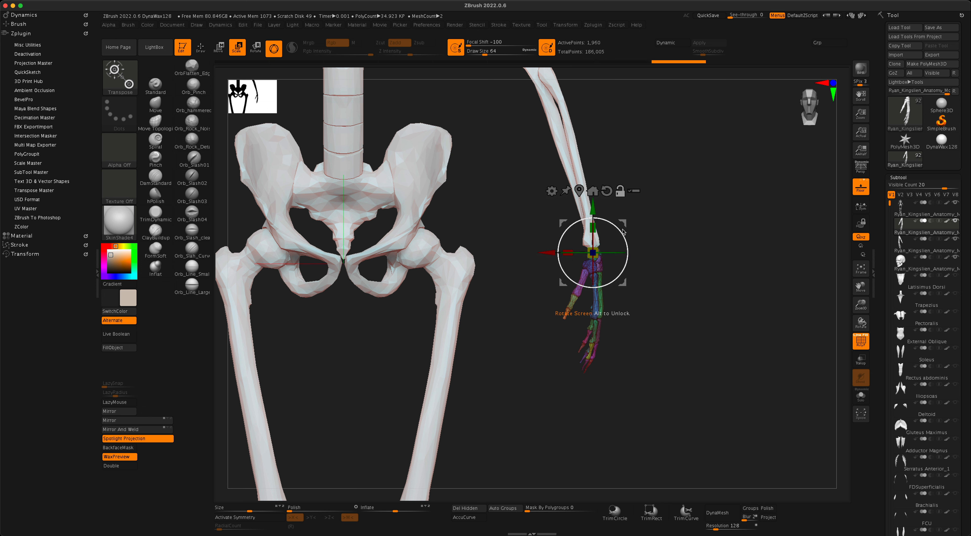
pyautogui.keyDown('alt'); pyautogui.moveTo(626, 224); pyautogui.dragTo(627, 224); pyautogui.keyUp('alt')
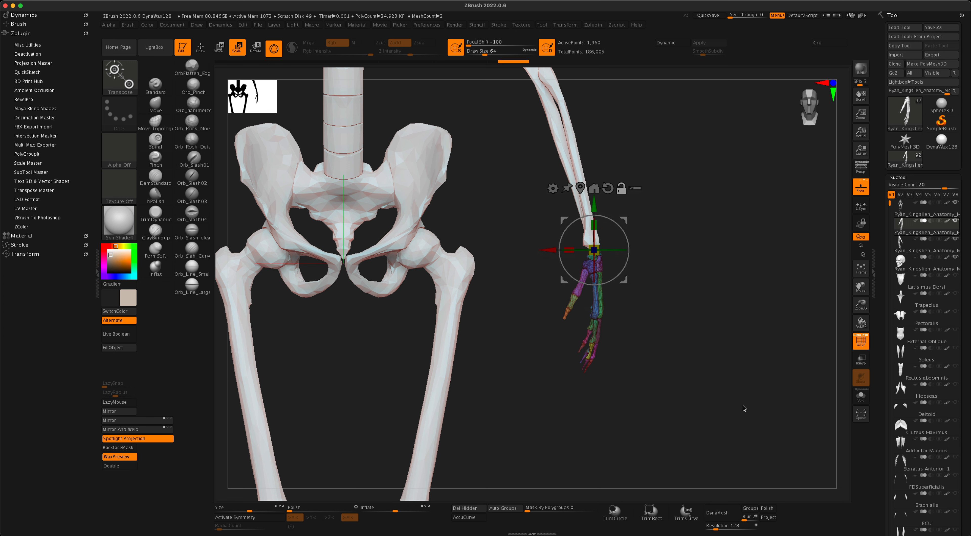
# Slide the split-off hand along X toward the end of the forearm.
pyautogui.moveTo(742, 409); pyautogui.dragTo(702, 411)
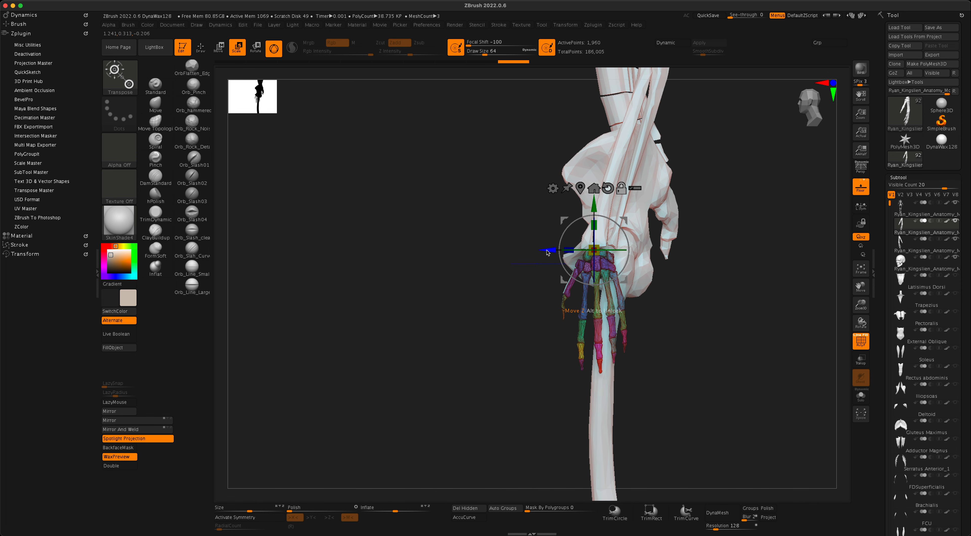
pyautogui.moveTo(547, 252); pyautogui.dragTo(553, 253)
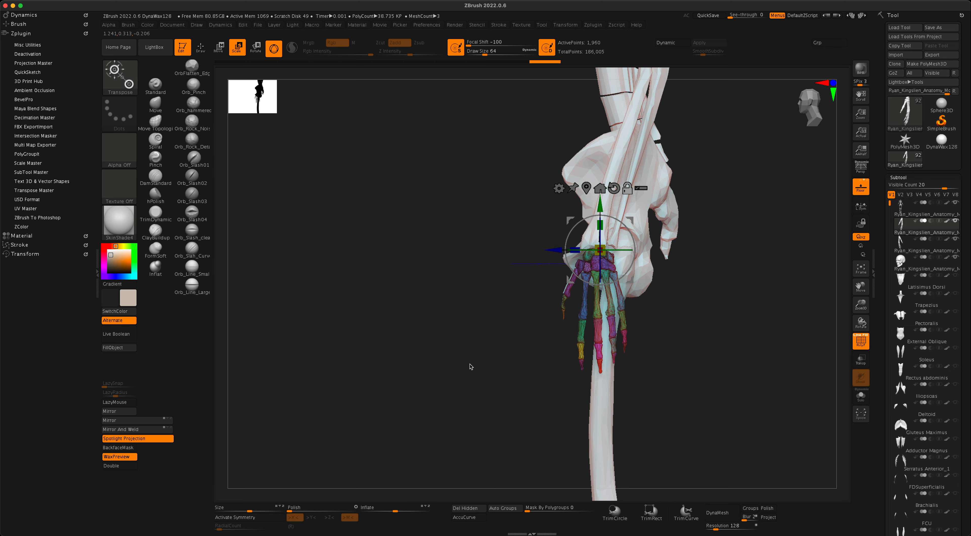
pyautogui.moveTo(470, 367); pyautogui.dragTo(496, 373)
pyautogui.moveTo(669, 404); pyautogui.dragTo(546, 368)
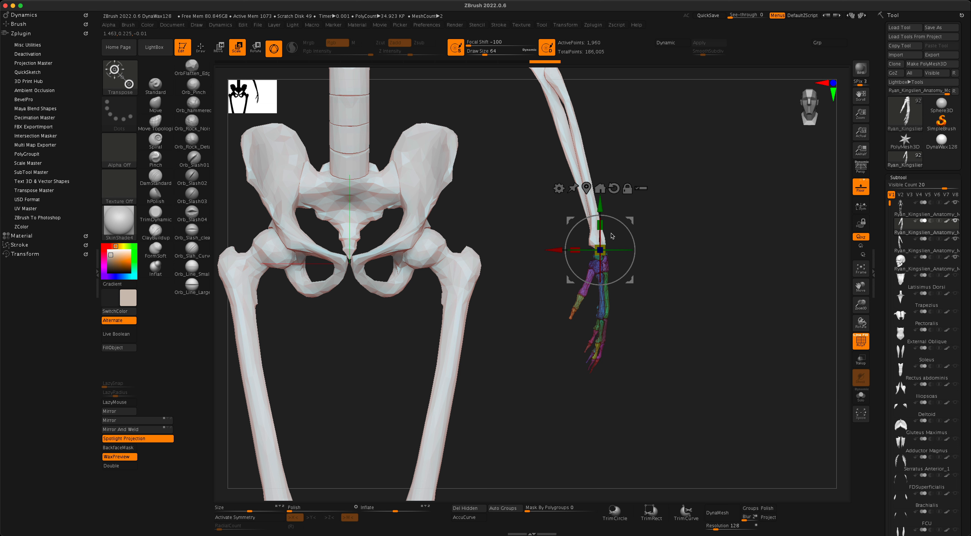
# Scale the hand up to about 1.79 times and nudge it closer to the forearm.
pyautogui.moveTo(606, 248); pyautogui.dragTo(552, 250)
pyautogui.moveTo(698, 333); pyautogui.dragTo(595, 210)
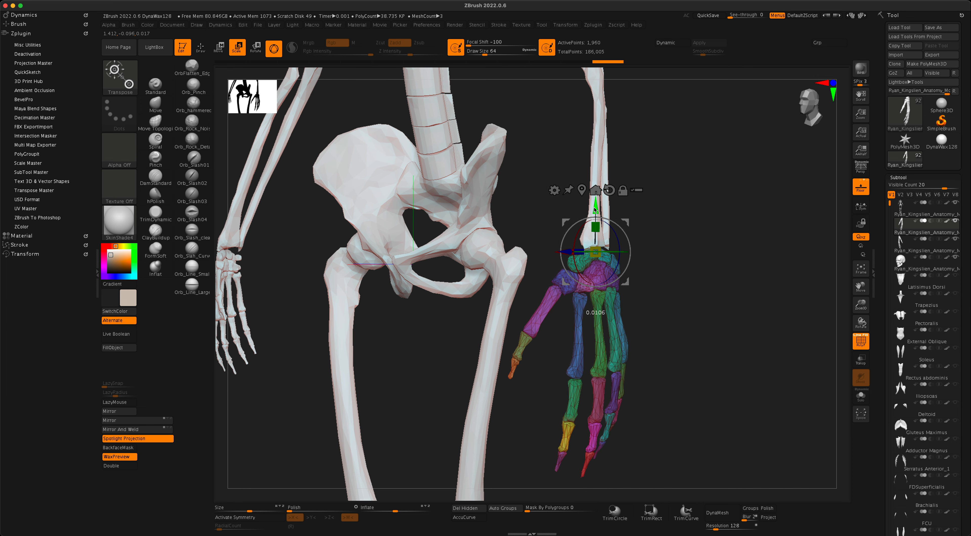
pyautogui.moveTo(699, 332); pyautogui.dragTo(712, 280)
pyautogui.keyDown('alt'); pyautogui.moveTo(712, 316); pyautogui.dragTo(732, 359); pyautogui.keyUp('alt')
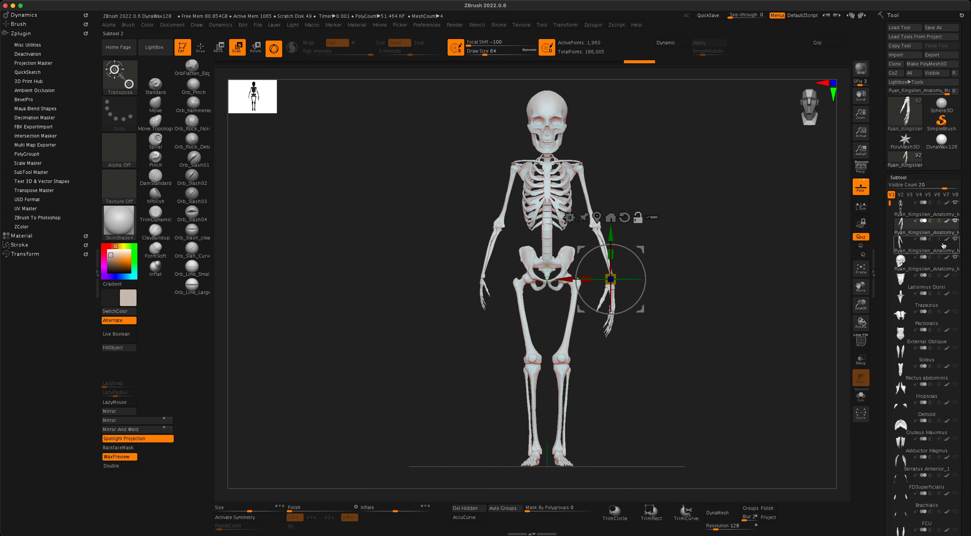
# Reselect the resized hand subtool, return to front view and apply Geometry > Mirror.
pyautogui.click(932, 246)
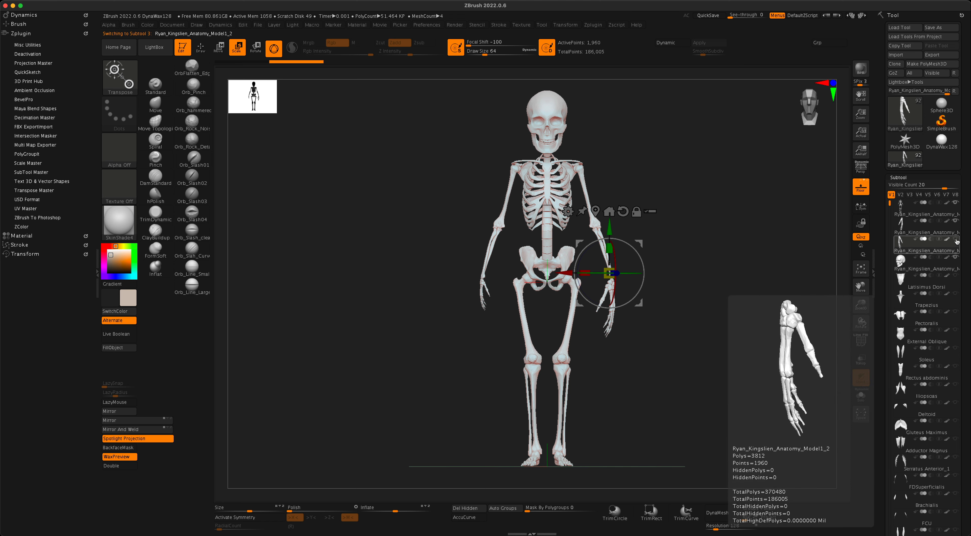
pyautogui.click(946, 239)
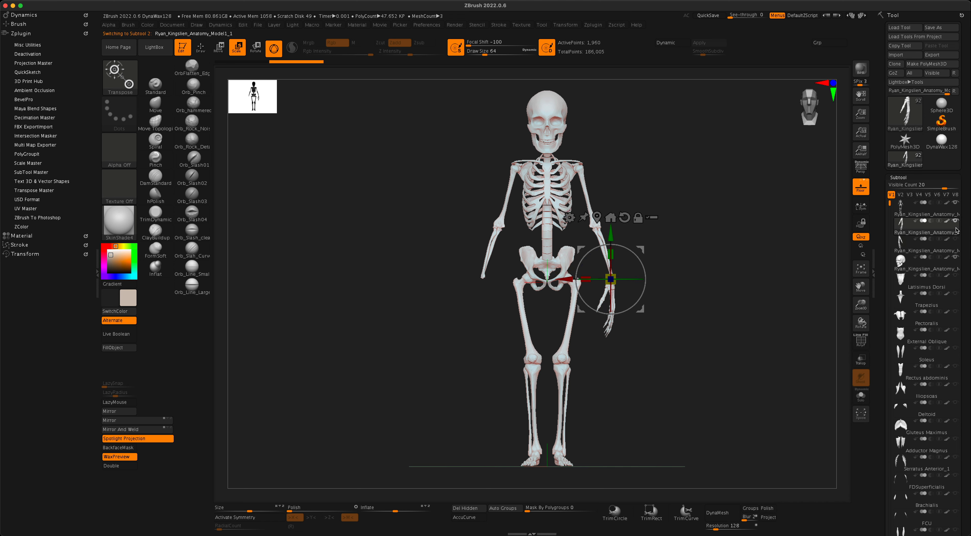
pyautogui.moveTo(701, 352); pyautogui.dragTo(686, 354)
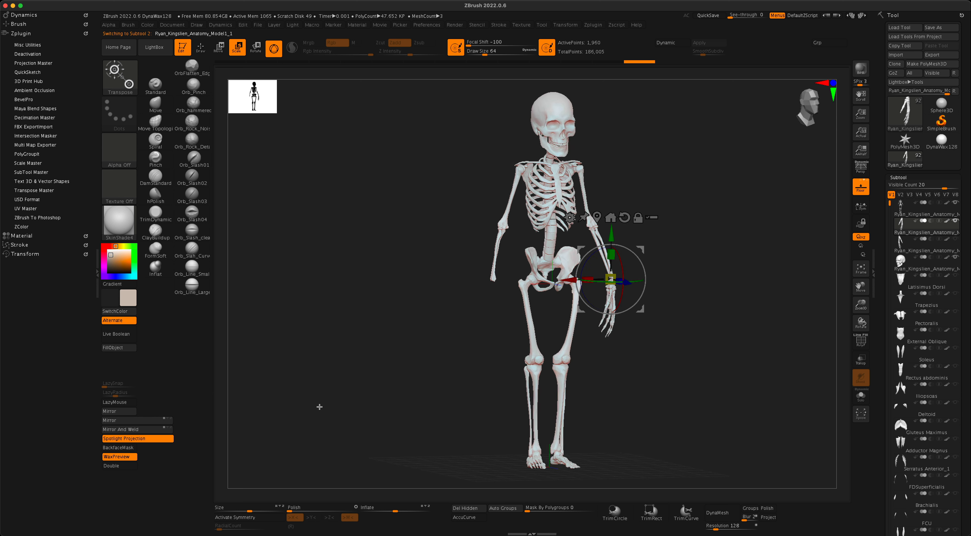
pyautogui.keyDown('shift'); pyautogui.moveTo(318, 405); pyautogui.dragTo(314, 405); pyautogui.keyUp('shift')
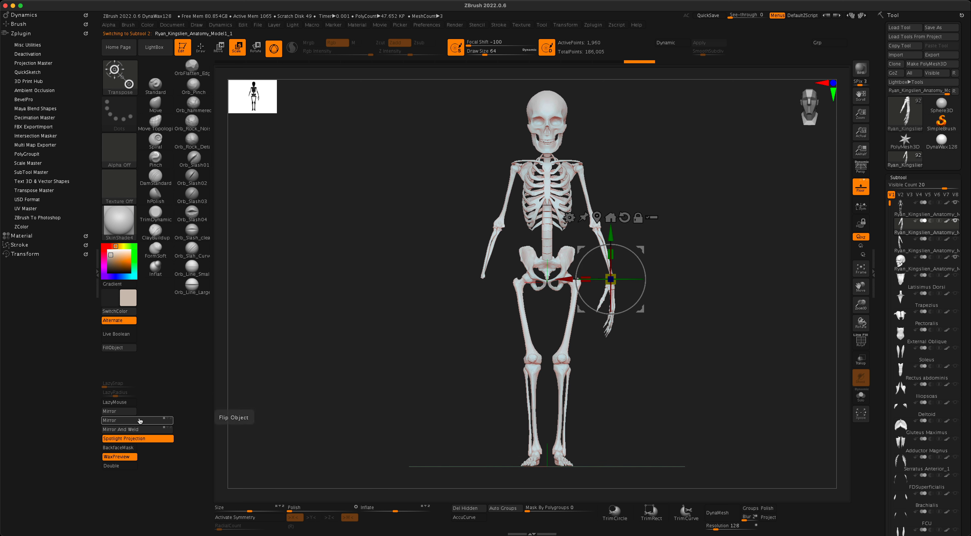
pyautogui.click(140, 421)
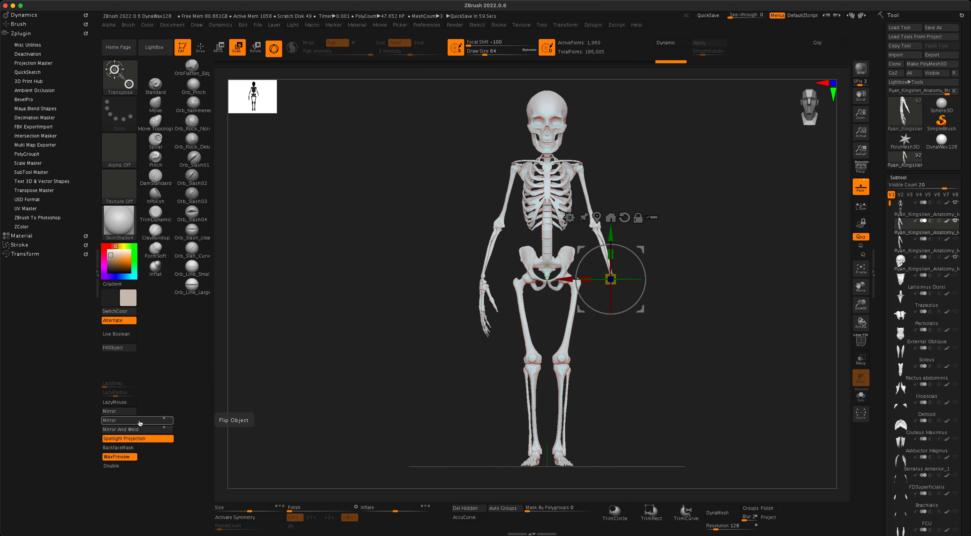
pyautogui.press('ctrl')
# Apply Mirror And Weld for a matching hand at each wrist, undoing an accidental downward move.
pyautogui.click(138, 430)
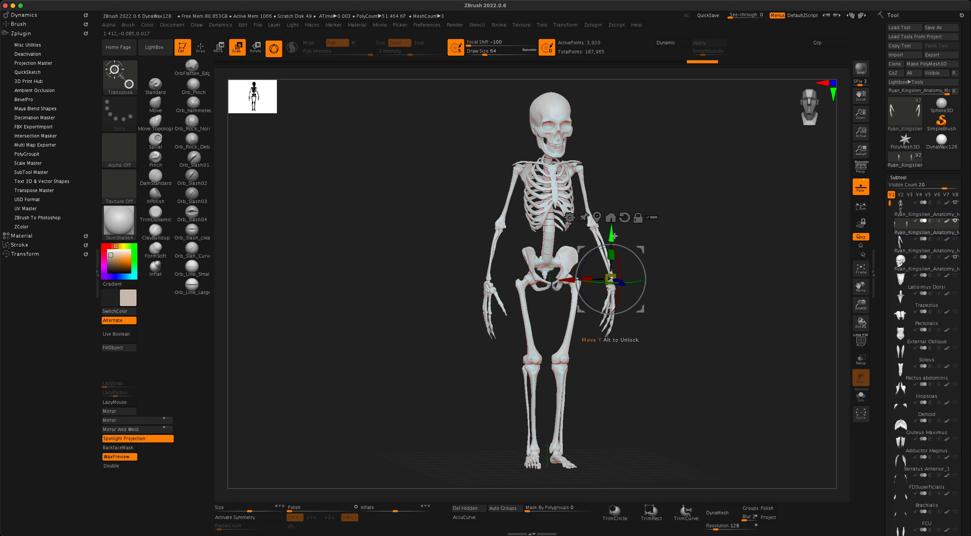
pyautogui.moveTo(613, 235); pyautogui.dragTo(617, 267)
pyautogui.press('super+z')
pyautogui.moveTo(716, 339); pyautogui.dragTo(690, 395)
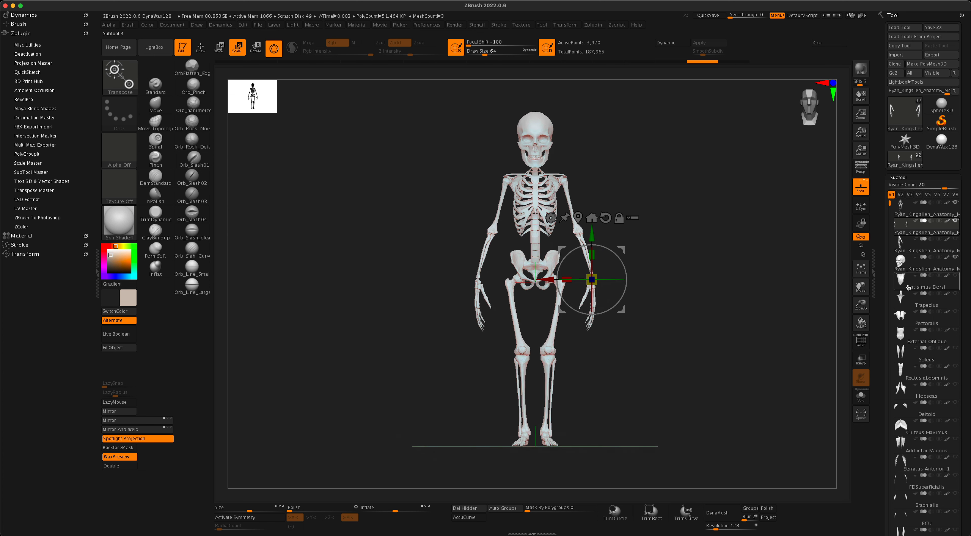
# Move the skull subtool up one place in the Subtool list.
pyautogui.click(955, 211)
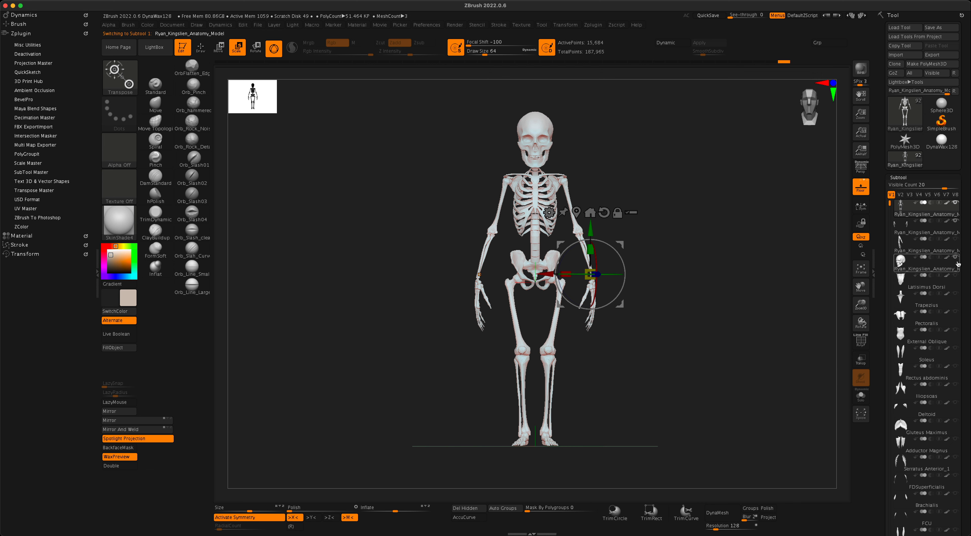
pyautogui.click(922, 263)
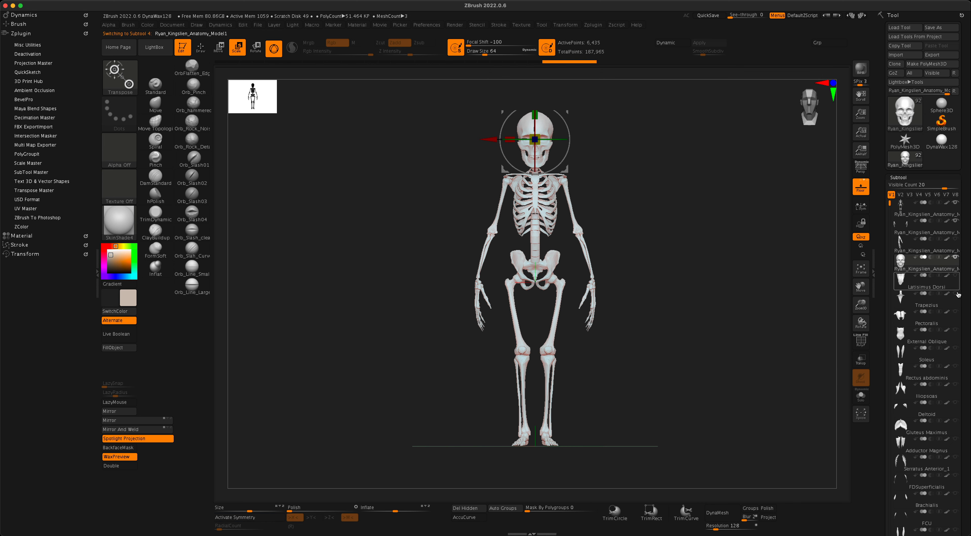
pyautogui.scroll(-5, 966, 310)
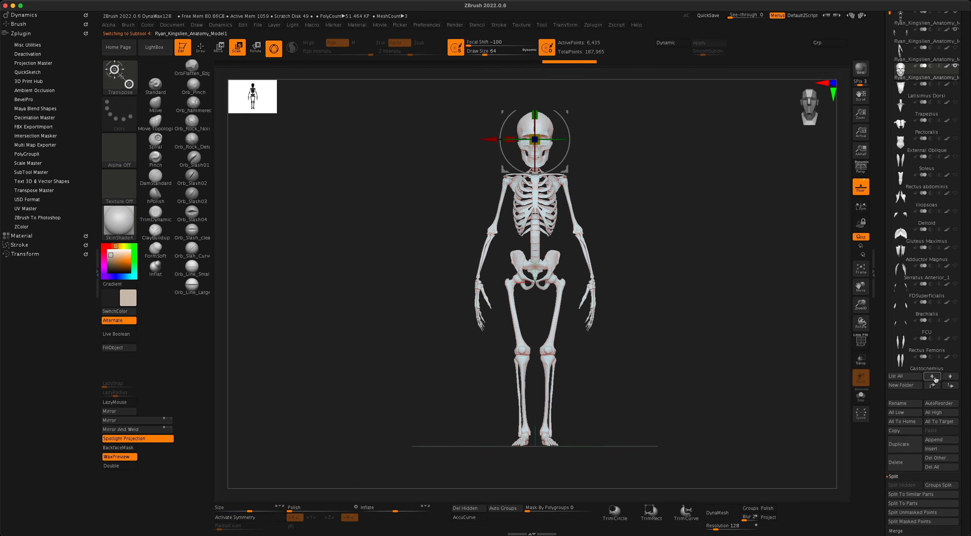
pyautogui.click(932, 386)
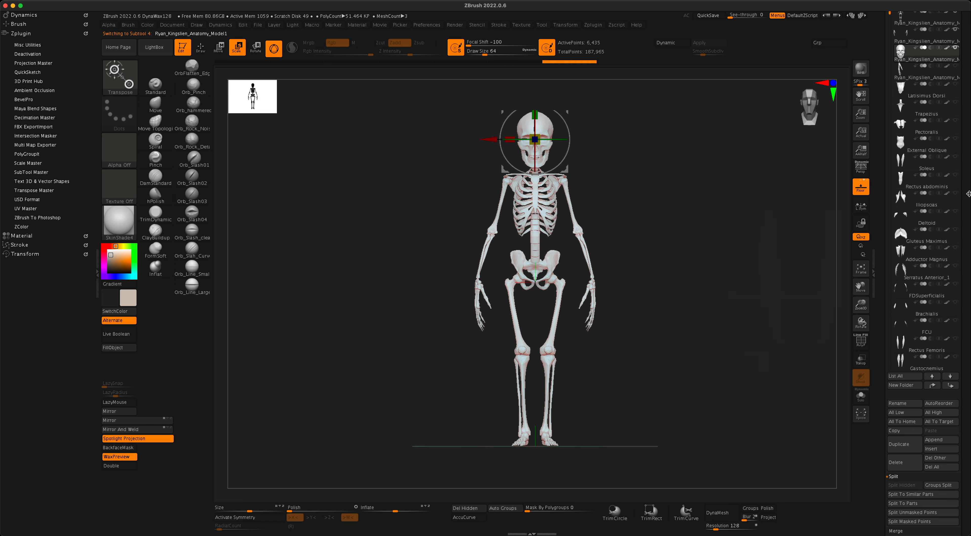
pyautogui.scroll(3, 967, 187)
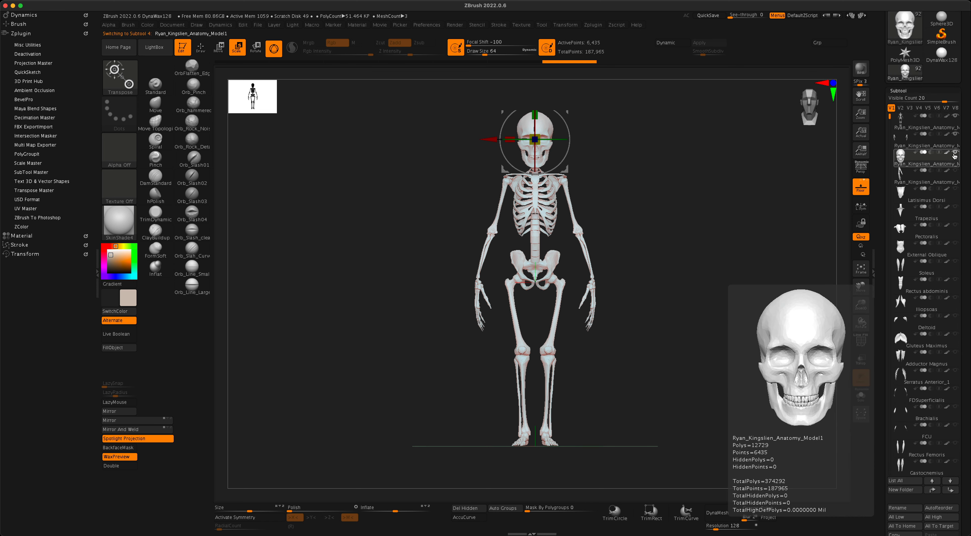
# Select the skeleton subtool and MergeDown the subtool below into it, confirming the dialog.
pyautogui.click(934, 126)
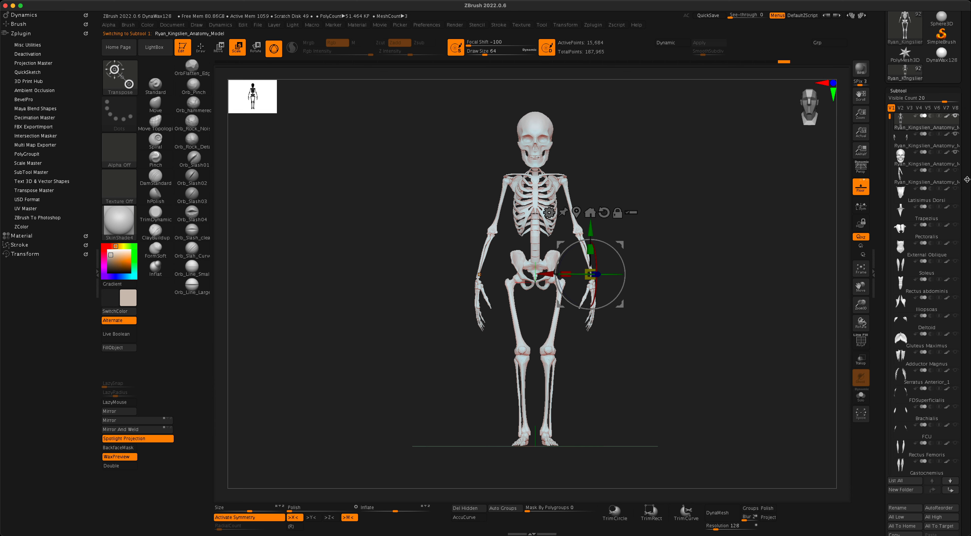
pyautogui.scroll(-3, 967, 180)
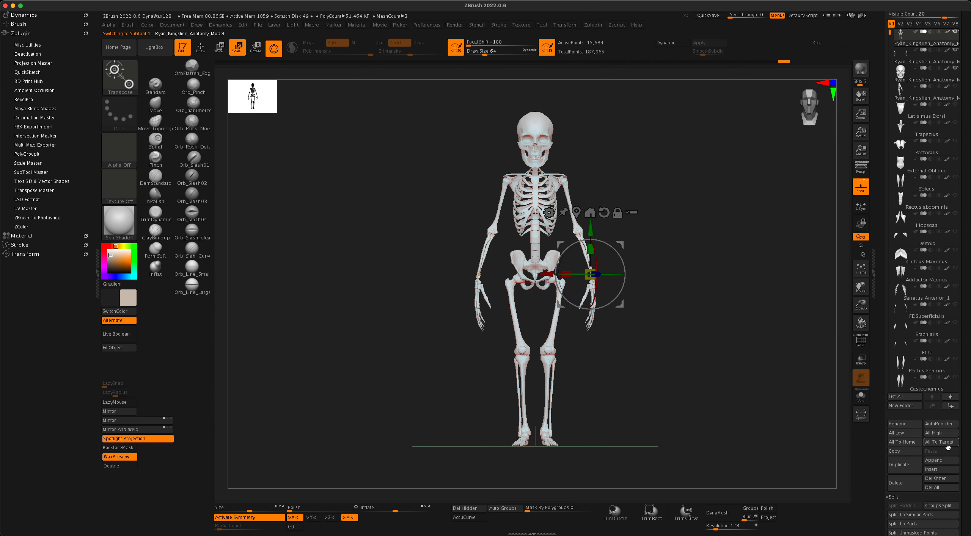
pyautogui.scroll(-3, 919, 468)
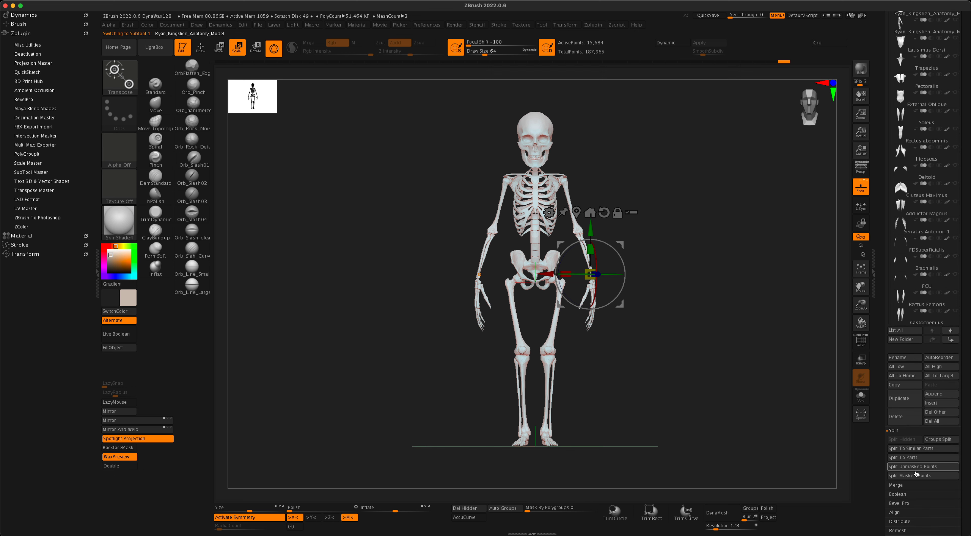
pyautogui.click(904, 485)
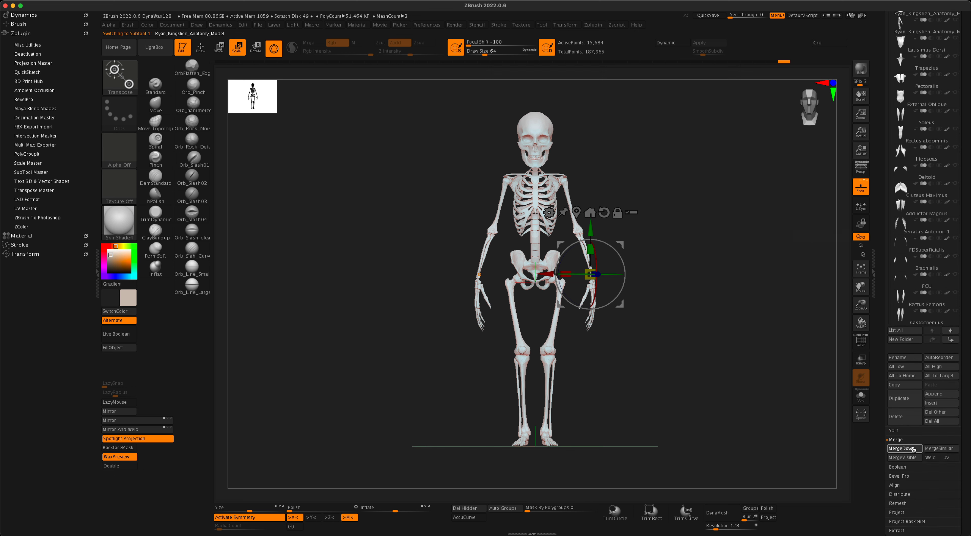
pyautogui.click(901, 449)
pyautogui.click(828, 464)
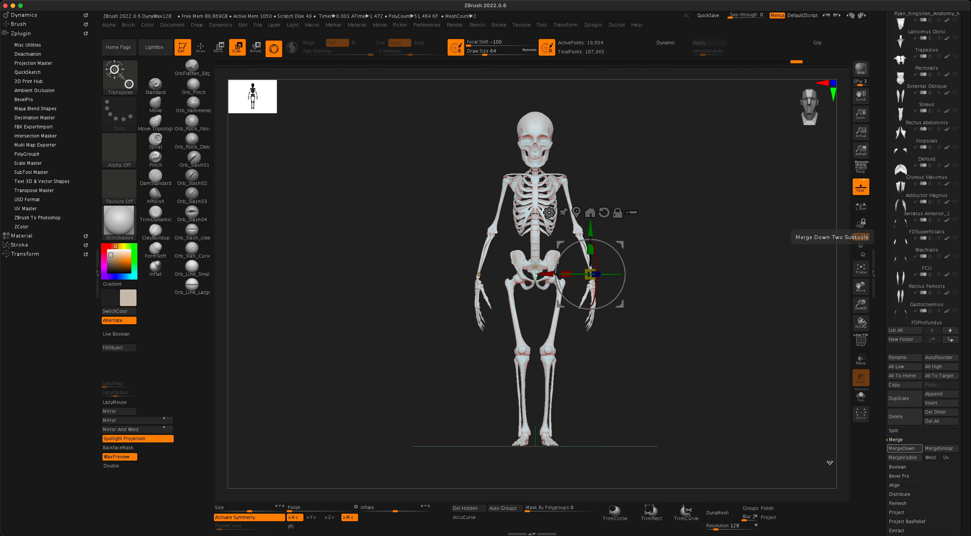
# MergeDown the next subtool into the skeleton and confirm, leaving one 26,019-point subtool.
pyautogui.scroll(3, 968, 234)
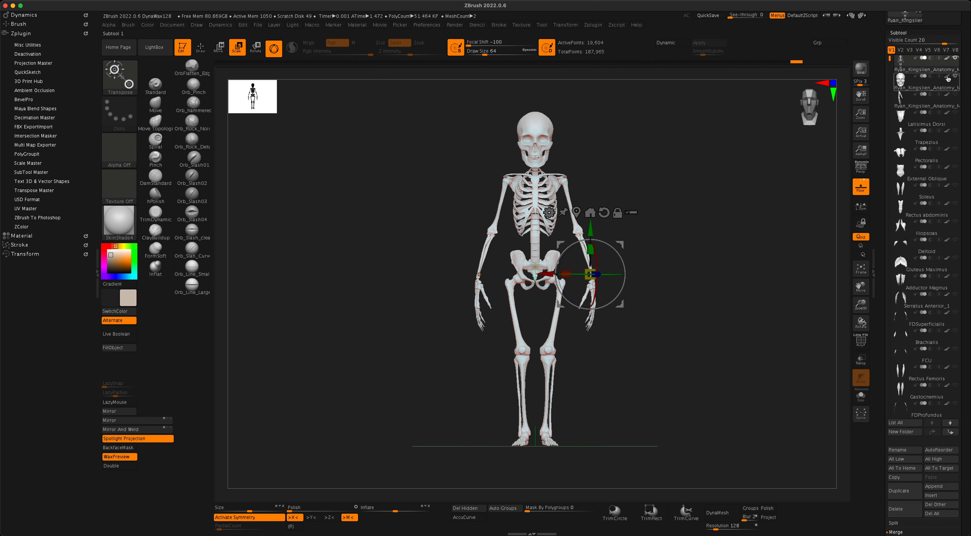
pyautogui.moveTo(918, 80)
pyautogui.scroll(-3, 966, 162)
pyautogui.click(901, 478)
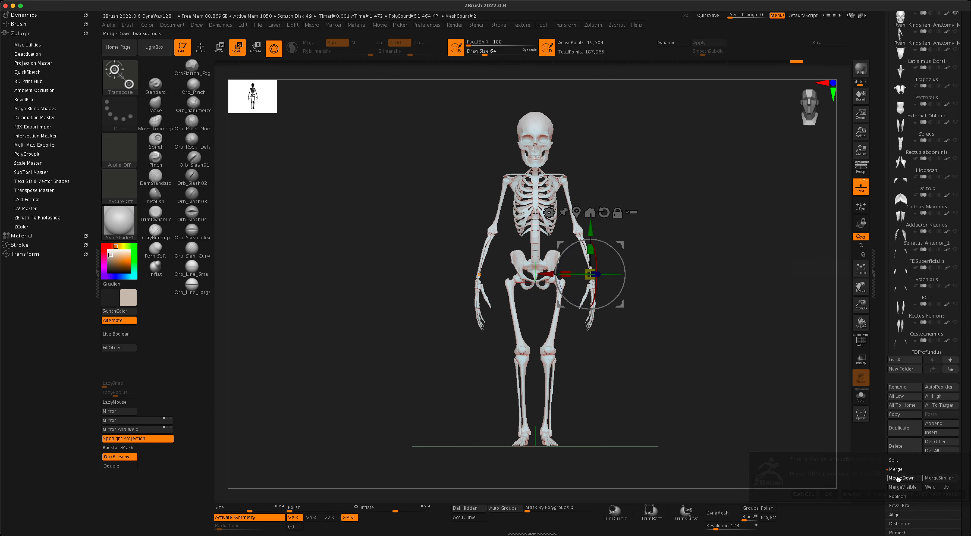
pyautogui.click(827, 495)
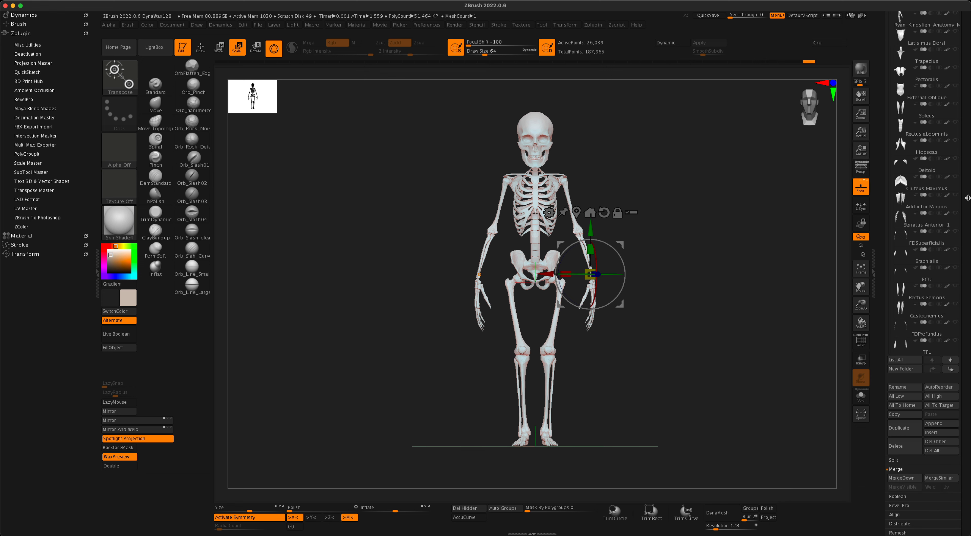
pyautogui.scroll(8, 968, 267)
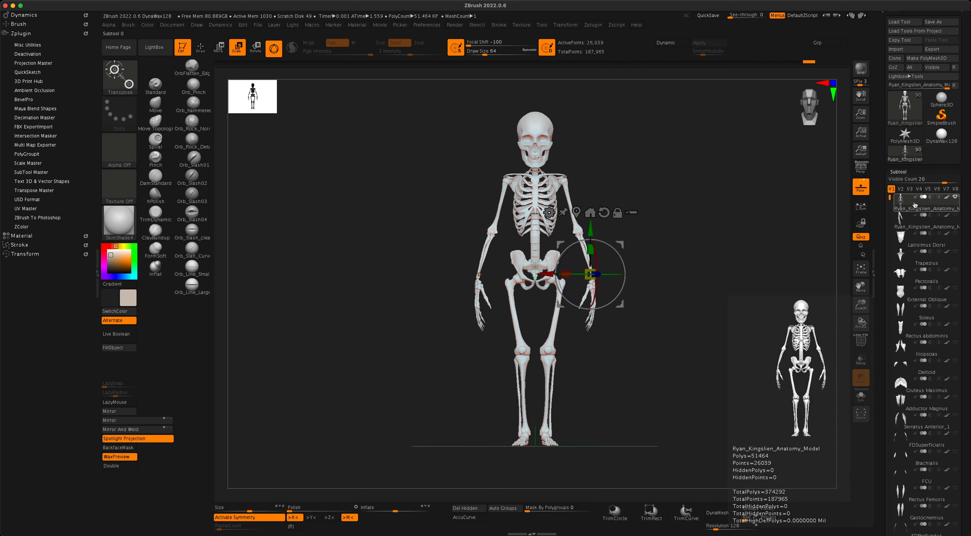
# Snap to front view, turn off symmetry and centre the gizmo on the mesh.
pyautogui.moveTo(726, 264)
pyautogui.mouseDown()
pyautogui.moveTo(720, 269)
pyautogui.moveTo(752, 260)
pyautogui.moveTo(715, 261)
pyautogui.mouseUp()
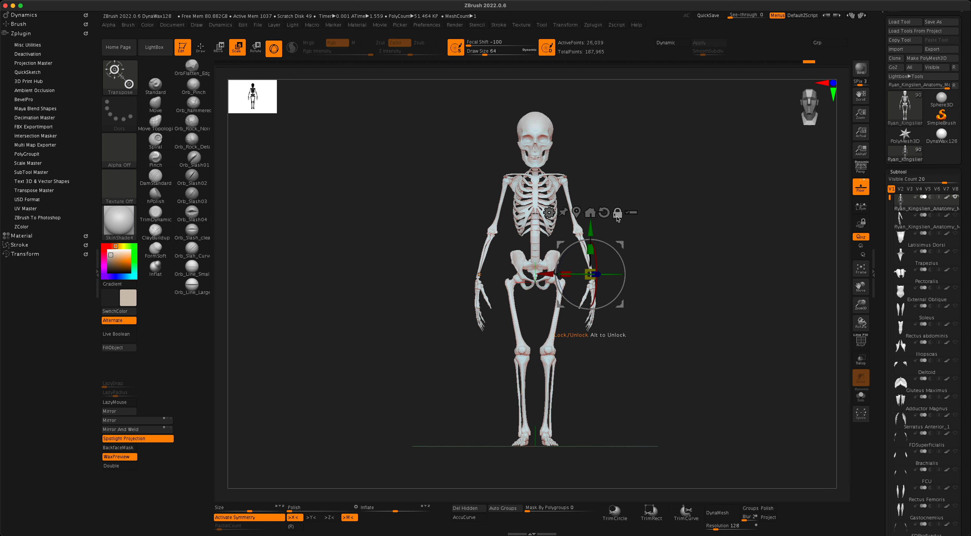
pyautogui.click(577, 214)
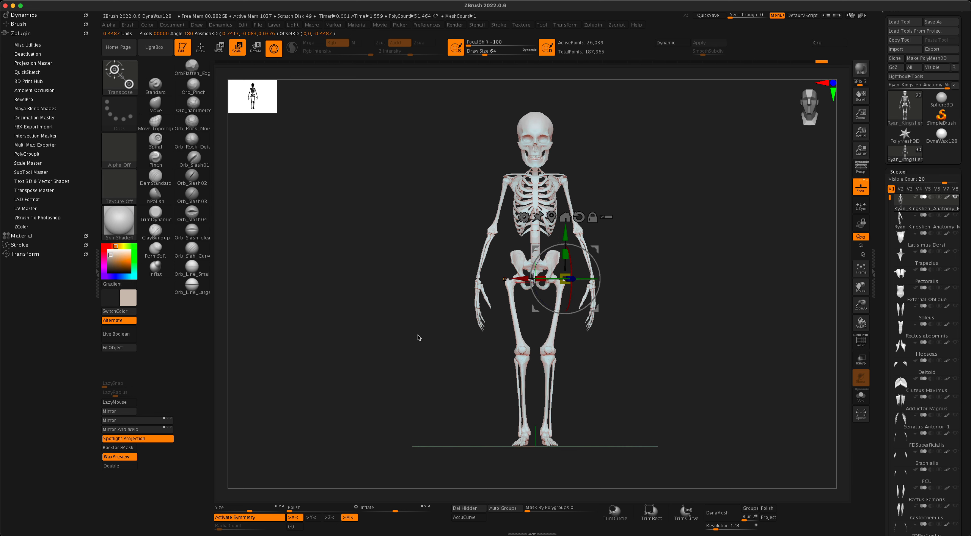
pyautogui.press('x')
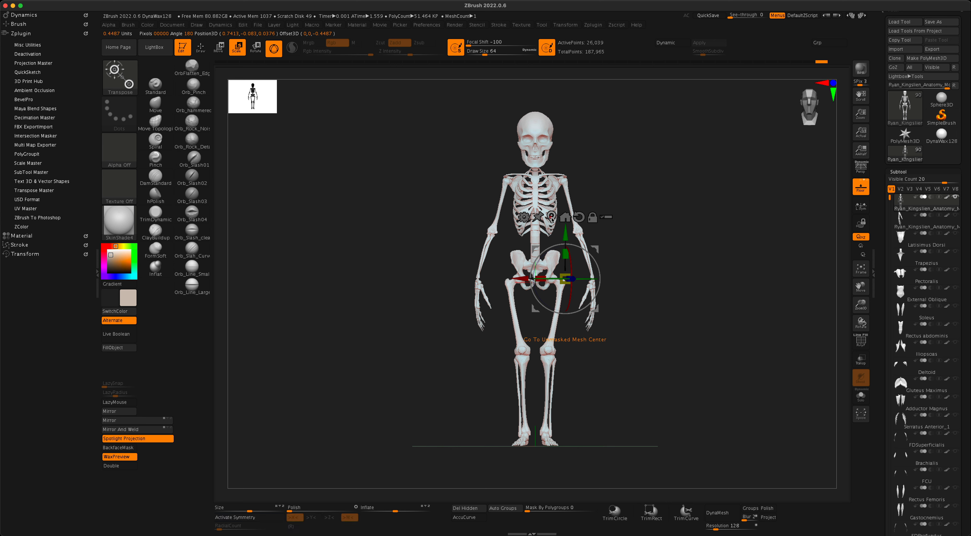
pyautogui.click(550, 218)
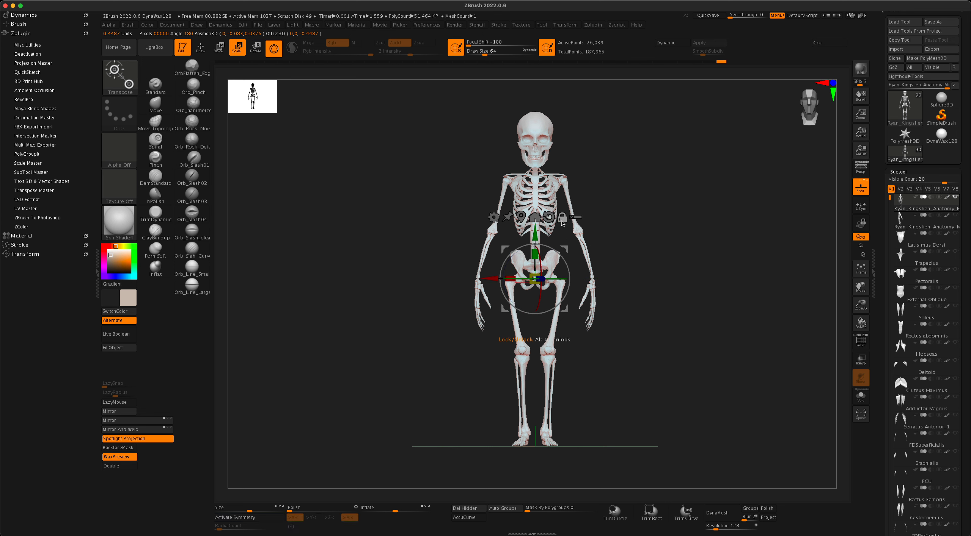
# Enable perspective and turn the skeleton back to face front.
pyautogui.moveTo(640, 261)
pyautogui.mouseDown()
pyautogui.moveTo(625, 257)
pyautogui.moveTo(659, 266)
pyautogui.moveTo(621, 263)
pyautogui.moveTo(668, 309)
pyautogui.moveTo(677, 302)
pyautogui.moveTo(693, 312)
pyautogui.mouseUp()
pyautogui.click(858, 169)
pyautogui.moveTo(655, 406)
pyautogui.mouseDown()
pyautogui.moveTo(673, 408)
pyautogui.moveTo(629, 407)
pyautogui.moveTo(656, 402)
pyautogui.moveTo(648, 397)
pyautogui.mouseUp()
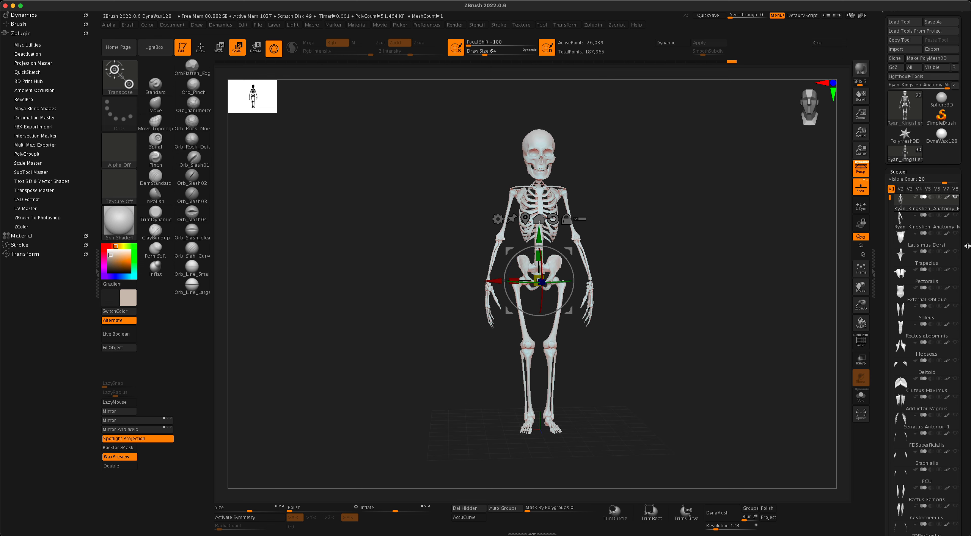
pyautogui.scroll(1, 967, 246)
pyautogui.moveTo(931, 144)
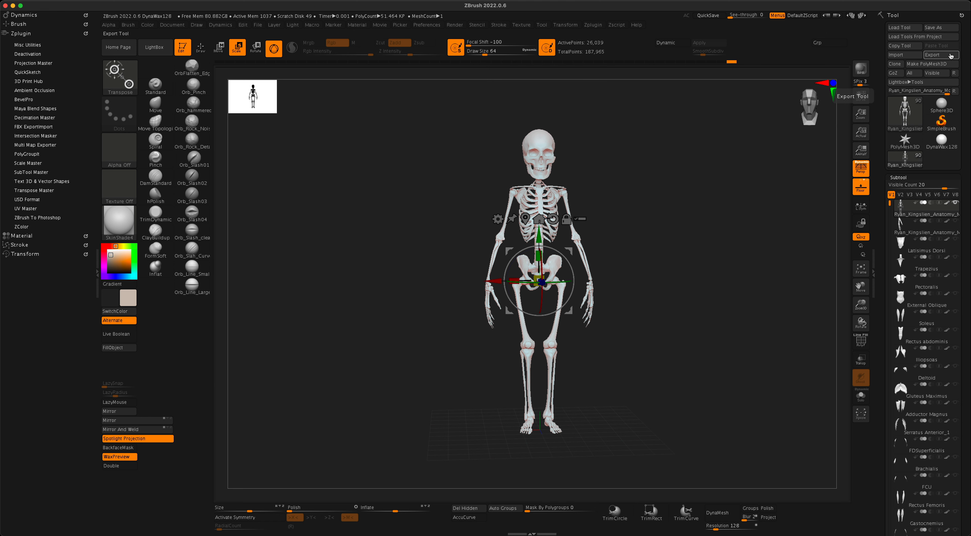
# Export the merged mesh as skeleton.obj into the Documents folder.
pyautogui.click(950, 55)
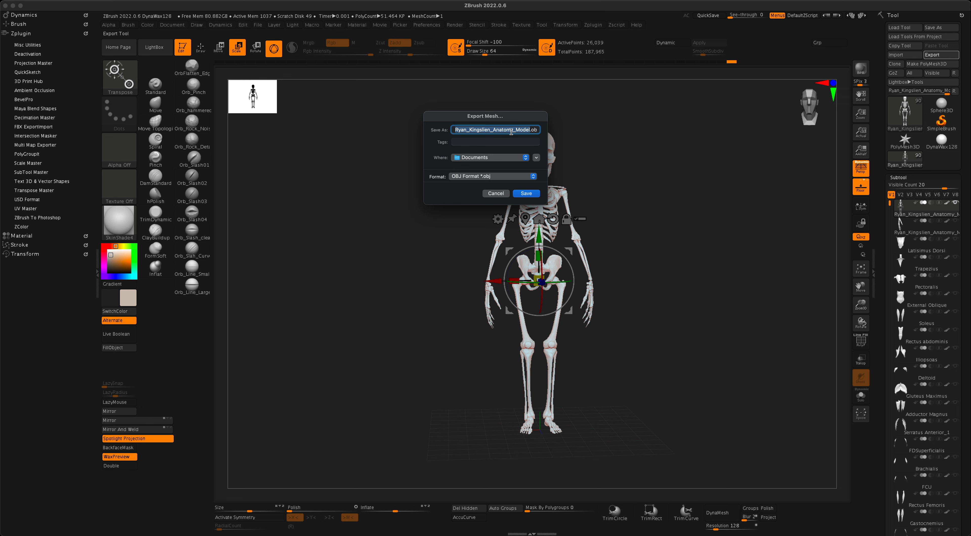
pyautogui.write('s')
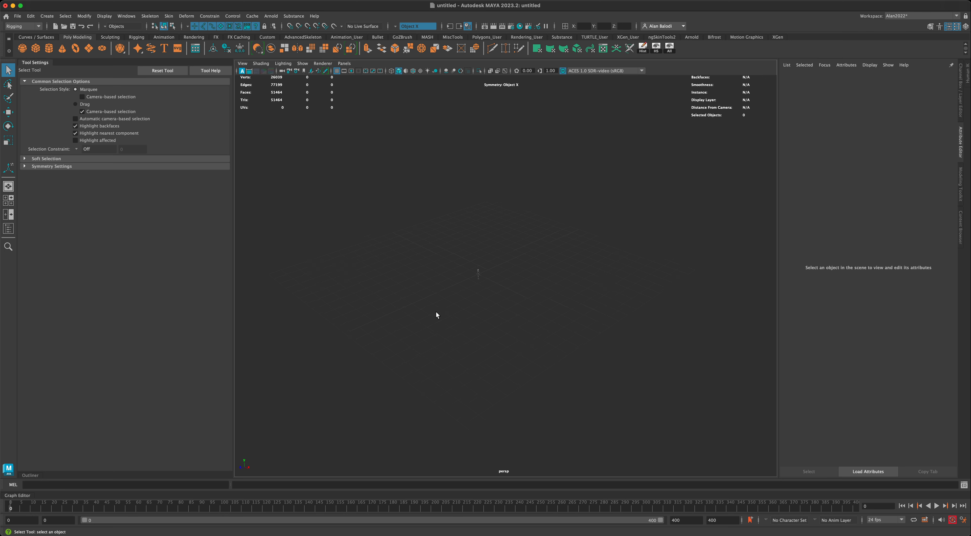
# Frame the imported skeleton and confirm in Preferences that working units are centimeter.
pyautogui.moveTo(435, 313)
pyautogui.keyDown('alt'); pyautogui.mouseDown(button='middle')
pyautogui.moveTo(452, 305)
pyautogui.moveTo(444, 310)
pyautogui.mouseUp(button='middle'); pyautogui.keyUp('alt')
pyautogui.scroll(3, 451, 304)
pyautogui.moveTo(389, 270)
pyautogui.keyDown('alt'); pyautogui.mouseDown()
pyautogui.moveTo(385, 241)
pyautogui.moveTo(403, 252)
pyautogui.moveTo(415, 245)
pyautogui.moveTo(395, 253)
pyautogui.mouseUp(); pyautogui.keyUp('alt')
pyautogui.scroll(2, 418, 268)
pyautogui.keyDown('alt'); pyautogui.moveTo(396, 256); pyautogui.dragTo(418, 261, button='middle'); pyautogui.keyUp('alt')
pyautogui.scroll(-5, 468, 320)
pyautogui.keyDown('alt'); pyautogui.moveTo(471, 318); pyautogui.dragTo(472, 296, button='middle'); pyautogui.keyUp('alt')
pyautogui.keyDown('alt'); pyautogui.moveTo(489, 296); pyautogui.dragTo(485, 307); pyautogui.keyUp('alt')
pyautogui.click(963, 520)
pyautogui.click(344, 207)
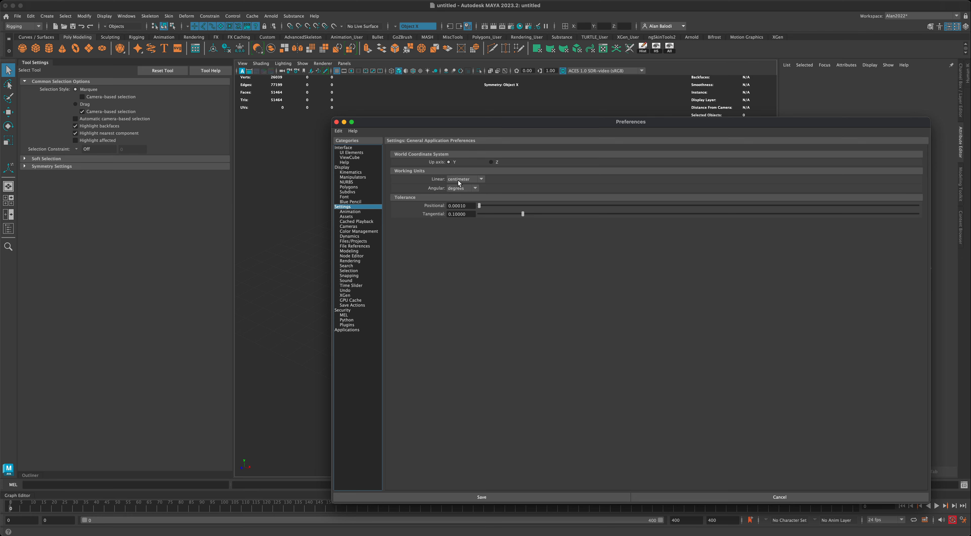
pyautogui.moveTo(345, 127); pyautogui.dragTo(334, 128)
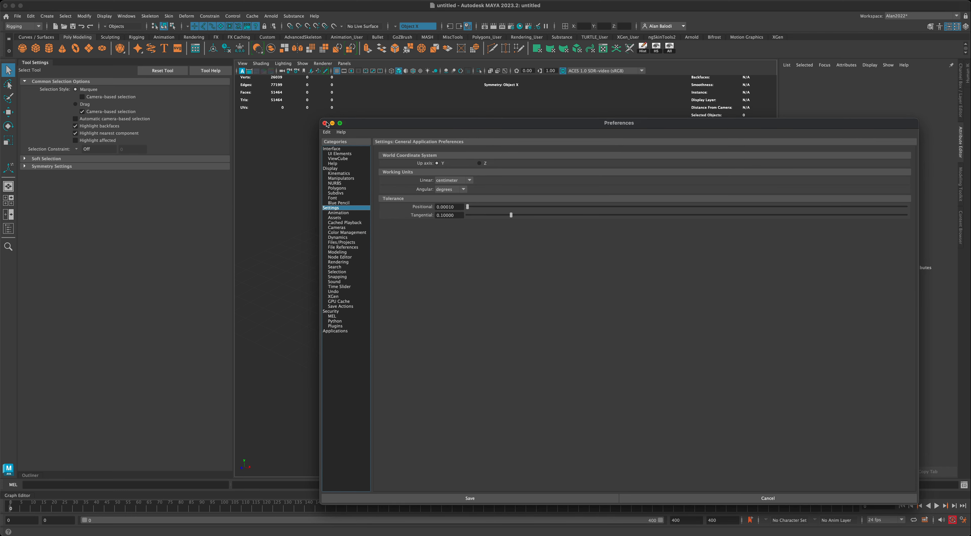
pyautogui.click(325, 123)
# Select the skeleton and scale it up uniformly to about 23.85 times its size.
pyautogui.moveTo(462, 238); pyautogui.dragTo(573, 317)
pyautogui.click(9, 140)
pyautogui.scroll(-6, 589, 323)
pyautogui.moveTo(492, 268); pyautogui.dragTo(567, 226)
pyautogui.scroll(-2, 603, 279)
pyautogui.keyDown('alt'); pyautogui.moveTo(663, 286); pyautogui.dragTo(635, 297); pyautogui.keyUp('alt')
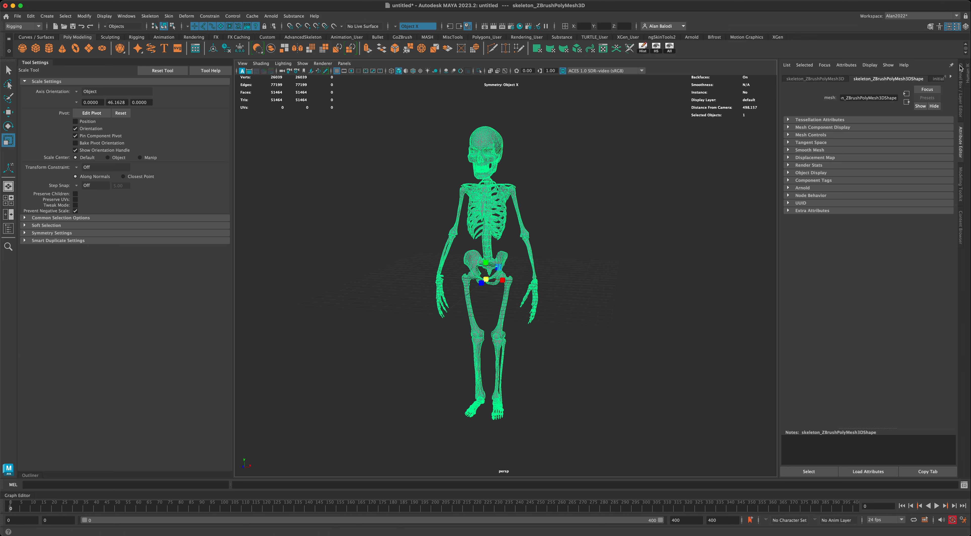
# Set the skeleton's Scale X, Y and Z to 35 in the Channel Box.
pyautogui.click(960, 99)
pyautogui.scroll(-2, 713, 227)
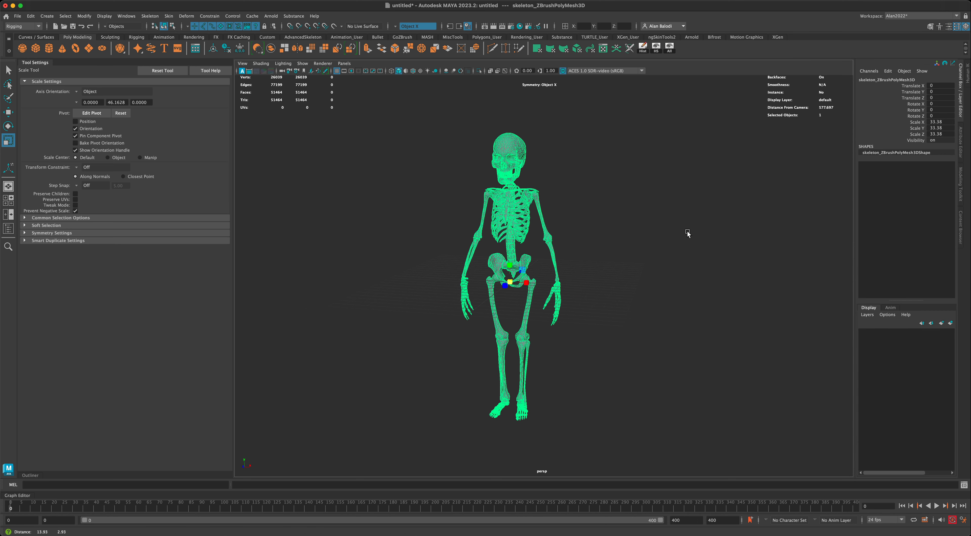
pyautogui.keyDown('alt'); pyautogui.moveTo(646, 225); pyautogui.dragTo(559, 223); pyautogui.keyUp('alt')
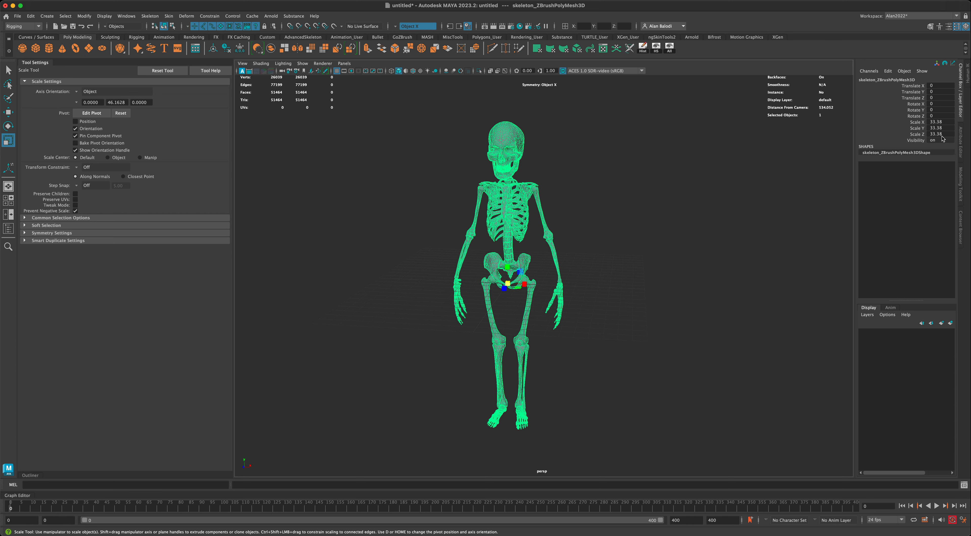
pyautogui.moveTo(943, 123); pyautogui.dragTo(943, 137)
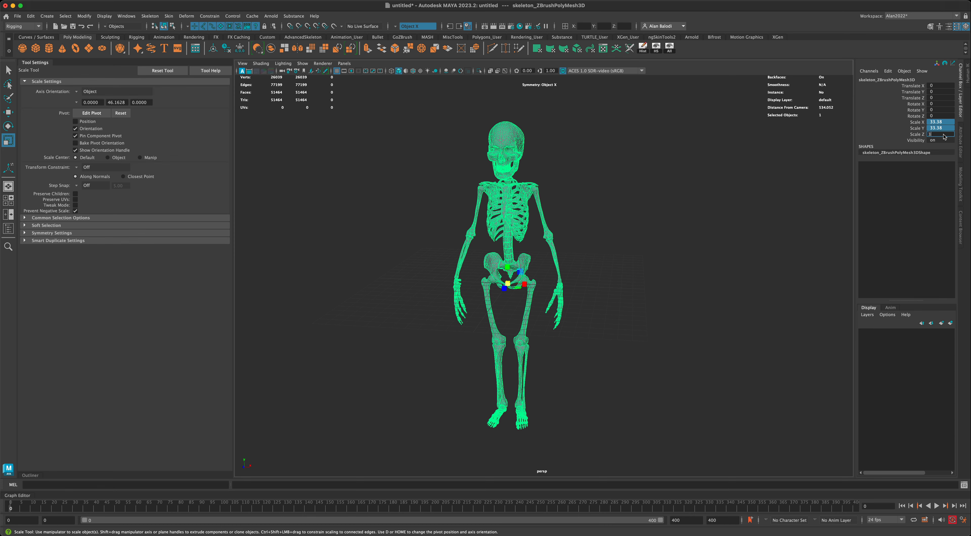
pyautogui.press('Return')
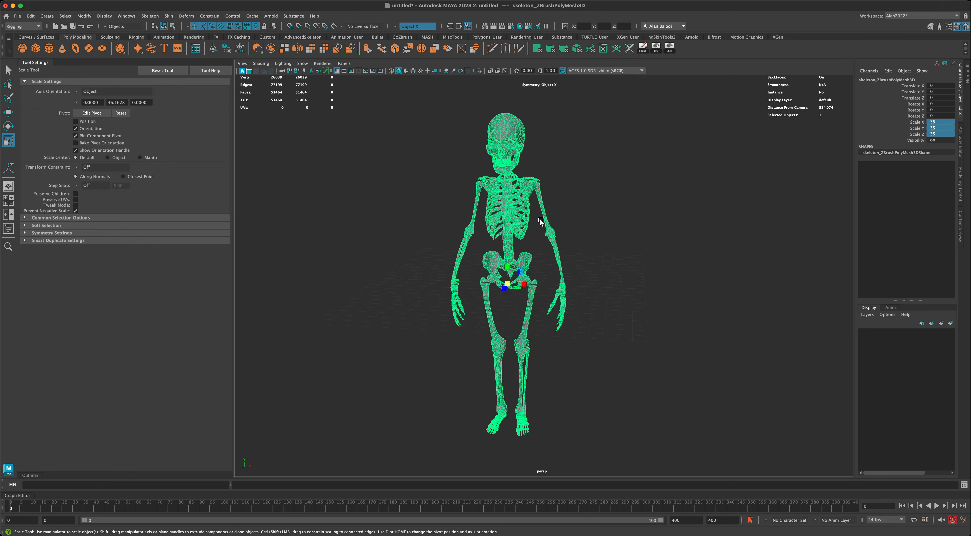
# Freeze the skeleton's transformations so its scale values reset to 1.
pyautogui.moveTo(611, 233)
pyautogui.keyDown('alt'); pyautogui.mouseDown()
pyautogui.moveTo(598, 234)
pyautogui.moveTo(618, 232)
pyautogui.mouseUp(); pyautogui.keyUp('alt')
pyautogui.keyDown('alt'); pyautogui.moveTo(619, 232); pyautogui.dragTo(624, 231, button='middle'); pyautogui.keyUp('alt')
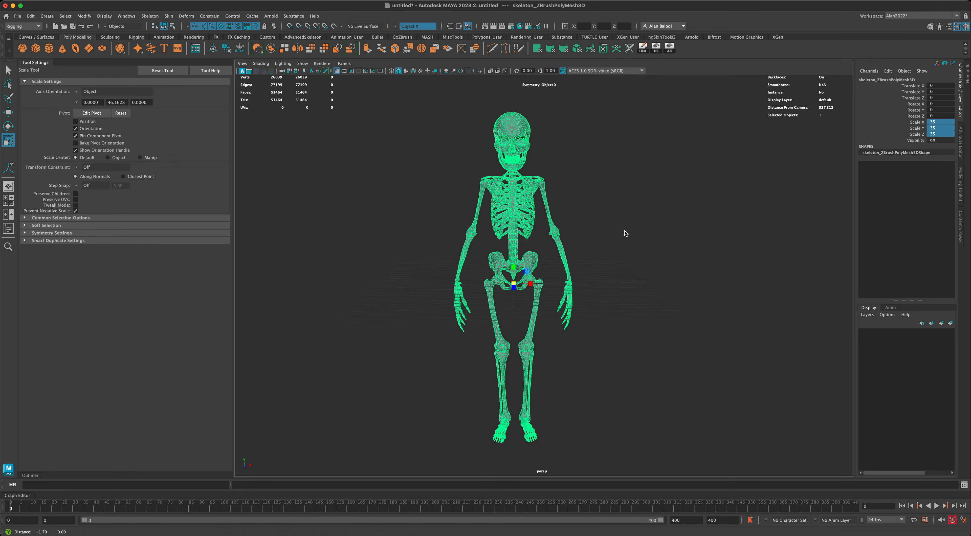
pyautogui.keyDown('alt'); pyautogui.moveTo(624, 231); pyautogui.dragTo(605, 228); pyautogui.keyUp('alt')
pyautogui.keyDown('alt'); pyautogui.moveTo(607, 278); pyautogui.dragTo(615, 277); pyautogui.keyUp('alt')
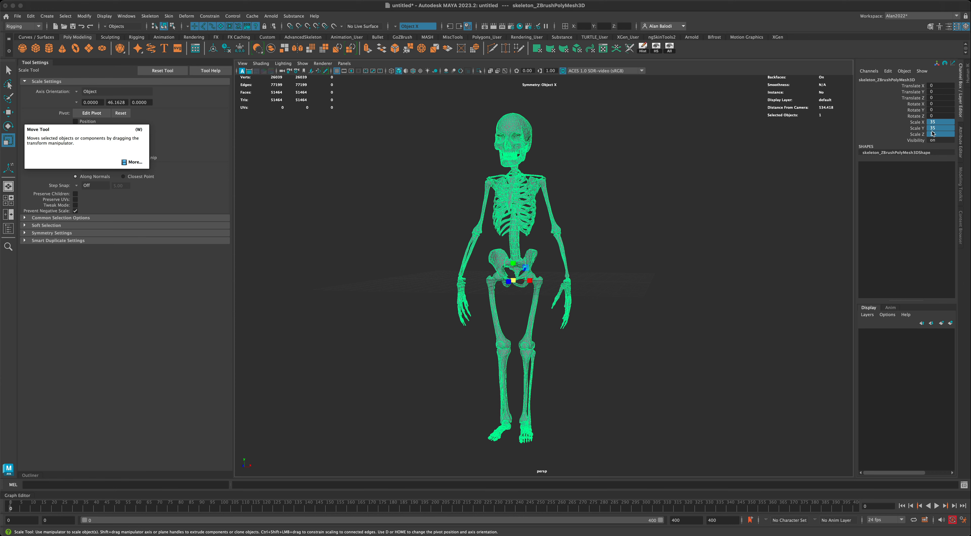
pyautogui.keyDown('alt'); pyautogui.moveTo(786, 180); pyautogui.dragTo(793, 182); pyautogui.keyUp('alt')
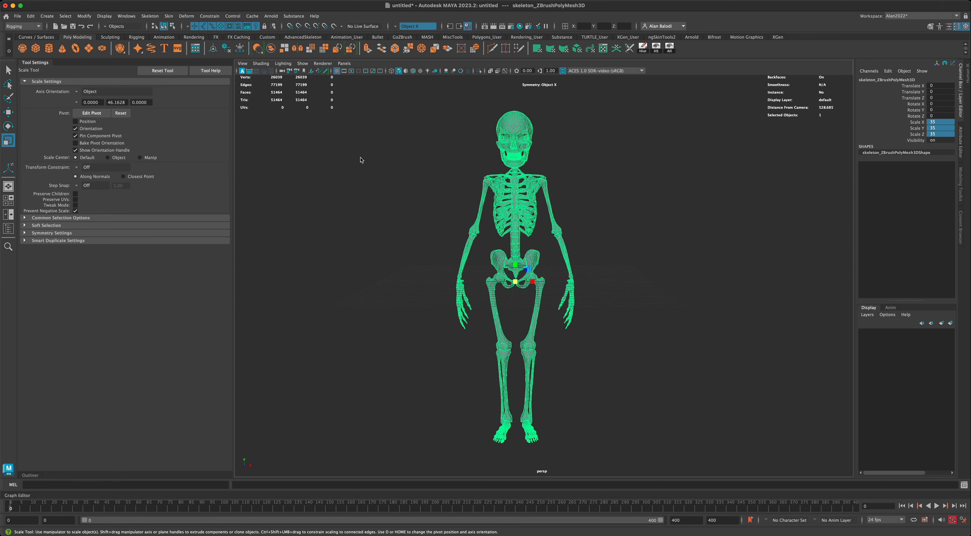
pyautogui.click(240, 49)
pyautogui.keyDown('alt'); pyautogui.moveTo(800, 179); pyautogui.dragTo(792, 178); pyautogui.keyUp('alt')
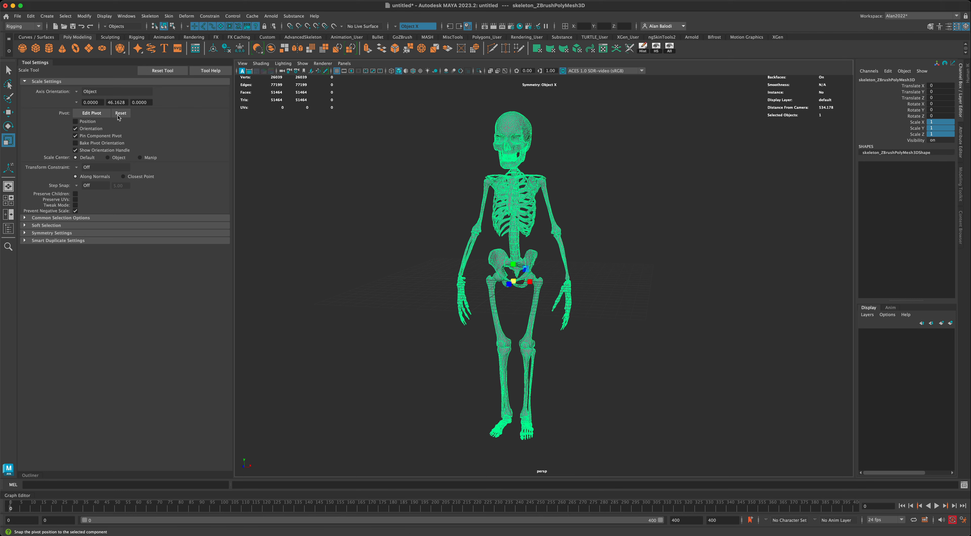
# In the four-view layout, lift the skeleton in the front view to Translate Y about 140.
pyautogui.press('w')
pyautogui.keyDown('alt'); pyautogui.moveTo(299, 212); pyautogui.dragTo(342, 241); pyautogui.keyUp('alt')
pyautogui.keyDown('alt'); pyautogui.moveTo(364, 266); pyautogui.dragTo(364, 277, button='middle'); pyautogui.keyUp('alt')
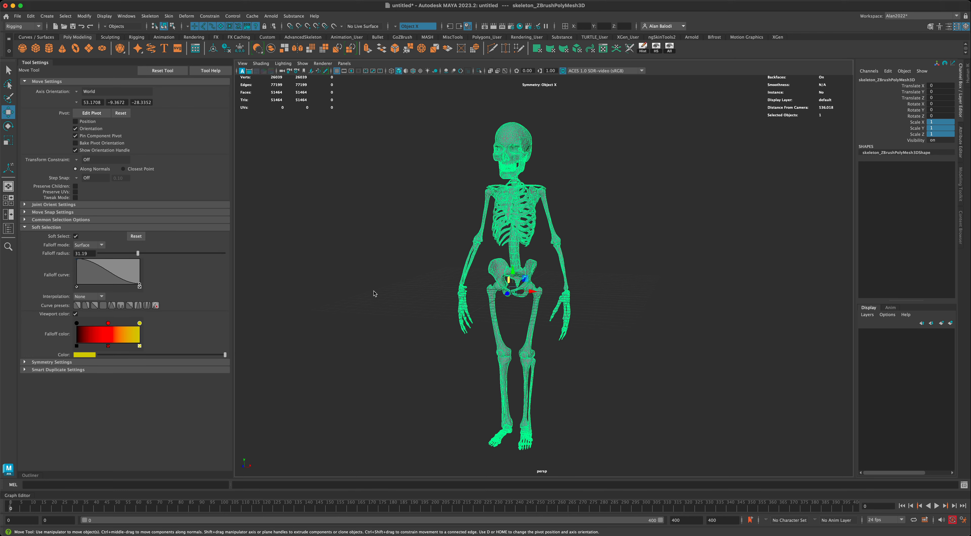
pyautogui.press('space')
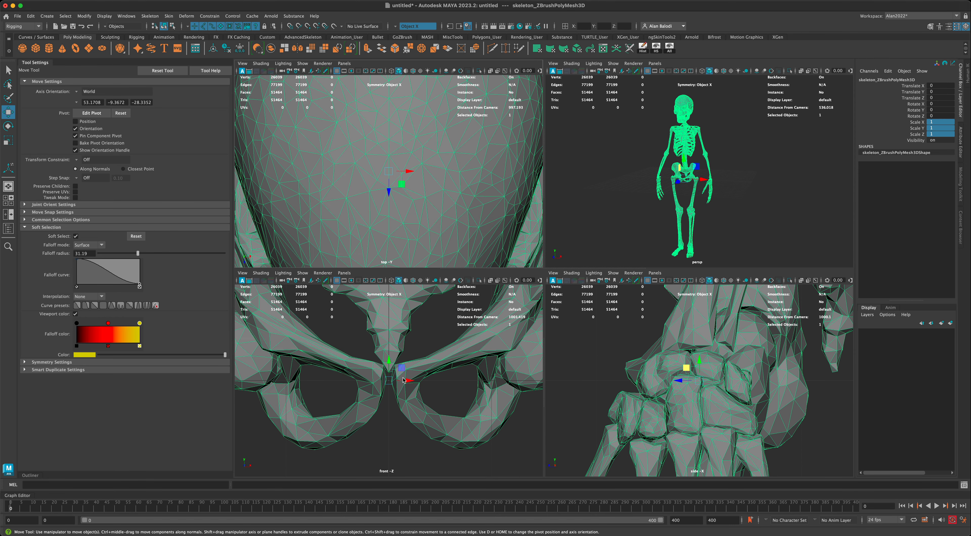
pyautogui.press('f')
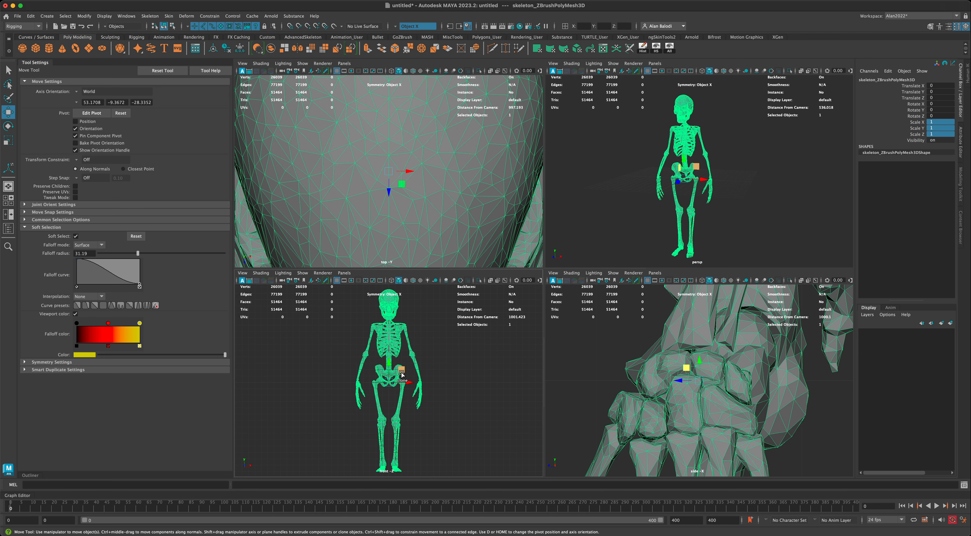
pyautogui.hotkey('shift', 'f')
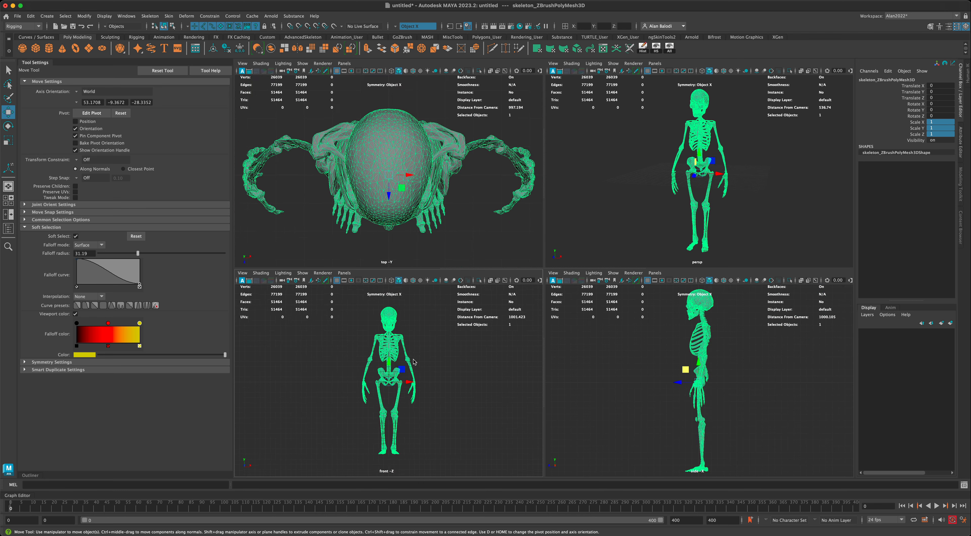
pyautogui.moveTo(388, 364); pyautogui.dragTo(398, 290)
pyautogui.moveTo(397, 290); pyautogui.dragTo(397, 290)
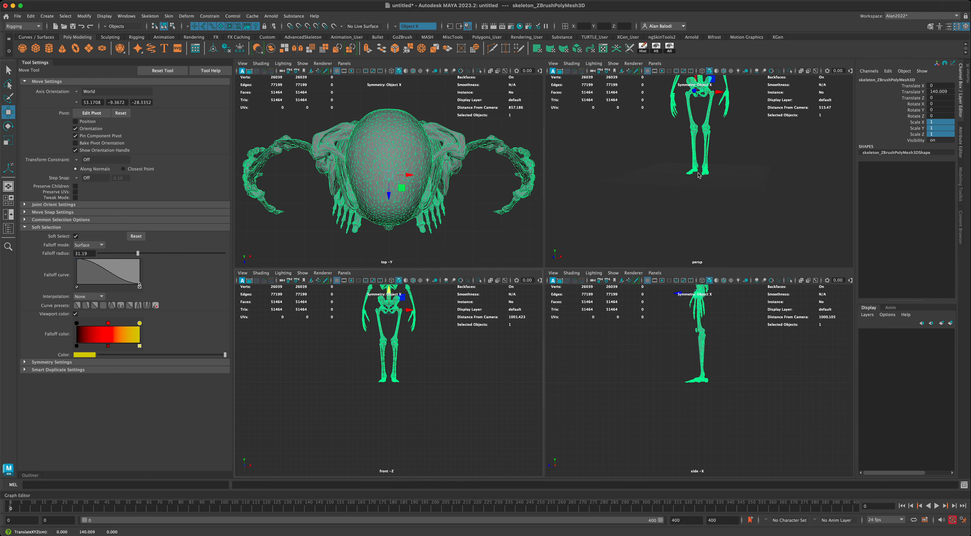
# Return to a full perspective view facing the skeleton, then switch back to selection.
pyautogui.moveTo(738, 202)
pyautogui.keyDown('alt'); pyautogui.mouseDown()
pyautogui.moveTo(717, 205)
pyautogui.moveTo(740, 188)
pyautogui.mouseUp(); pyautogui.keyUp('alt')
pyautogui.press('space')
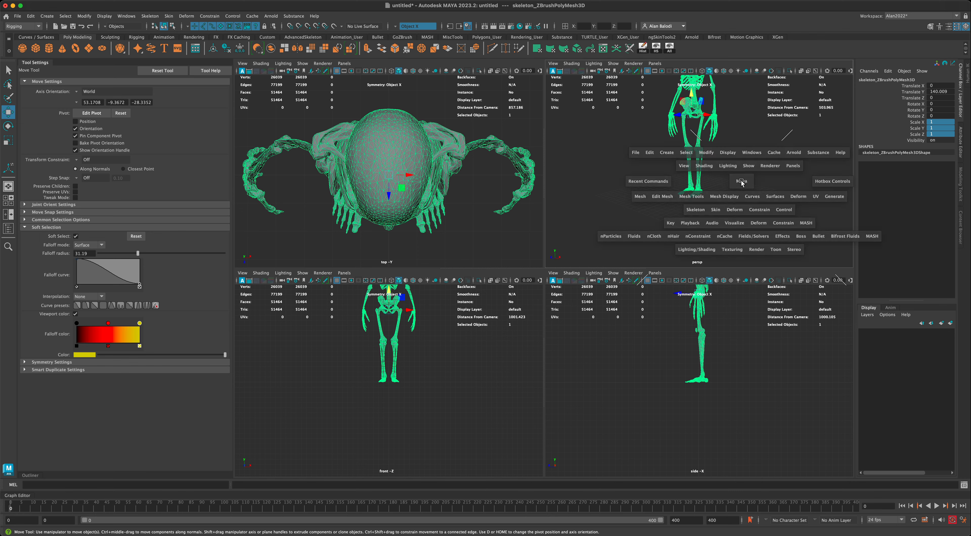
pyautogui.keyDown('alt'); pyautogui.moveTo(672, 227); pyautogui.dragTo(658, 318, button='middle'); pyautogui.keyUp('alt')
pyautogui.scroll(-2, 658, 317)
pyautogui.keyDown('alt'); pyautogui.moveTo(653, 275); pyautogui.dragTo(663, 273); pyautogui.keyUp('alt')
pyautogui.keyDown('alt'); pyautogui.moveTo(663, 273); pyautogui.dragTo(654, 289, button='middle'); pyautogui.keyUp('alt')
pyautogui.keyDown('alt'); pyautogui.moveTo(647, 286); pyautogui.dragTo(658, 281); pyautogui.keyUp('alt')
pyautogui.keyDown('alt'); pyautogui.moveTo(660, 281); pyautogui.dragTo(639, 275, button='middle'); pyautogui.keyUp('alt')
pyautogui.scroll(3, 649, 283)
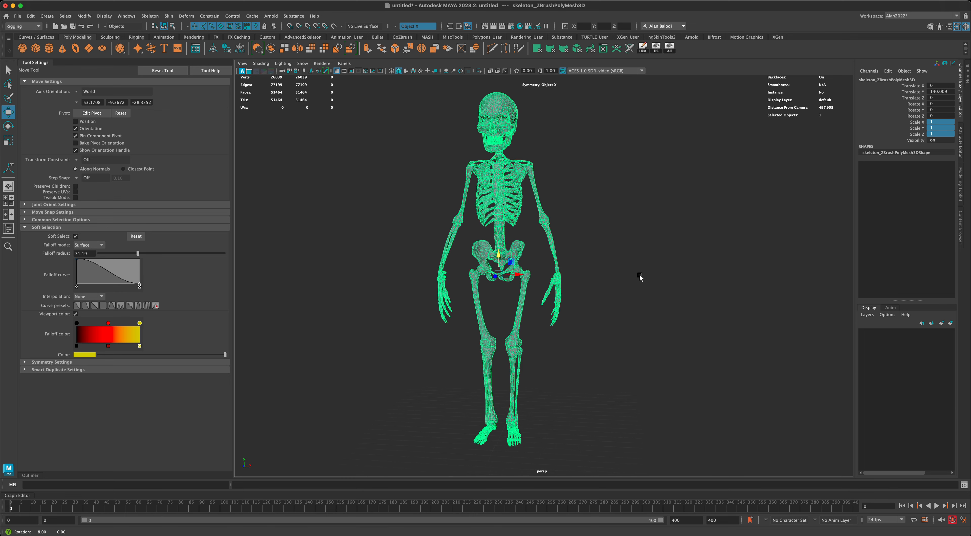
pyautogui.click(9, 70)
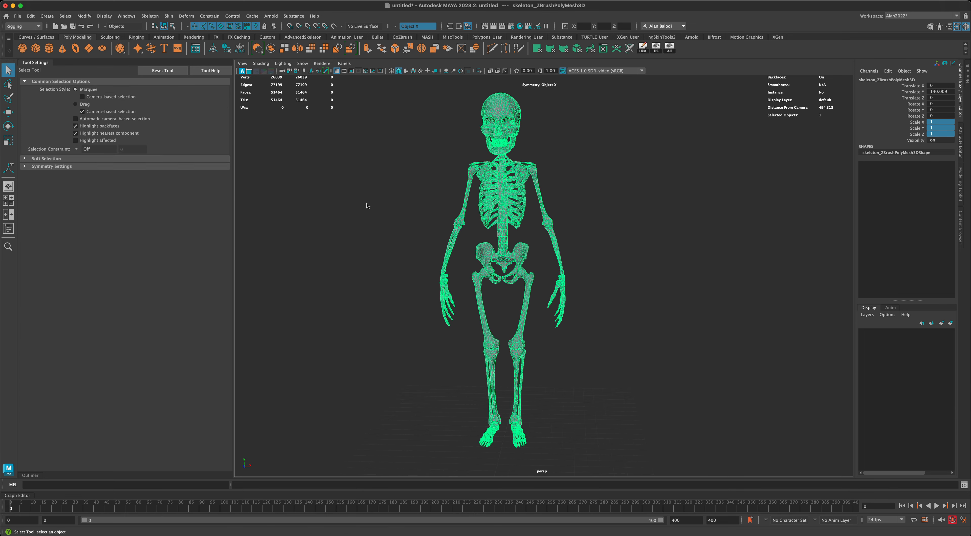
pyautogui.moveTo(384, 220)
pyautogui.keyDown('alt'); pyautogui.mouseDown()
pyautogui.moveTo(375, 216)
pyautogui.moveTo(395, 218)
pyautogui.moveTo(379, 218)
pyautogui.mouseUp(); pyautogui.keyUp('alt')
pyautogui.keyDown('alt'); pyautogui.moveTo(386, 217); pyautogui.dragTo(391, 219, button='middle'); pyautogui.keyUp('alt')
pyautogui.keyDown('alt'); pyautogui.moveTo(543, 156); pyautogui.dragTo(566, 157); pyautogui.keyUp('alt')
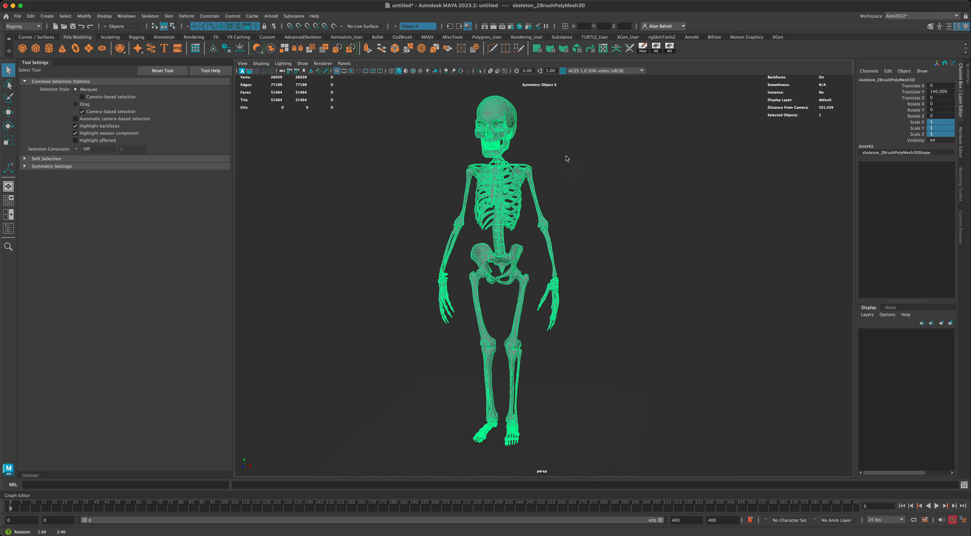
pyautogui.keyDown('alt'); pyautogui.moveTo(572, 162); pyautogui.dragTo(581, 164, button='middle'); pyautogui.keyUp('alt')
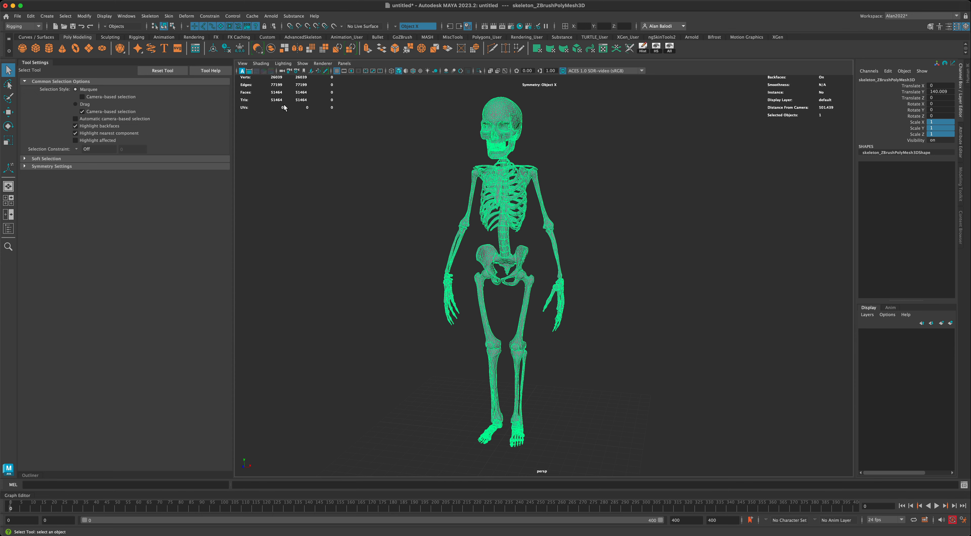
pyautogui.keyDown('alt'); pyautogui.moveTo(463, 165); pyautogui.dragTo(455, 161); pyautogui.keyUp('alt')
pyautogui.keyDown('alt'); pyautogui.moveTo(433, 178); pyautogui.dragTo(446, 183, button='middle'); pyautogui.keyUp('alt')
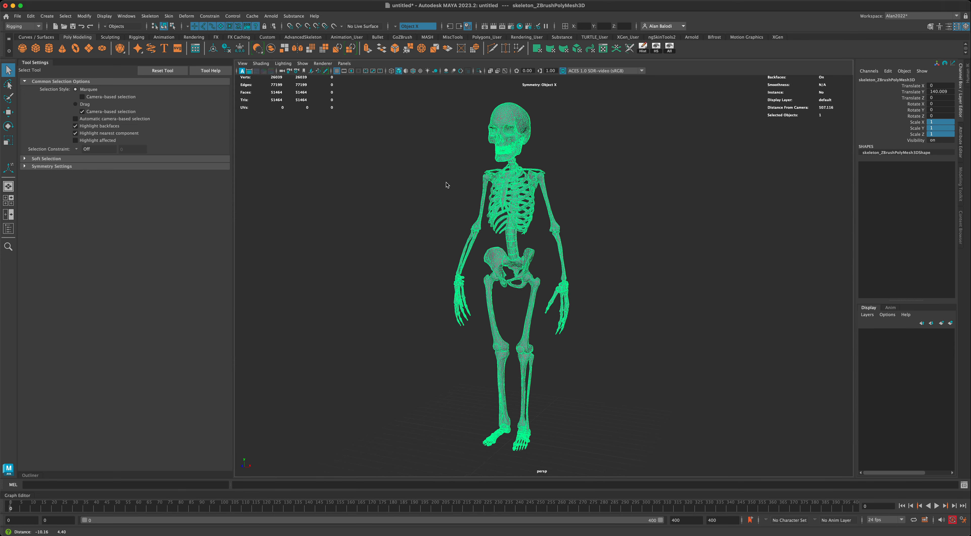
pyautogui.scroll(1, 445, 183)
pyautogui.keyDown('alt'); pyautogui.moveTo(446, 185); pyautogui.dragTo(429, 189); pyautogui.keyUp('alt')
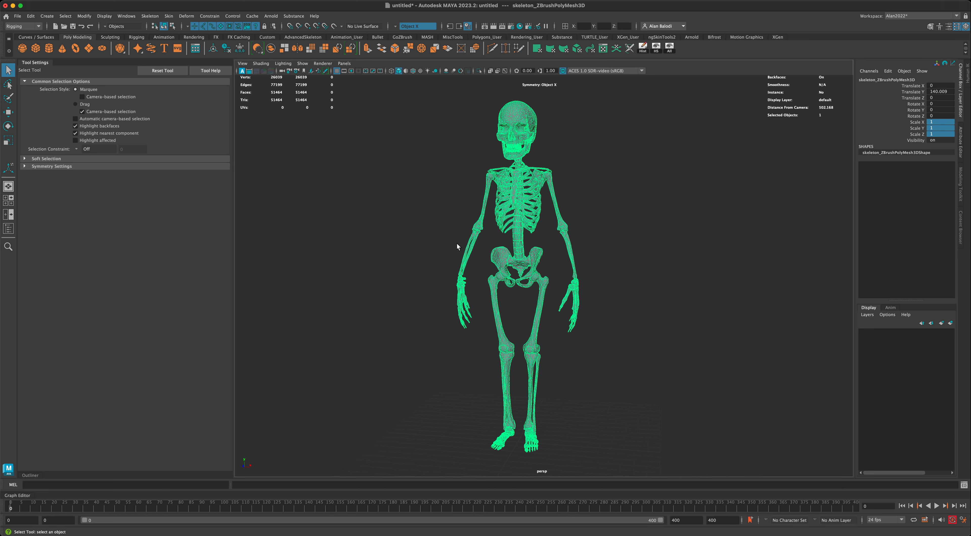
pyautogui.keyDown('alt'); pyautogui.moveTo(459, 245); pyautogui.dragTo(457, 242); pyautogui.keyUp('alt')
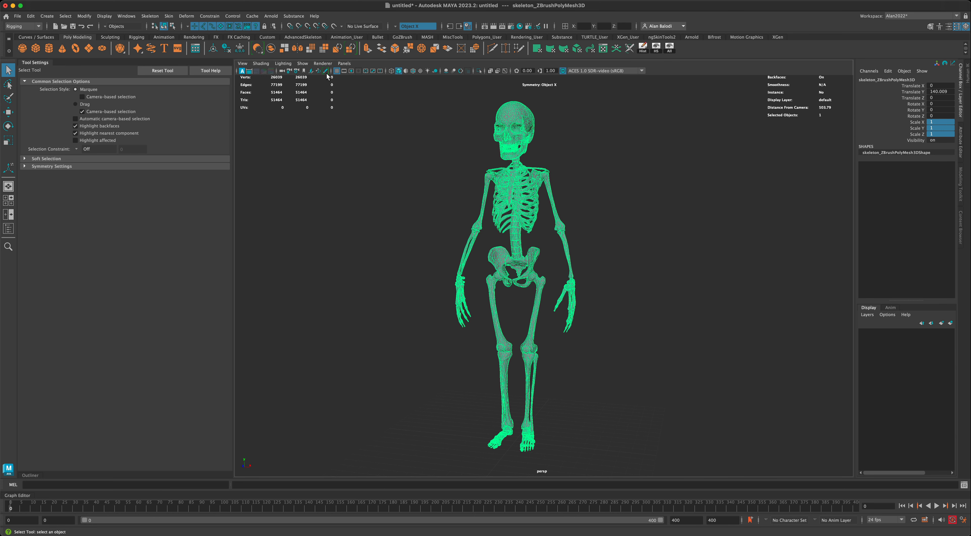
# Apply a 50 percent Reduce, cutting the skeleton to 25,424 faces, then reselect it.
pyautogui.click(324, 48)
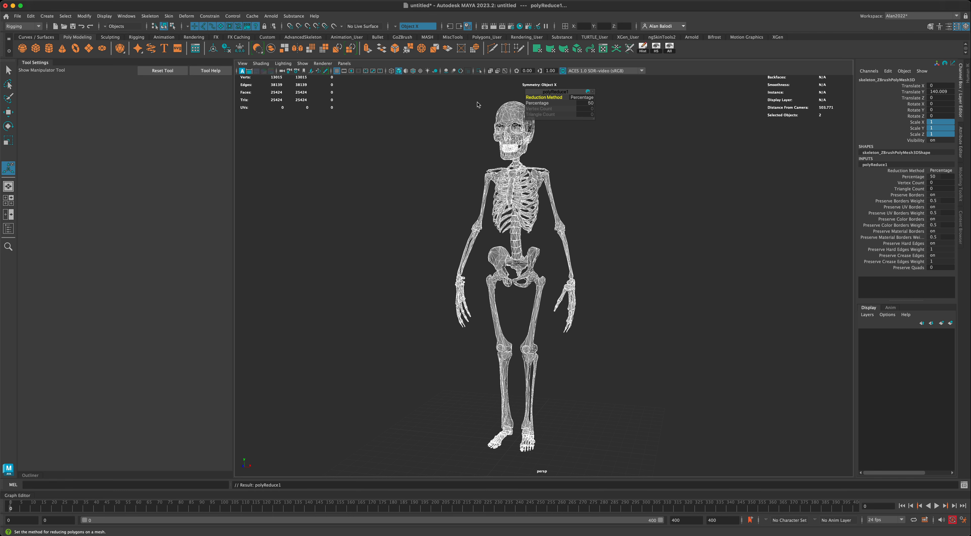
pyautogui.click(470, 138)
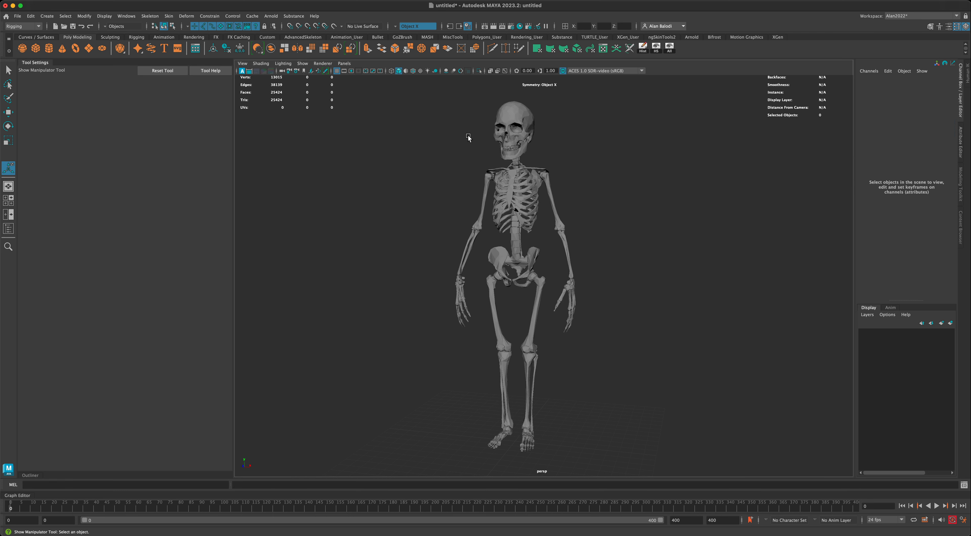
pyautogui.moveTo(461, 178)
pyautogui.keyDown('alt'); pyautogui.mouseDown()
pyautogui.moveTo(450, 180)
pyautogui.moveTo(459, 182)
pyautogui.mouseUp(); pyautogui.keyUp('alt')
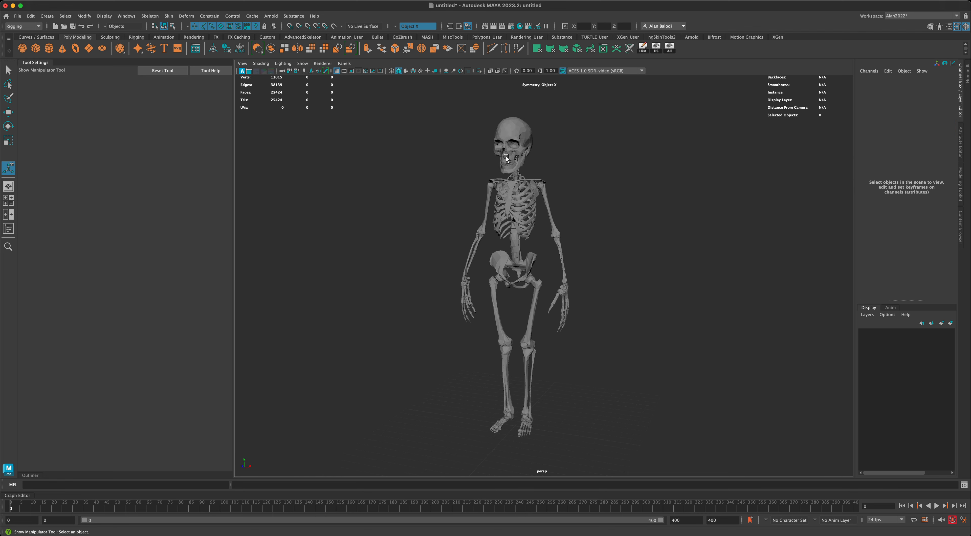
pyautogui.click(514, 134)
pyautogui.click(9, 71)
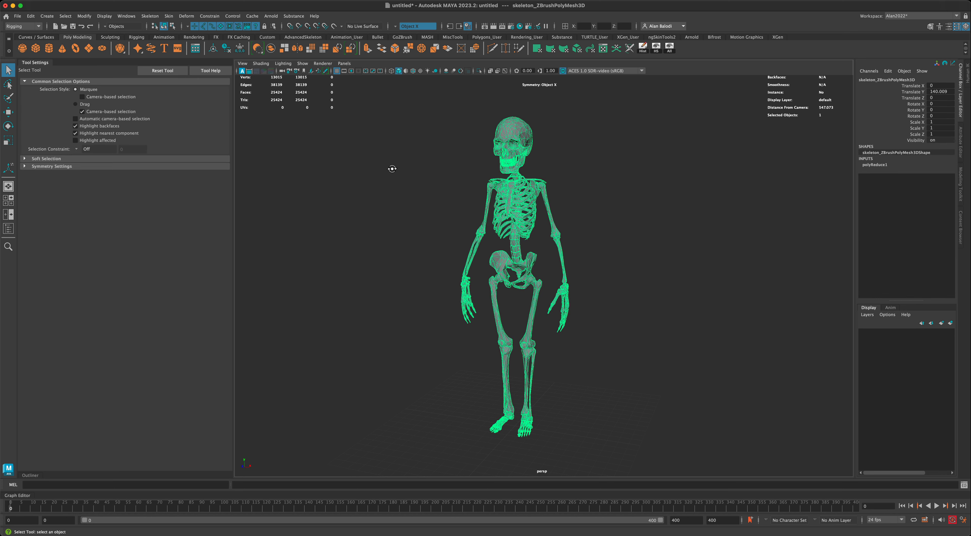
# Delete the skeleton mesh's construction history and freeze its transforms to zero.
pyautogui.moveTo(392, 169)
pyautogui.keyDown('alt'); pyautogui.mouseDown()
pyautogui.moveTo(391, 196)
pyautogui.moveTo(407, 197)
pyautogui.mouseUp(); pyautogui.keyUp('alt')
pyautogui.click(398, 182)
pyautogui.click(516, 146)
pyautogui.keyDown('alt'); pyautogui.moveTo(571, 172); pyautogui.dragTo(592, 158); pyautogui.keyUp('alt')
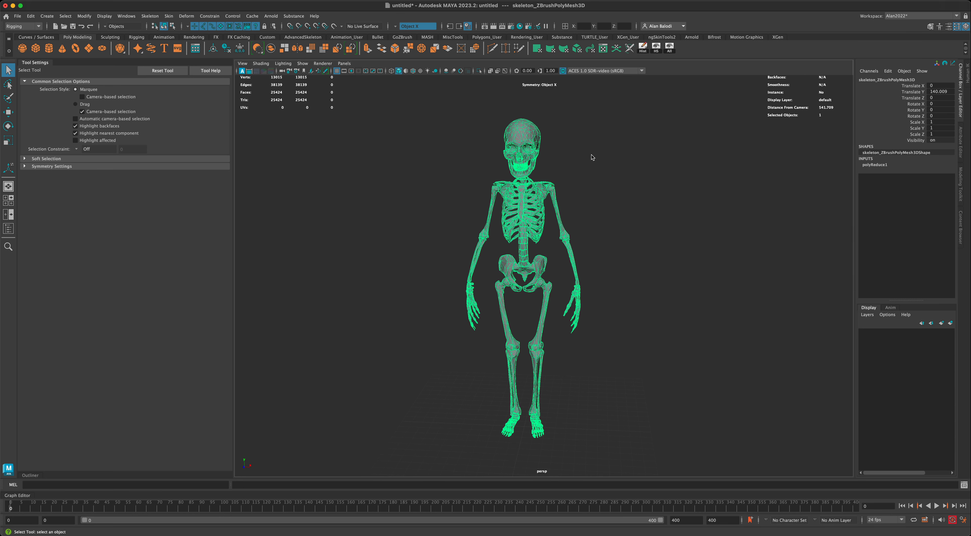
pyautogui.click(227, 49)
pyautogui.keyDown('alt'); pyautogui.moveTo(388, 239); pyautogui.dragTo(392, 240); pyautogui.keyUp('alt')
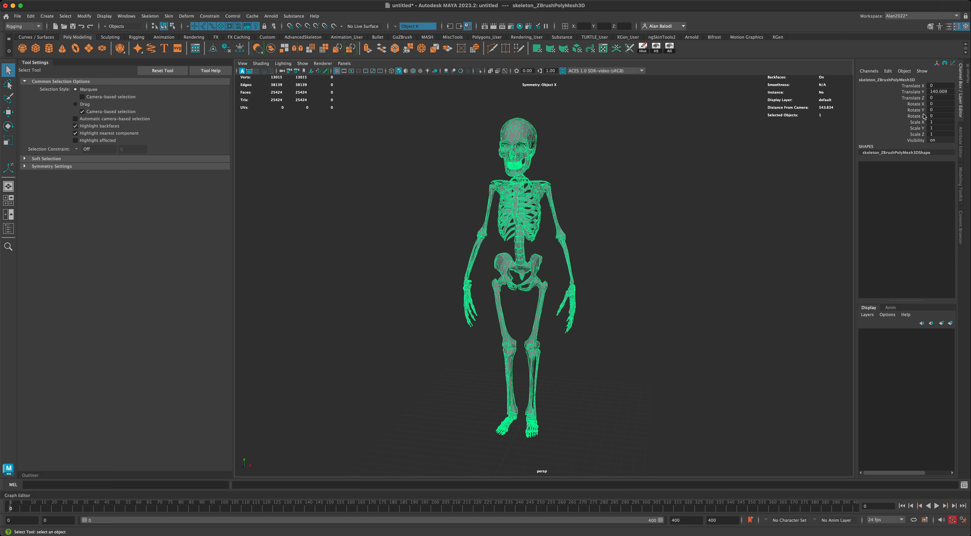
pyautogui.click(240, 48)
pyautogui.moveTo(636, 271)
pyautogui.keyDown('alt'); pyautogui.mouseDown()
pyautogui.moveTo(628, 269)
pyautogui.moveTo(641, 267)
pyautogui.mouseUp(); pyautogui.keyUp('alt')
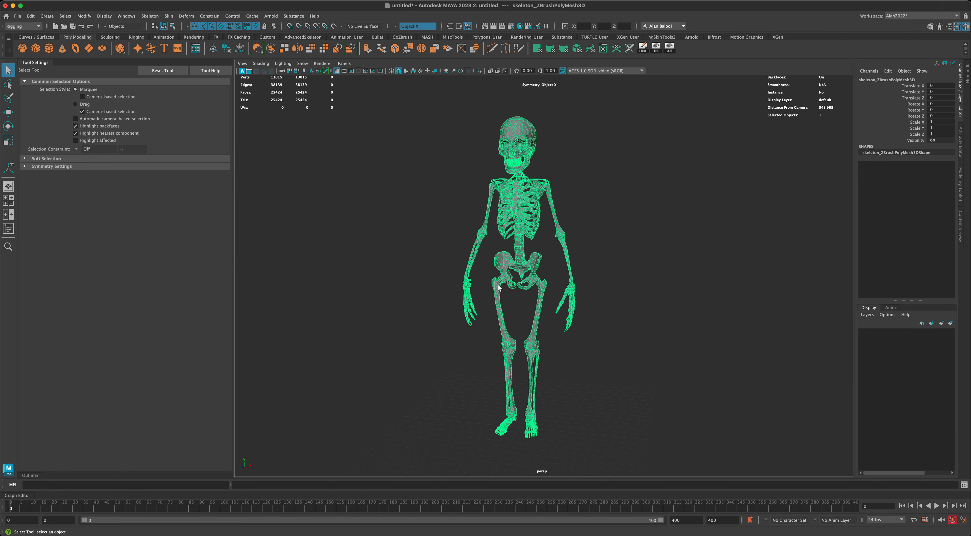
# Rename skeleton_ZBrushPolyMesh3D to 'Skeleton' in the Outliner.
pyautogui.click(33, 476)
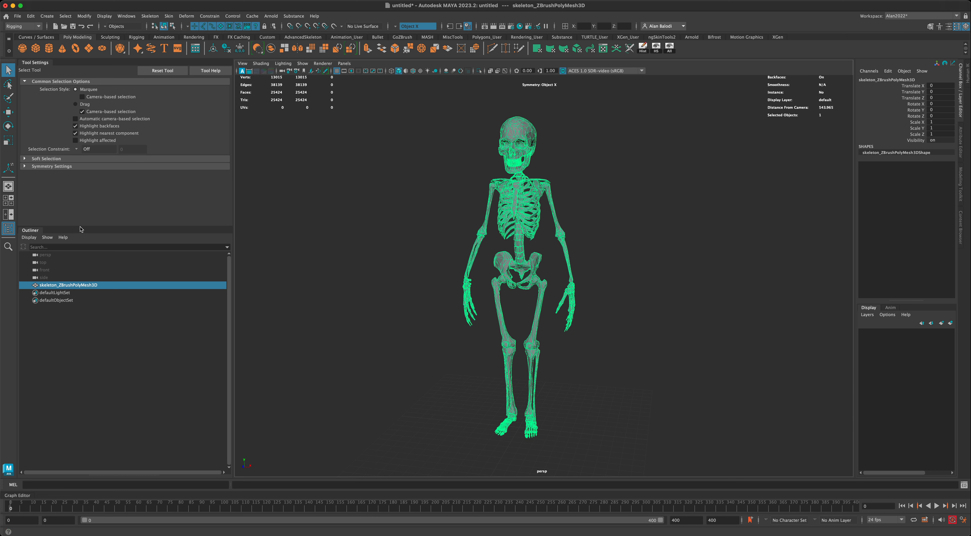
pyautogui.doubleClick(82, 286)
pyautogui.write('Skeleton')
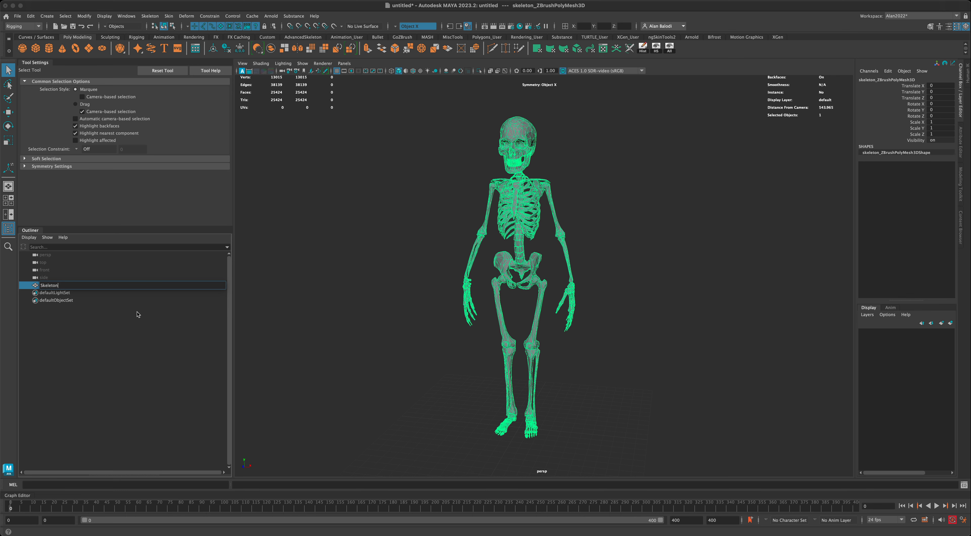
pyautogui.press('Return')
# Select the Skeleton by its skull and briefly check it in the UV Editor.
pyautogui.click(364, 316)
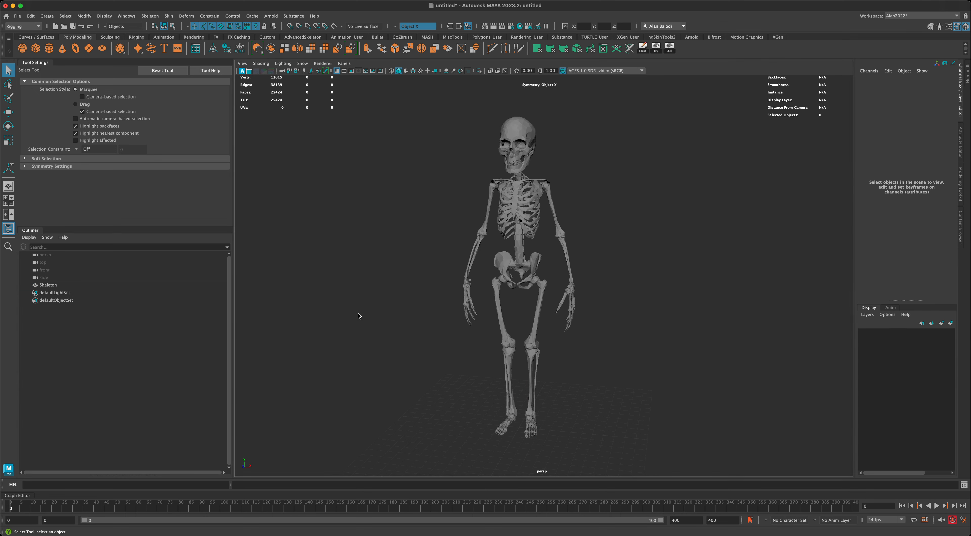
pyautogui.keyDown('alt'); pyautogui.moveTo(359, 318); pyautogui.dragTo(505, 320); pyautogui.keyUp('alt')
pyautogui.keyDown('alt'); pyautogui.moveTo(613, 317); pyautogui.dragTo(616, 315); pyautogui.keyUp('alt')
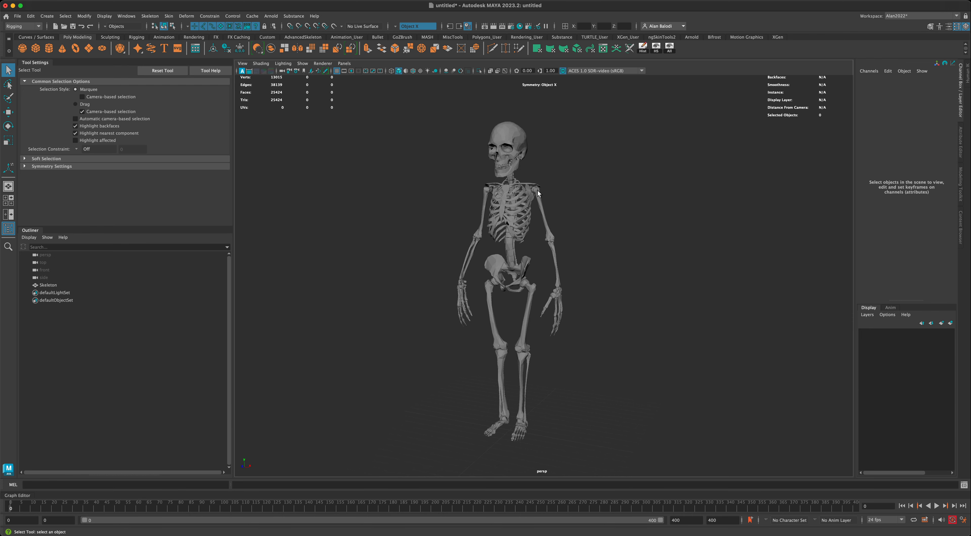
pyautogui.keyDown('alt'); pyautogui.moveTo(540, 193); pyautogui.dragTo(575, 184); pyautogui.keyUp('alt')
pyautogui.keyDown('alt'); pyautogui.moveTo(546, 291); pyautogui.dragTo(548, 235); pyautogui.keyUp('alt')
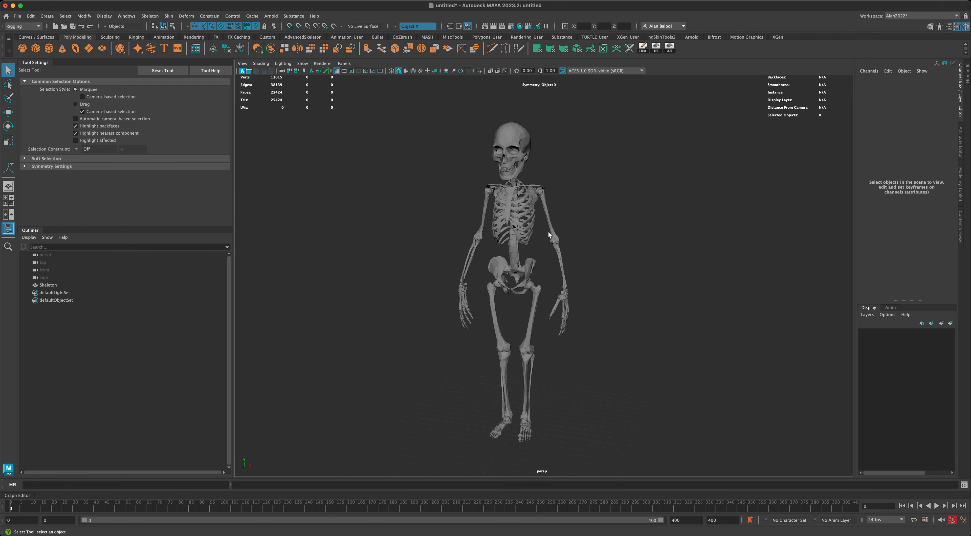
pyautogui.click(518, 146)
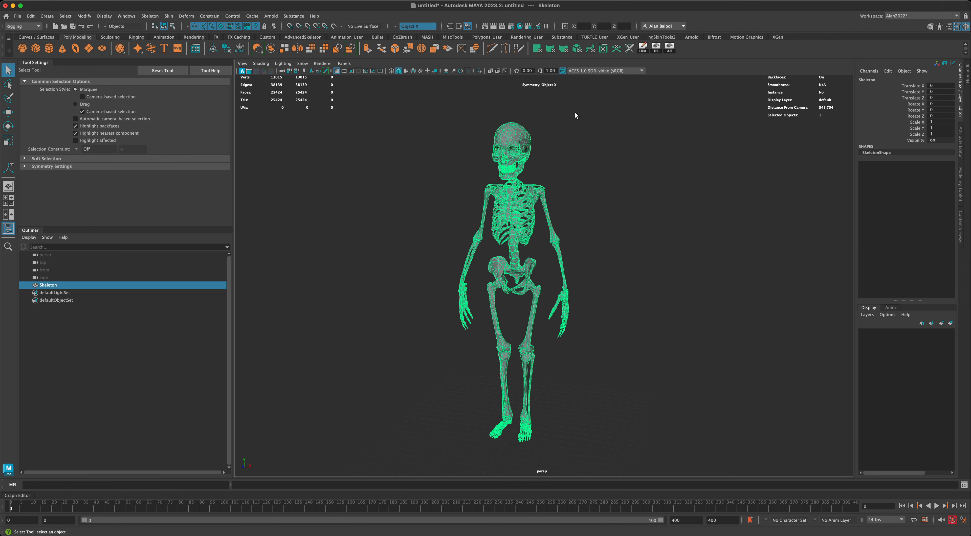
pyautogui.click(603, 49)
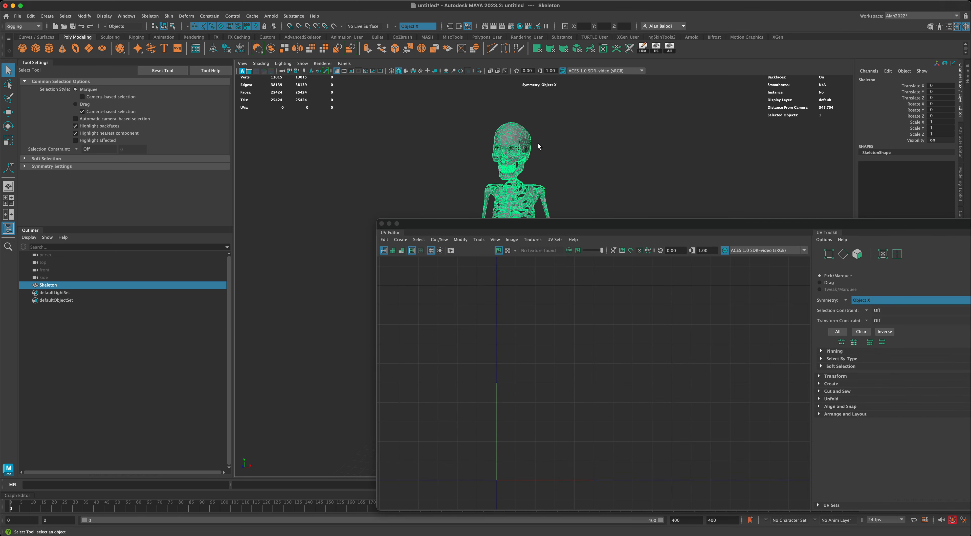
pyautogui.click(381, 225)
# Assign a new Phong material (phong1) to the Skeleton mesh from the marking menu.
pyautogui.click(607, 225)
pyautogui.keyDown('alt'); pyautogui.moveTo(606, 226); pyautogui.dragTo(626, 255); pyautogui.keyUp('alt')
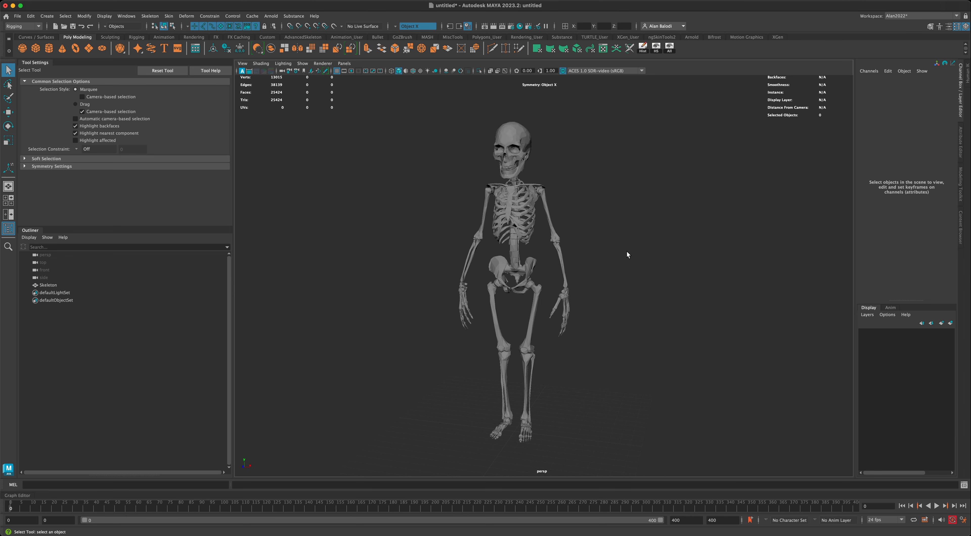
pyautogui.click(527, 140)
pyautogui.moveTo(523, 136); pyautogui.dragTo(595, 361, button='right')
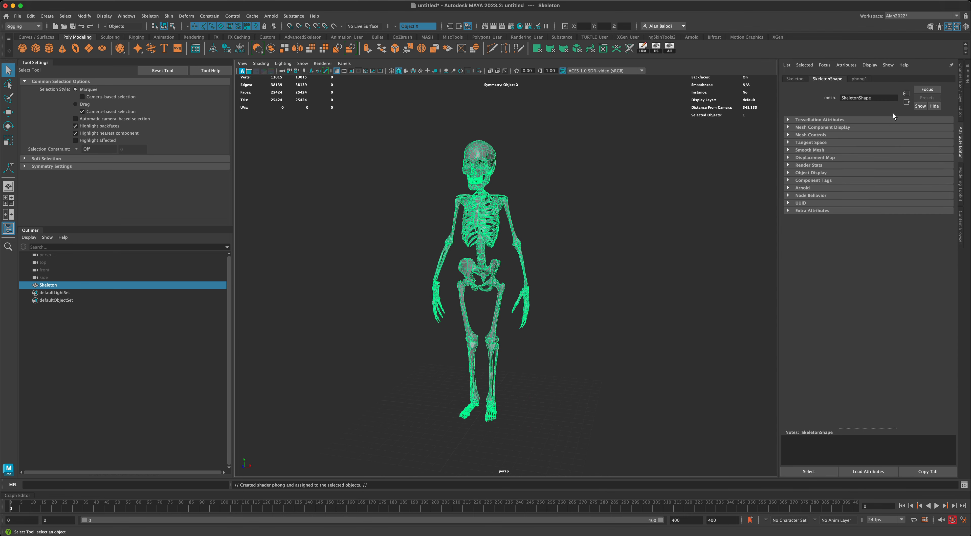
# Rename the phong1 material to 'Skeleton_M' in the Attribute Editor.
pyautogui.click(858, 79)
pyautogui.moveTo(863, 98); pyautogui.dragTo(825, 100)
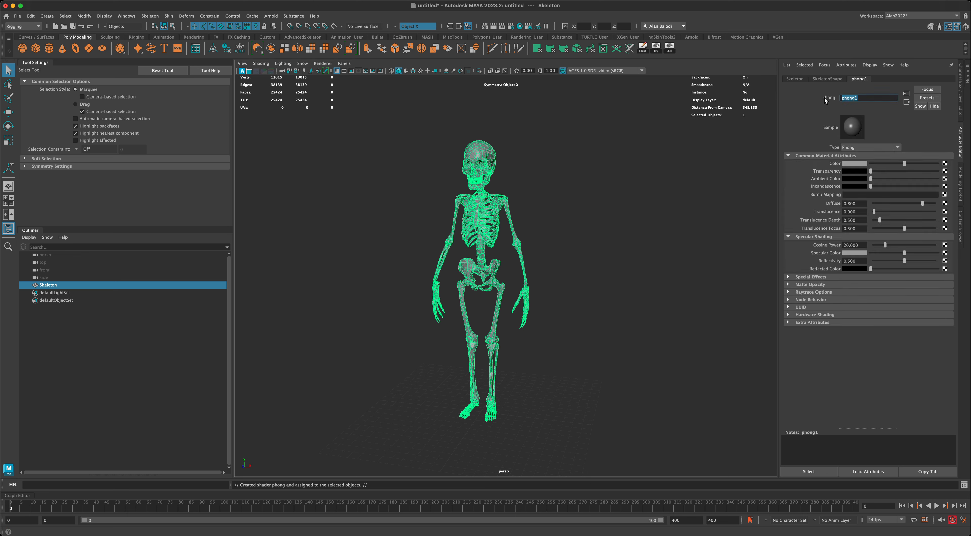
pyautogui.write('Skeleton_M')
pyautogui.press('Return')
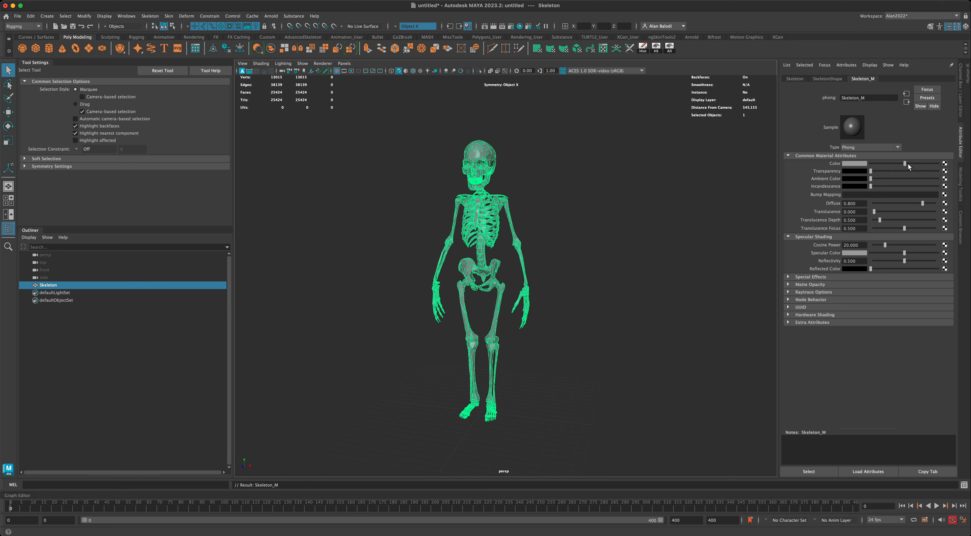
# Give Skeleton_M a pale bone-yellow colour (HSV 55.711, 0.275, 0.504) and check the shading.
pyautogui.moveTo(907, 163); pyautogui.dragTo(942, 166)
pyautogui.click(847, 164)
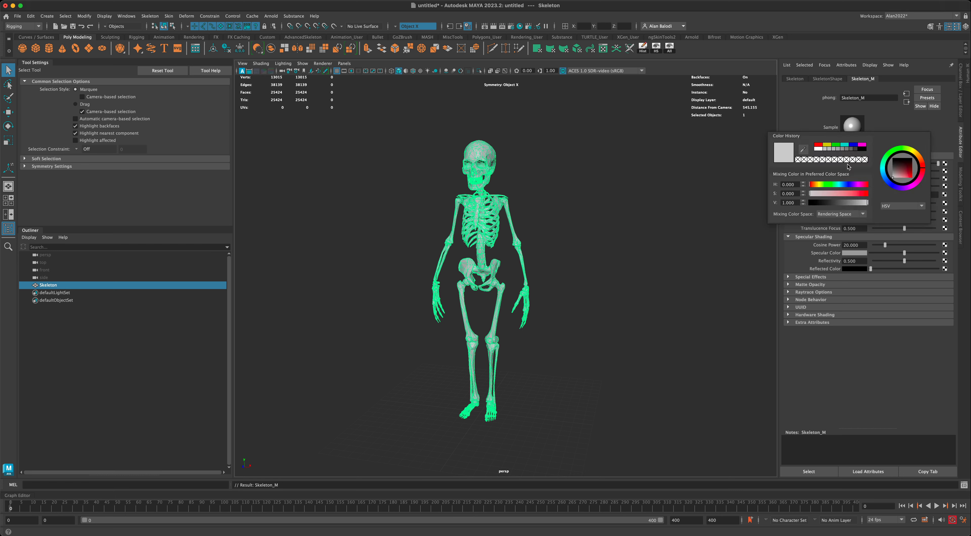
pyautogui.moveTo(918, 155); pyautogui.dragTo(896, 175)
pyautogui.click(612, 245)
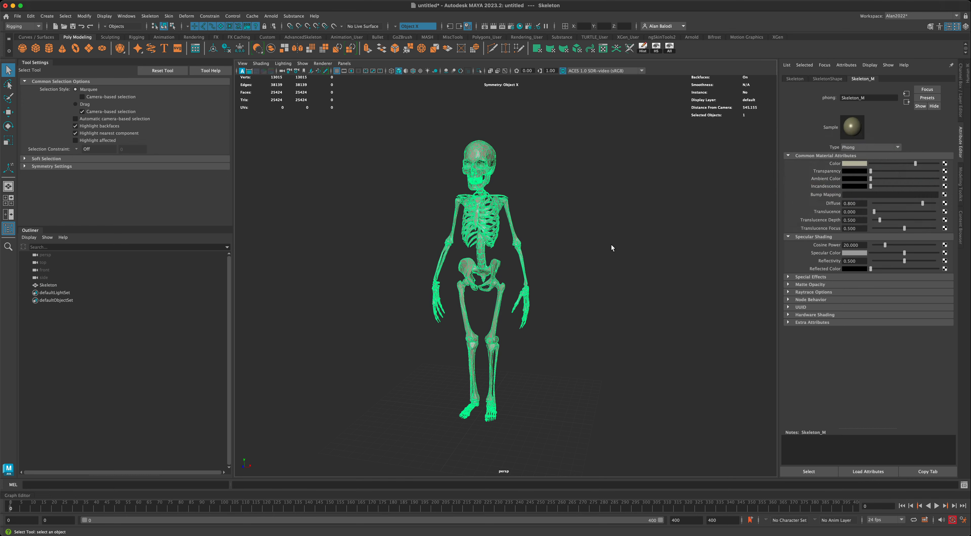
pyautogui.keyDown('alt'); pyautogui.moveTo(611, 245); pyautogui.dragTo(629, 261, button='middle'); pyautogui.keyUp('alt')
pyautogui.scroll(4, 629, 261)
pyautogui.keyDown('alt'); pyautogui.moveTo(629, 262); pyautogui.dragTo(611, 264); pyautogui.keyUp('alt')
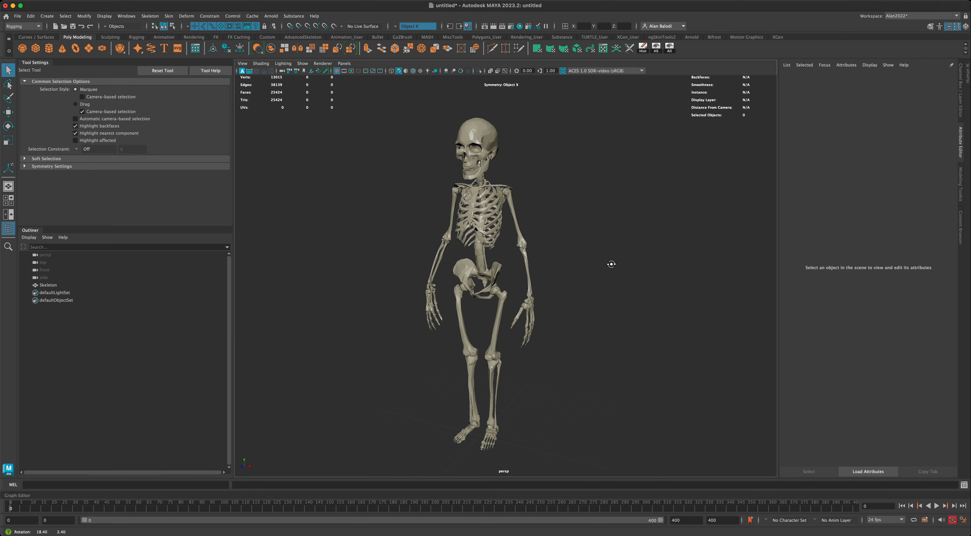
pyautogui.click(492, 139)
pyautogui.moveTo(427, 217)
pyautogui.keyDown('alt'); pyautogui.mouseDown()
pyautogui.moveTo(442, 217)
pyautogui.moveTo(415, 223)
pyautogui.moveTo(405, 214)
pyautogui.moveTo(418, 217)
pyautogui.mouseUp(); pyautogui.keyUp('alt')
pyautogui.click(411, 215)
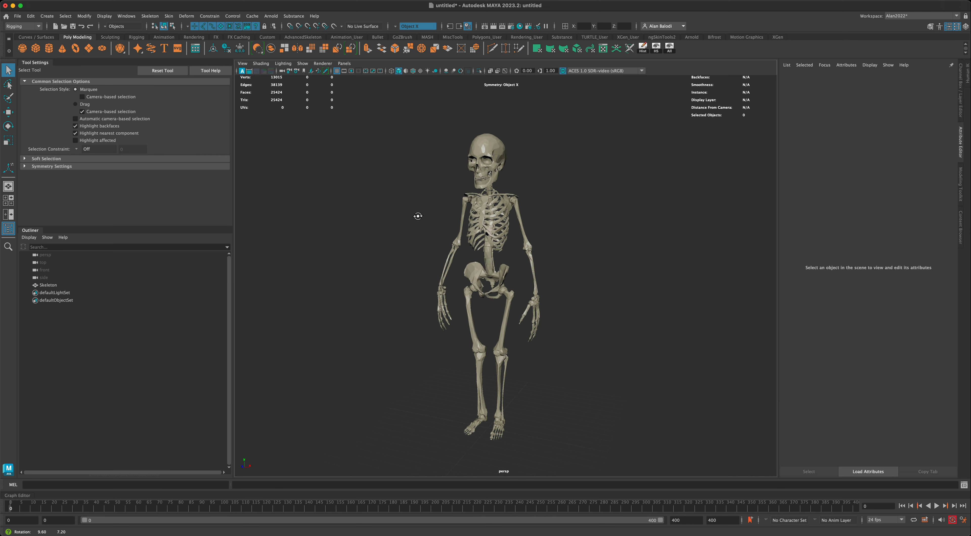
pyautogui.click(499, 155)
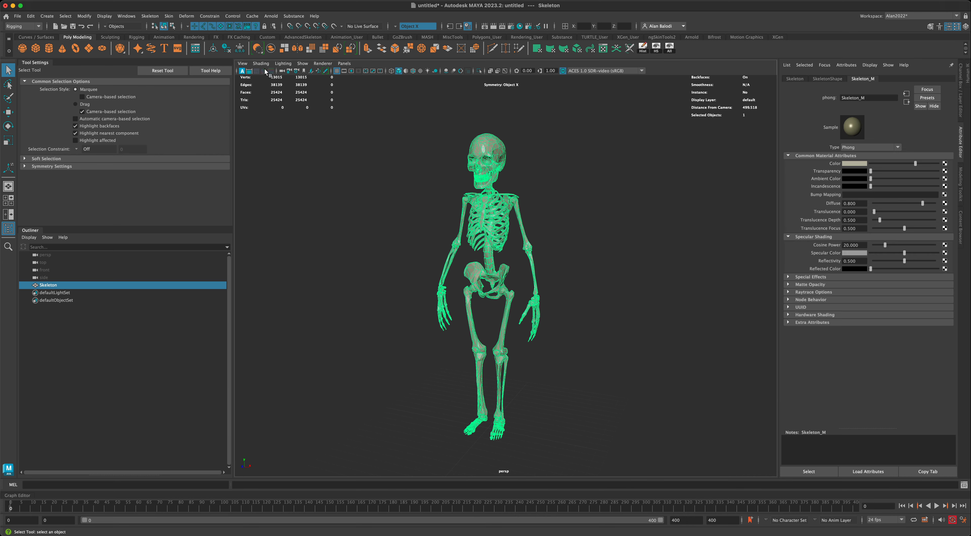
# Switch to the Modeling menu set and unlock the skeleton's vertex normals.
pyautogui.click(34, 26)
pyautogui.click(22, 30)
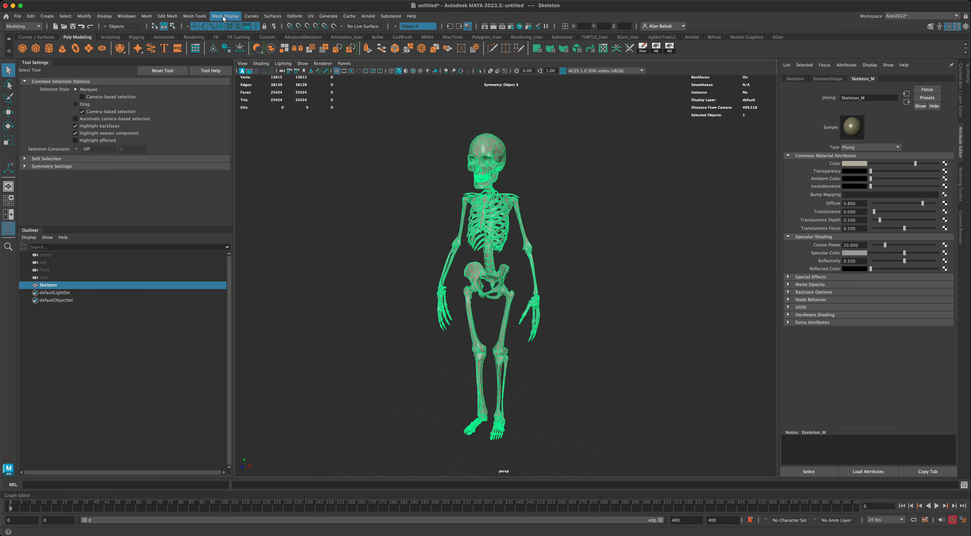
pyautogui.click(224, 17)
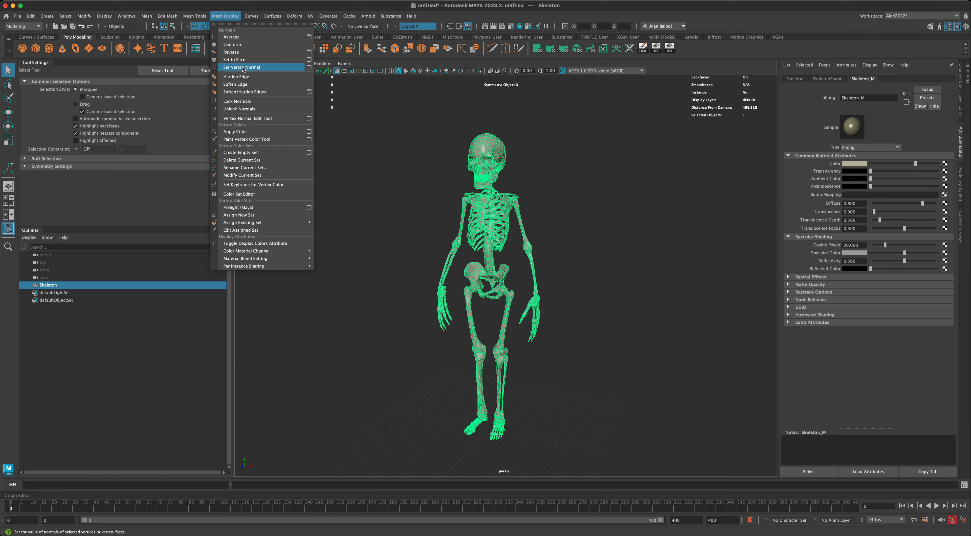
pyautogui.click(253, 109)
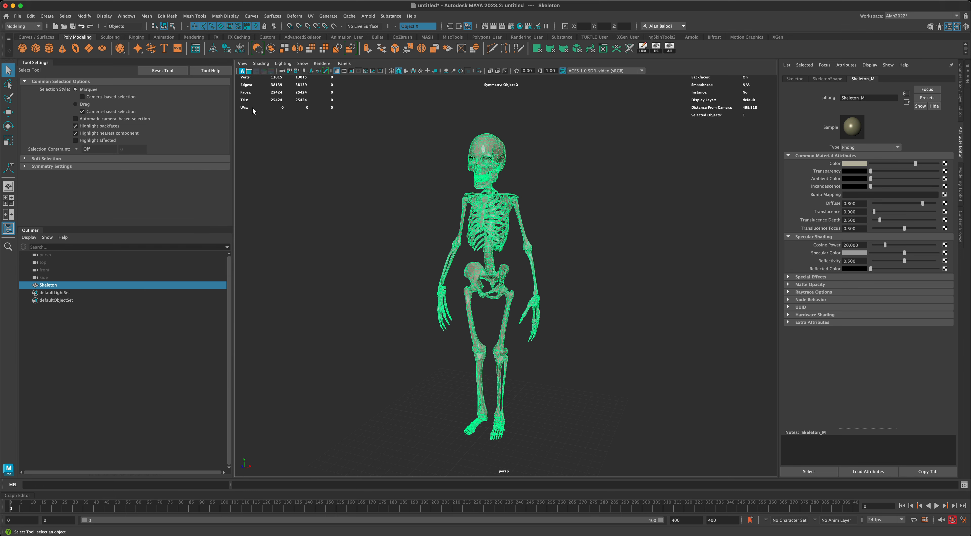
# Apply Soften/Harden Edges with settings reset to a 30-degree angle.
pyautogui.click(225, 16)
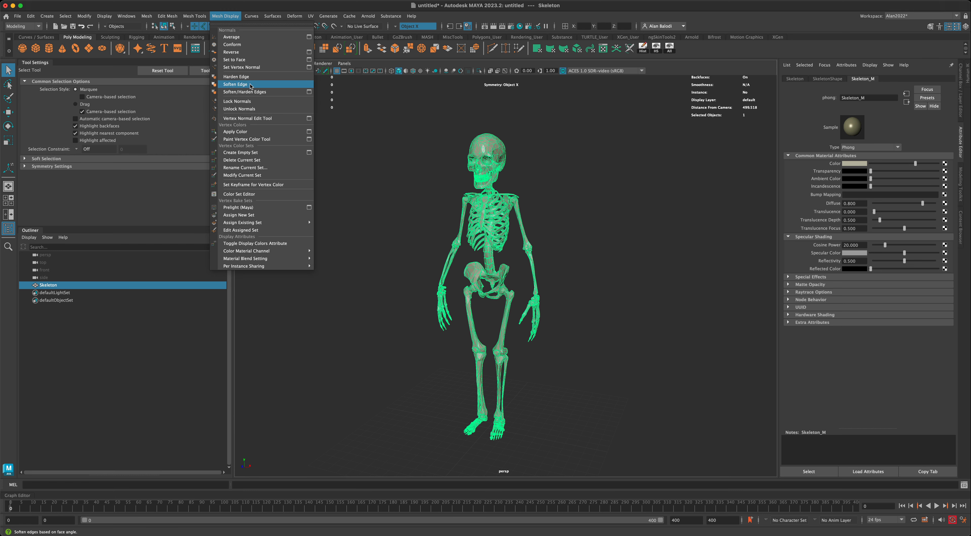
pyautogui.click(308, 92)
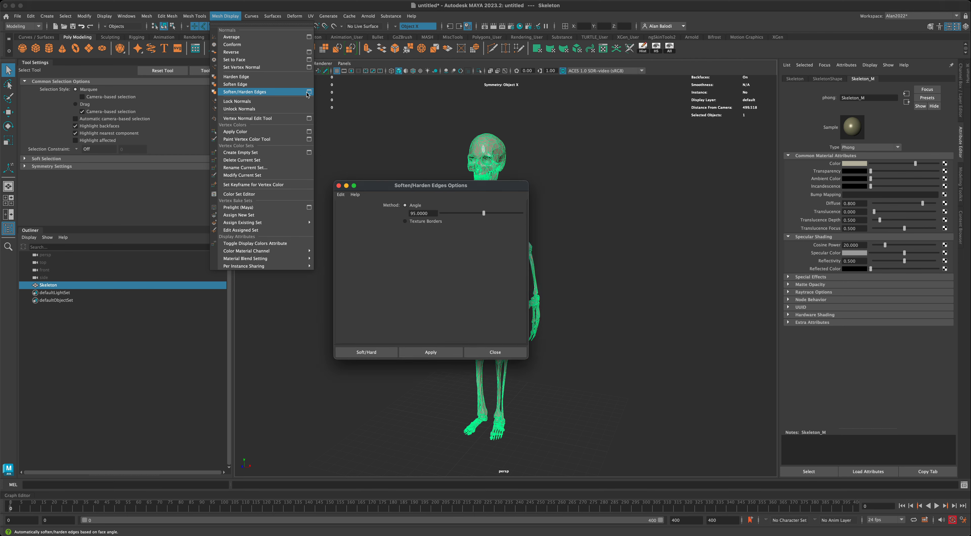
pyautogui.moveTo(397, 185); pyautogui.dragTo(376, 176)
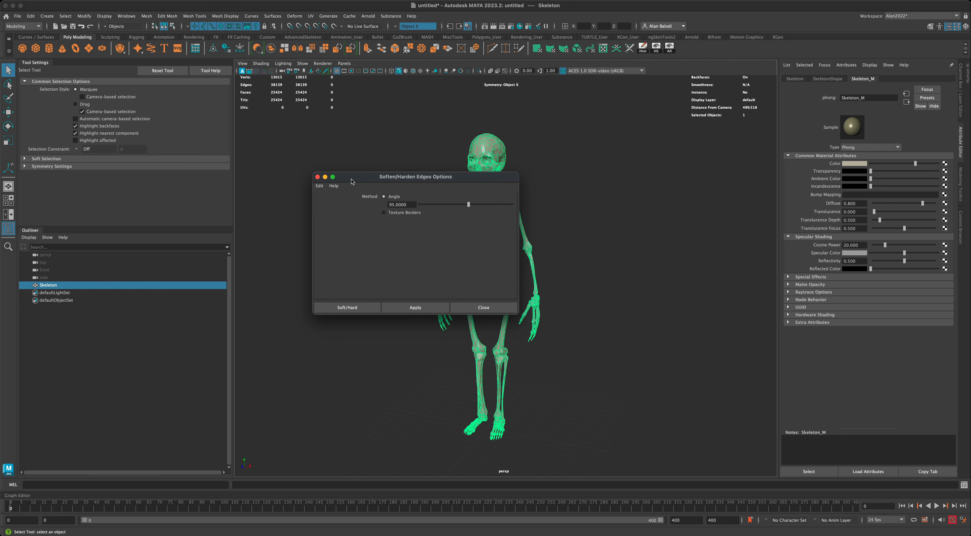
pyautogui.click(319, 185)
pyautogui.click(325, 201)
pyautogui.moveTo(357, 182); pyautogui.dragTo(284, 137)
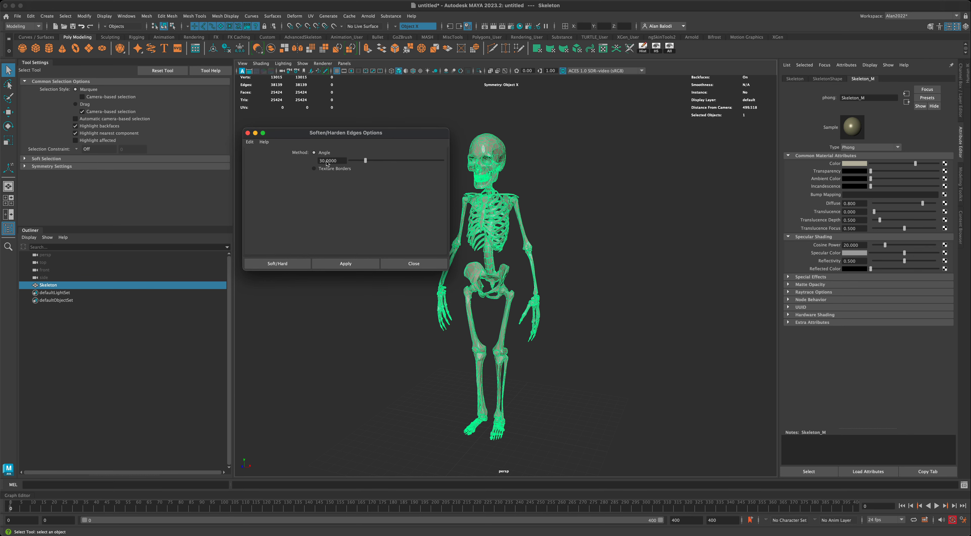
pyautogui.click(287, 264)
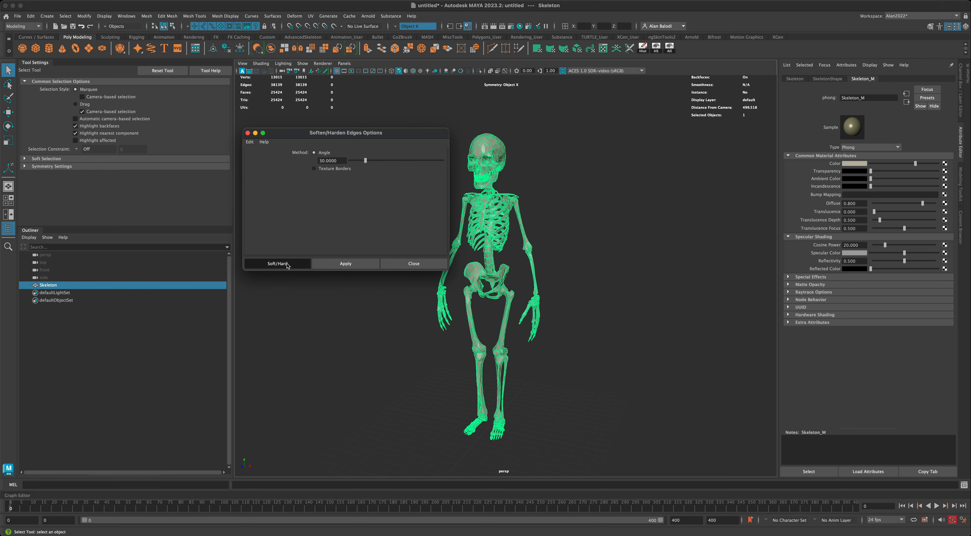
pyautogui.click(375, 261)
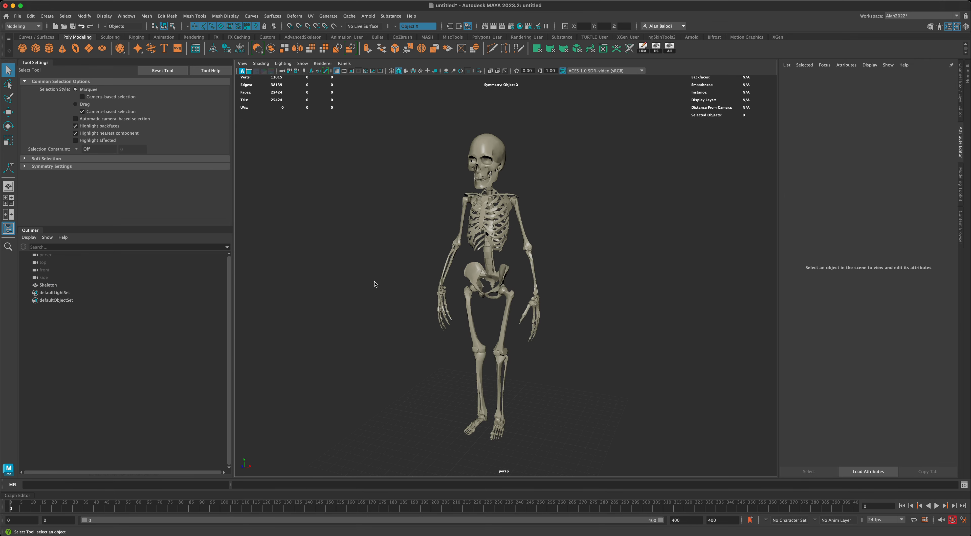
# Orbit and zoom the view in on the newly shaded skeleton's skull.
pyautogui.moveTo(375, 284)
pyautogui.keyDown('alt'); pyautogui.mouseDown()
pyautogui.moveTo(403, 280)
pyautogui.moveTo(375, 281)
pyautogui.moveTo(374, 292)
pyautogui.mouseUp(); pyautogui.keyUp('alt')
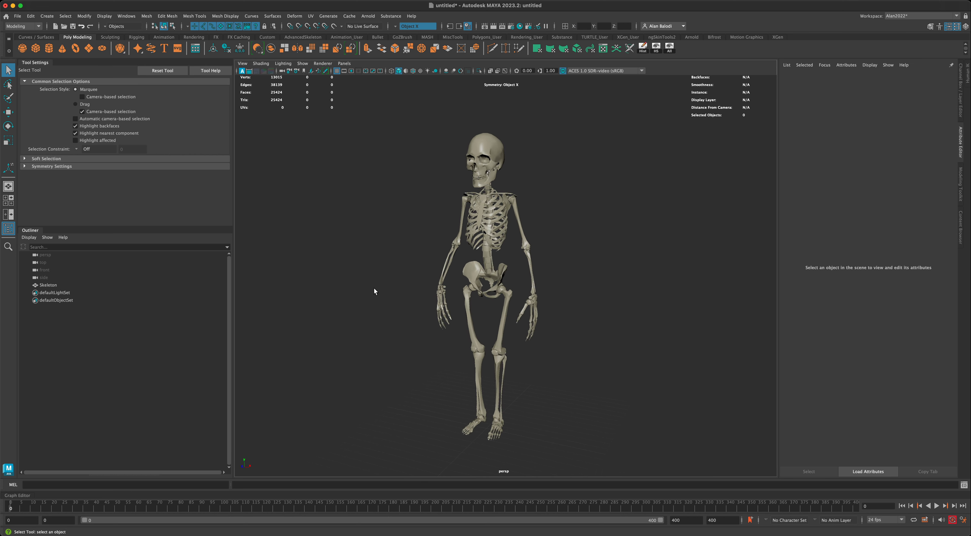
pyautogui.keyDown('alt'); pyautogui.moveTo(378, 334); pyautogui.dragTo(379, 308, button='middle'); pyautogui.keyUp('alt')
pyautogui.keyDown('alt'); pyautogui.moveTo(555, 377); pyautogui.dragTo(534, 375); pyautogui.keyUp('alt')
pyautogui.keyDown('alt'); pyautogui.moveTo(539, 375); pyautogui.dragTo(539, 385, button='middle'); pyautogui.keyUp('alt')
pyautogui.keyDown('alt'); pyautogui.moveTo(542, 332); pyautogui.dragTo(571, 336); pyautogui.keyUp('alt')
pyautogui.keyDown('alt'); pyautogui.moveTo(584, 157); pyautogui.dragTo(617, 167); pyautogui.keyUp('alt')
pyautogui.keyDown('alt'); pyautogui.moveTo(610, 184); pyautogui.dragTo(594, 210, button='middle'); pyautogui.keyUp('alt')
pyautogui.scroll(3, 595, 188)
pyautogui.moveTo(595, 189)
pyautogui.keyDown('alt'); pyautogui.mouseDown()
pyautogui.moveTo(589, 199)
pyautogui.moveTo(600, 205)
pyautogui.mouseUp(); pyautogui.keyUp('alt')
pyautogui.scroll(5, 577, 270)
pyautogui.keyDown('alt'); pyautogui.moveTo(585, 251); pyautogui.dragTo(593, 262); pyautogui.keyUp('alt')
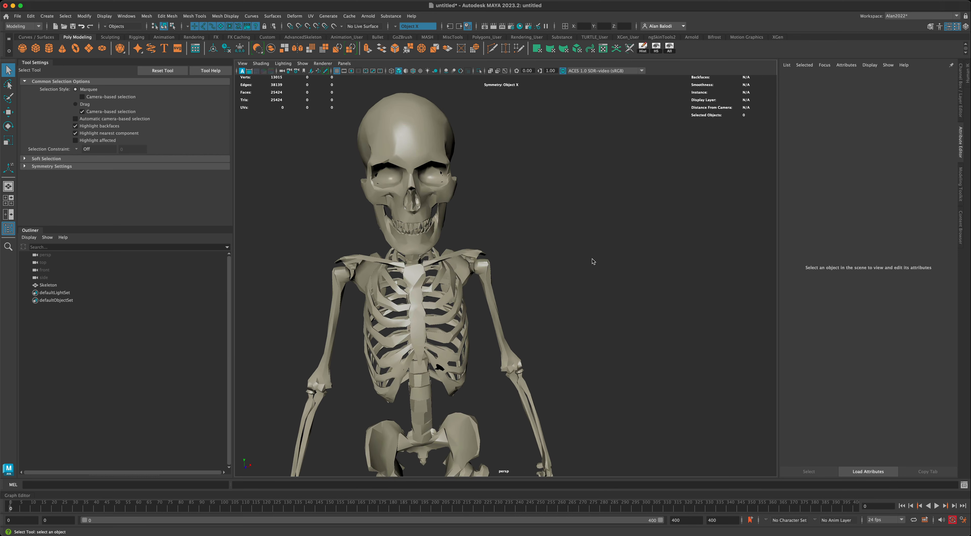
pyautogui.keyDown('alt'); pyautogui.moveTo(593, 262); pyautogui.dragTo(626, 272, button='middle'); pyautogui.keyUp('alt')
pyautogui.scroll(3, 626, 272)
# Select the skeleton mesh and switch it to face selection mode.
pyautogui.click(499, 191)
pyautogui.scroll(3, 591, 204)
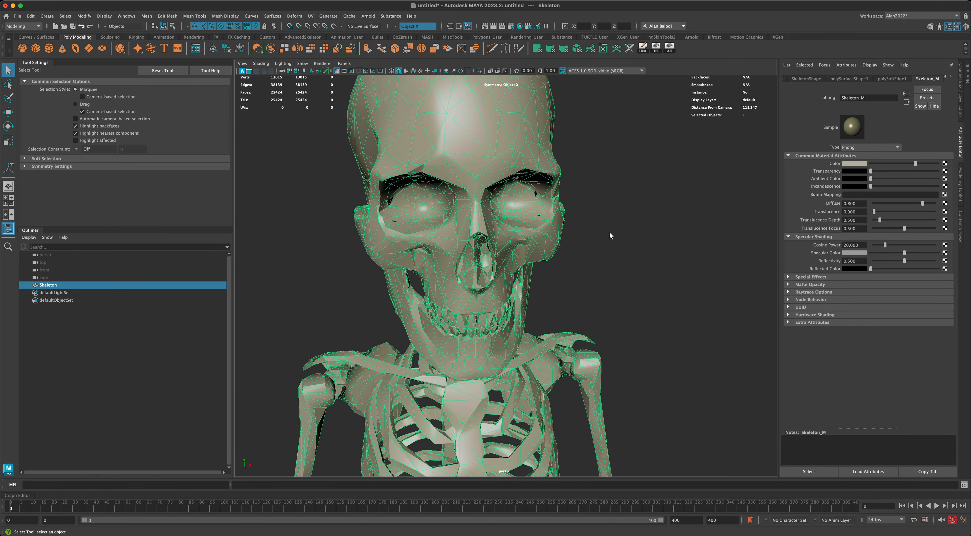
pyautogui.keyDown('alt'); pyautogui.moveTo(629, 229); pyautogui.dragTo(676, 242); pyautogui.keyUp('alt')
pyautogui.click(666, 225)
pyautogui.keyDown('alt'); pyautogui.moveTo(664, 204); pyautogui.dragTo(644, 230); pyautogui.keyUp('alt')
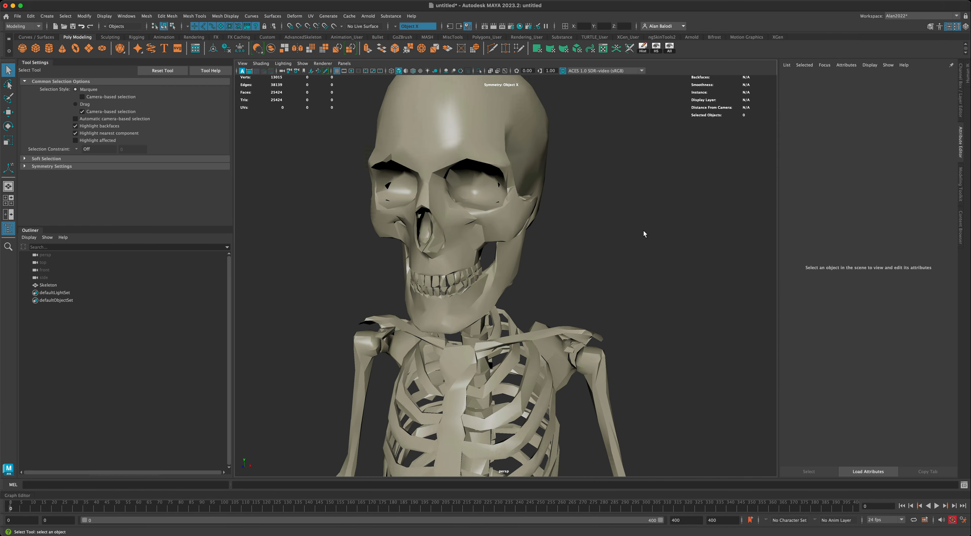
pyautogui.keyDown('alt'); pyautogui.moveTo(643, 230); pyautogui.dragTo(650, 264, button='middle'); pyautogui.keyUp('alt')
pyautogui.moveTo(649, 265)
pyautogui.keyDown('alt'); pyautogui.mouseDown()
pyautogui.moveTo(568, 260)
pyautogui.moveTo(642, 257)
pyautogui.mouseUp(); pyautogui.keyUp('alt')
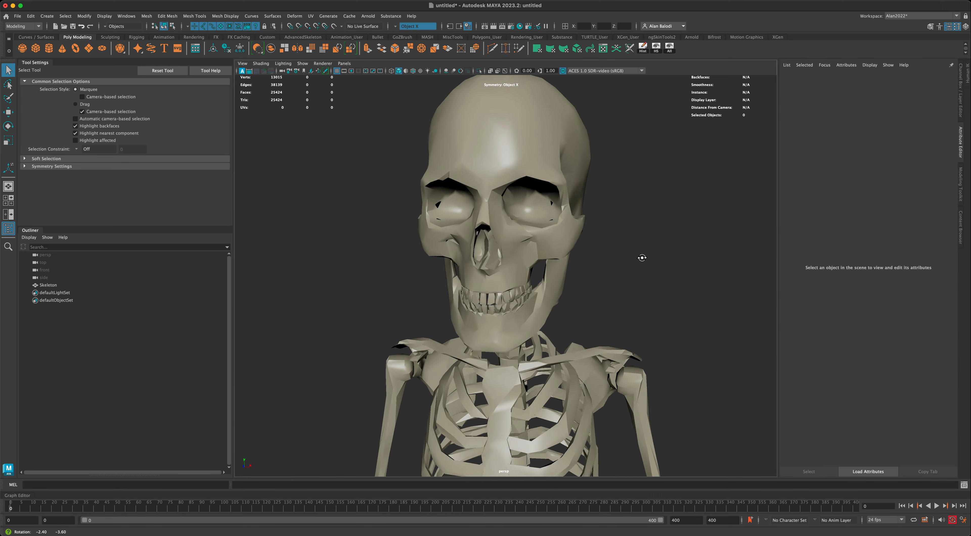
pyautogui.scroll(3, 622, 252)
pyautogui.click(472, 213)
pyautogui.moveTo(356, 221)
pyautogui.keyDown('alt'); pyautogui.mouseDown()
pyautogui.moveTo(353, 243)
pyautogui.moveTo(346, 236)
pyautogui.mouseUp(); pyautogui.keyUp('alt')
pyautogui.moveTo(501, 246); pyautogui.dragTo(504, 260, button='right')
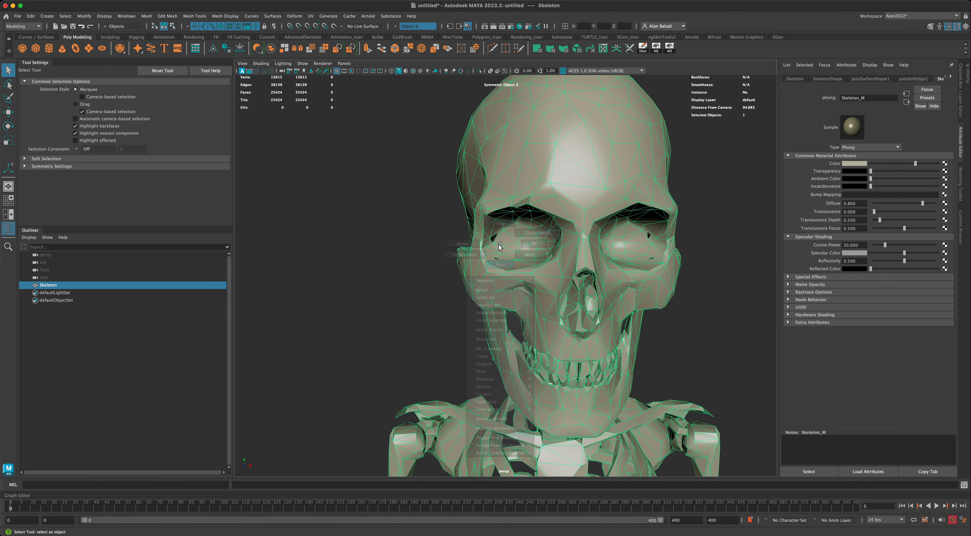
# Pick faces in the eye sockets with symmetry set to Object X.
pyautogui.click(497, 240)
pyautogui.keyDown('alt'); pyautogui.moveTo(357, 259); pyautogui.dragTo(355, 256); pyautogui.keyUp('alt')
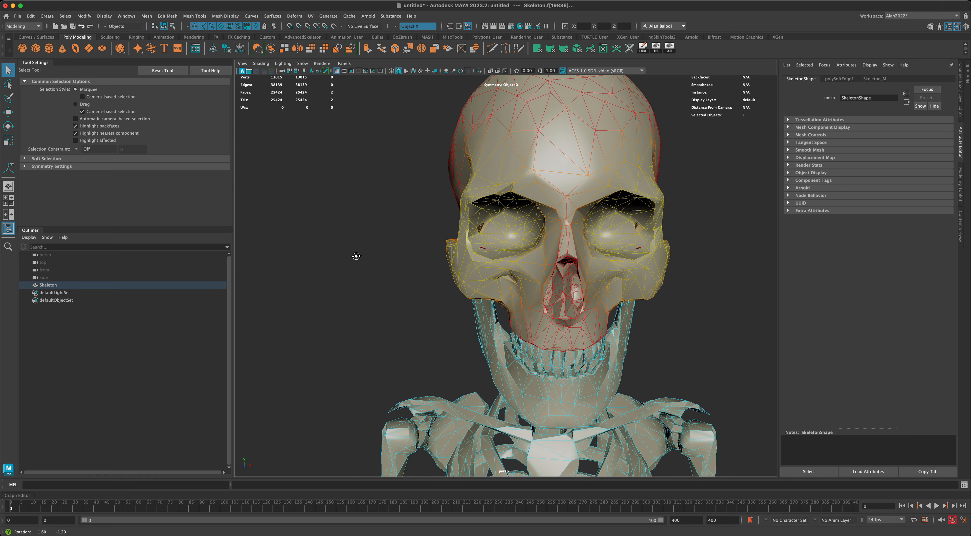
pyautogui.click(395, 27)
pyautogui.click(398, 31)
pyautogui.click(395, 28)
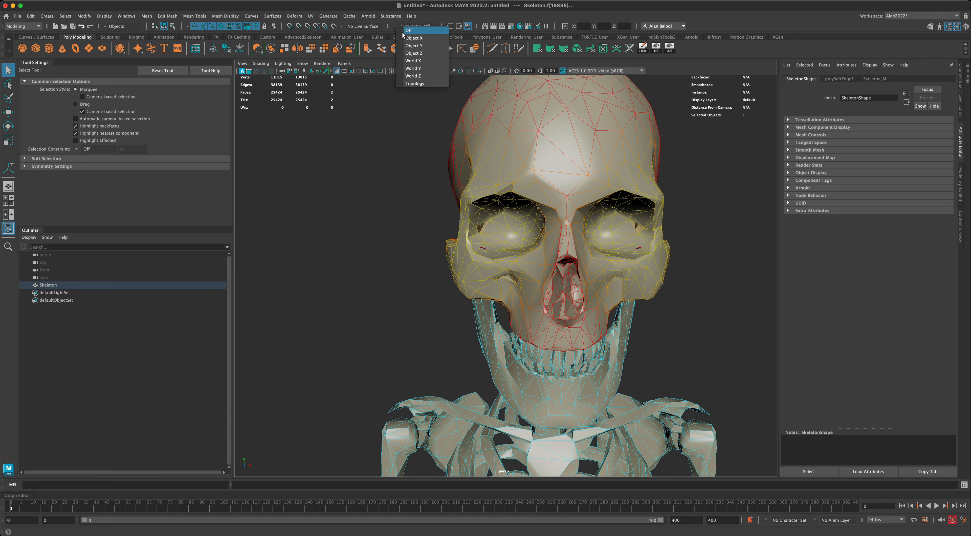
pyautogui.click(414, 38)
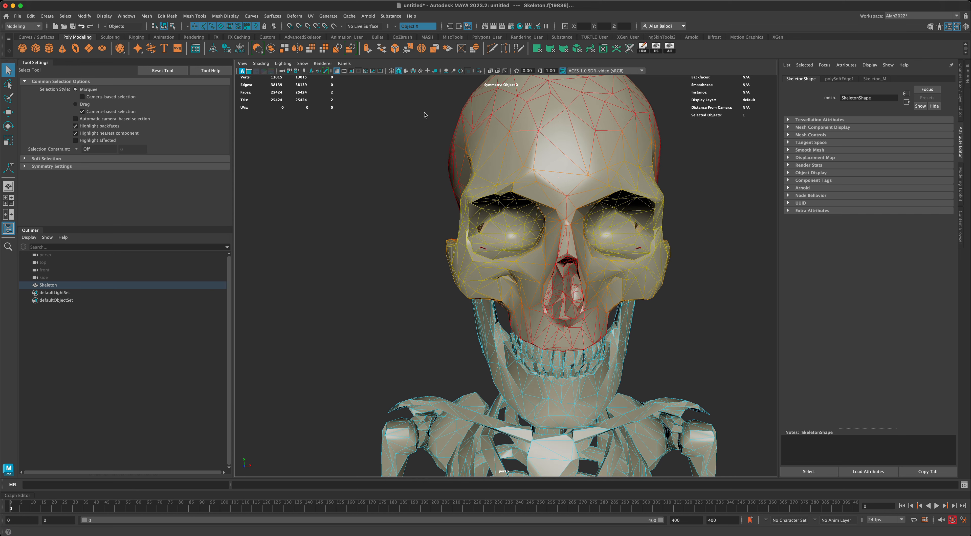
pyautogui.click(500, 154)
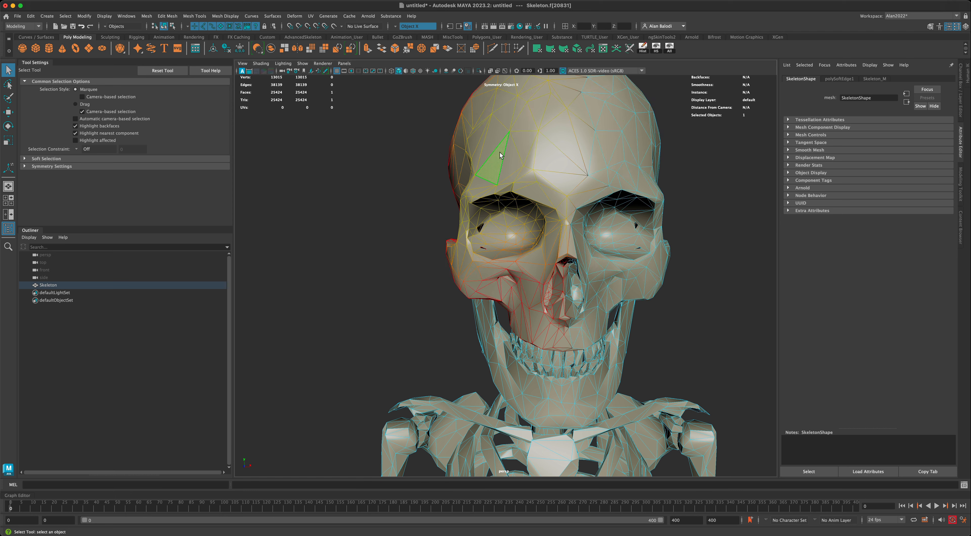
pyautogui.click(487, 231)
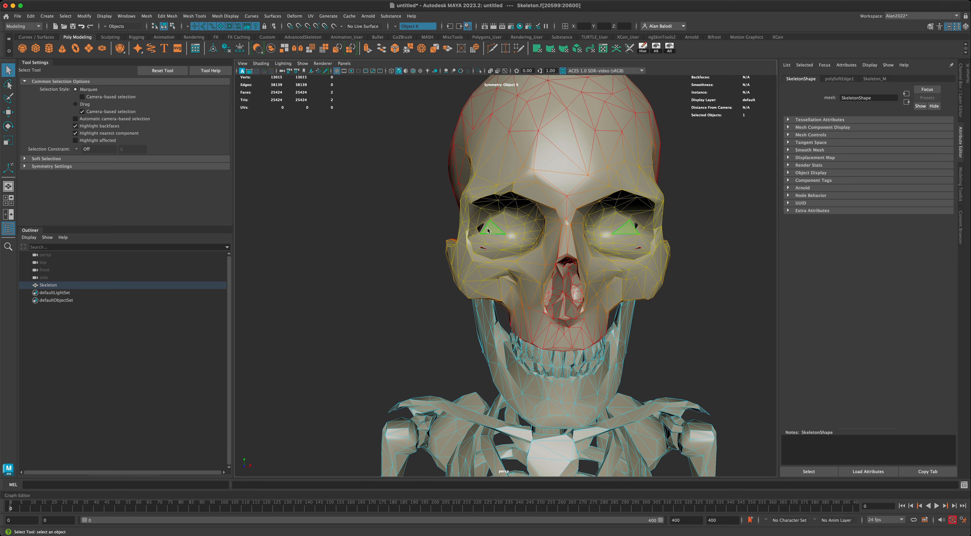
pyautogui.click(482, 229)
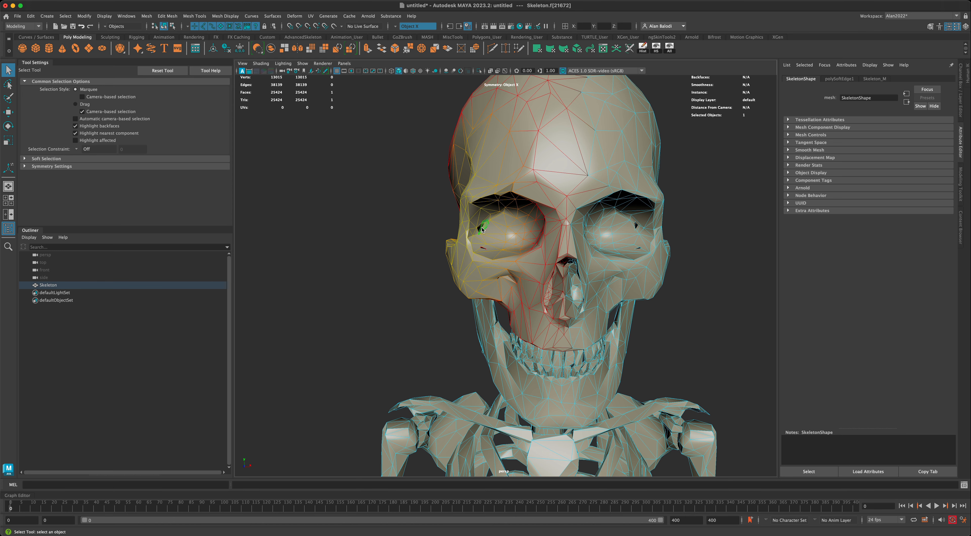
# Turn symmetry off and pick a single stray face inside the eye socket.
pyautogui.click(418, 26)
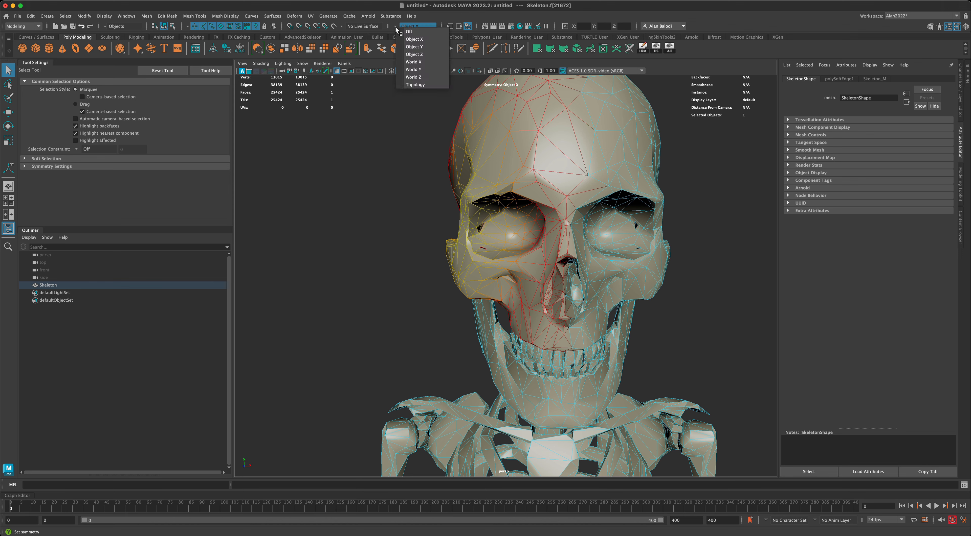
pyautogui.click(418, 30)
pyautogui.click(428, 250)
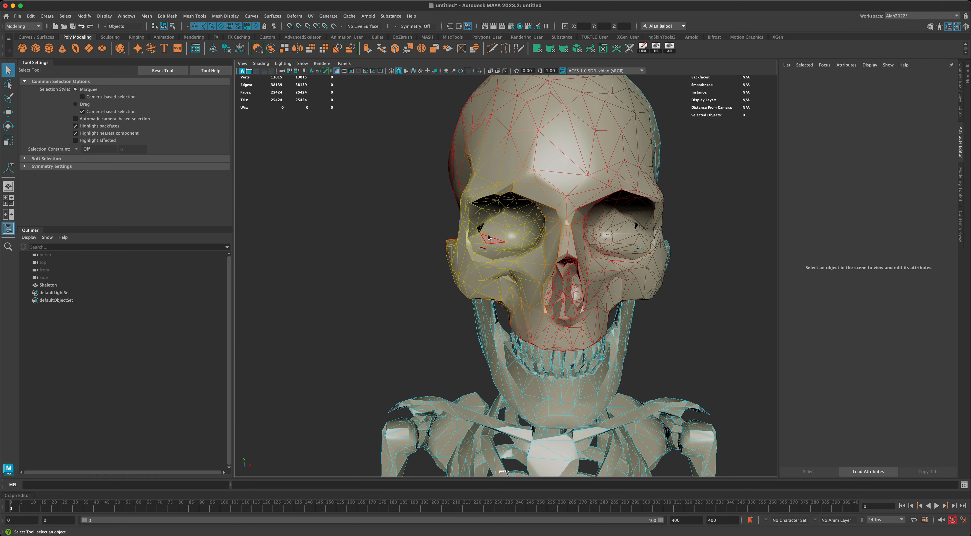
pyautogui.scroll(5, 475, 231)
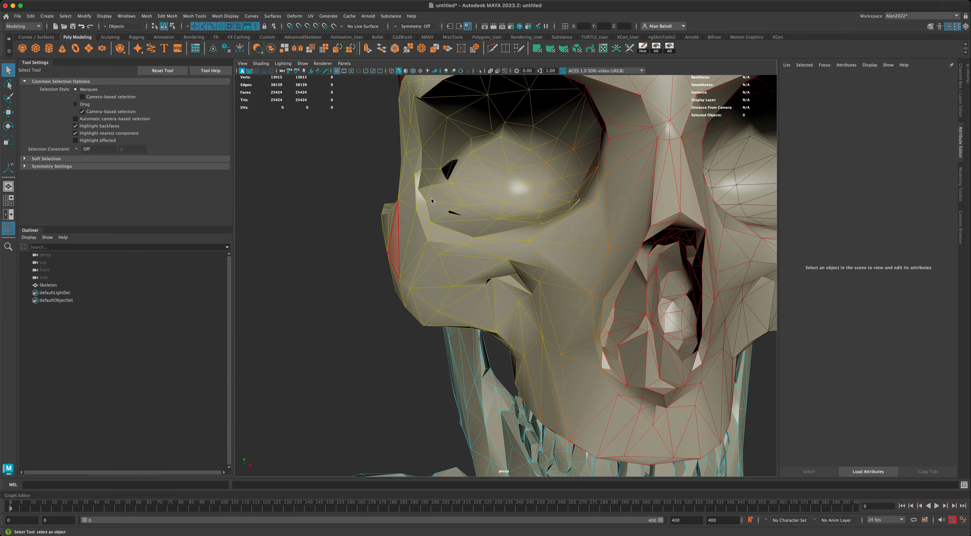
pyautogui.click(455, 169)
pyautogui.keyDown('alt'); pyautogui.moveTo(371, 176); pyautogui.dragTo(349, 178); pyautogui.keyUp('alt')
# Enable Soft Select (falloff 5.18) and move a dented face in the first eye socket.
pyautogui.press('w')
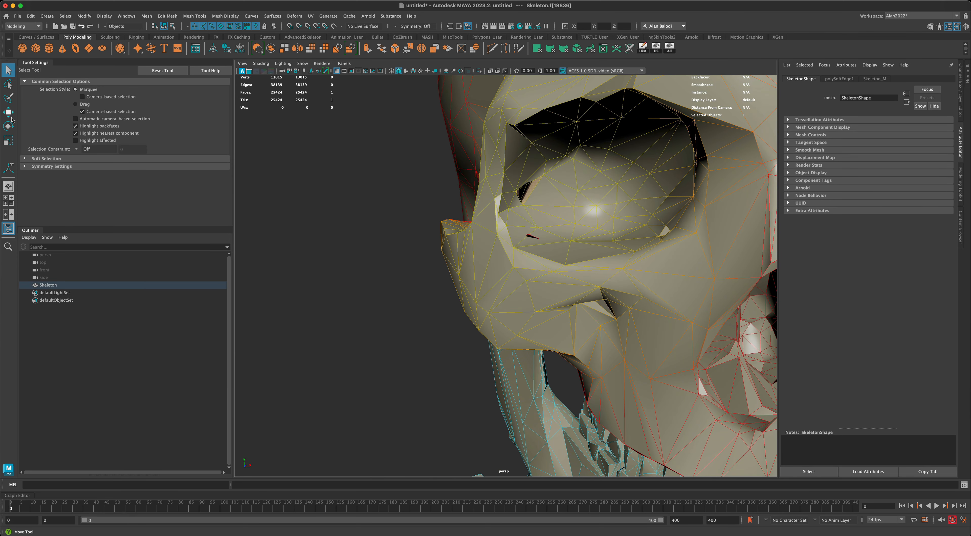
pyautogui.click(42, 228)
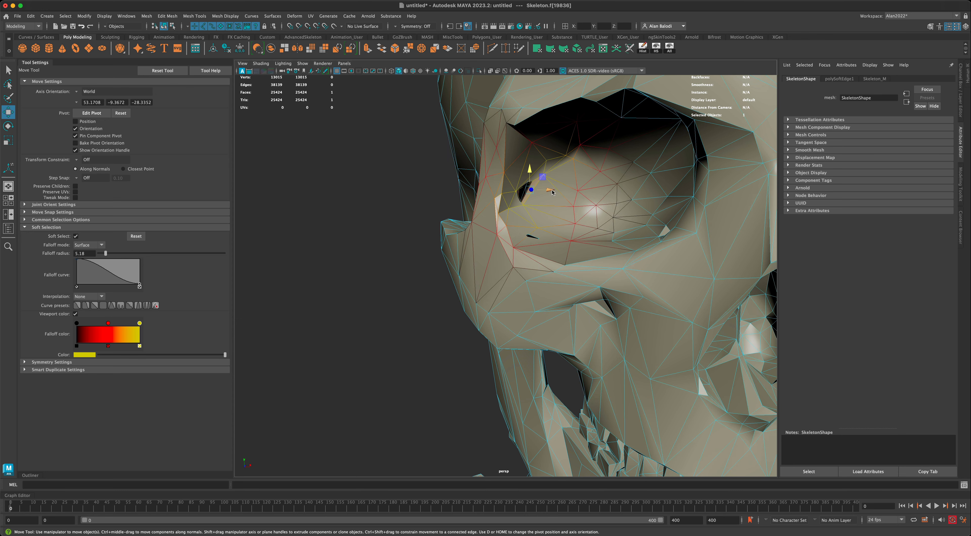
pyautogui.moveTo(550, 190); pyautogui.dragTo(556, 189)
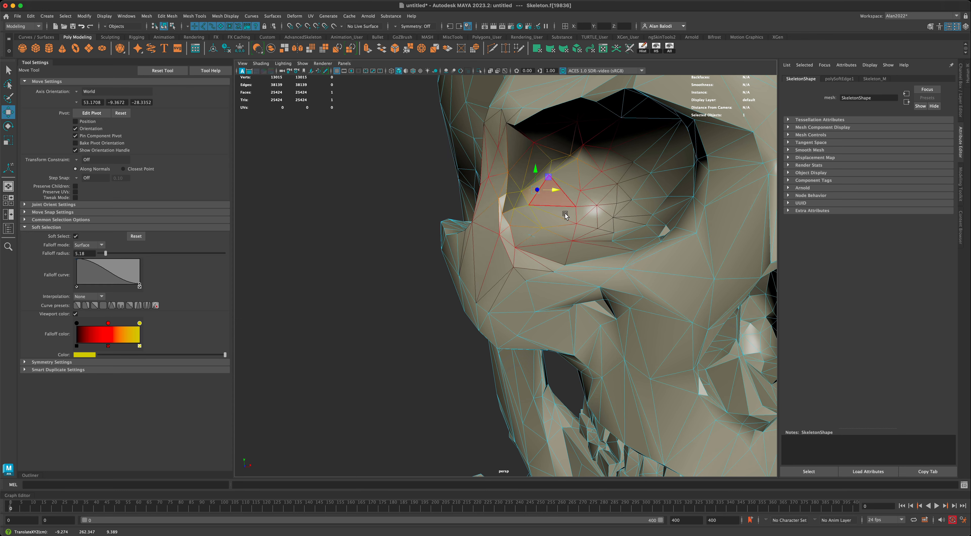
pyautogui.click(654, 230)
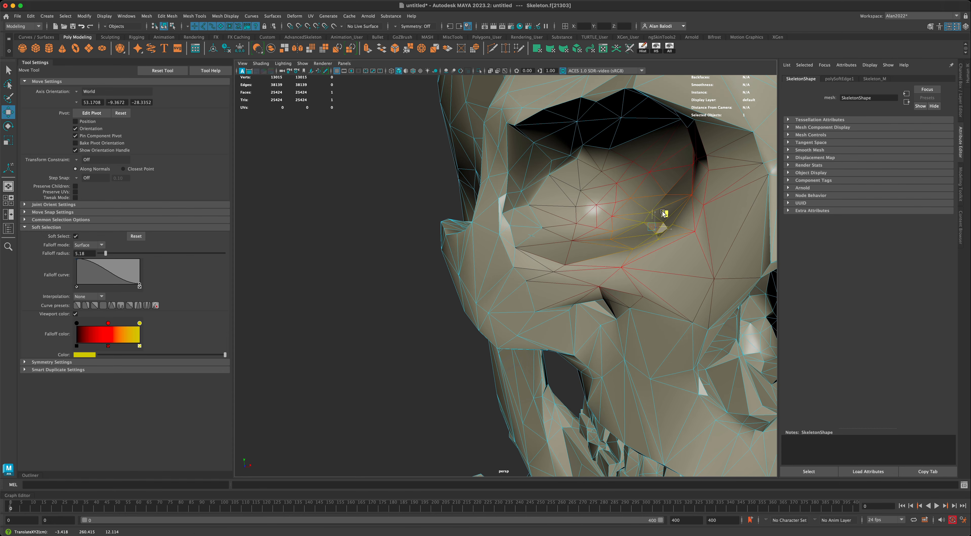
pyautogui.click(369, 282)
# Even out dented faces inside the other eye socket with the soft-selected Move tool.
pyautogui.press('f')
pyautogui.keyDown('alt'); pyautogui.moveTo(369, 296); pyautogui.dragTo(320, 303); pyautogui.keyUp('alt')
pyautogui.scroll(3, 319, 305)
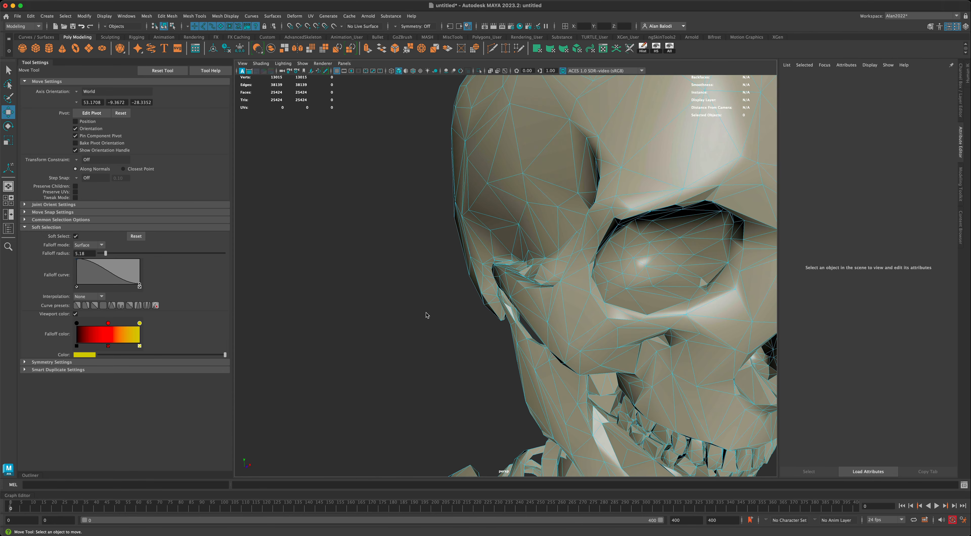
pyautogui.scroll(-3, 416, 315)
pyautogui.keyDown('alt'); pyautogui.moveTo(409, 314); pyautogui.dragTo(401, 312); pyautogui.keyUp('alt')
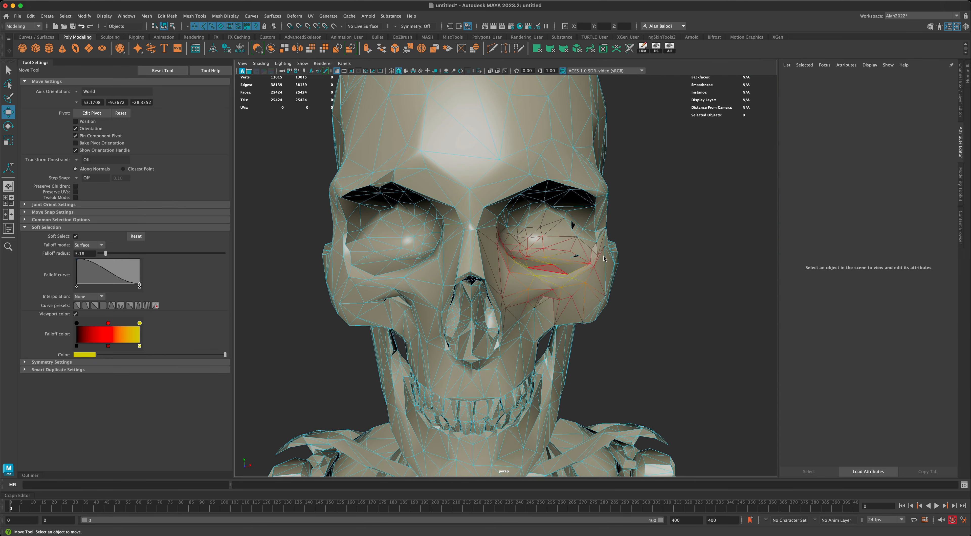
pyautogui.click(574, 252)
pyautogui.keyDown('alt'); pyautogui.moveTo(635, 277); pyautogui.dragTo(446, 213); pyautogui.keyUp('alt')
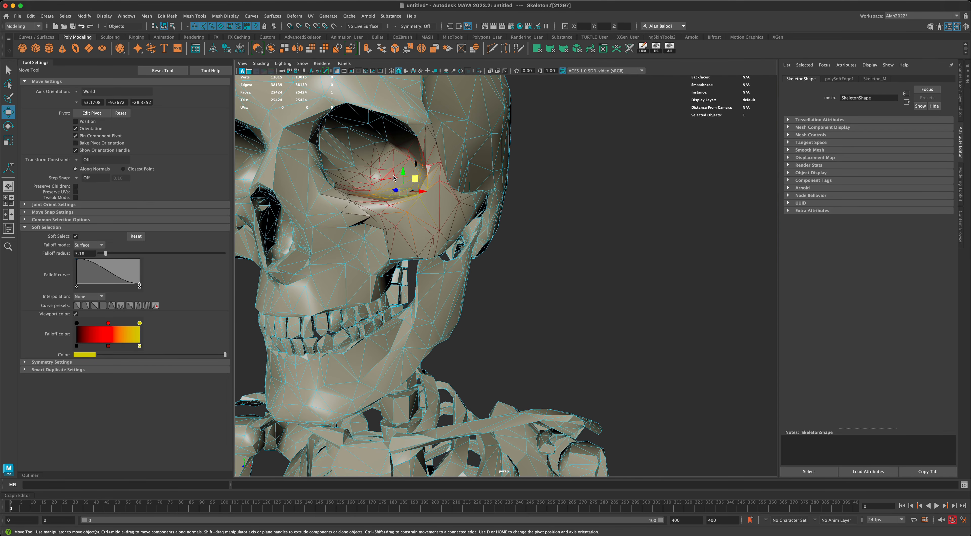
pyautogui.moveTo(400, 173); pyautogui.dragTo(401, 171)
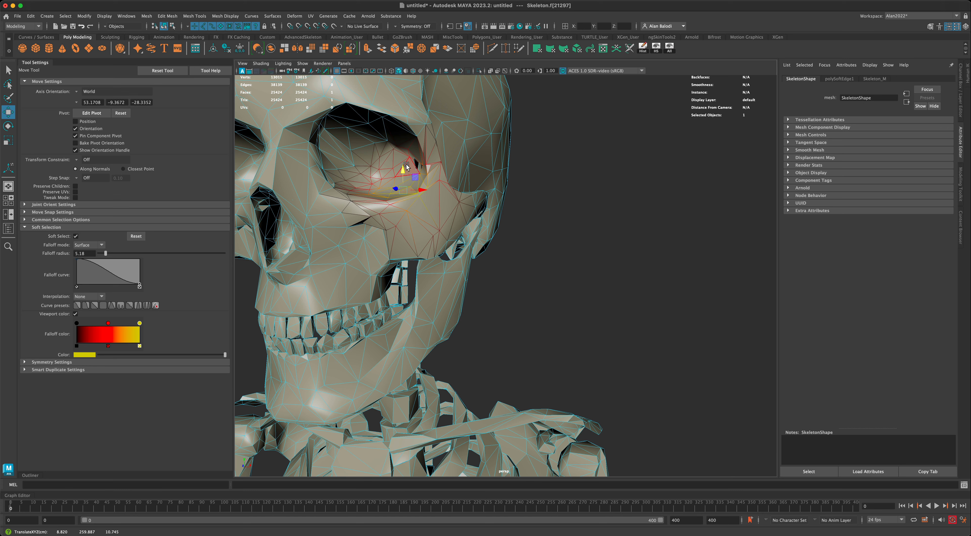
pyautogui.click(403, 169)
pyautogui.moveTo(401, 165); pyautogui.dragTo(397, 164)
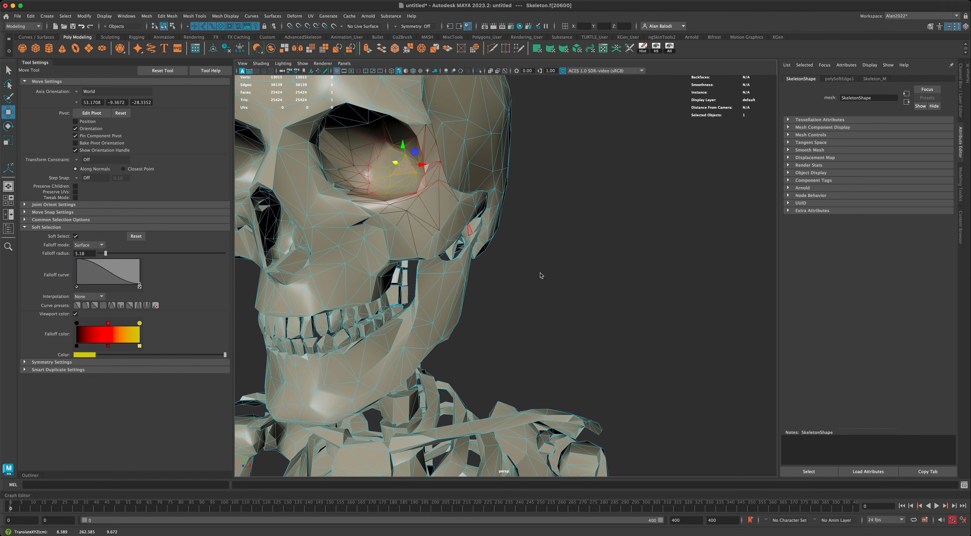
# Return to object mode and soften the skeleton mesh's edges again (polySoftEdge2).
pyautogui.scroll(-3, 541, 276)
pyautogui.keyDown('alt'); pyautogui.moveTo(543, 277); pyautogui.dragTo(599, 283); pyautogui.keyUp('alt')
pyautogui.moveTo(506, 129); pyautogui.dragTo(530, 119, button='right')
pyautogui.click(650, 239)
pyautogui.keyDown('alt'); pyautogui.moveTo(650, 240); pyautogui.dragTo(605, 215); pyautogui.keyUp('alt')
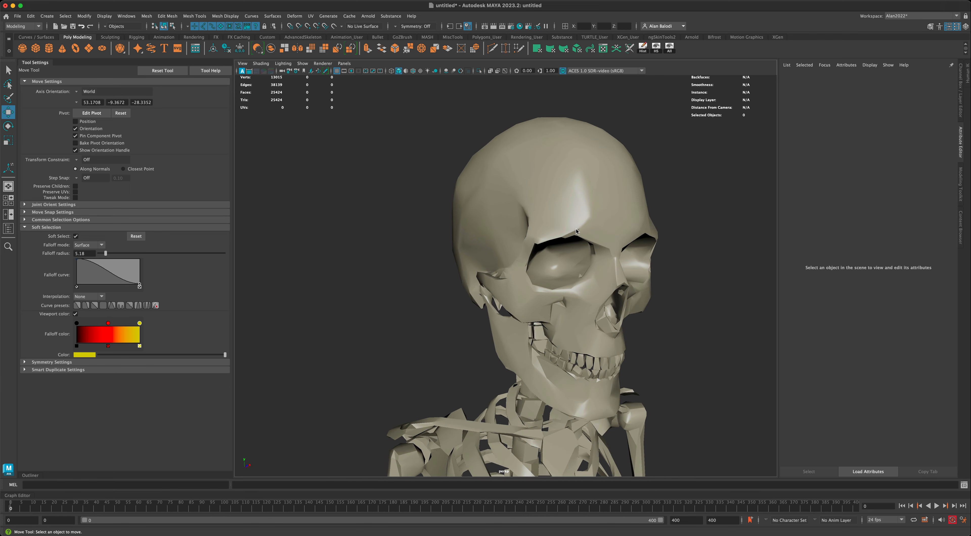
pyautogui.keyDown('alt'); pyautogui.moveTo(575, 228); pyautogui.dragTo(592, 207, button='right'); pyautogui.keyUp('alt')
pyautogui.click(588, 218)
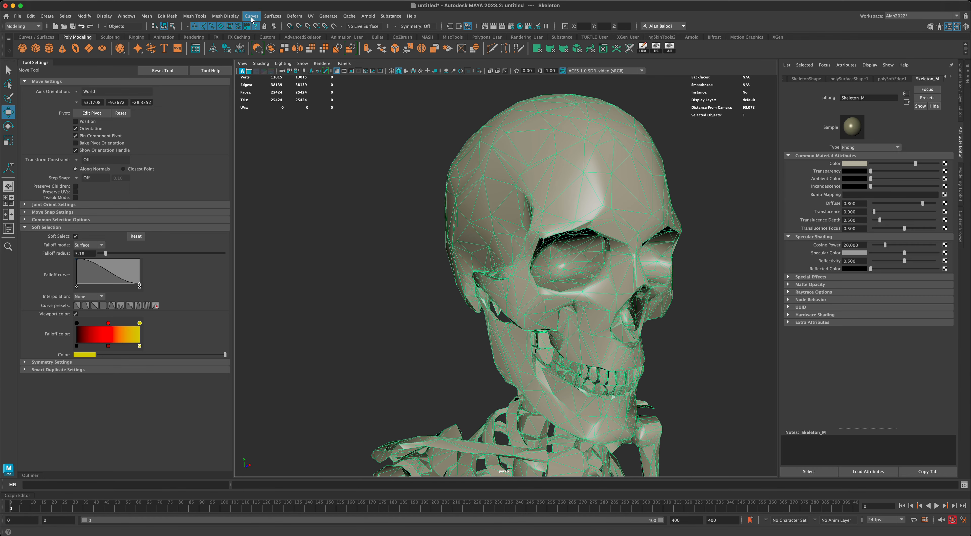
pyautogui.click(225, 16)
pyautogui.click(249, 84)
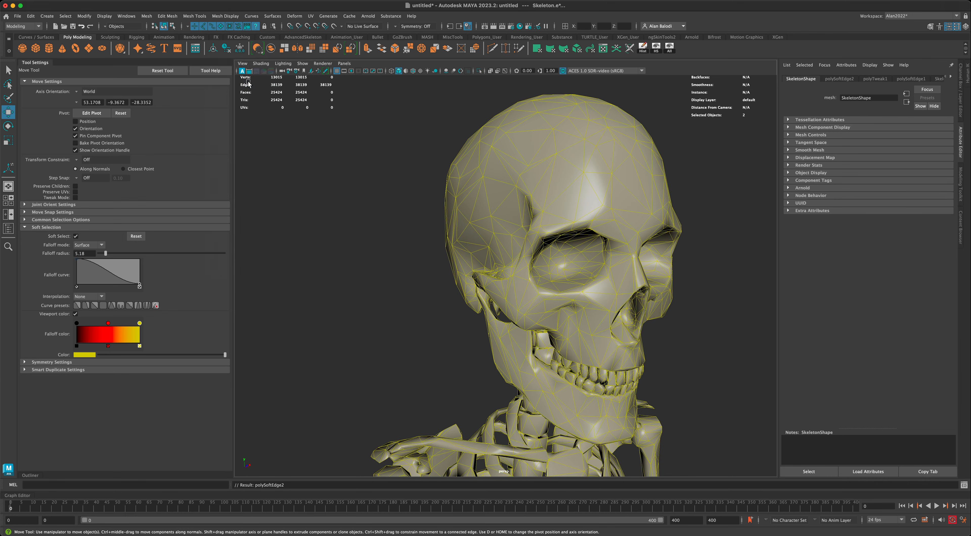
pyautogui.click(365, 202)
pyautogui.keyDown('alt'); pyautogui.moveTo(388, 223); pyautogui.dragTo(393, 223); pyautogui.keyUp('alt')
pyautogui.scroll(-10, 393, 223)
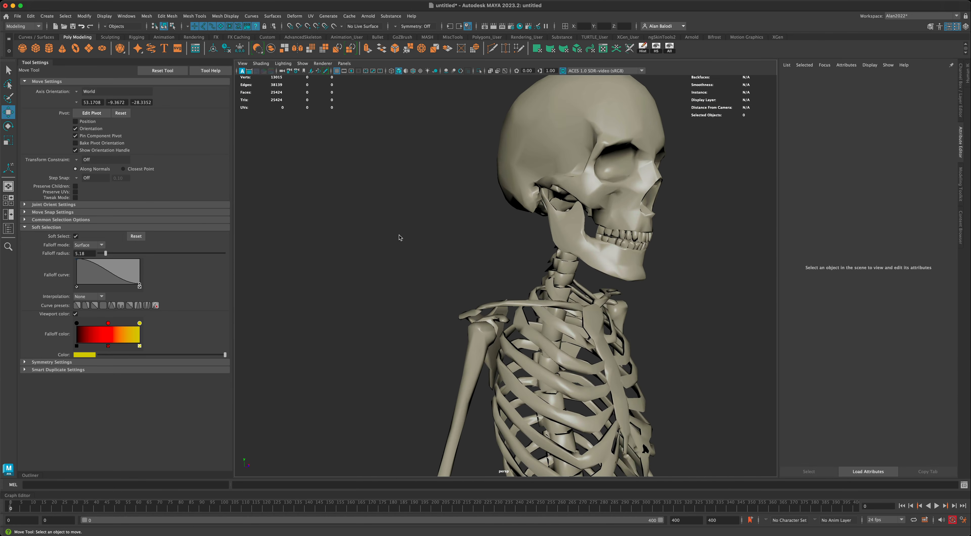
pyautogui.keyDown('alt'); pyautogui.moveTo(392, 264); pyautogui.dragTo(370, 207, button='middle'); pyautogui.keyUp('alt')
pyautogui.scroll(-5, 378, 227)
pyautogui.scroll(-3, 377, 242)
pyautogui.keyDown('alt'); pyautogui.moveTo(370, 206); pyautogui.dragTo(406, 206); pyautogui.keyUp('alt')
pyautogui.click(11, 72)
pyautogui.click(516, 208)
pyautogui.keyDown('alt'); pyautogui.moveTo(609, 213); pyautogui.dragTo(623, 228); pyautogui.keyUp('alt')
pyautogui.click(608, 218)
pyautogui.keyDown('alt'); pyautogui.moveTo(590, 190); pyautogui.dragTo(584, 216); pyautogui.keyUp('alt')
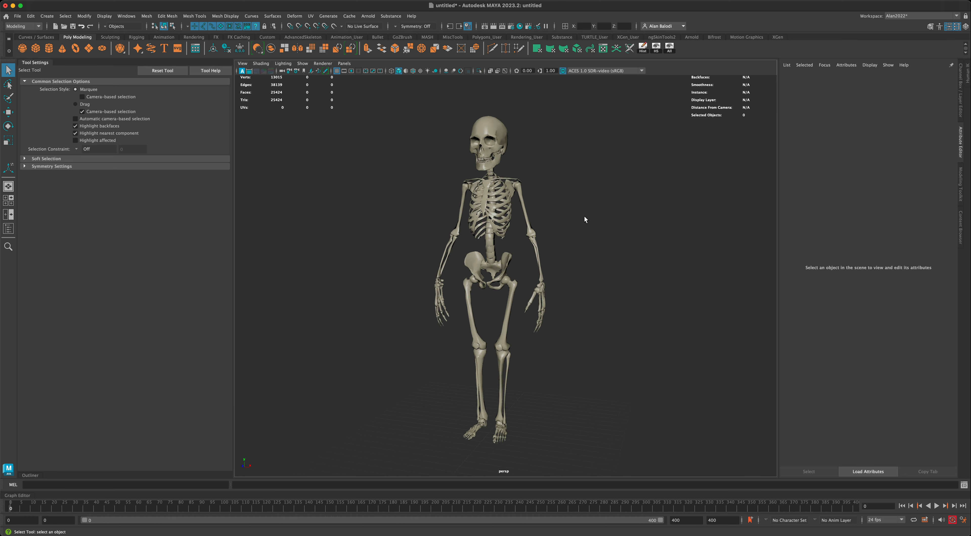
pyautogui.keyDown('alt'); pyautogui.moveTo(411, 199); pyautogui.dragTo(415, 200); pyautogui.keyUp('alt')
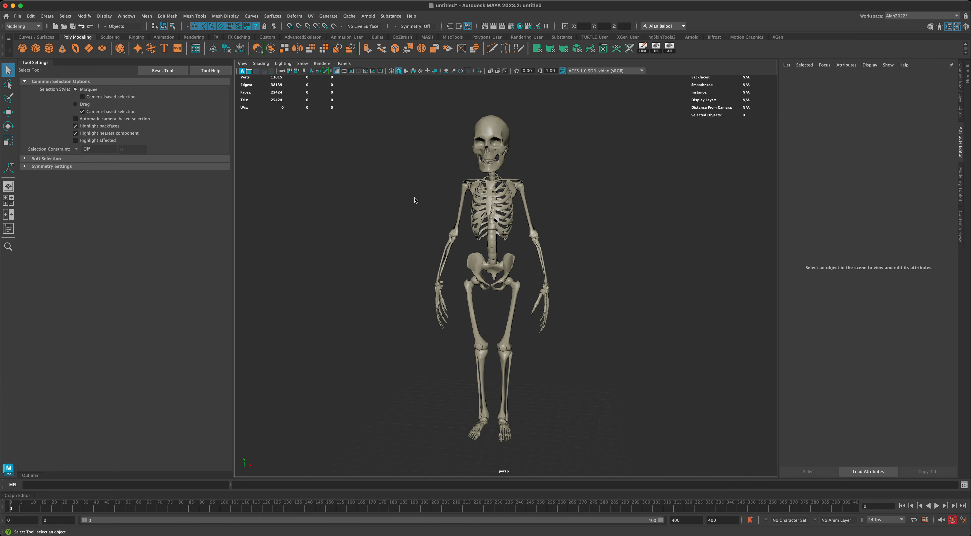
pyautogui.keyDown('alt'); pyautogui.moveTo(433, 207); pyautogui.dragTo(429, 206); pyautogui.keyUp('alt')
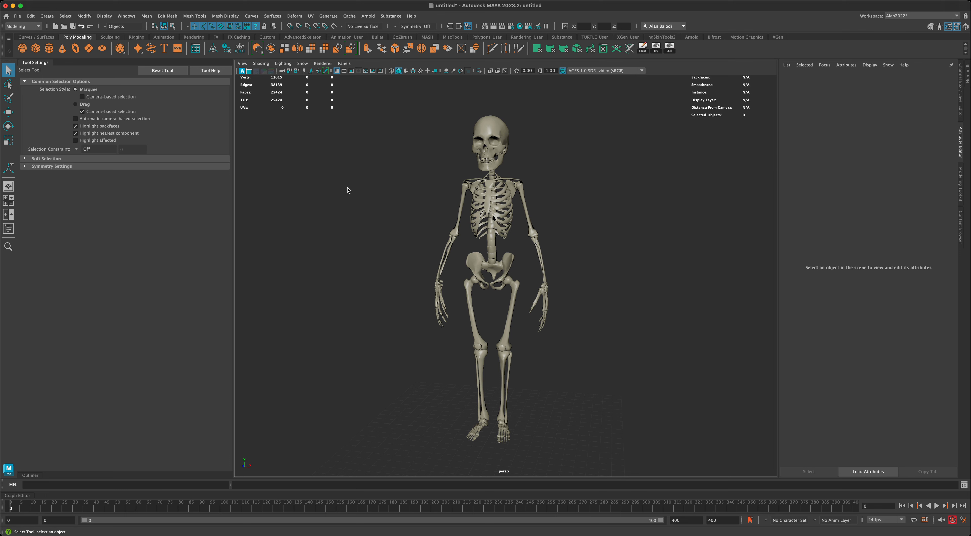
pyautogui.keyDown('alt'); pyautogui.moveTo(348, 190); pyautogui.dragTo(356, 222); pyautogui.keyUp('alt')
pyautogui.keyDown('alt'); pyautogui.moveTo(426, 279); pyautogui.dragTo(376, 301); pyautogui.keyUp('alt')
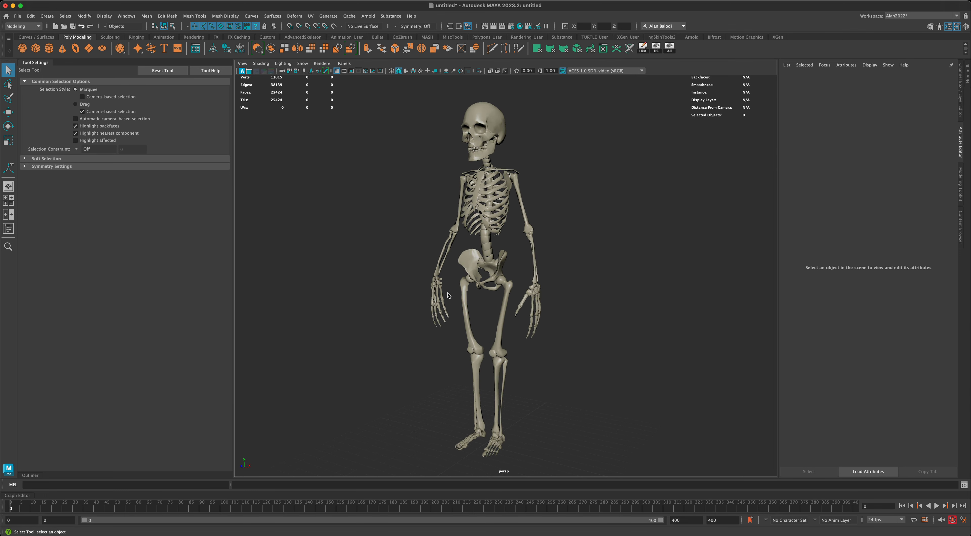
pyautogui.moveTo(584, 331)
pyautogui.keyDown('alt'); pyautogui.mouseDown()
pyautogui.moveTo(608, 334)
pyautogui.moveTo(571, 320)
pyautogui.mouseUp(); pyautogui.keyUp('alt')
pyautogui.keyDown('alt'); pyautogui.moveTo(370, 270); pyautogui.dragTo(380, 270); pyautogui.keyUp('alt')
pyautogui.keyDown('alt'); pyautogui.moveTo(527, 302); pyautogui.dragTo(538, 285); pyautogui.keyUp('alt')
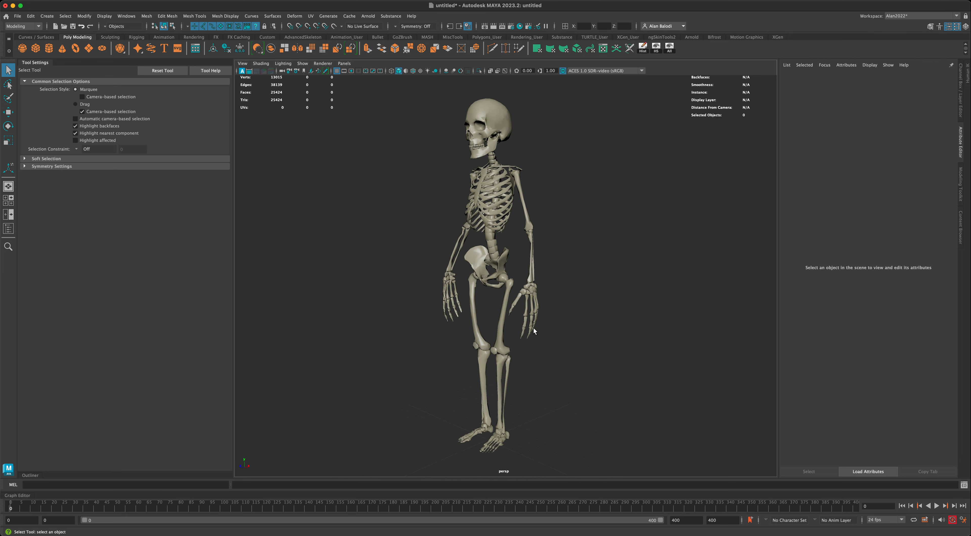
pyautogui.keyDown('alt'); pyautogui.moveTo(533, 332); pyautogui.dragTo(410, 331); pyautogui.keyUp('alt')
pyautogui.scroll(3, 419, 333)
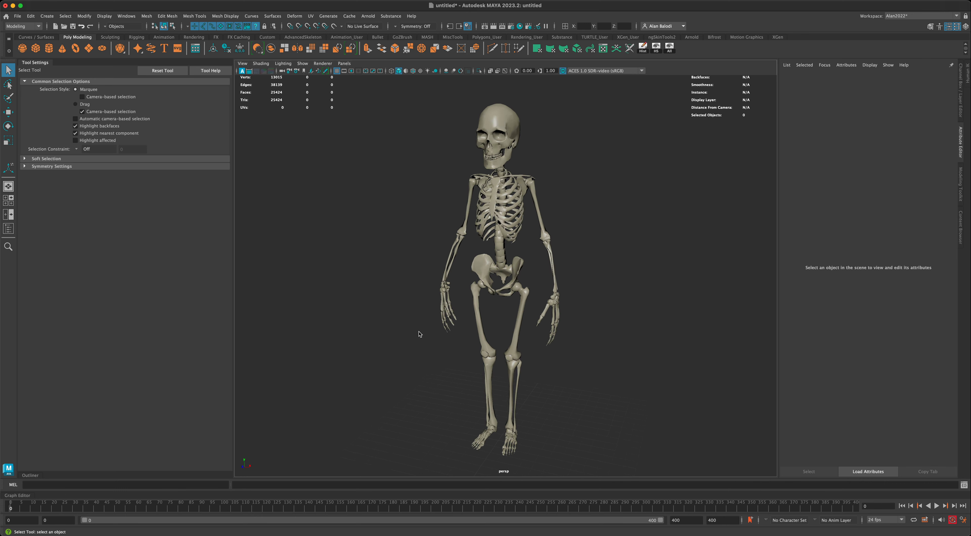
pyautogui.scroll(-2, 414, 334)
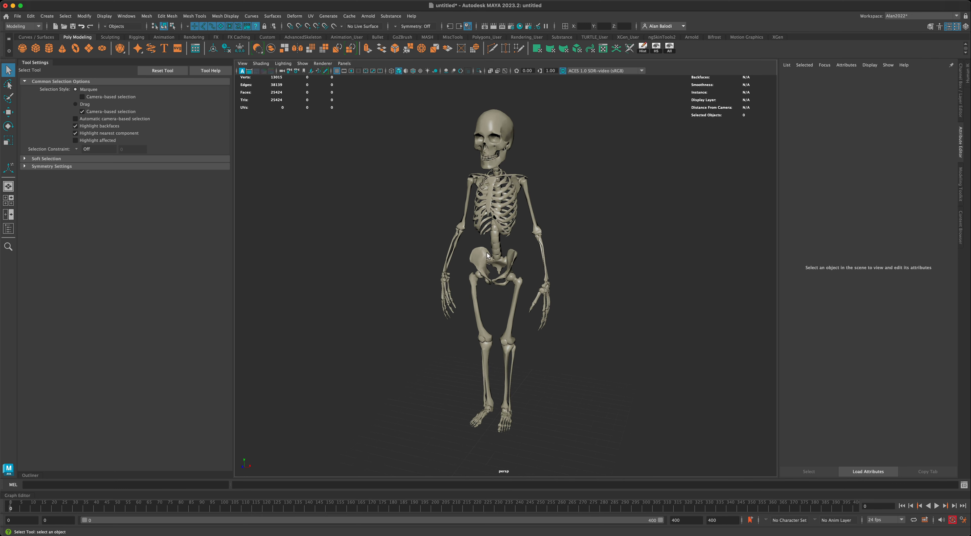
# Select the skeleton mesh and show the scene hierarchy in the Outliner.
pyautogui.click(487, 252)
pyautogui.keyDown('alt'); pyautogui.moveTo(577, 282); pyautogui.dragTo(589, 284); pyautogui.keyUp('alt')
pyautogui.keyDown('alt'); pyautogui.moveTo(588, 283); pyautogui.dragTo(583, 291, button='middle'); pyautogui.keyUp('alt')
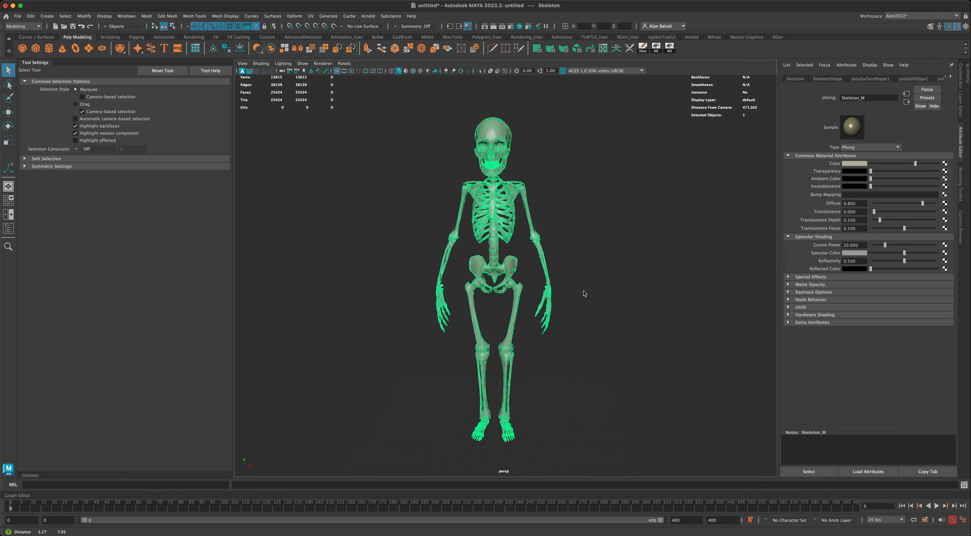
pyautogui.keyDown('alt'); pyautogui.moveTo(583, 293); pyautogui.dragTo(591, 285); pyautogui.keyUp('alt')
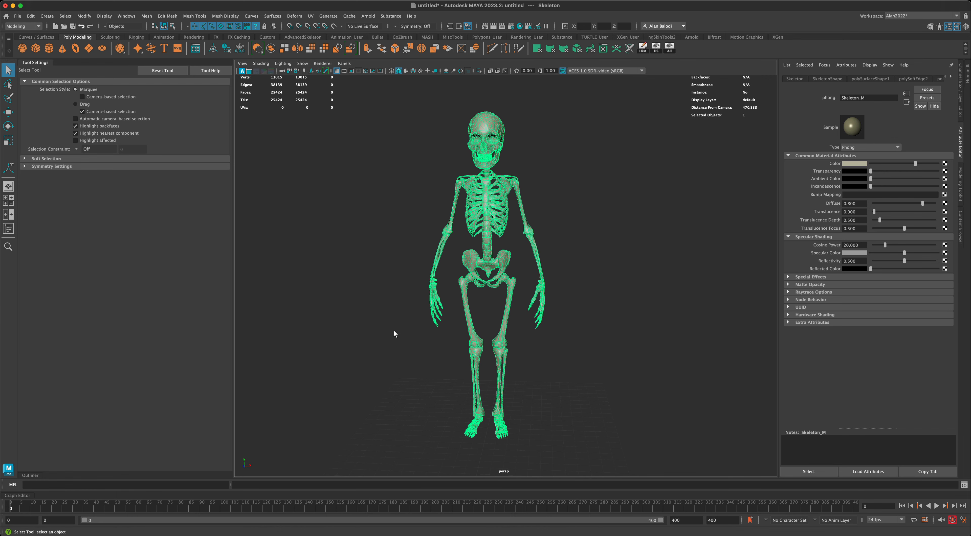
pyautogui.keyDown('alt'); pyautogui.moveTo(394, 331); pyautogui.dragTo(393, 330); pyautogui.keyUp('alt')
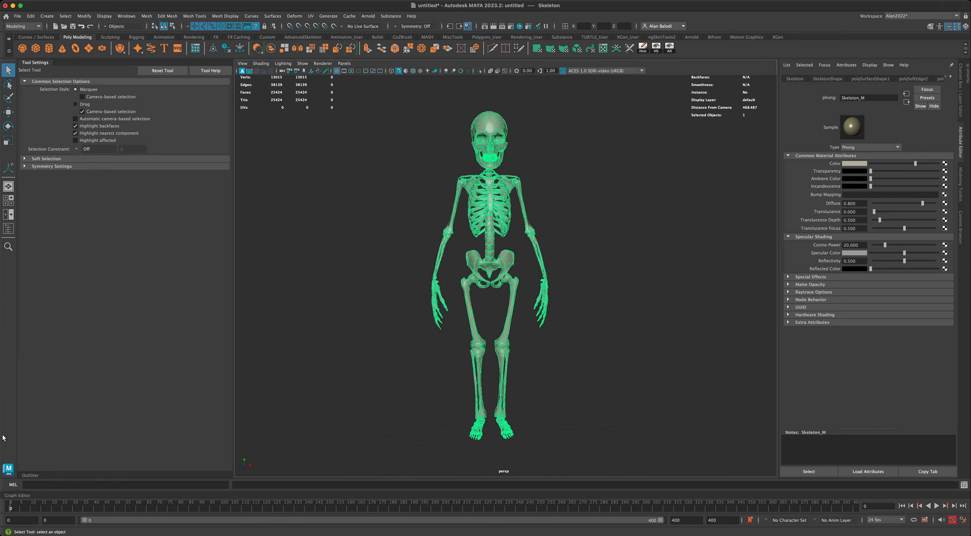
pyautogui.click(32, 476)
pyautogui.scroll(1, 320, 368)
pyautogui.keyDown('alt'); pyautogui.moveTo(361, 302); pyautogui.dragTo(340, 279); pyautogui.keyUp('alt')
# Switch to the Rigging menu set and launch Skeleton > Quick Rig.
pyautogui.click(26, 29)
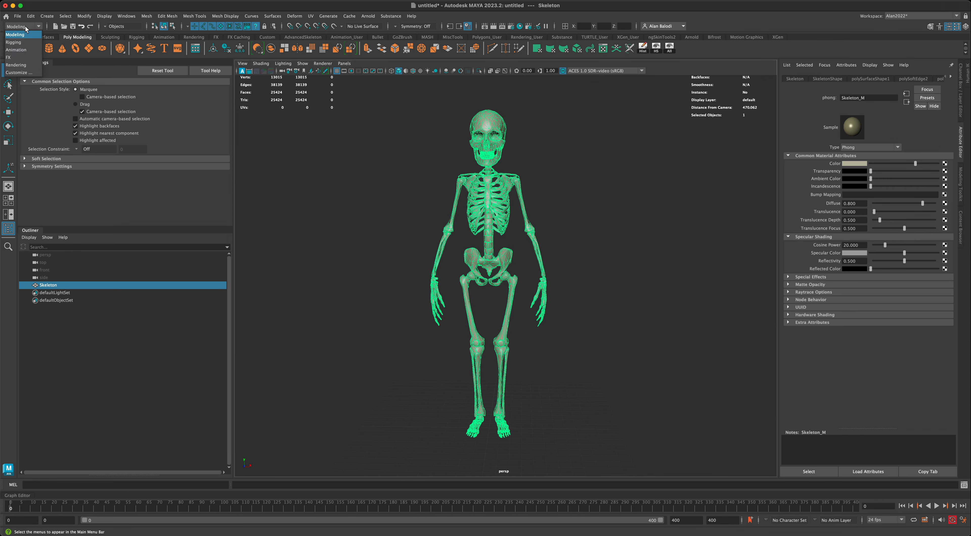
pyautogui.click(26, 43)
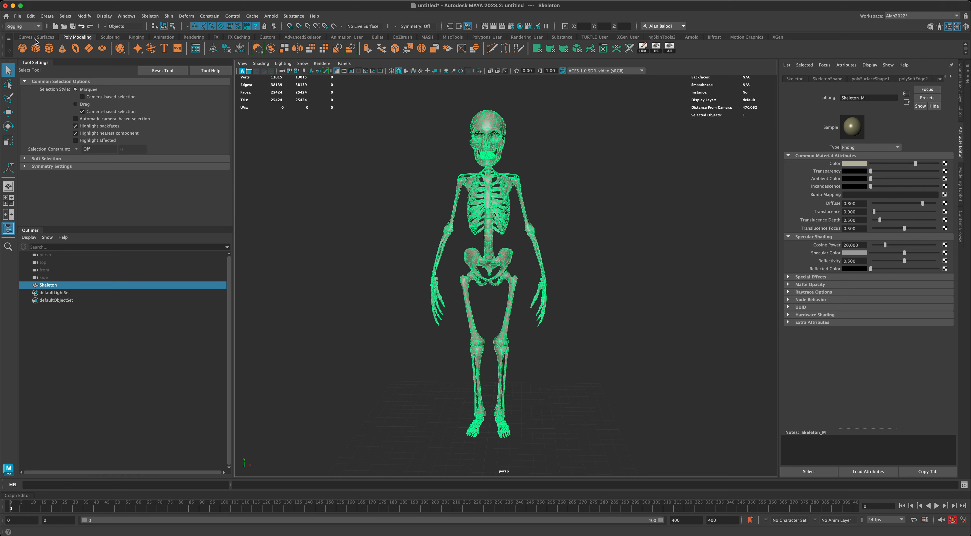
pyautogui.click(152, 18)
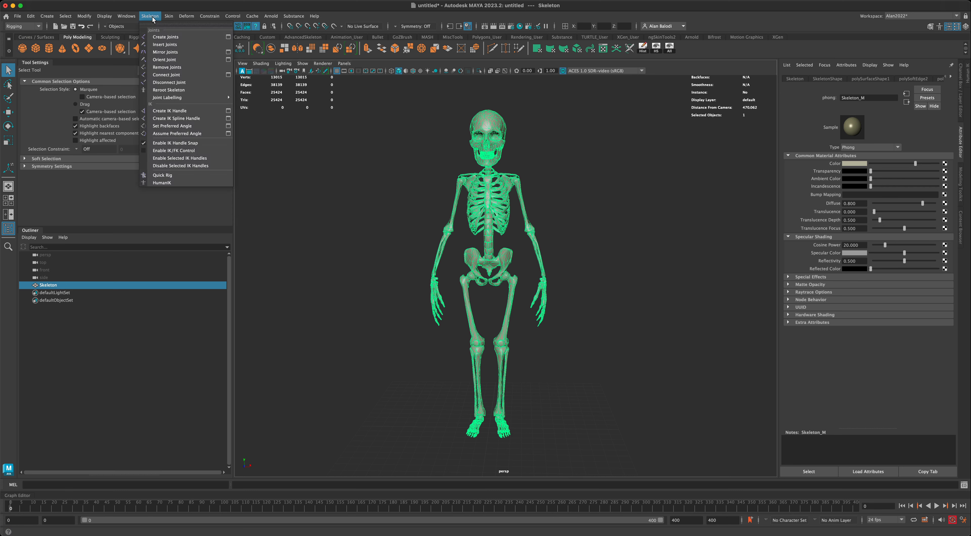
pyautogui.click(187, 177)
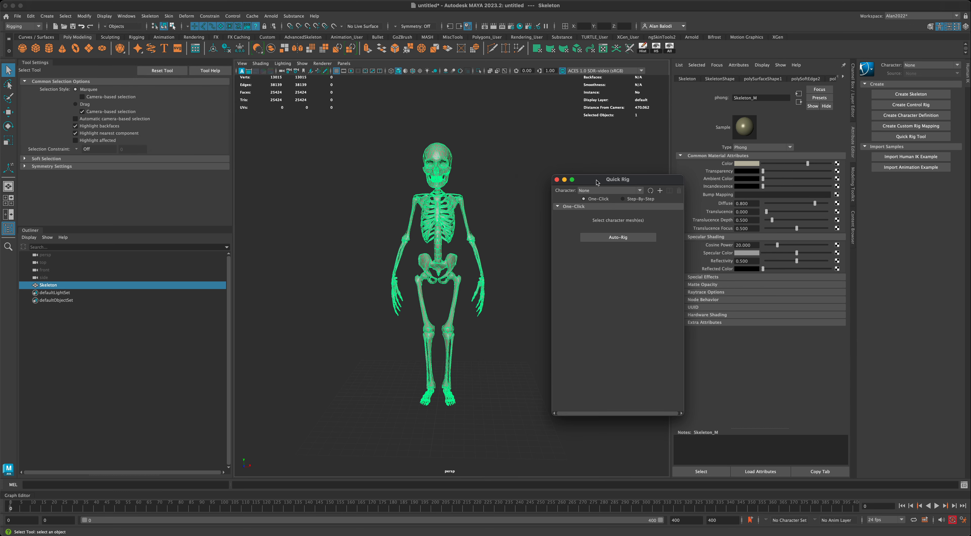
# Run One-Click Auto-Rig, creating QuickRigCharacter, and dismiss the 'Unable to create guides' error.
pyautogui.moveTo(596, 182); pyautogui.dragTo(556, 156)
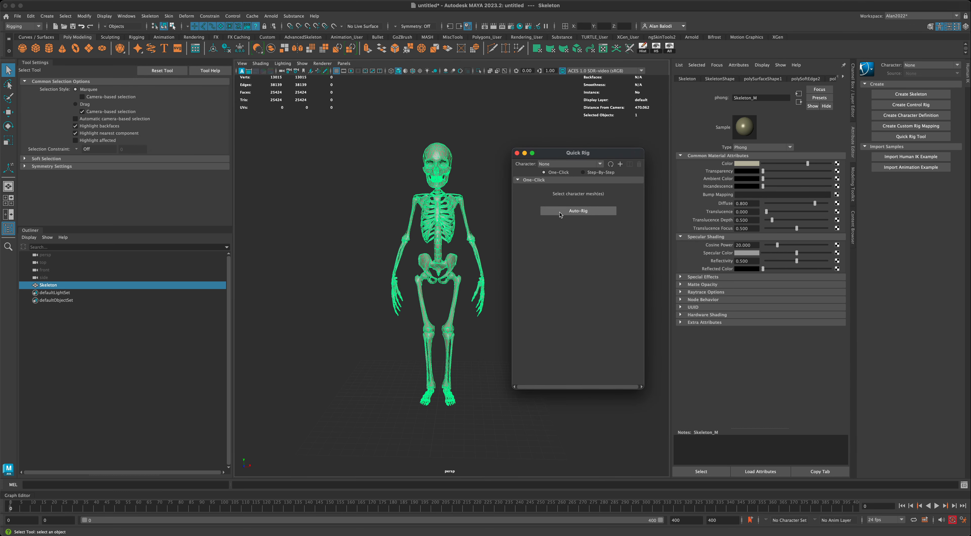
pyautogui.scroll(5, 489, 248)
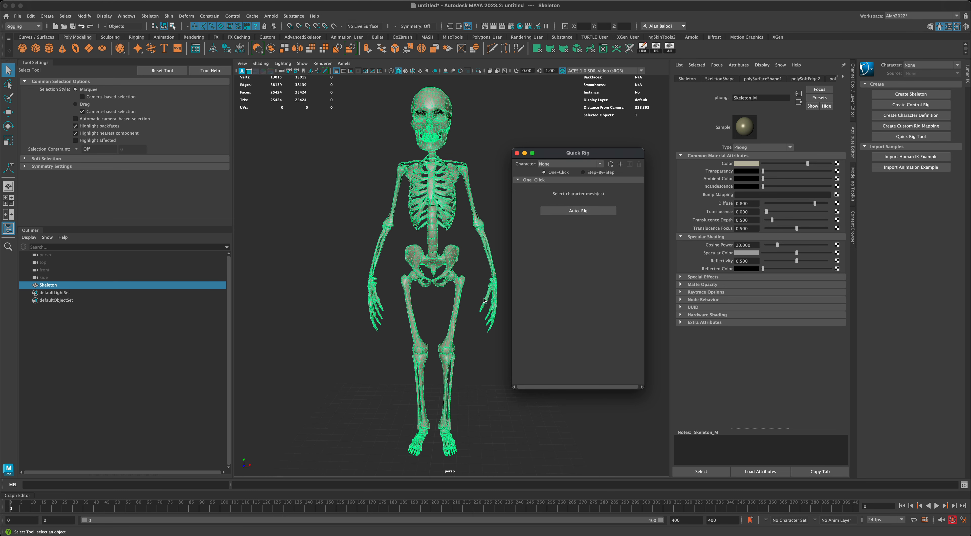
pyautogui.click(573, 211)
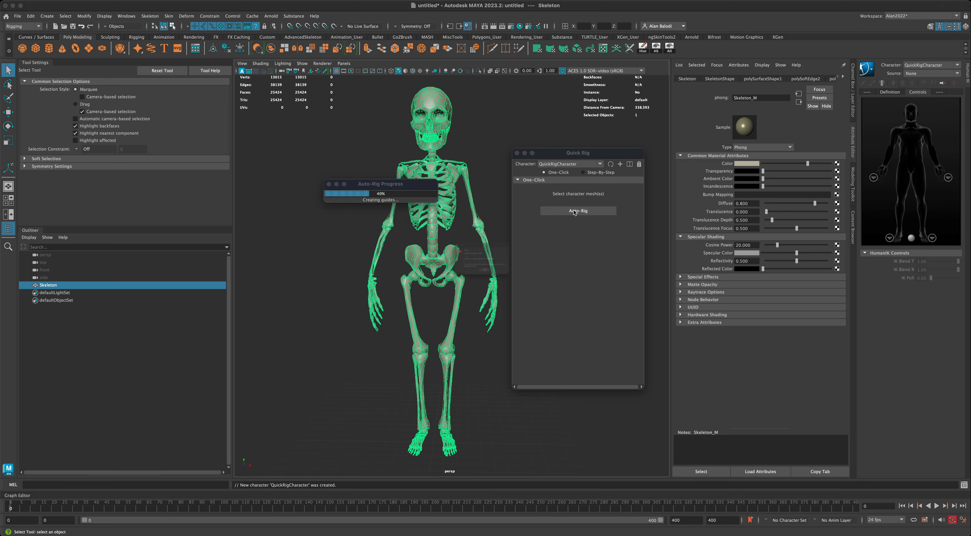
pyautogui.moveTo(496, 226); pyautogui.dragTo(411, 229)
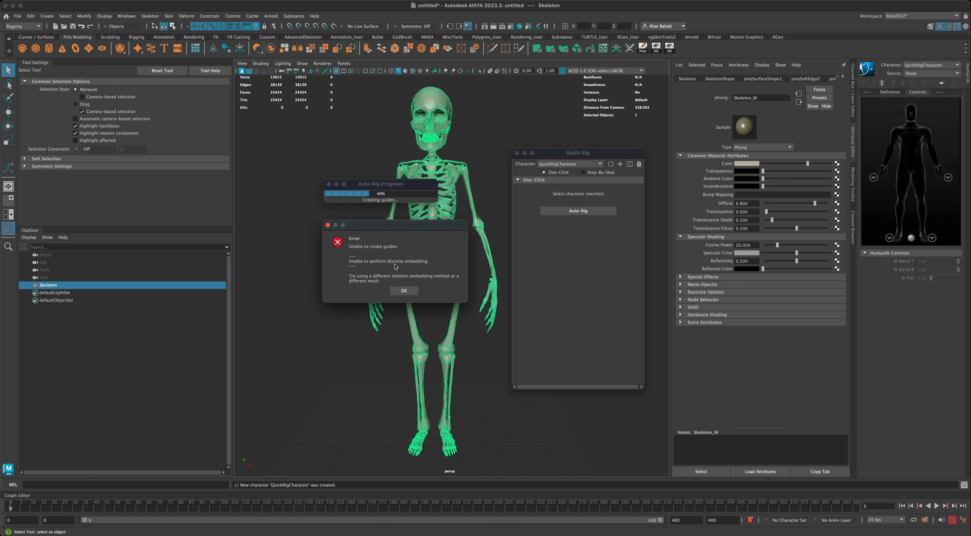
pyautogui.click(398, 291)
pyautogui.keyDown('alt'); pyautogui.moveTo(403, 235); pyautogui.dragTo(317, 253); pyautogui.keyUp('alt')
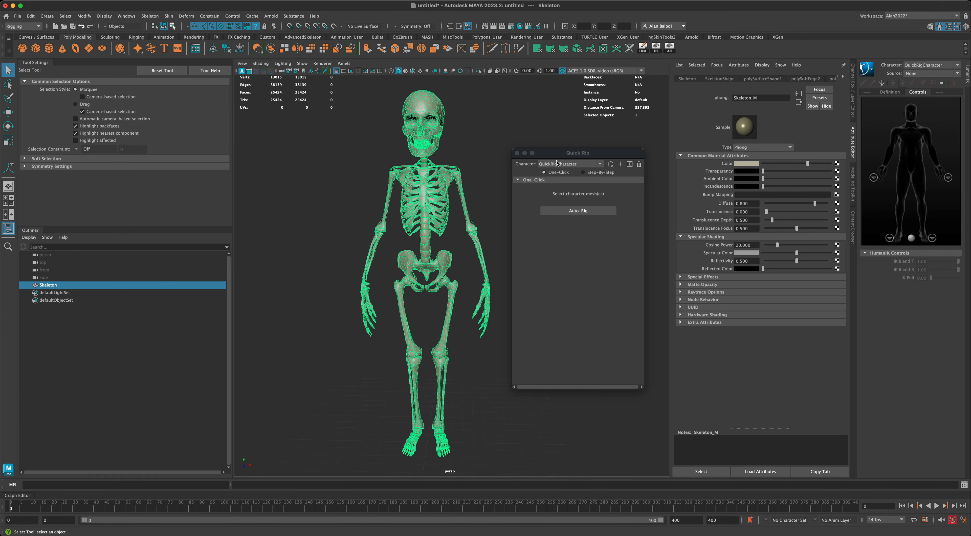
# Start a new Step-By-Step Quick Rig character with only the skeleton mesh as its geometry.
pyautogui.moveTo(560, 158); pyautogui.dragTo(556, 155)
pyautogui.click(579, 170)
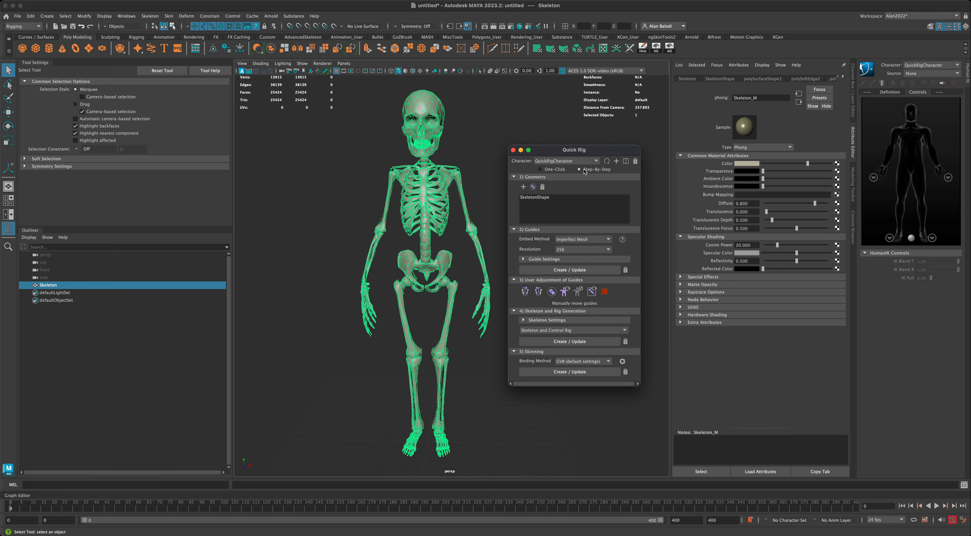
pyautogui.click(543, 187)
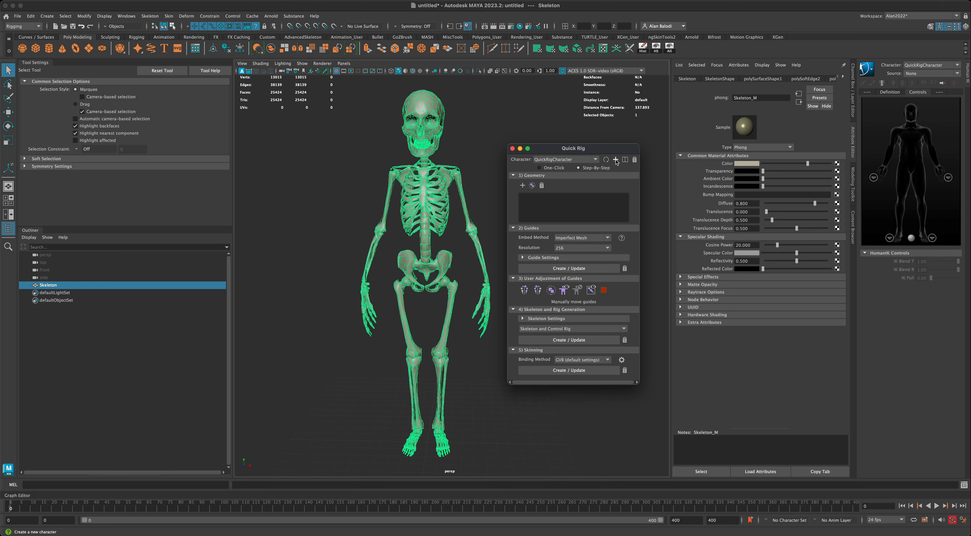
pyautogui.click(616, 162)
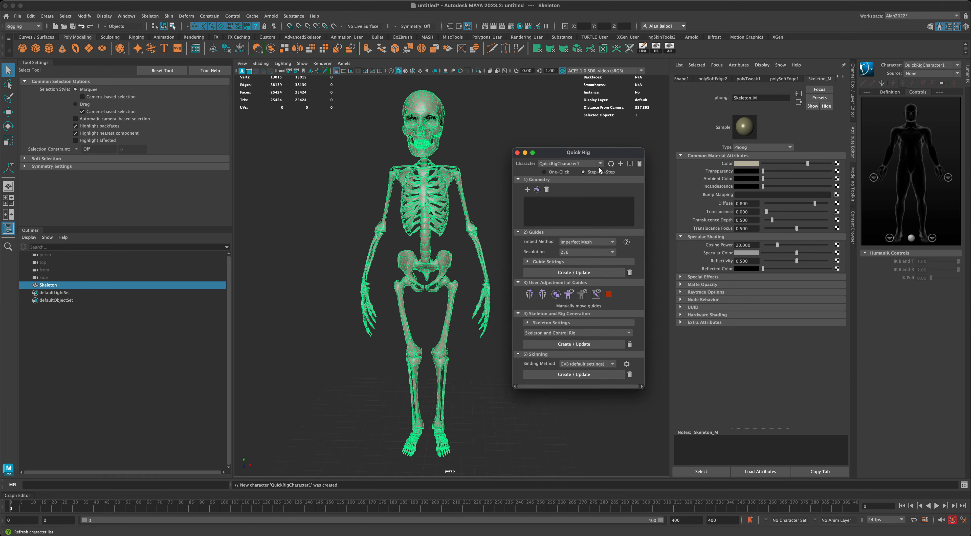
pyautogui.click(364, 108)
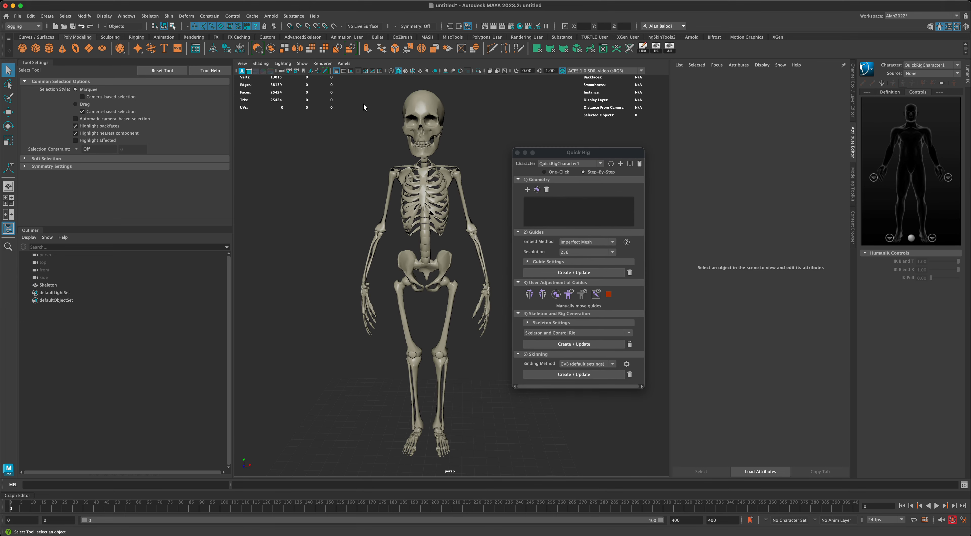
pyautogui.moveTo(428, 123); pyautogui.dragTo(506, 180)
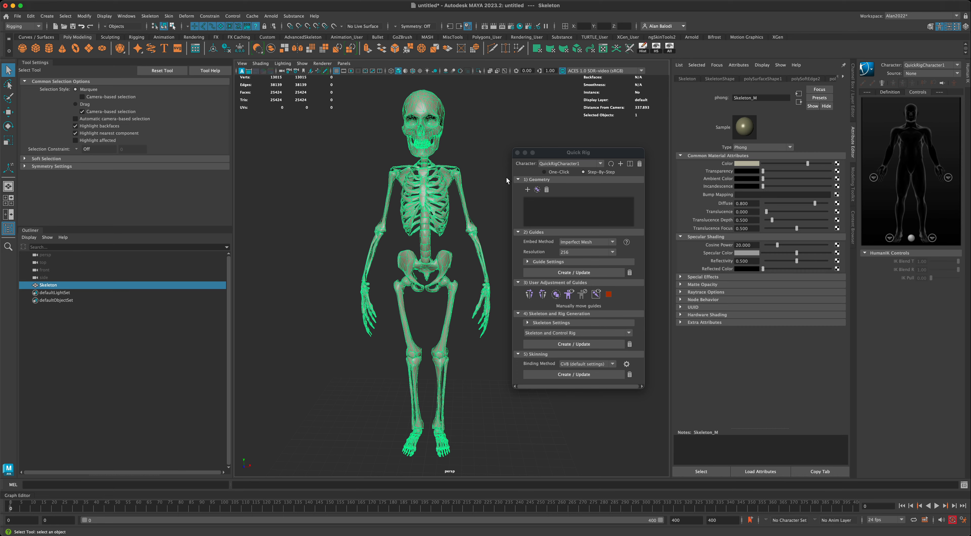
pyautogui.click(527, 189)
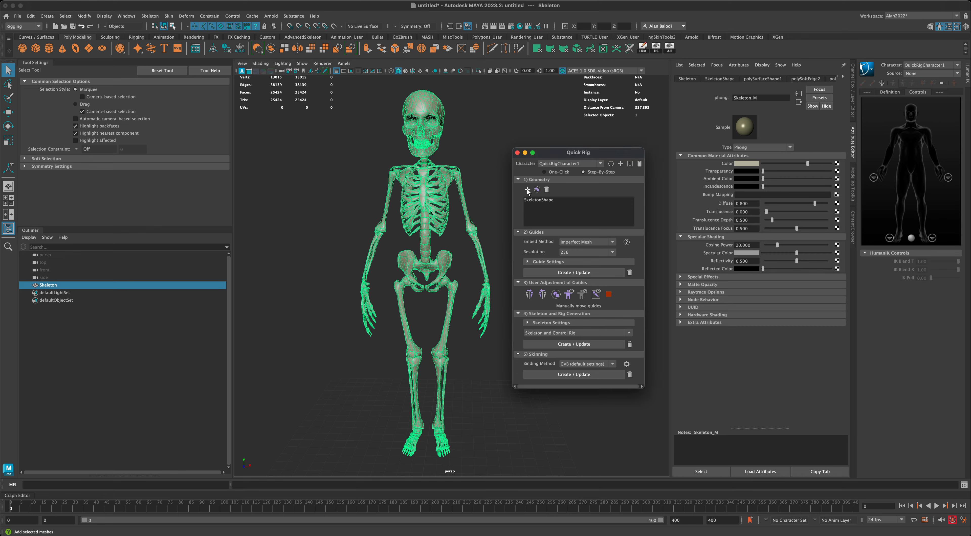
# Keep Imperfect Mesh as the guide embedding method.
pyautogui.keyDown('alt'); pyautogui.moveTo(492, 212); pyautogui.dragTo(486, 211); pyautogui.keyUp('alt')
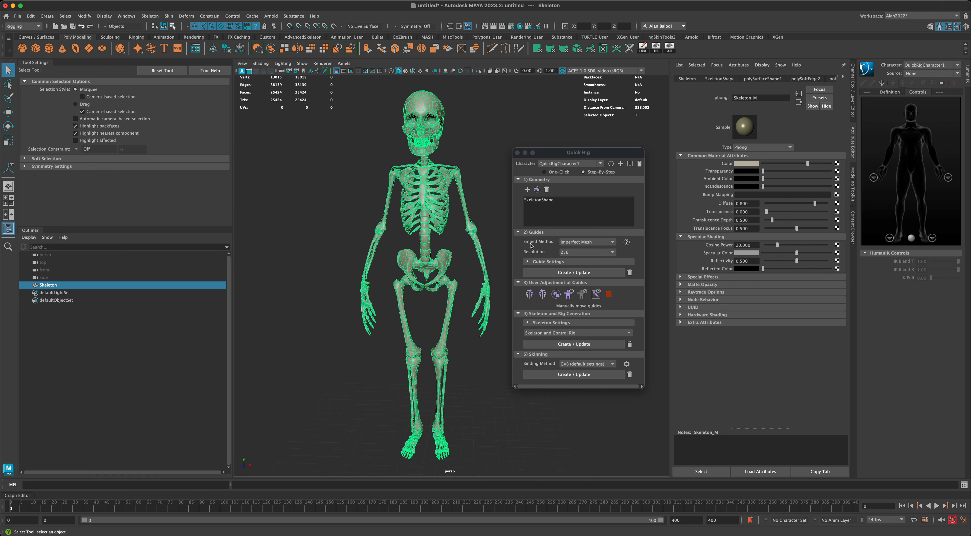
pyautogui.click(576, 242)
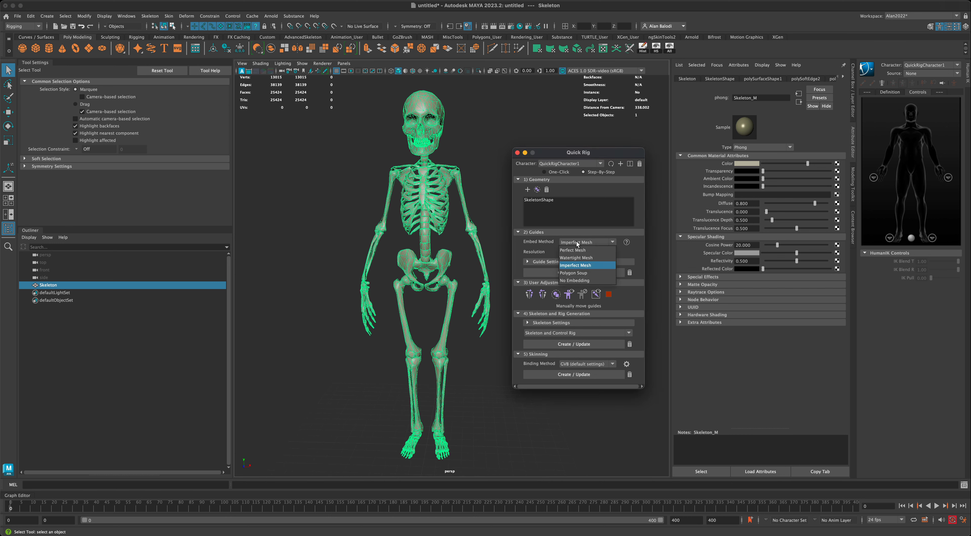
pyautogui.click(577, 266)
pyautogui.scroll(3, 479, 293)
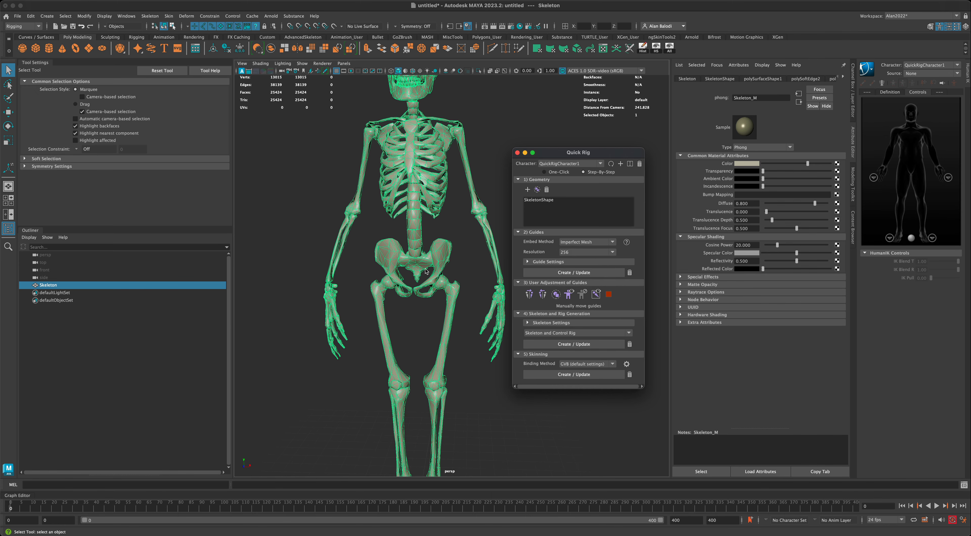
# Lower the guide resolution to 128 and frame the whole skeleton in view.
pyautogui.keyDown('alt'); pyautogui.moveTo(466, 278); pyautogui.dragTo(395, 210); pyautogui.keyUp('alt')
pyautogui.keyDown('alt'); pyautogui.moveTo(440, 249); pyautogui.dragTo(422, 327); pyautogui.keyUp('alt')
pyautogui.keyDown('alt'); pyautogui.moveTo(478, 304); pyautogui.dragTo(484, 311); pyautogui.keyUp('alt')
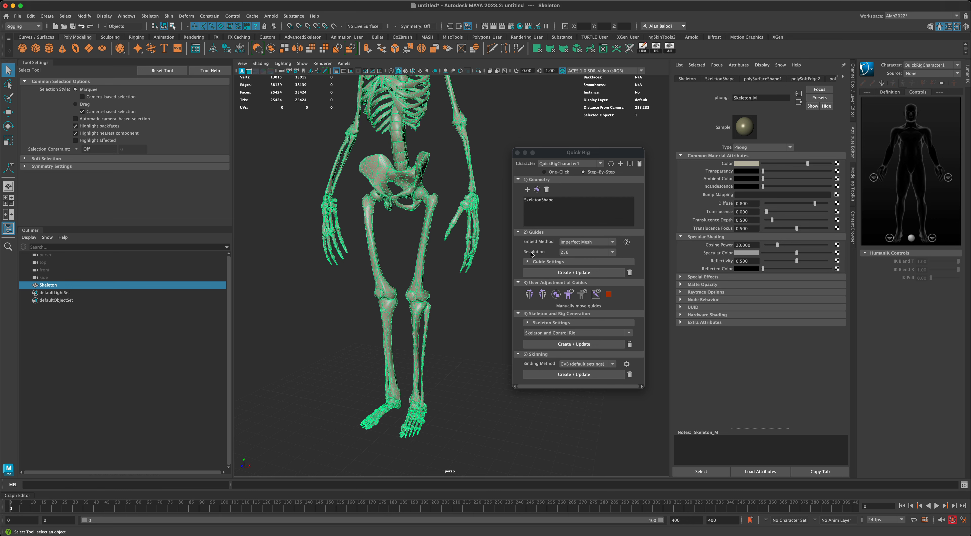
pyautogui.click(567, 255)
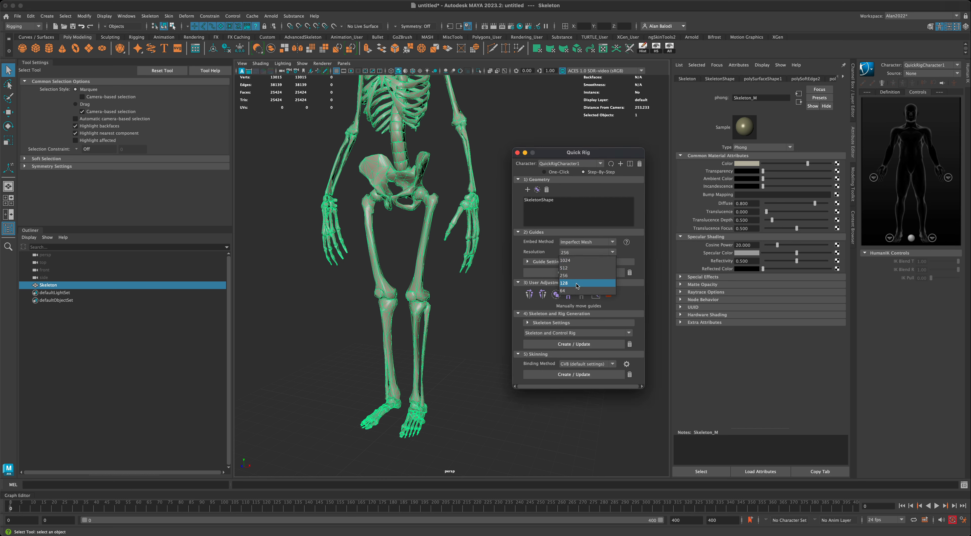
pyautogui.click(564, 283)
pyautogui.keyDown('alt'); pyautogui.moveTo(487, 281); pyautogui.dragTo(487, 278); pyautogui.keyUp('alt')
pyautogui.keyDown('alt'); pyautogui.moveTo(487, 280); pyautogui.dragTo(479, 314, button='middle'); pyautogui.keyUp('alt')
pyautogui.scroll(-4, 480, 311)
pyautogui.keyDown('alt'); pyautogui.moveTo(480, 313); pyautogui.dragTo(486, 310); pyautogui.keyUp('alt')
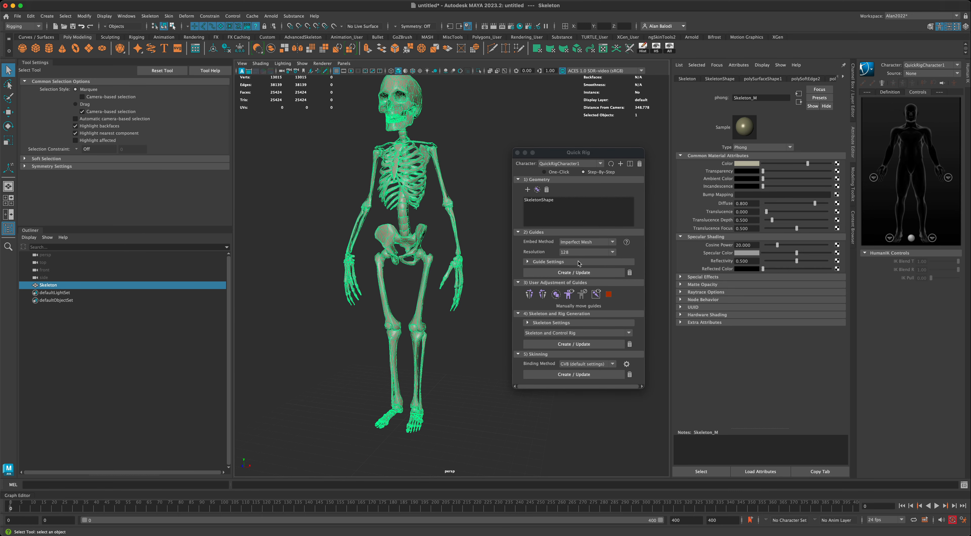
# Create the QuickRigCharacter1 guides on the skeleton and inspect them from three-quarter and front angles.
pyautogui.click(541, 273)
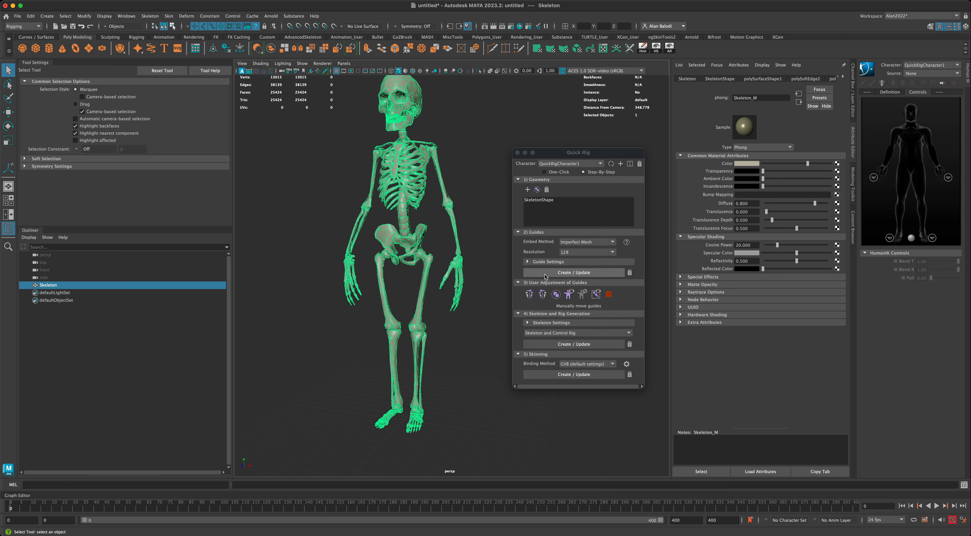
pyautogui.click(552, 273)
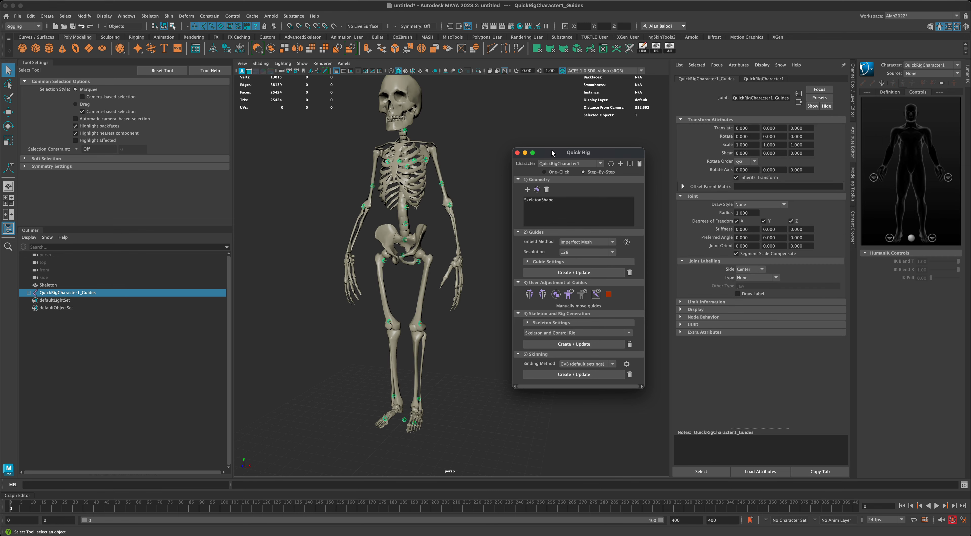
pyautogui.moveTo(551, 151); pyautogui.dragTo(605, 159)
pyautogui.keyDown('alt'); pyautogui.moveTo(505, 218); pyautogui.dragTo(481, 241); pyautogui.keyUp('alt')
pyautogui.keyDown('alt'); pyautogui.moveTo(505, 285); pyautogui.dragTo(505, 281, button='middle'); pyautogui.keyUp('alt')
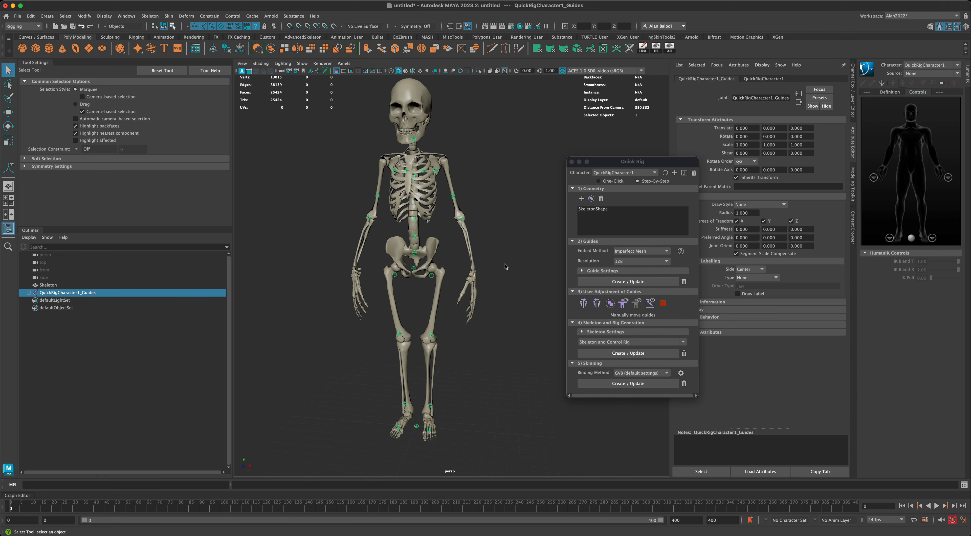
# Maximise the front view framed from skull to knees and select the LeftHand wrist guide.
pyautogui.press('space')
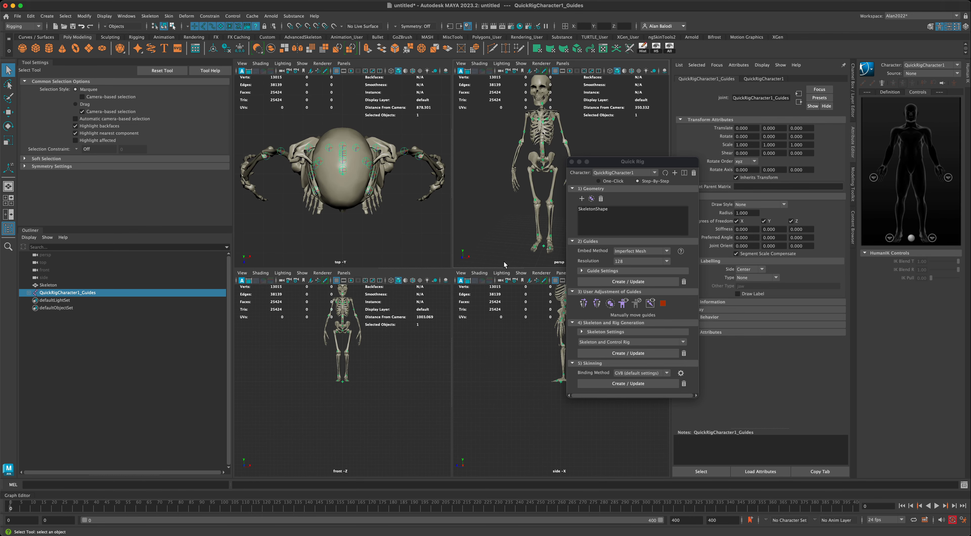
pyautogui.press('space')
pyautogui.keyDown('alt'); pyautogui.moveTo(452, 309); pyautogui.dragTo(412, 384, button='middle'); pyautogui.keyUp('alt')
pyautogui.scroll(3, 460, 342)
pyautogui.scroll(8, 460, 344)
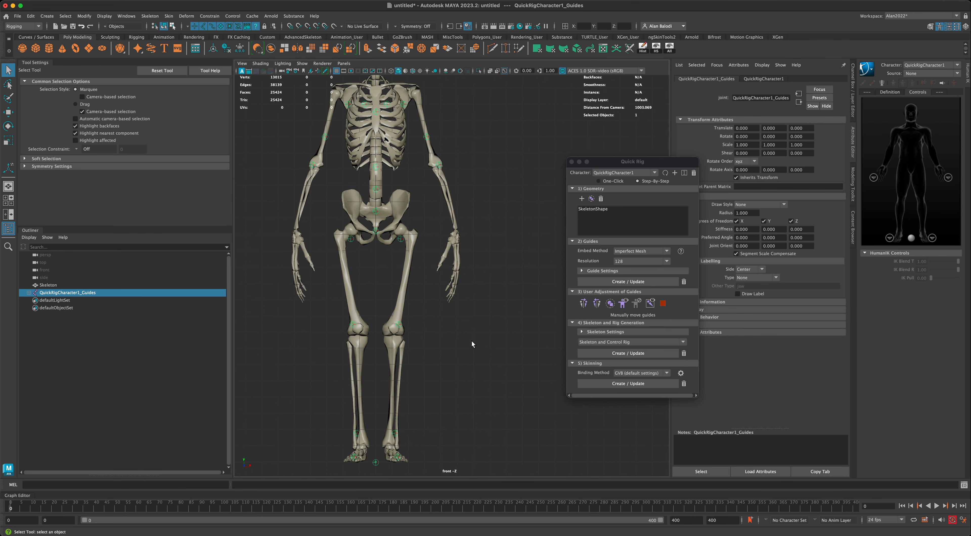
pyautogui.keyDown('alt'); pyautogui.moveTo(490, 285); pyautogui.dragTo(481, 334, button='middle'); pyautogui.keyUp('alt')
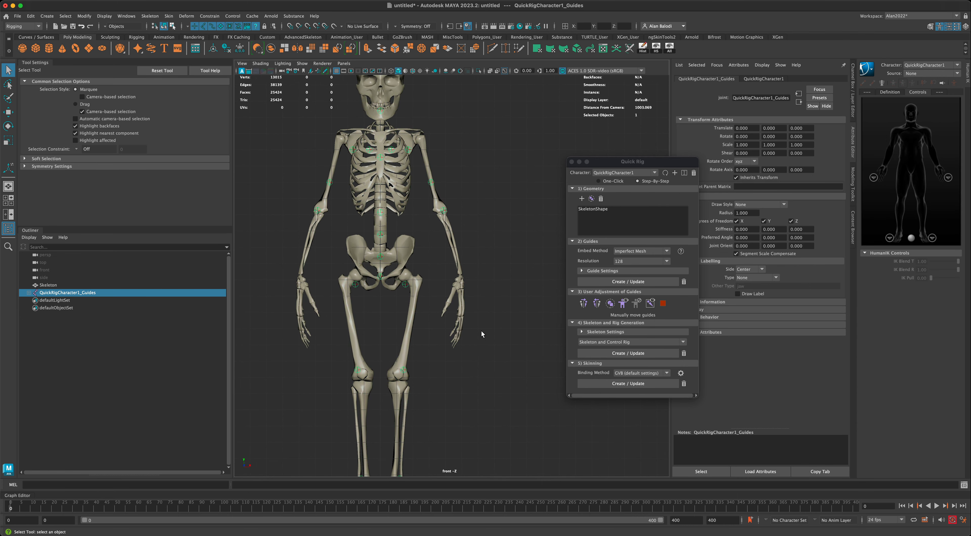
pyautogui.click(445, 213)
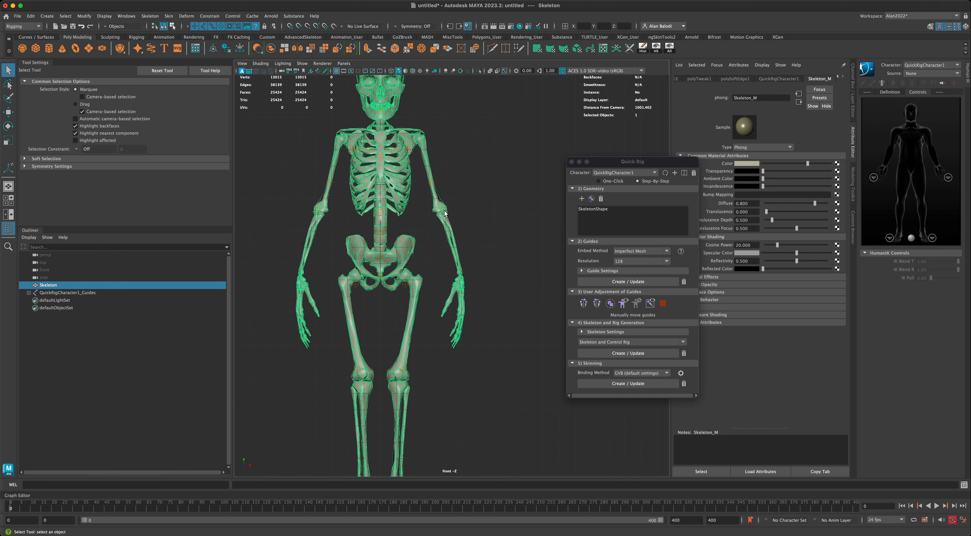
pyautogui.click(445, 213)
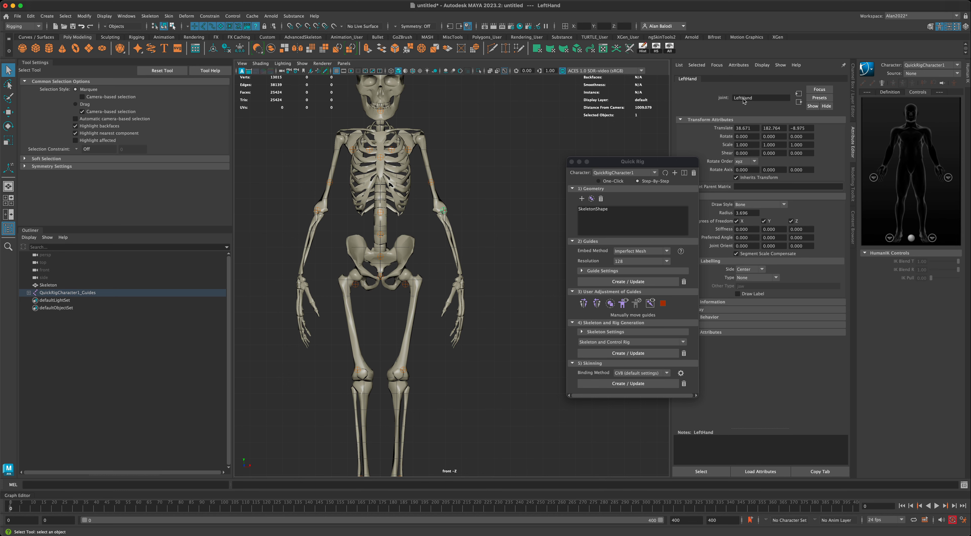
# Move the LeftHand guide down onto the wrist, to 48.925, 141.980, -8.975.
pyautogui.moveTo(658, 159); pyautogui.dragTo(619, 126)
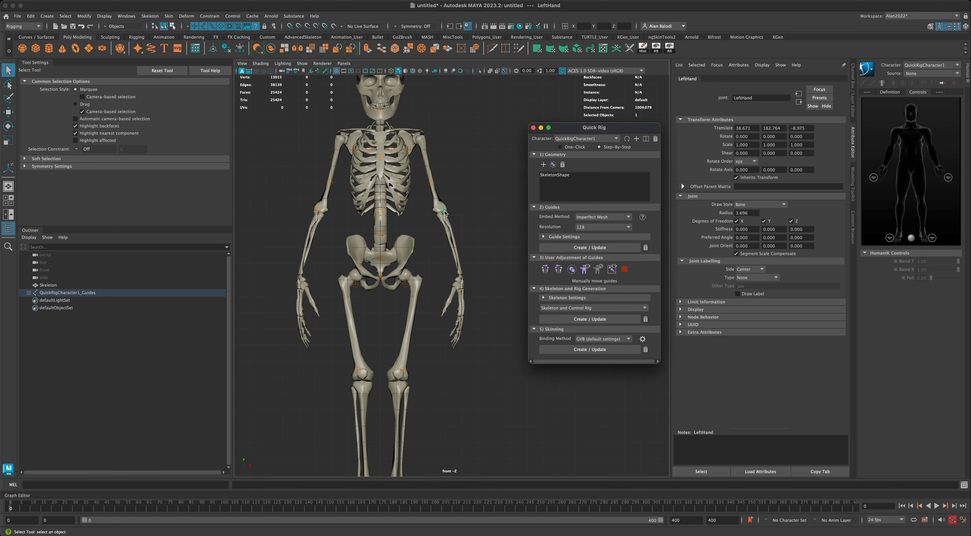
pyautogui.click(9, 112)
pyautogui.moveTo(455, 201); pyautogui.dragTo(470, 263)
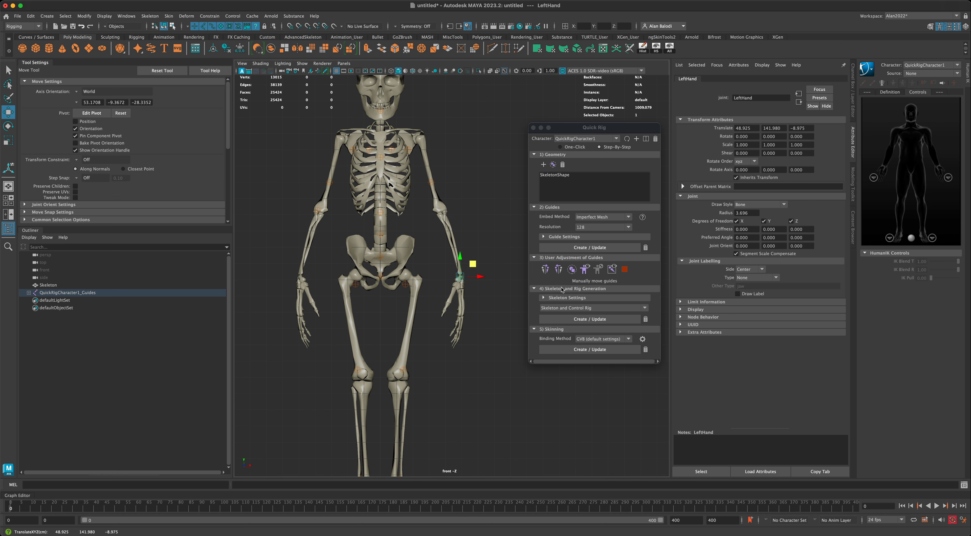
# Move the LeftForeArm guide onto the elbow (37.918, 181.861, -11.516) and update to mirror the right elbow.
pyautogui.click(558, 270)
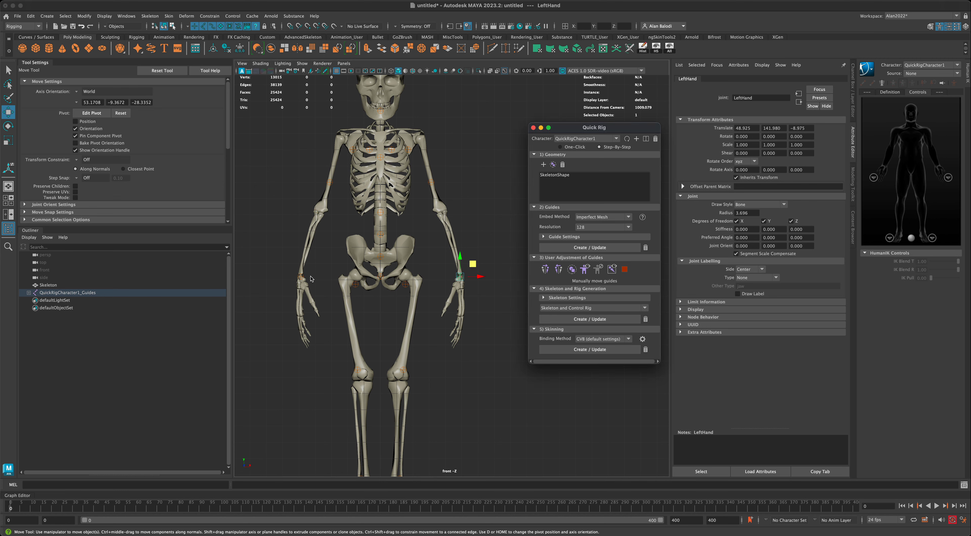
pyautogui.click(431, 182)
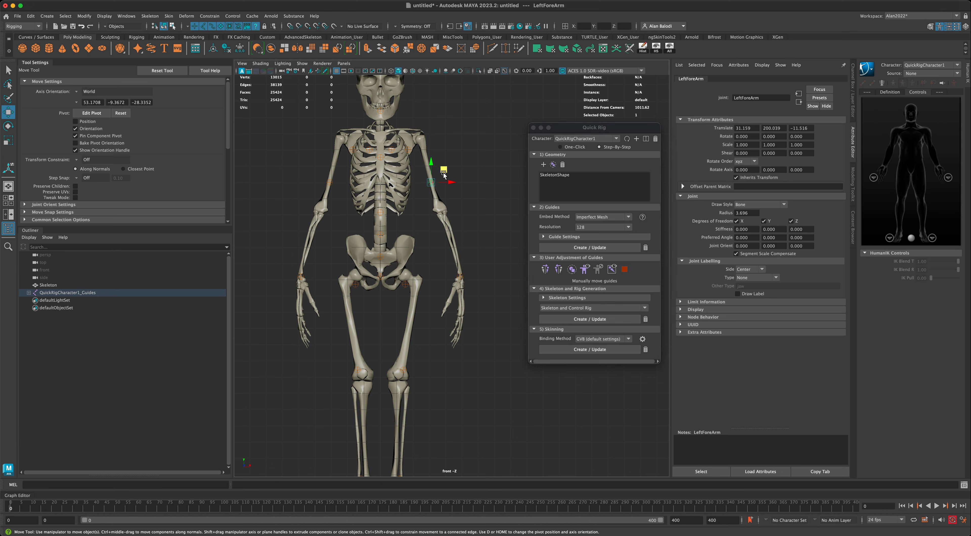
pyautogui.moveTo(444, 168); pyautogui.dragTo(455, 197)
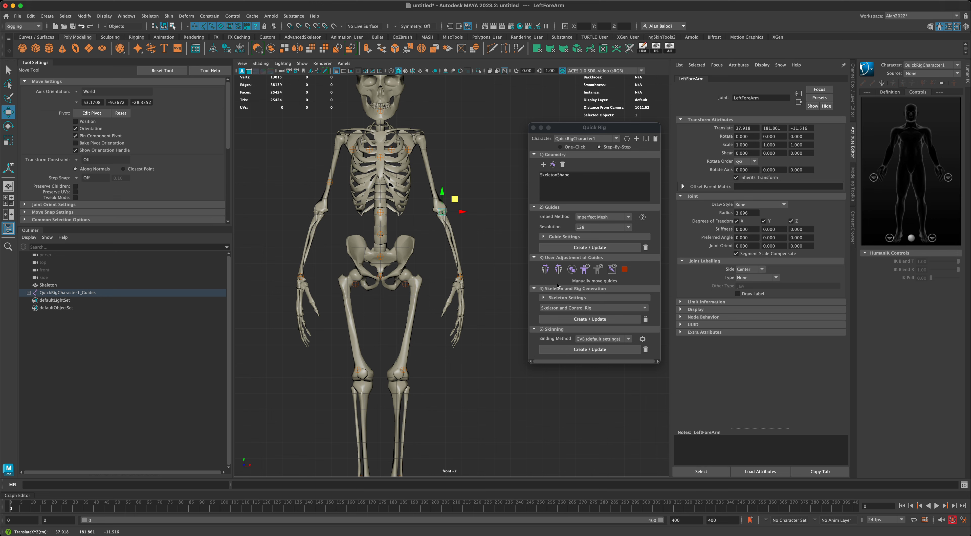
pyautogui.click(557, 269)
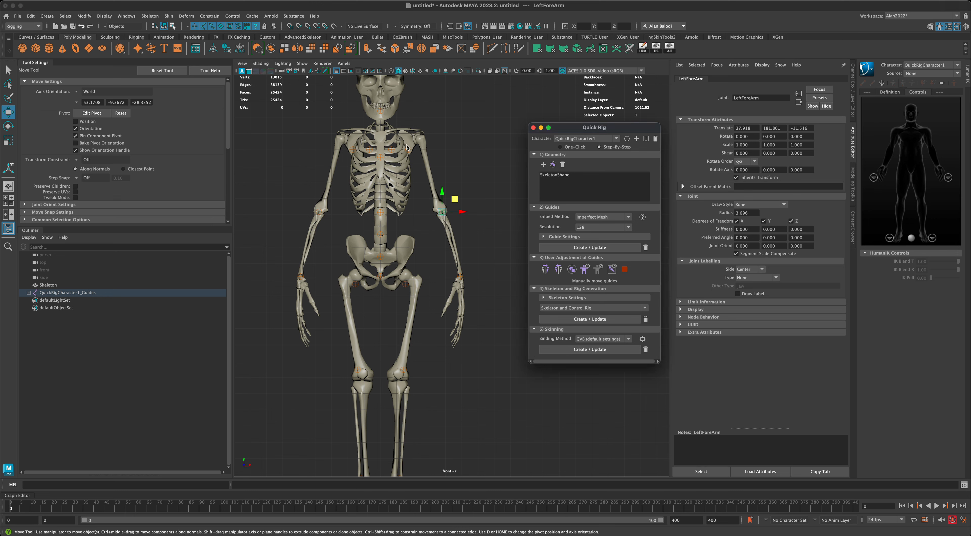
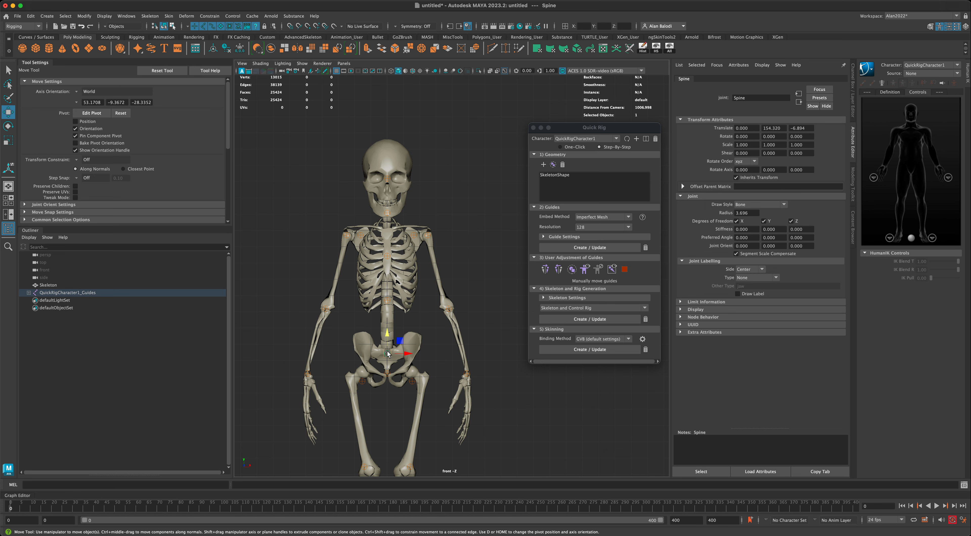
# Raise the Spine guide along the spine and the Hips guide onto the pelvis.
pyautogui.moveTo(387, 352); pyautogui.dragTo(387, 306)
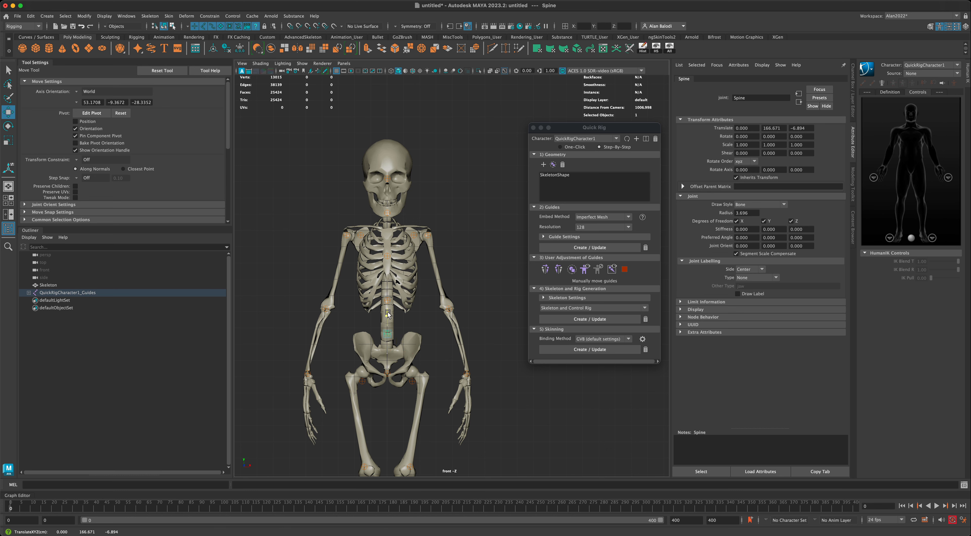
pyautogui.click(387, 373)
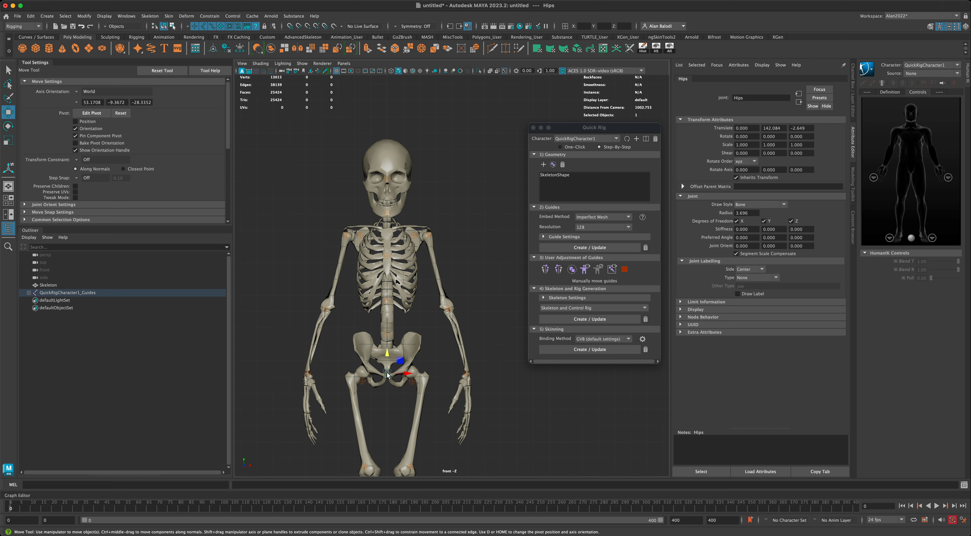
pyautogui.moveTo(388, 356); pyautogui.dragTo(389, 343)
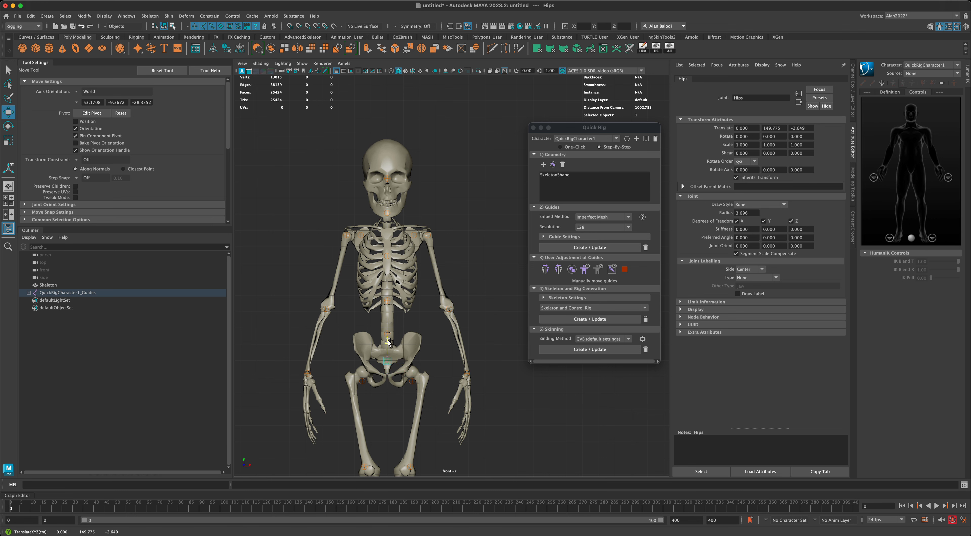
# Move the LeftUpLeg guide into the hip socket and mirror it to the right side.
pyautogui.click(411, 381)
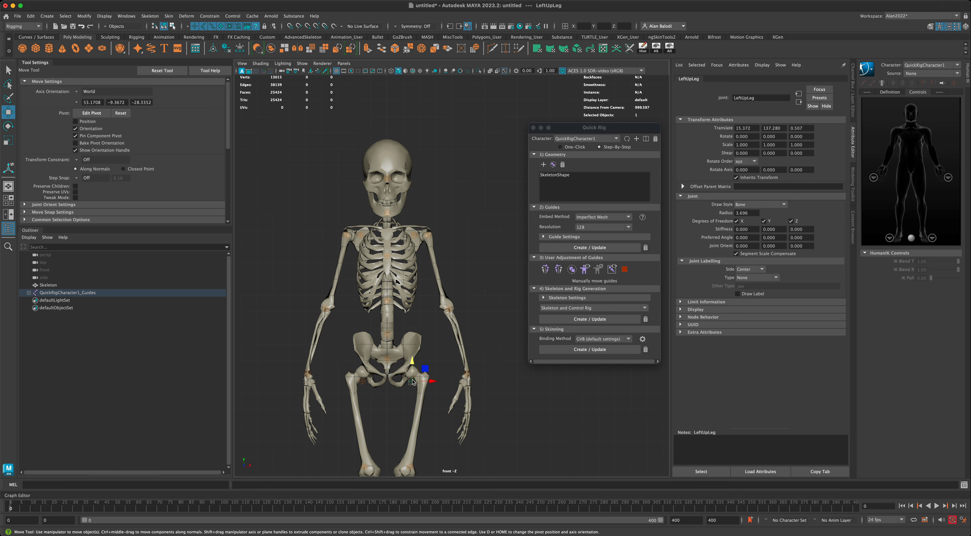
pyautogui.moveTo(424, 369); pyautogui.dragTo(434, 364)
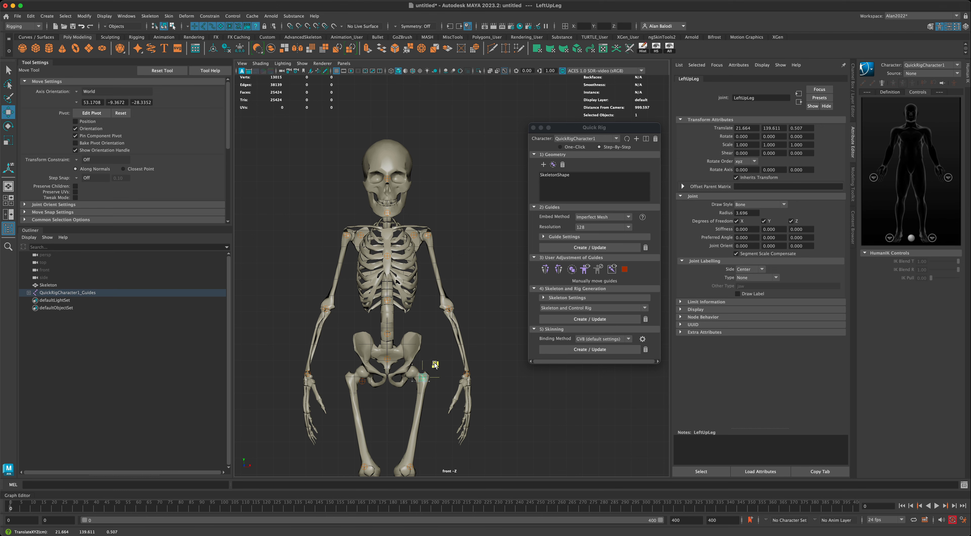
pyautogui.click(558, 271)
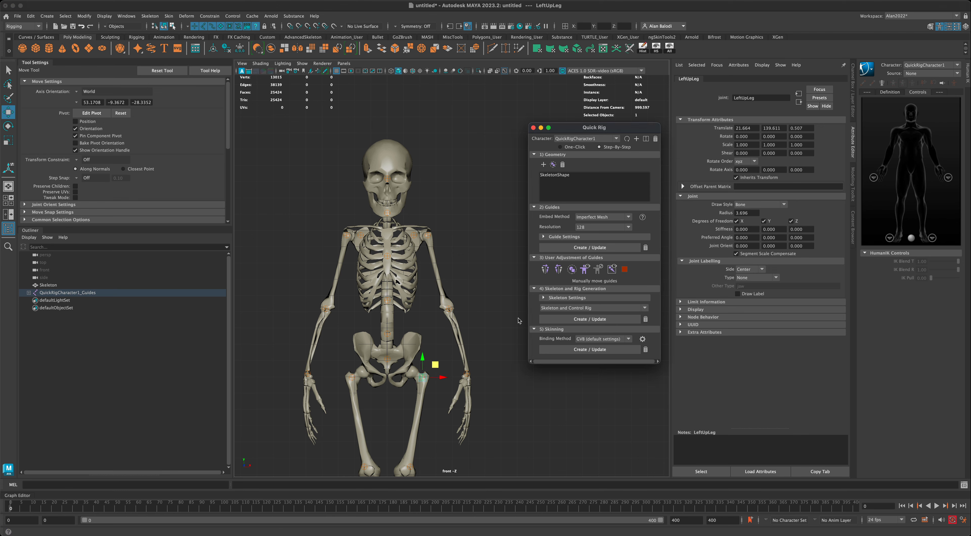
# Move the LeftLeg guide onto the knee joint and mirror it to the right leg.
pyautogui.keyDown('alt'); pyautogui.moveTo(498, 417); pyautogui.dragTo(496, 273, button='middle'); pyautogui.keyUp('alt')
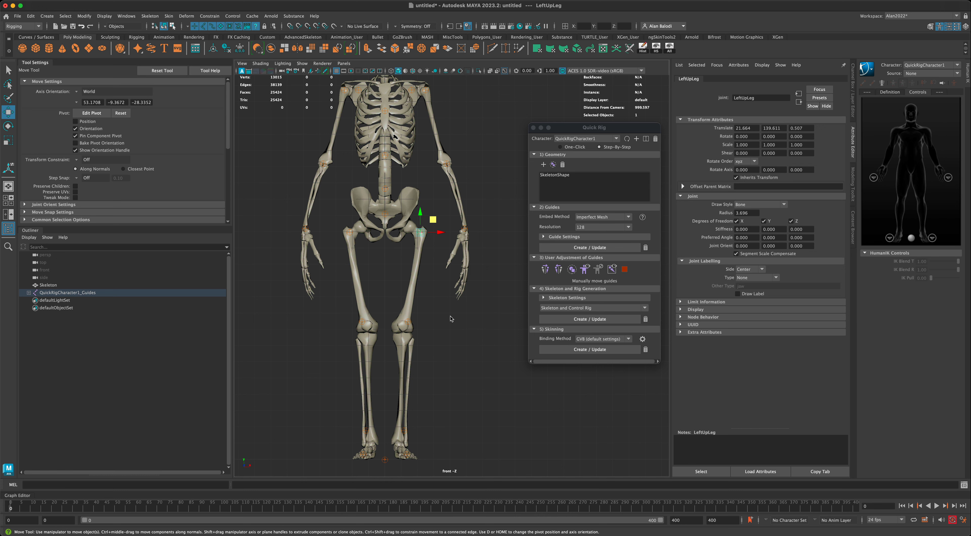
pyautogui.click(407, 321)
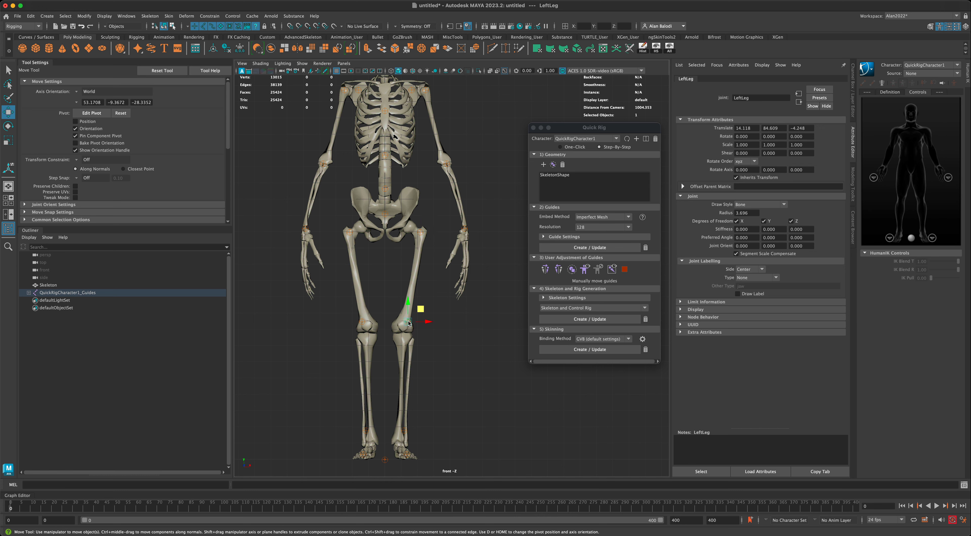
pyautogui.moveTo(416, 316); pyautogui.dragTo(402, 332)
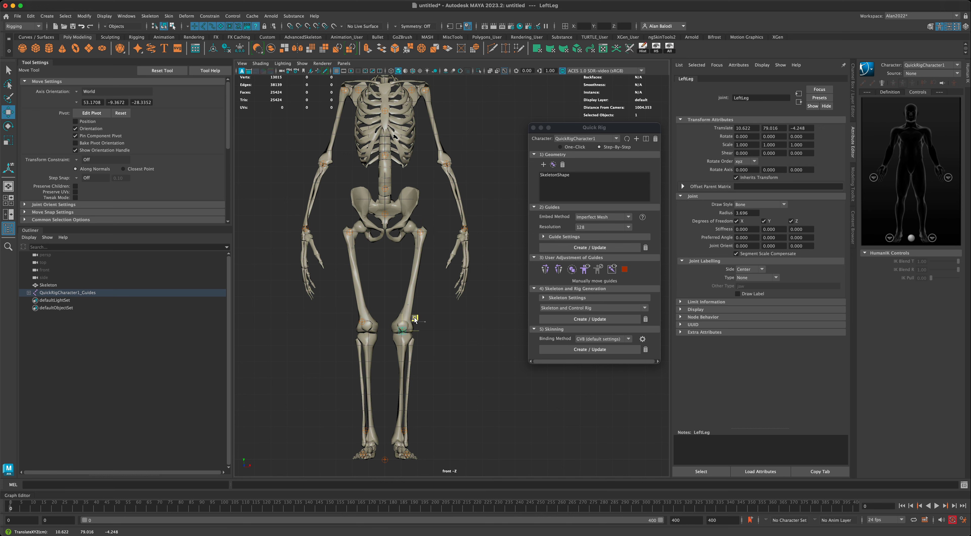
pyautogui.click(558, 269)
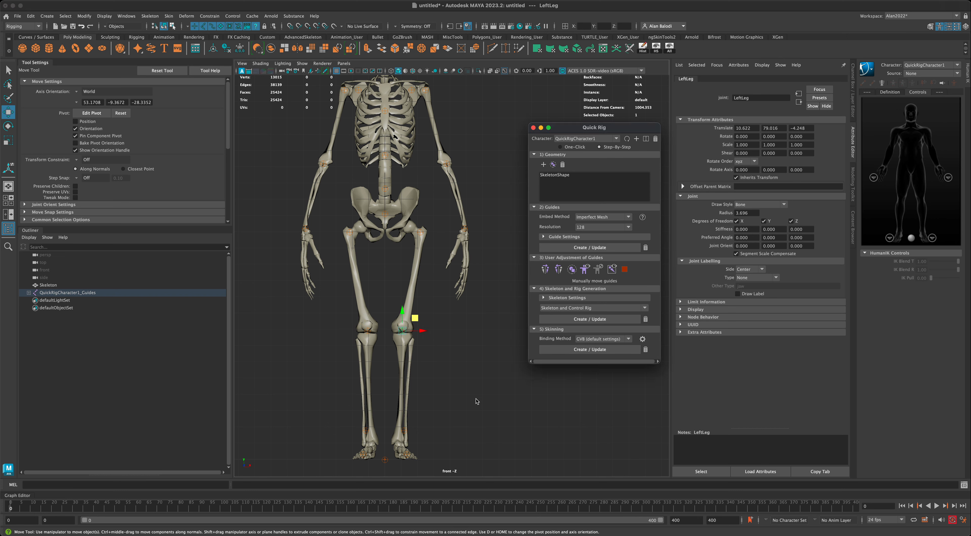
pyautogui.click(404, 429)
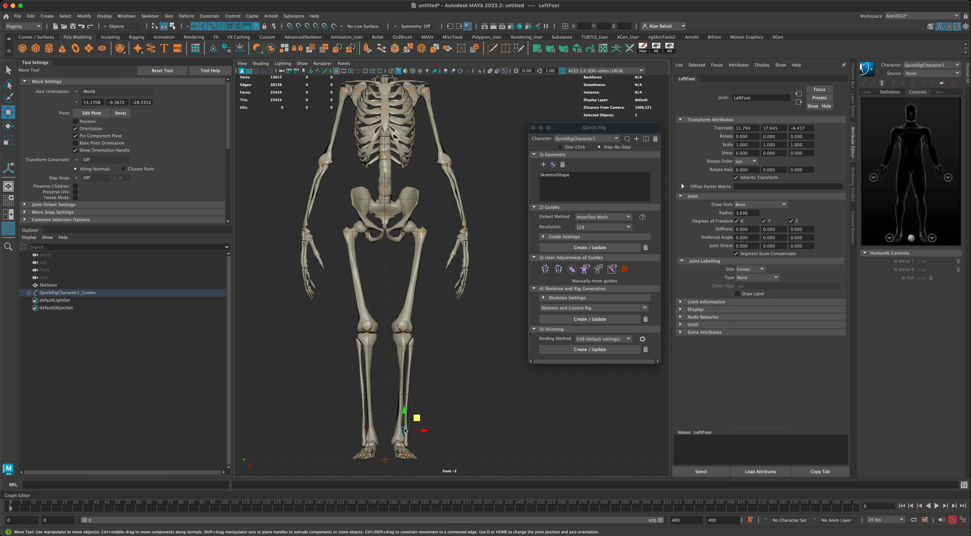
# Lower the LeftFoot guide to the ankle (9.930, 9.954, -6.417) and mirror it to the right foot.
pyautogui.moveTo(416, 418); pyautogui.dragTo(414, 432)
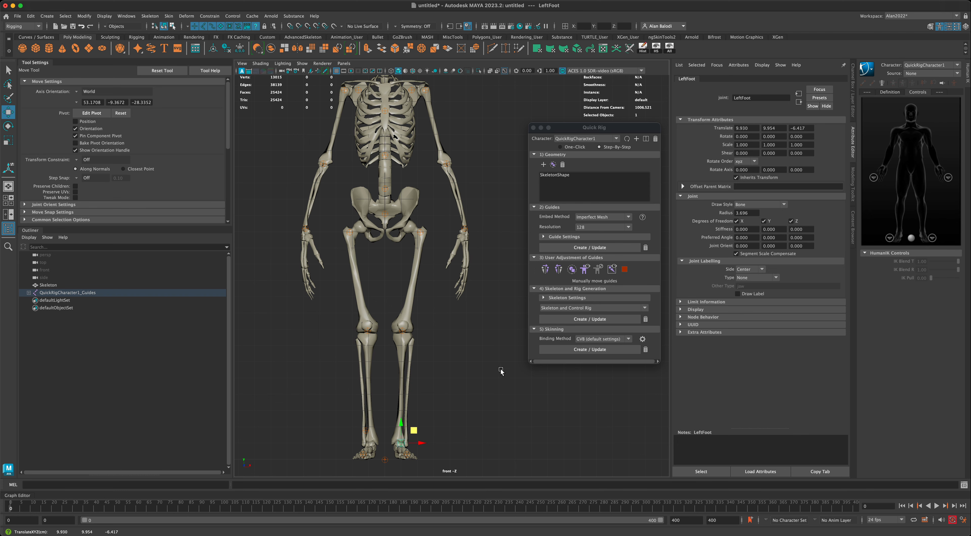
pyautogui.click(560, 270)
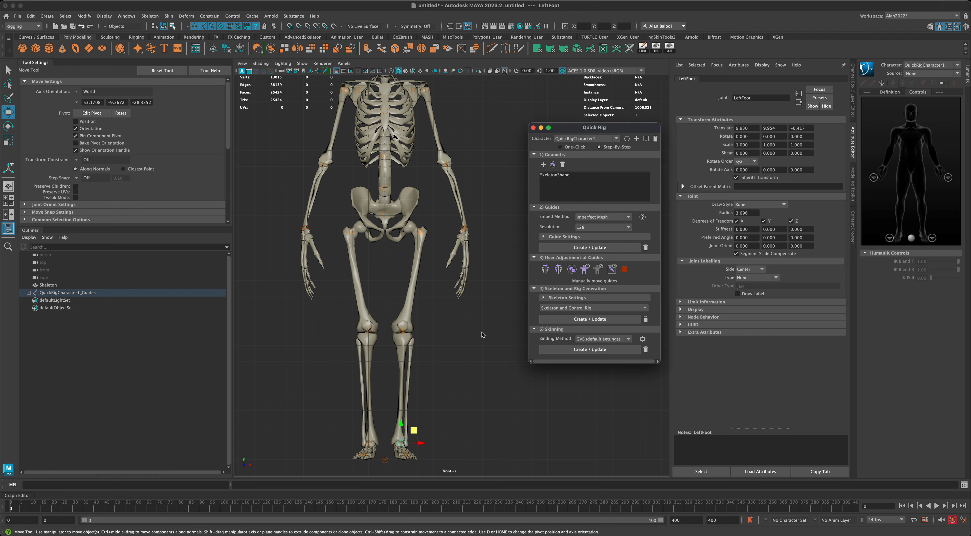
pyautogui.keyDown('alt'); pyautogui.moveTo(483, 335); pyautogui.dragTo(483, 376, button='middle'); pyautogui.keyUp('alt')
pyautogui.scroll(-5, 483, 376)
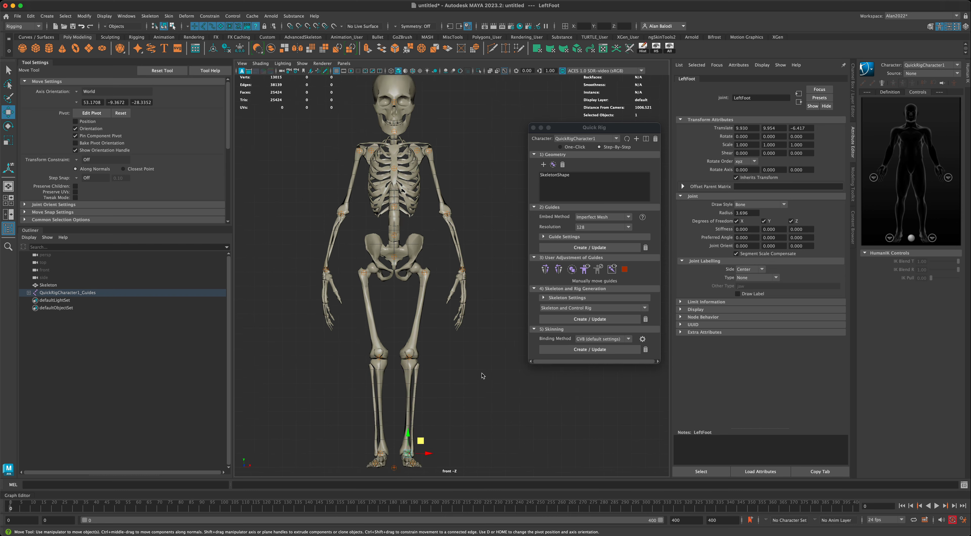
pyautogui.scroll(-1, 483, 376)
# Toggle between the four-view layout and the maximized perspective view, ending on perspective.
pyautogui.press('space')
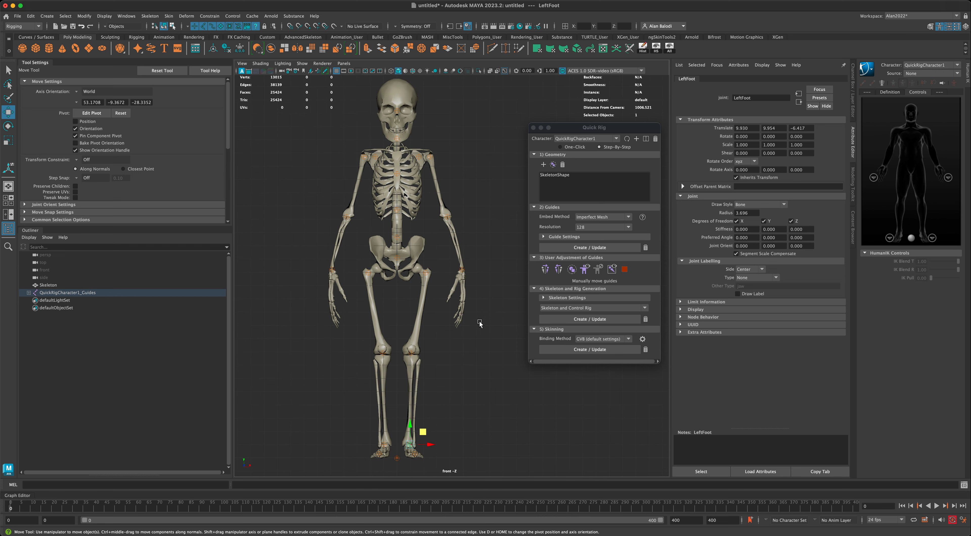
pyautogui.press('space')
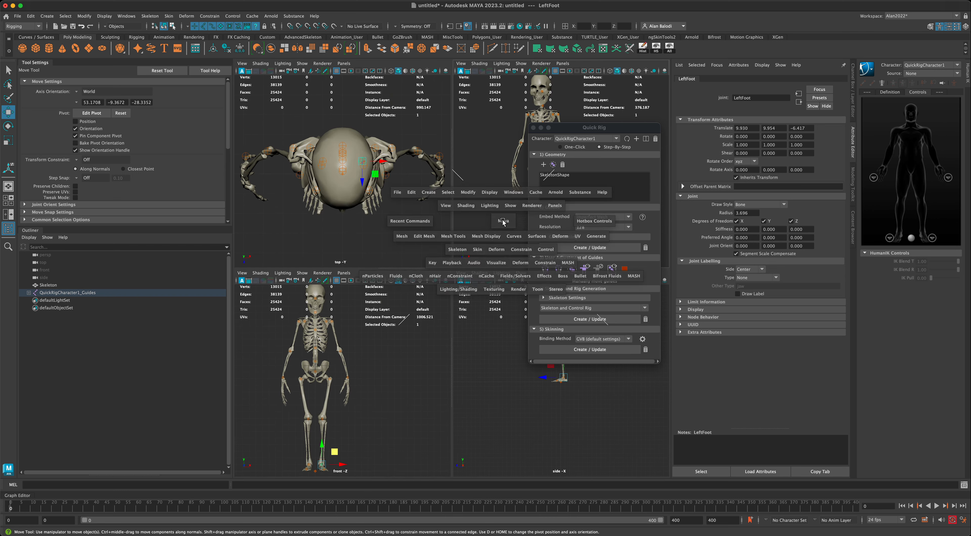
pyautogui.press('space')
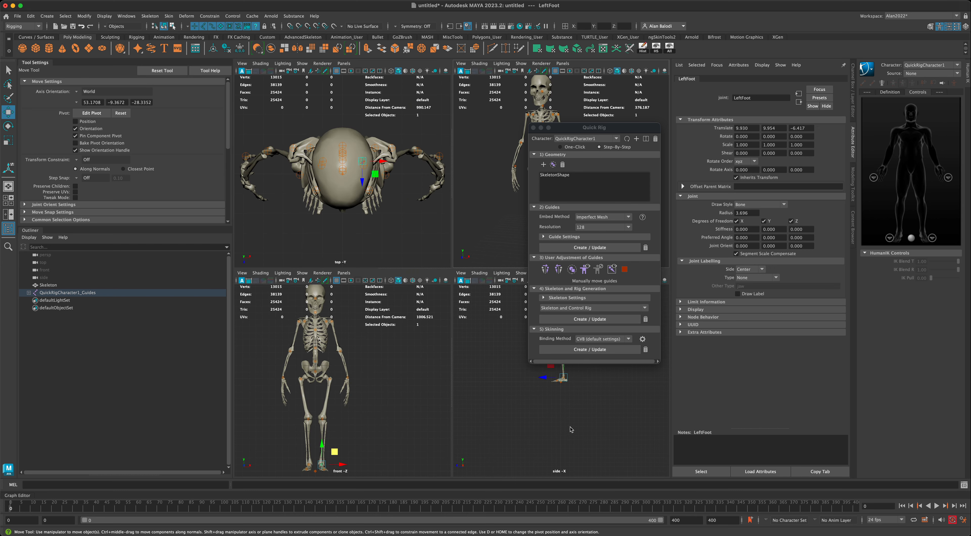
pyautogui.press('space')
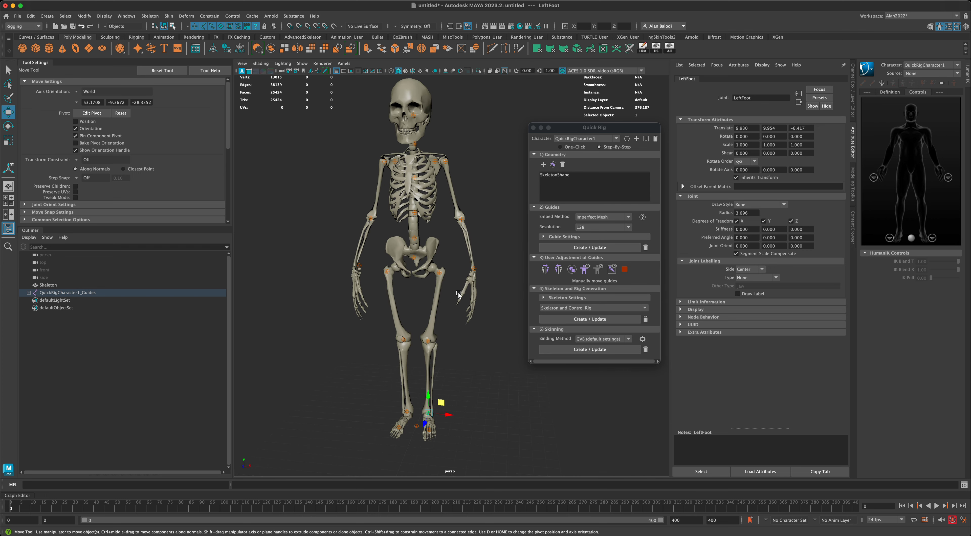
# Orbit the perspective view to check the leg guides from the side.
pyautogui.keyDown('alt'); pyautogui.moveTo(442, 296); pyautogui.dragTo(436, 295); pyautogui.keyUp('alt')
pyautogui.keyDown('alt'); pyautogui.moveTo(448, 320); pyautogui.dragTo(422, 303, button='middle'); pyautogui.keyUp('alt')
pyautogui.scroll(5, 426, 313)
pyautogui.keyDown('alt'); pyautogui.moveTo(424, 305); pyautogui.dragTo(449, 306); pyautogui.keyUp('alt')
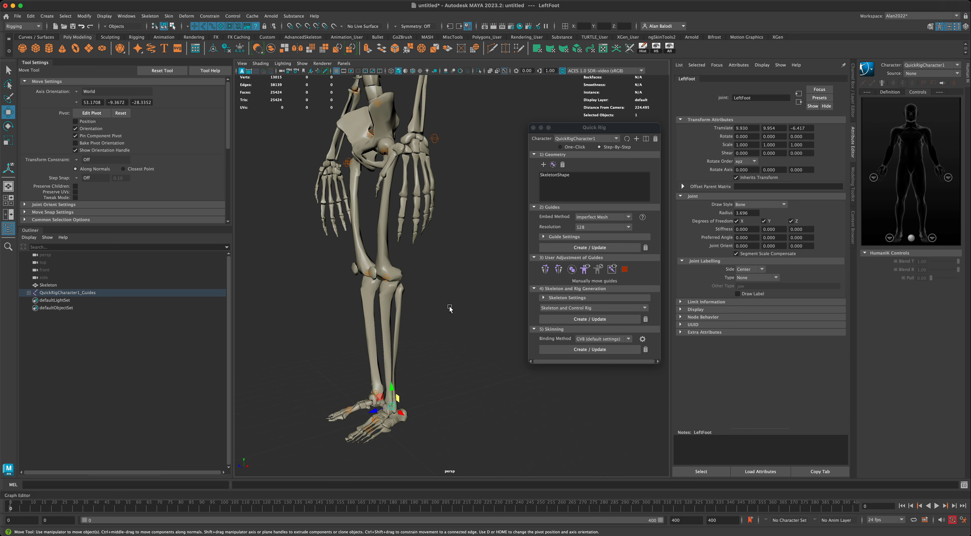
pyautogui.click(390, 280)
pyautogui.keyDown('alt'); pyautogui.moveTo(390, 280); pyautogui.dragTo(450, 241); pyautogui.keyUp('alt')
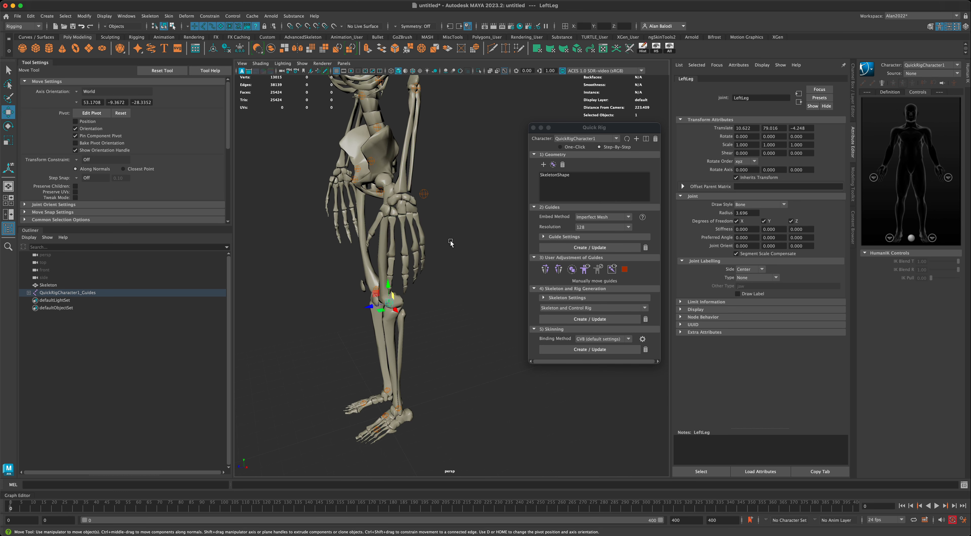
# Move the LeftHand guide into the wrist and mirror it to the right hand.
pyautogui.click(424, 195)
pyautogui.scroll(5, 452, 231)
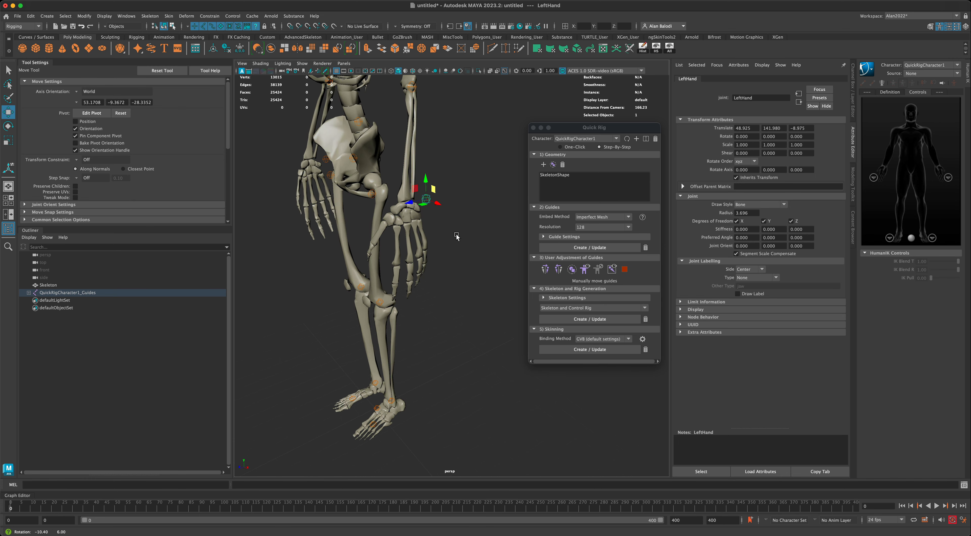
pyautogui.moveTo(409, 203); pyautogui.dragTo(440, 228)
pyautogui.moveTo(380, 195); pyautogui.dragTo(381, 195)
pyautogui.click(546, 269)
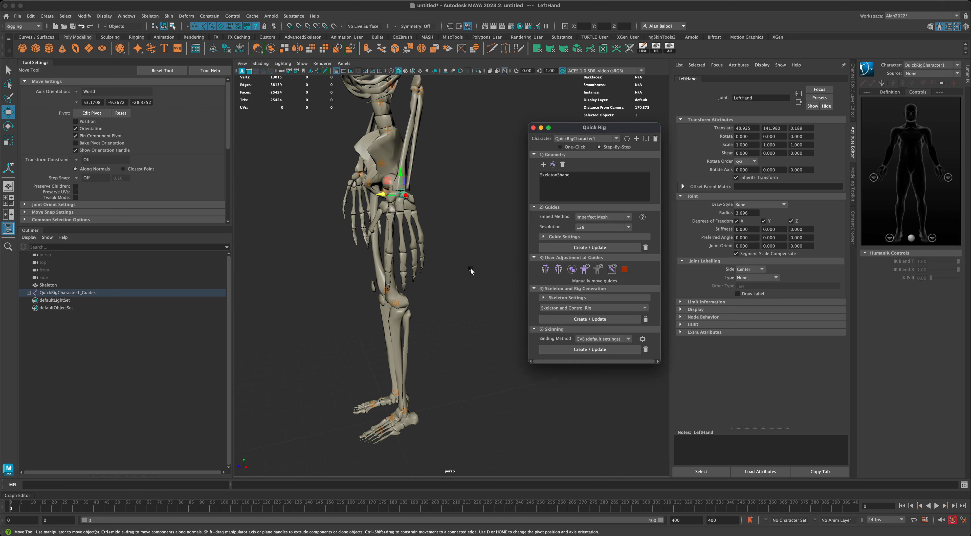
# Shift the LeftArm guide into the shoulder joint.
pyautogui.keyDown('alt'); pyautogui.moveTo(471, 270); pyautogui.dragTo(464, 370, button='middle'); pyautogui.keyUp('alt')
pyautogui.click(410, 210)
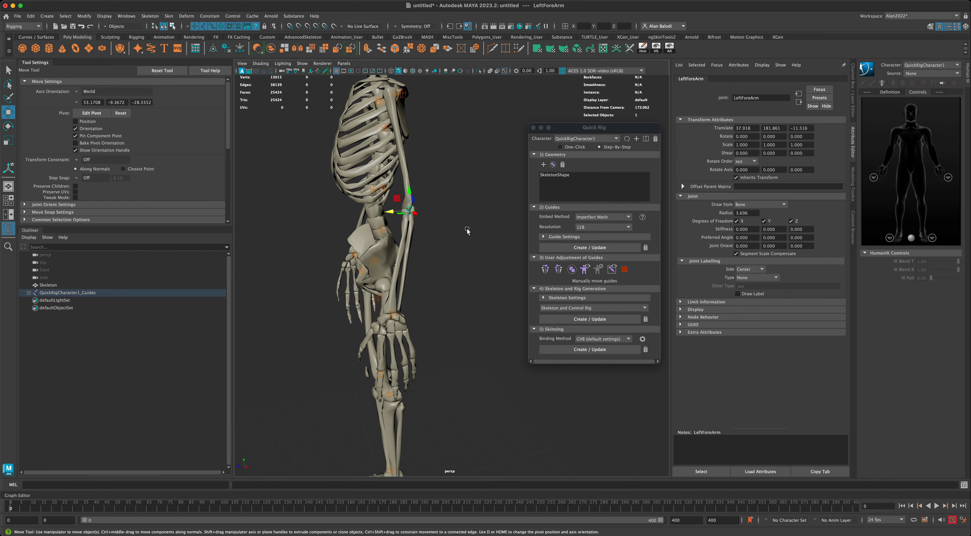
pyautogui.keyDown('alt'); pyautogui.moveTo(464, 230); pyautogui.dragTo(390, 231); pyautogui.keyUp('alt')
pyautogui.click(420, 170)
pyautogui.moveTo(457, 247)
pyautogui.keyDown('alt'); pyautogui.mouseDown()
pyautogui.moveTo(420, 230)
pyautogui.moveTo(484, 223)
pyautogui.moveTo(415, 193)
pyautogui.moveTo(461, 188)
pyautogui.moveTo(356, 204)
pyautogui.moveTo(465, 251)
pyautogui.moveTo(487, 231)
pyautogui.moveTo(475, 253)
pyautogui.moveTo(458, 233)
pyautogui.mouseUp(); pyautogui.keyUp('alt')
pyautogui.click(559, 272)
# Fit the LeftShoulder guide at Z -9.386 and mirror the arm guides to the right.
pyautogui.click(407, 188)
pyautogui.click(558, 269)
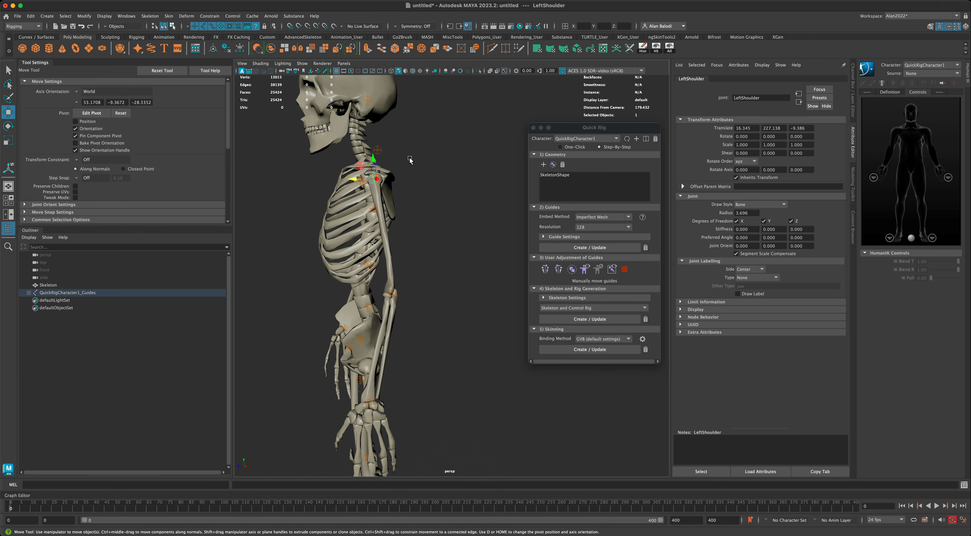
pyautogui.click(378, 152)
pyautogui.keyDown('alt'); pyautogui.moveTo(378, 151); pyautogui.dragTo(328, 147); pyautogui.keyUp('alt')
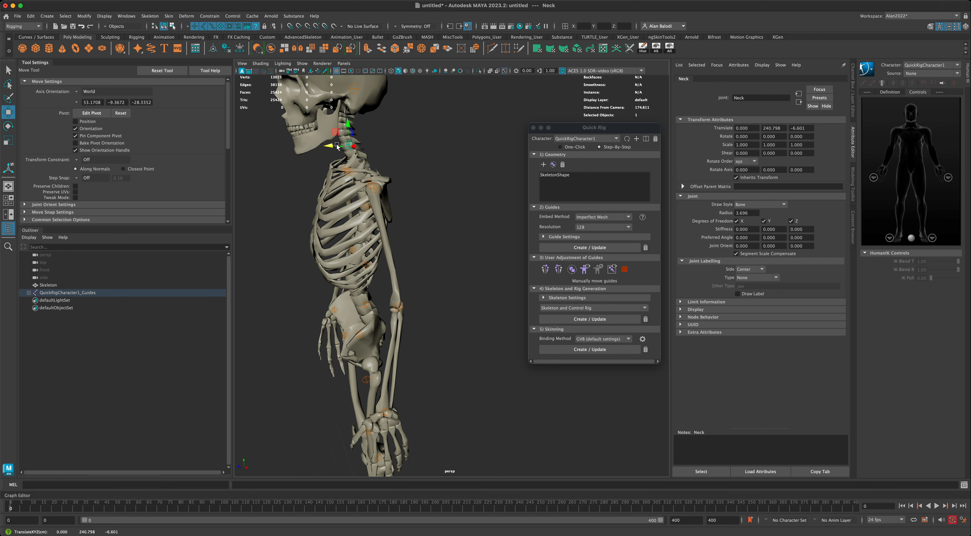
# Move the Neck guide into the spine and the Head guide into the skull (0, 263.245, -0.649).
pyautogui.keyDown('alt'); pyautogui.moveTo(479, 172); pyautogui.dragTo(471, 168); pyautogui.keyUp('alt')
pyautogui.keyDown('alt'); pyautogui.moveTo(476, 224); pyautogui.dragTo(477, 222); pyautogui.keyUp('alt')
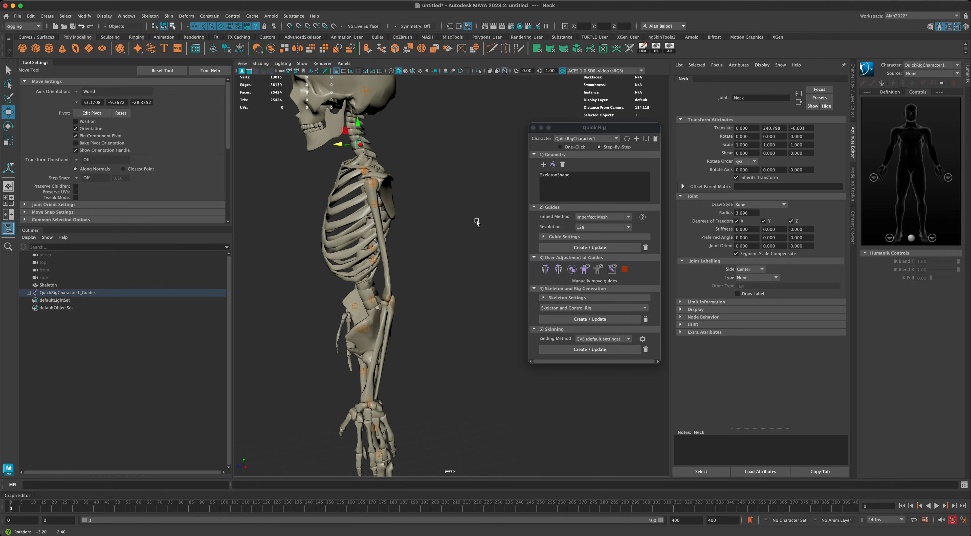
pyautogui.keyDown('alt'); pyautogui.moveTo(462, 192); pyautogui.dragTo(476, 259, button='middle'); pyautogui.keyUp('alt')
pyautogui.click(381, 164)
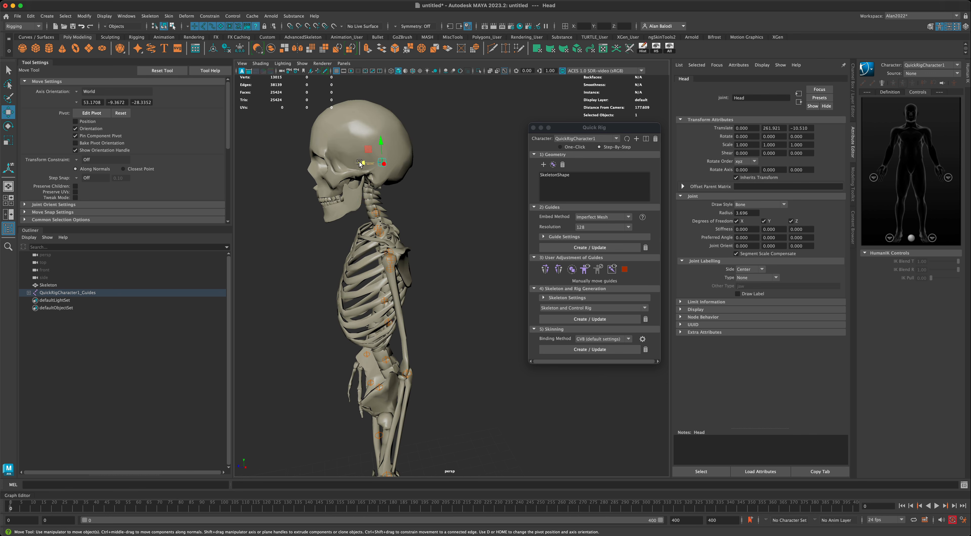
pyautogui.moveTo(360, 163); pyautogui.dragTo(355, 140)
# Tumble and zoom the perspective view to a straight front view of the whole skeleton.
pyautogui.keyDown('alt'); pyautogui.moveTo(416, 187); pyautogui.dragTo(452, 226); pyautogui.keyUp('alt')
pyautogui.scroll(-4, 460, 283)
pyautogui.scroll(-4, 461, 290)
pyautogui.keyDown('alt'); pyautogui.moveTo(467, 321); pyautogui.dragTo(448, 225, button='middle'); pyautogui.keyUp('alt')
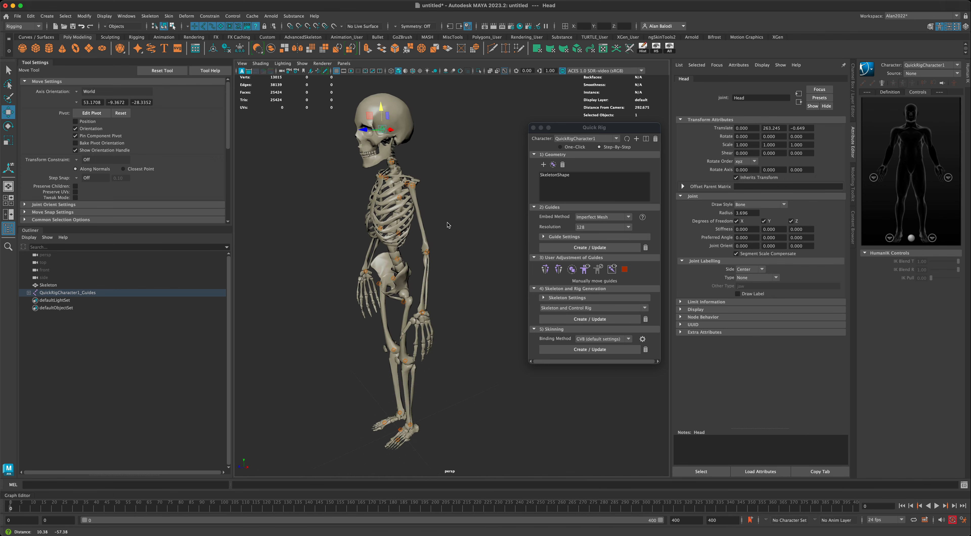
pyautogui.keyDown('alt'); pyautogui.moveTo(449, 225); pyautogui.dragTo(483, 265); pyautogui.keyUp('alt')
pyautogui.keyDown('alt'); pyautogui.moveTo(498, 361); pyautogui.dragTo(486, 325, button='middle'); pyautogui.keyUp('alt')
pyautogui.keyDown('alt'); pyautogui.moveTo(486, 327); pyautogui.dragTo(461, 362); pyautogui.keyUp('alt')
pyautogui.scroll(3, 491, 318)
pyautogui.scroll(-3, 491, 316)
pyautogui.scroll(-3, 456, 336)
pyautogui.scroll(3, 461, 362)
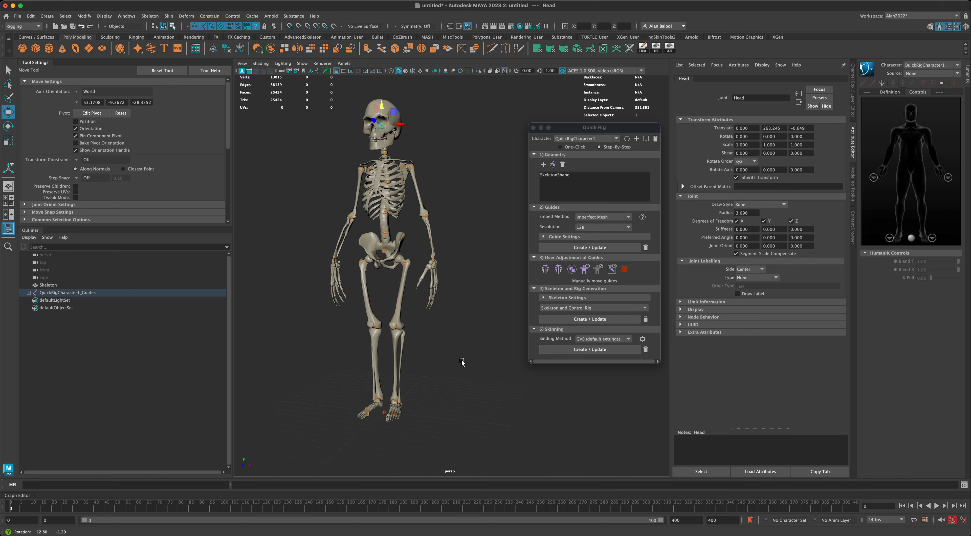
pyautogui.keyDown('alt'); pyautogui.moveTo(461, 361); pyautogui.dragTo(468, 369, button='middle'); pyautogui.keyUp('alt')
pyautogui.keyDown('alt'); pyautogui.moveTo(468, 368); pyautogui.dragTo(472, 357); pyautogui.keyUp('alt')
pyautogui.keyDown('alt'); pyautogui.moveTo(472, 358); pyautogui.dragTo(474, 365, button='middle'); pyautogui.keyUp('alt')
pyautogui.keyDown('alt'); pyautogui.moveTo(473, 354); pyautogui.dragTo(486, 359); pyautogui.keyUp('alt')
pyautogui.keyDown('alt'); pyautogui.moveTo(472, 263); pyautogui.dragTo(473, 288); pyautogui.keyUp('alt')
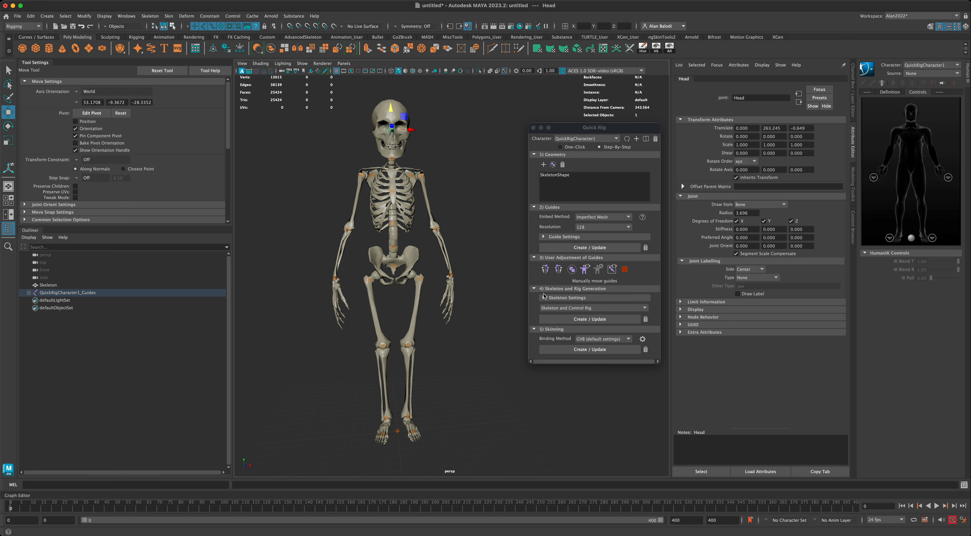
# Build the skeleton and control rig with T-Stance Correction and Mirrored Behavior from Skeleton Settings.
pyautogui.click(561, 301)
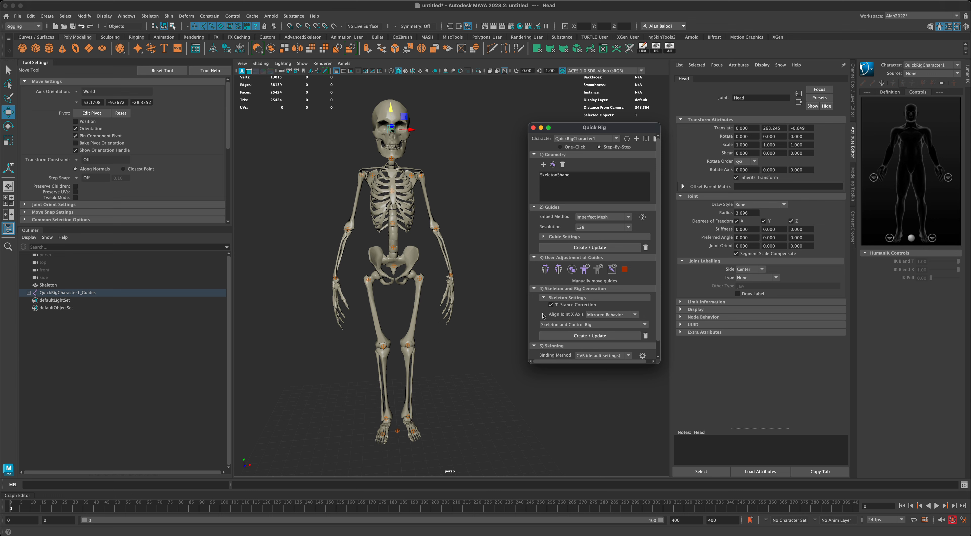
pyautogui.click(603, 325)
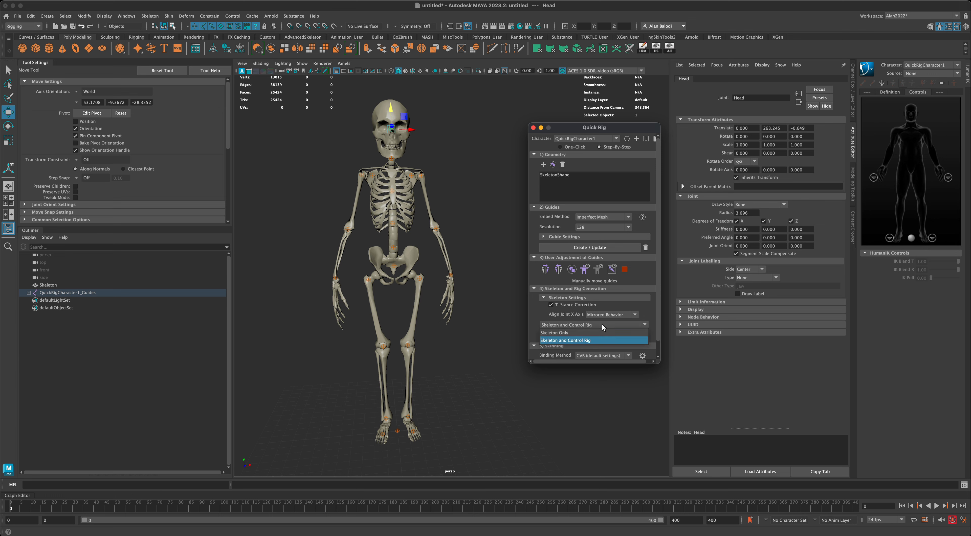
pyautogui.click(602, 324)
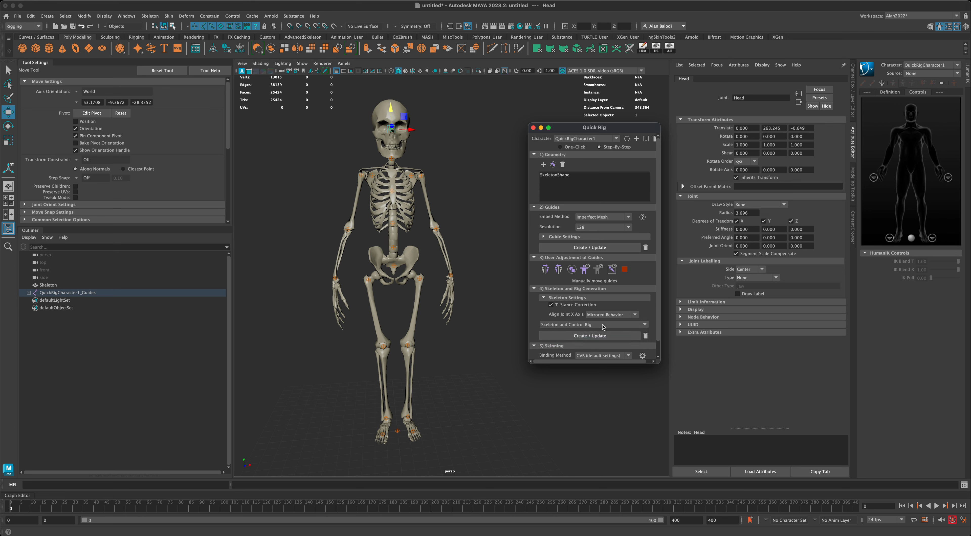
pyautogui.scroll(-1, 538, 315)
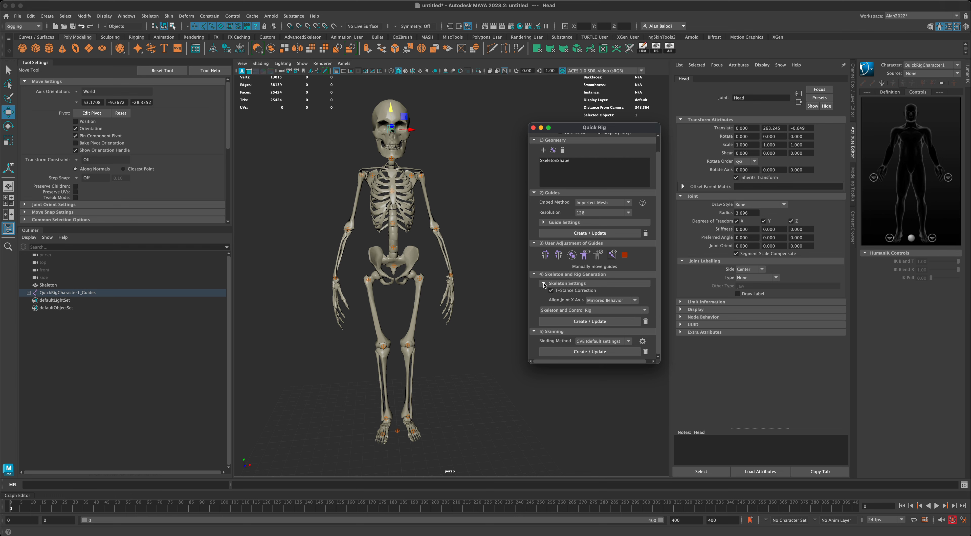
pyautogui.click(603, 321)
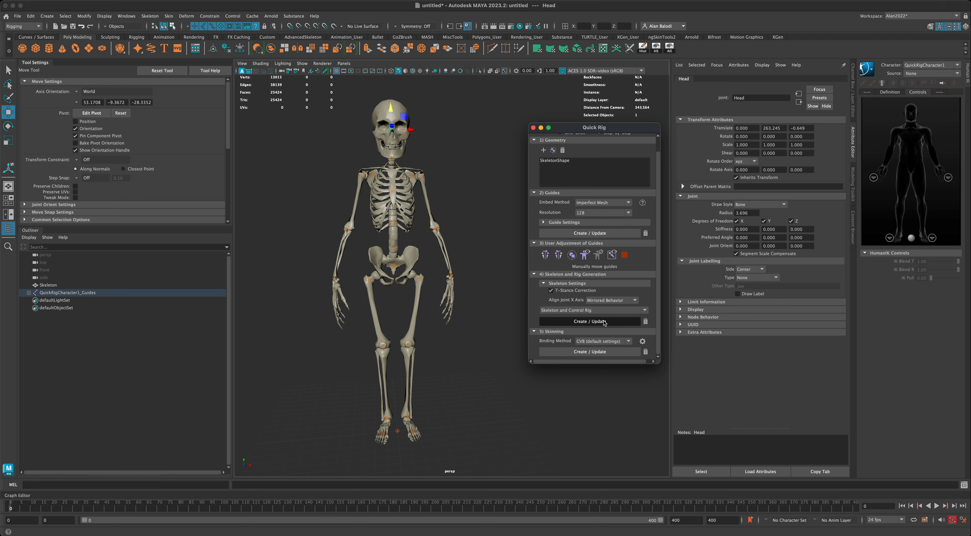
# Orbit around the skeleton to inspect the newly built control rig.
pyautogui.keyDown('alt'); pyautogui.moveTo(487, 326); pyautogui.dragTo(428, 281); pyautogui.keyUp('alt')
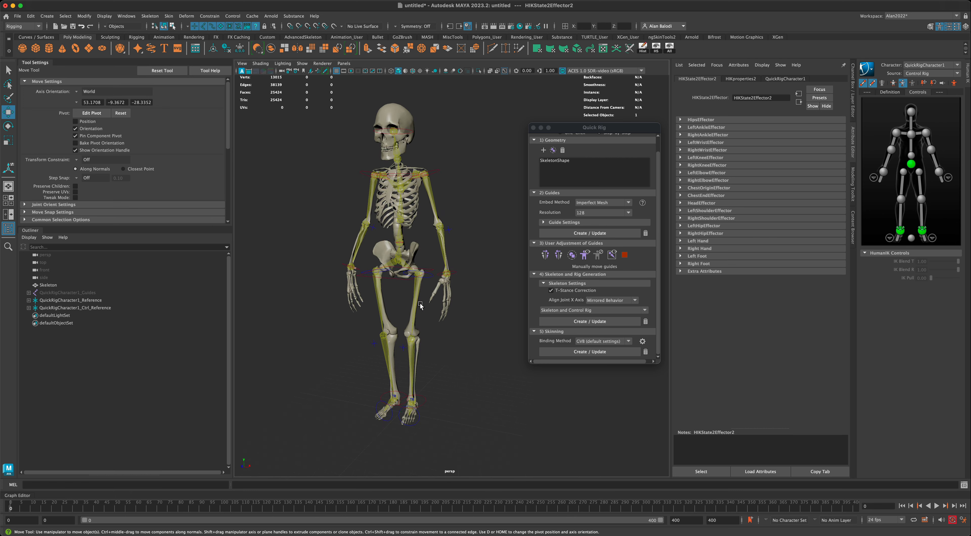
pyautogui.keyDown('alt'); pyautogui.moveTo(457, 369); pyautogui.dragTo(450, 296); pyautogui.keyUp('alt')
pyautogui.keyDown('alt'); pyautogui.moveTo(455, 365); pyautogui.dragTo(482, 339); pyautogui.keyUp('alt')
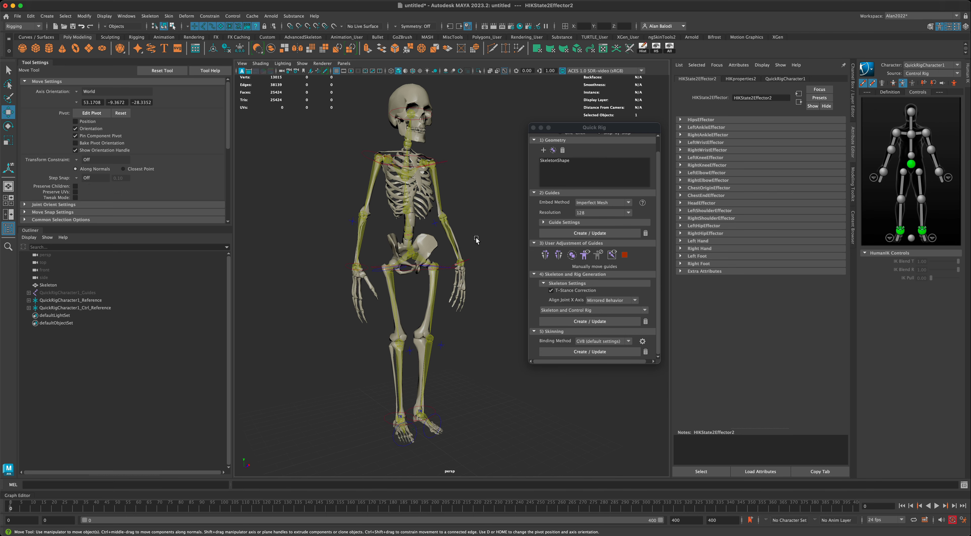
pyautogui.keyDown('alt'); pyautogui.moveTo(476, 241); pyautogui.dragTo(467, 250); pyautogui.keyUp('alt')
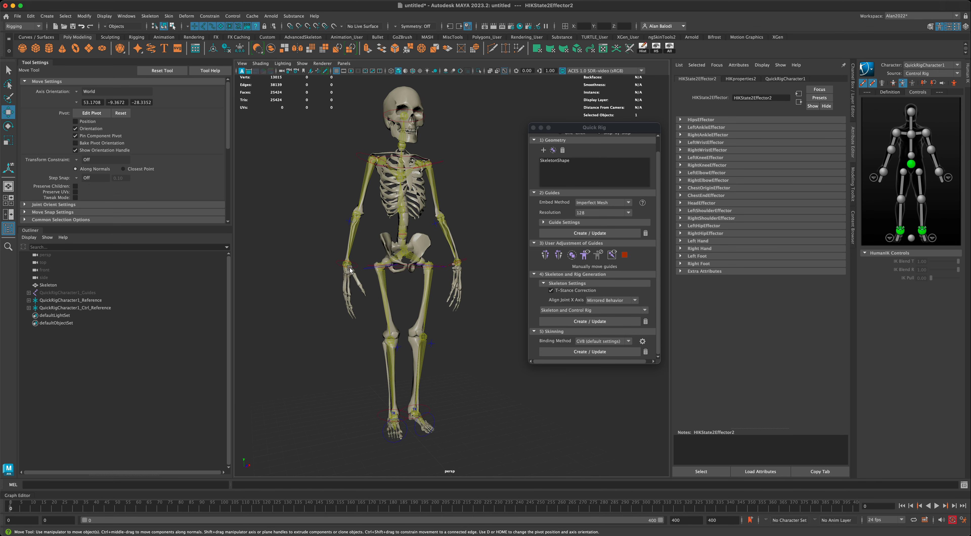
pyautogui.keyDown('alt'); pyautogui.moveTo(349, 268); pyautogui.dragTo(352, 161); pyautogui.keyUp('alt')
pyautogui.keyDown('alt'); pyautogui.moveTo(460, 184); pyautogui.dragTo(526, 311); pyautogui.keyUp('alt')
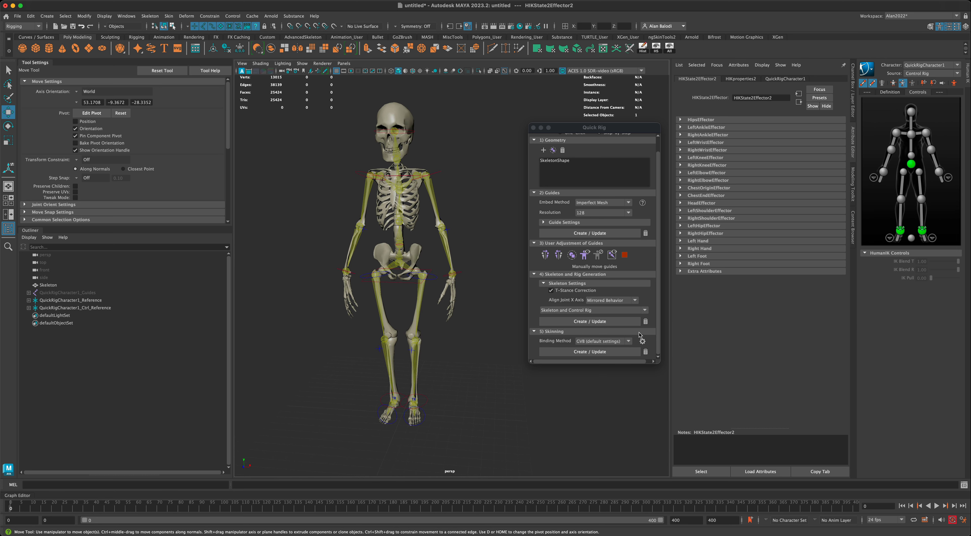
# Enlarge the Quick Rig window and bring up the Bind Skin options from the Skinning section.
pyautogui.click(660, 359)
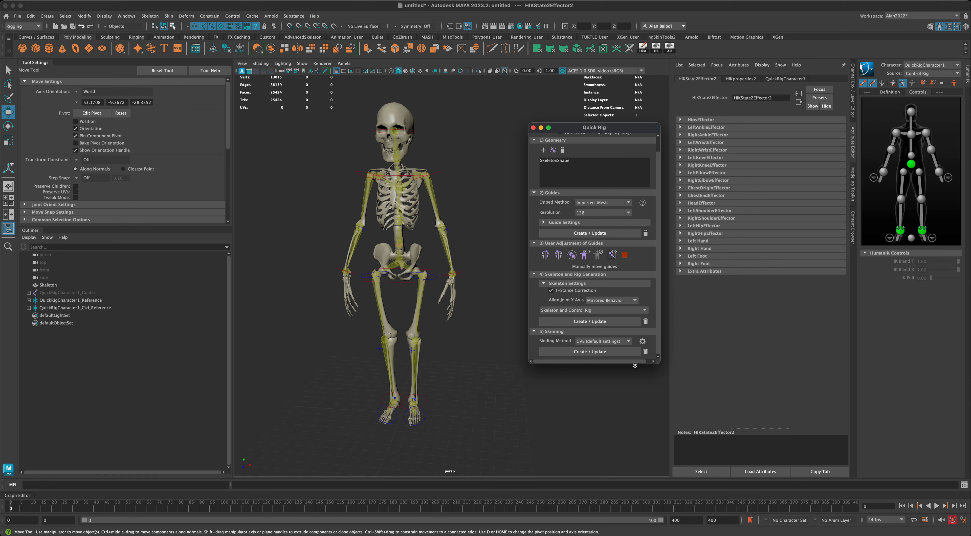
pyautogui.moveTo(635, 365); pyautogui.dragTo(640, 400)
pyautogui.keyDown('alt'); pyautogui.moveTo(471, 314); pyautogui.dragTo(470, 314); pyautogui.keyUp('alt')
pyautogui.keyDown('alt'); pyautogui.moveTo(470, 314); pyautogui.dragTo(476, 307, button='middle'); pyautogui.keyUp('alt')
pyautogui.keyDown('alt'); pyautogui.moveTo(475, 307); pyautogui.dragTo(476, 311); pyautogui.keyUp('alt')
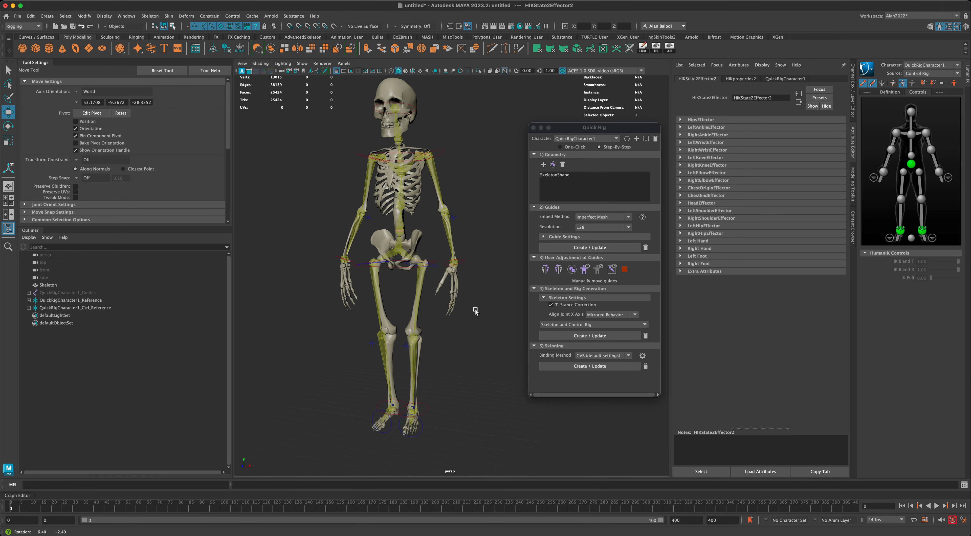
pyautogui.keyDown('alt'); pyautogui.moveTo(475, 311); pyautogui.dragTo(478, 316, button='right'); pyautogui.keyUp('alt')
pyautogui.keyDown('alt'); pyautogui.moveTo(479, 318); pyautogui.dragTo(490, 289); pyautogui.keyUp('alt')
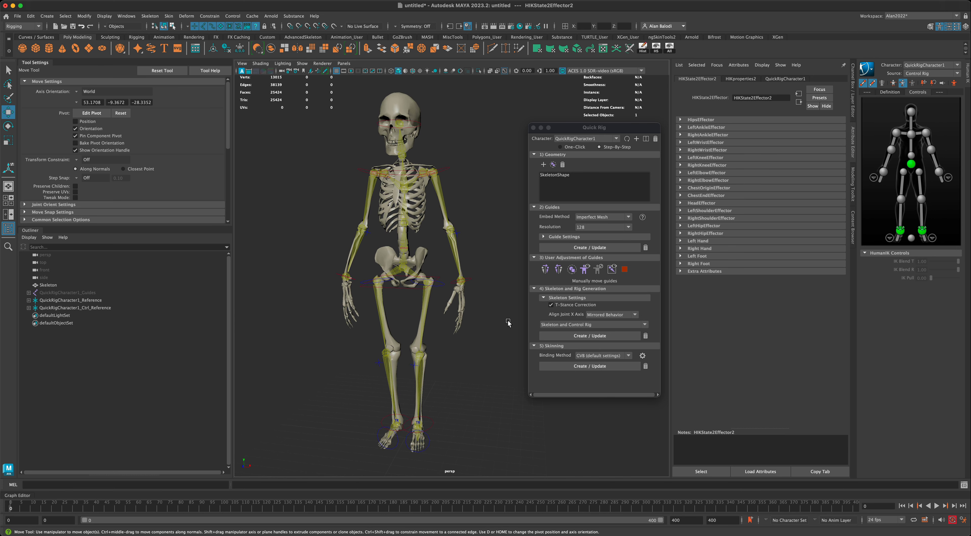
pyautogui.click(642, 356)
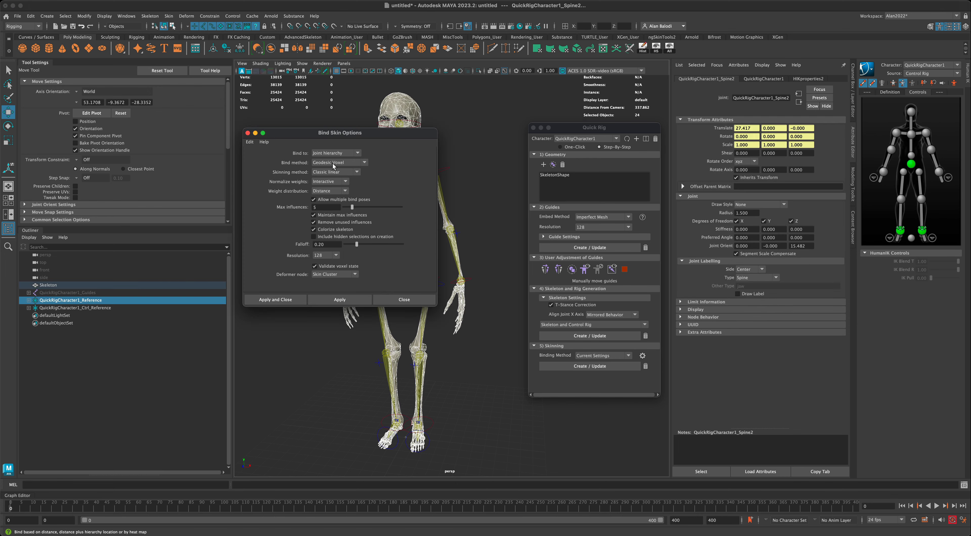
# Reset the Bind Skin Options to their defaults and move the dialog off the skeleton.
pyautogui.click(250, 142)
pyautogui.click(279, 156)
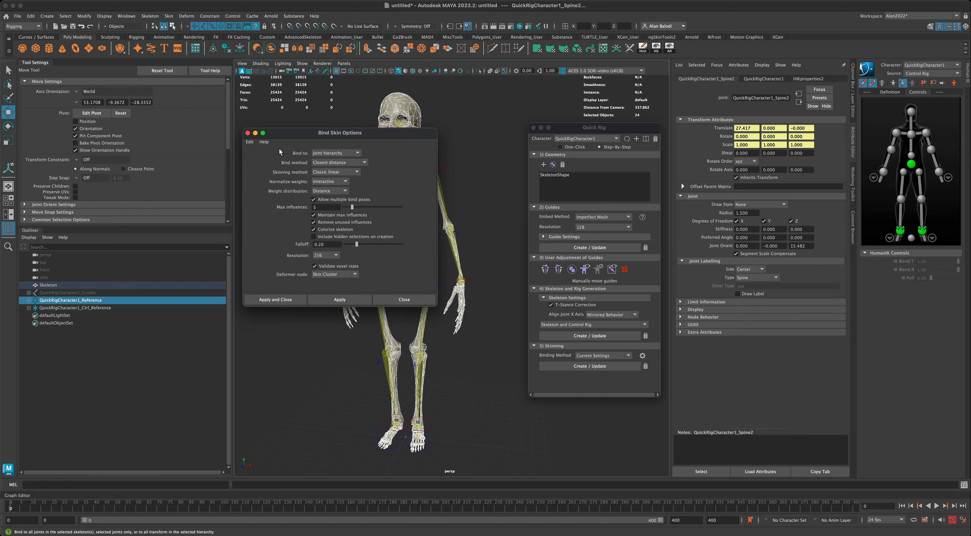
pyautogui.moveTo(296, 136); pyautogui.dragTo(183, 173)
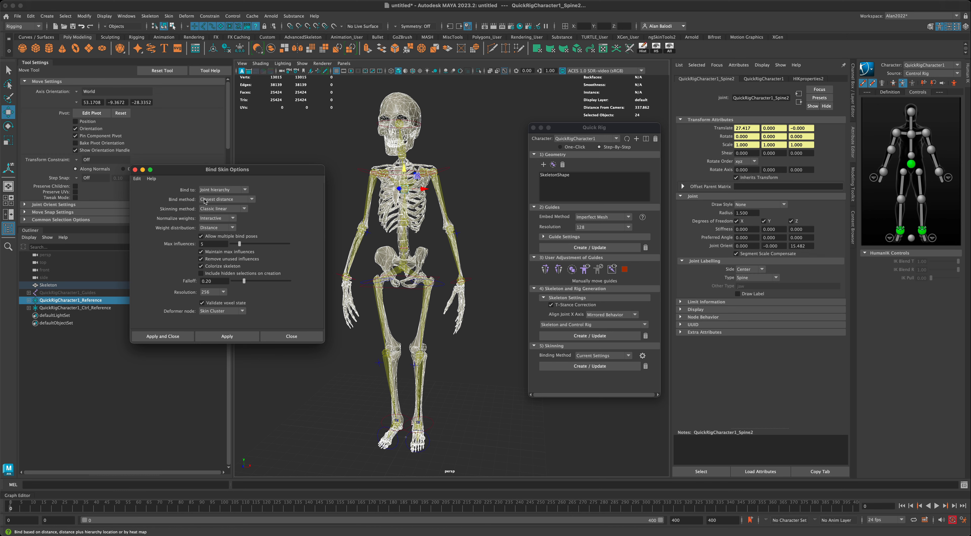
# Bind the skin with Geodesic Voxel and Neighbors weight distribution, creating skinCluster1.
pyautogui.click(252, 203)
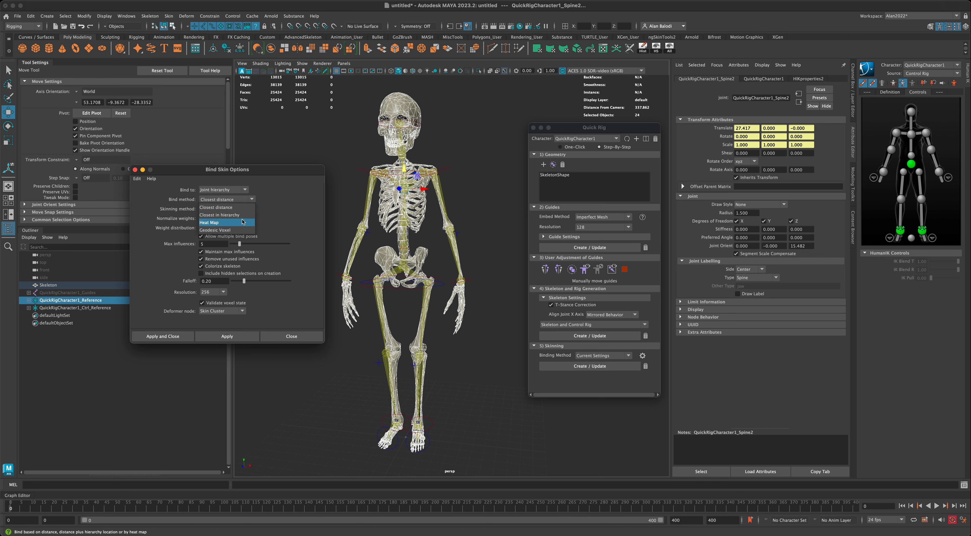
pyautogui.click(241, 230)
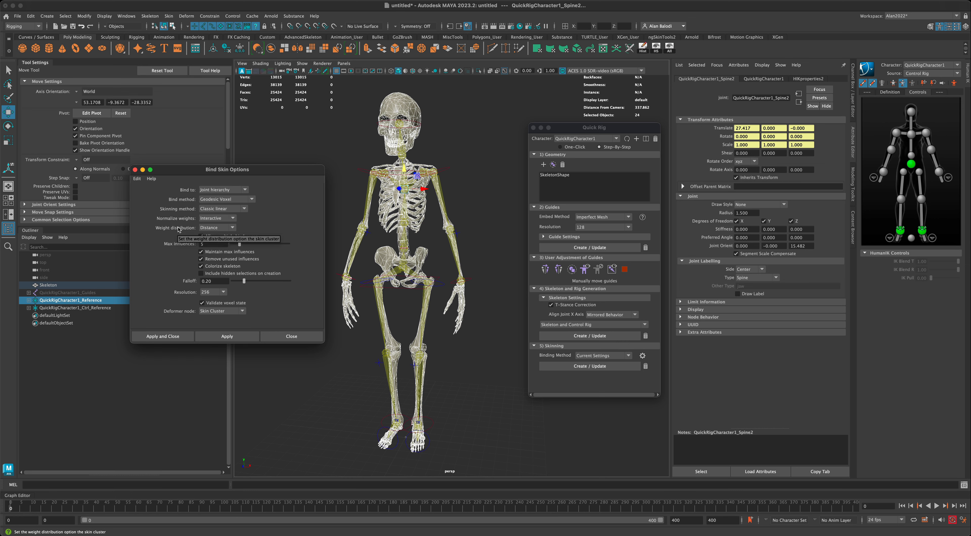
pyautogui.click(233, 228)
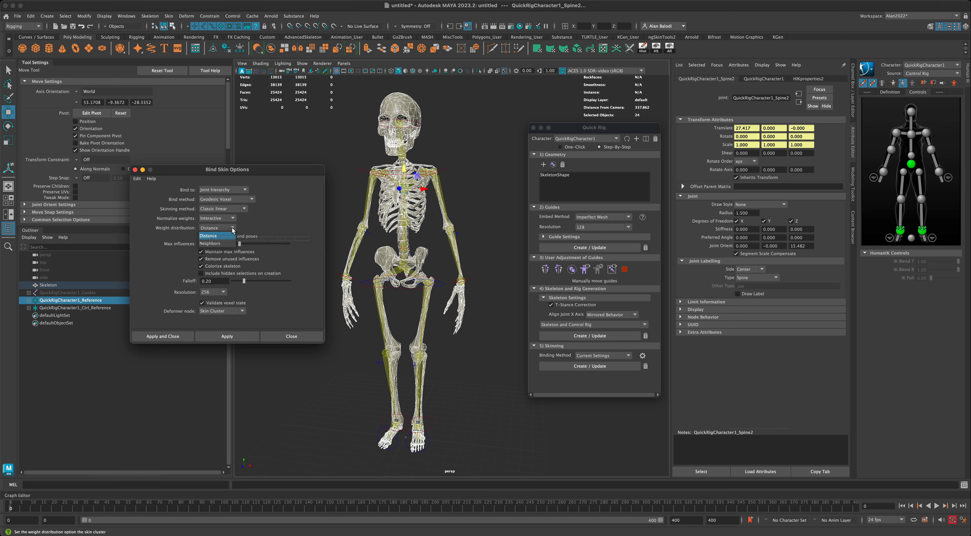
pyautogui.click(226, 243)
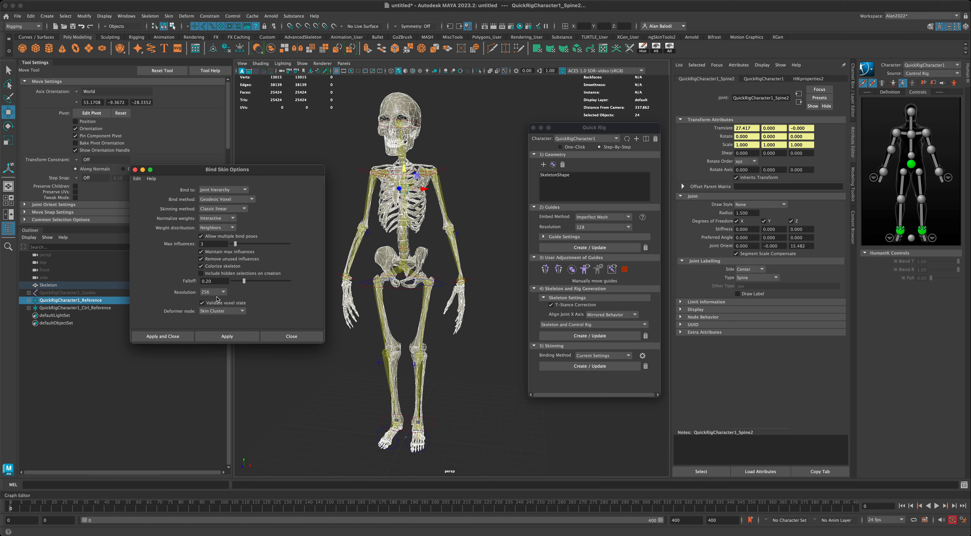
pyautogui.click(155, 341)
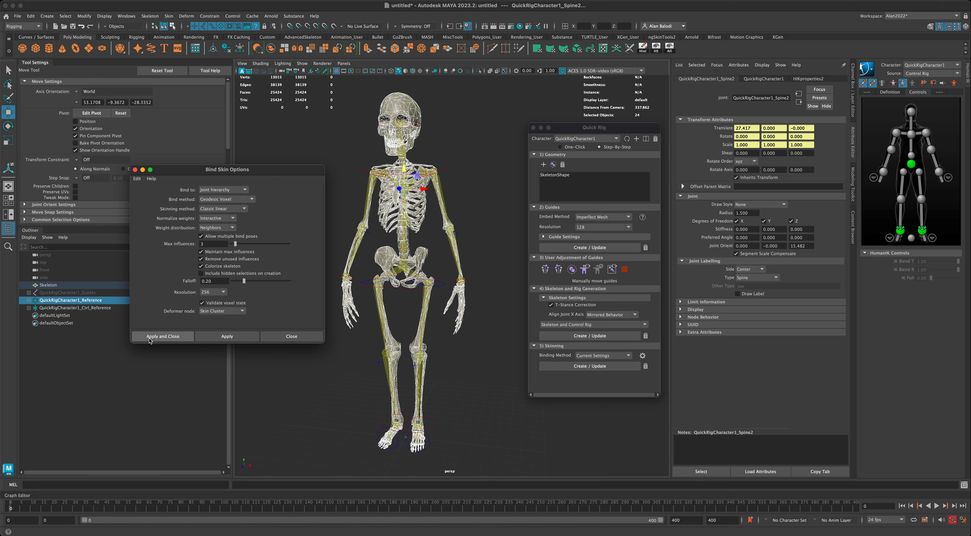
pyautogui.click(182, 337)
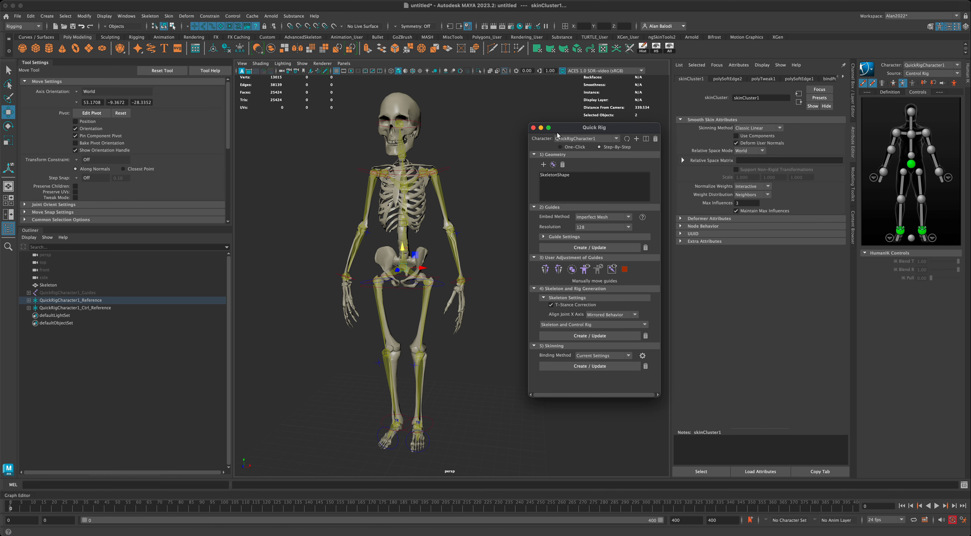
# Close the Quick Rig window and check the skinned mesh by selecting it at the pelvis.
pyautogui.moveTo(571, 132); pyautogui.dragTo(535, 137)
pyautogui.click(507, 135)
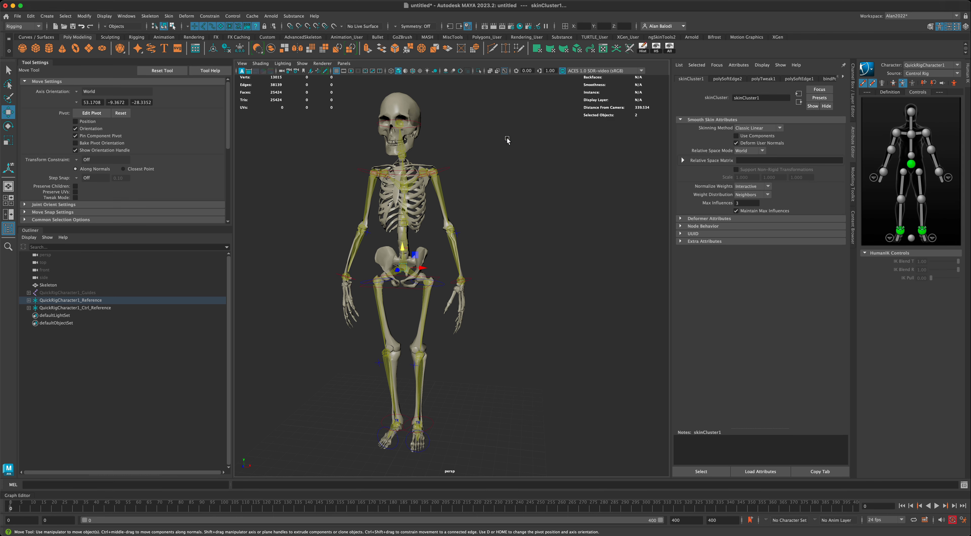
pyautogui.scroll(-5, 569, 304)
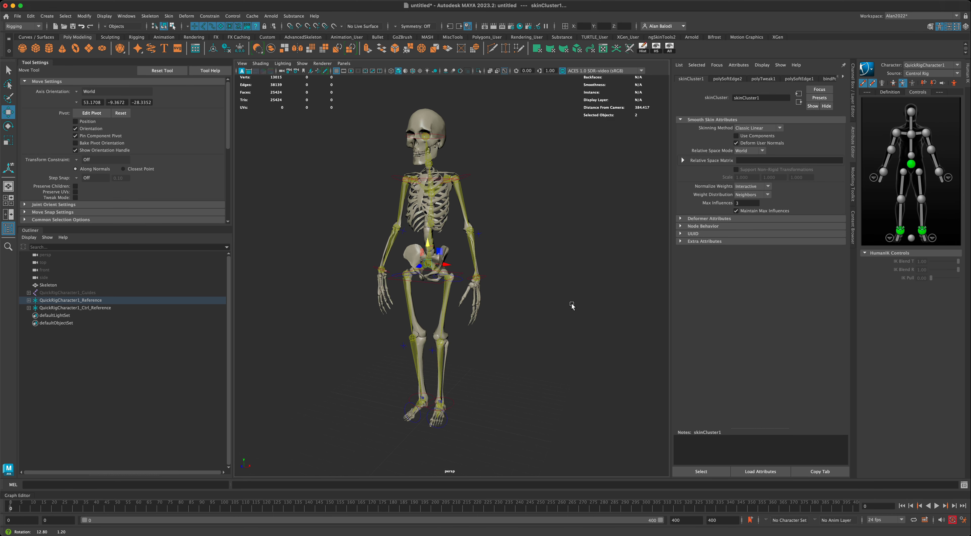
pyautogui.keyDown('alt'); pyautogui.moveTo(570, 310); pyautogui.dragTo(573, 308); pyautogui.keyUp('alt')
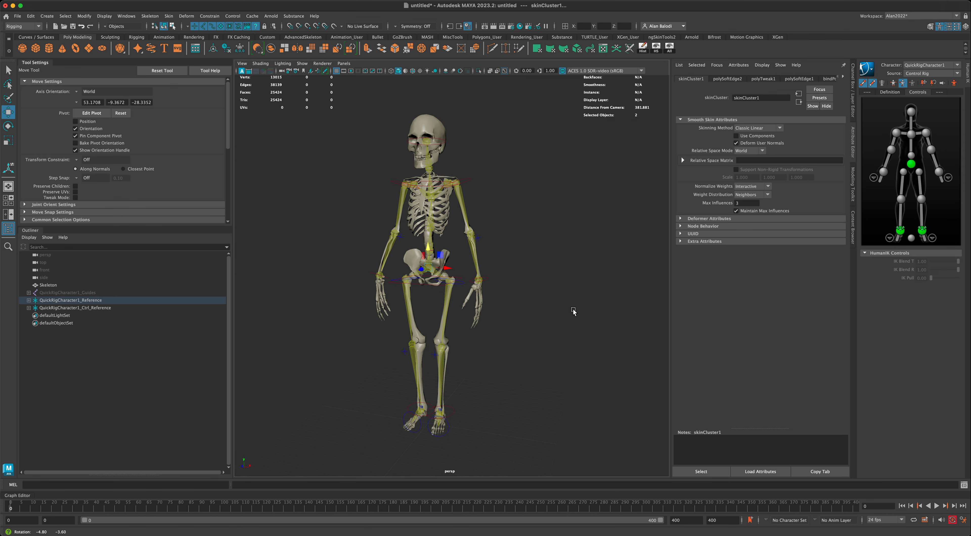
pyautogui.click(423, 281)
pyautogui.click(404, 284)
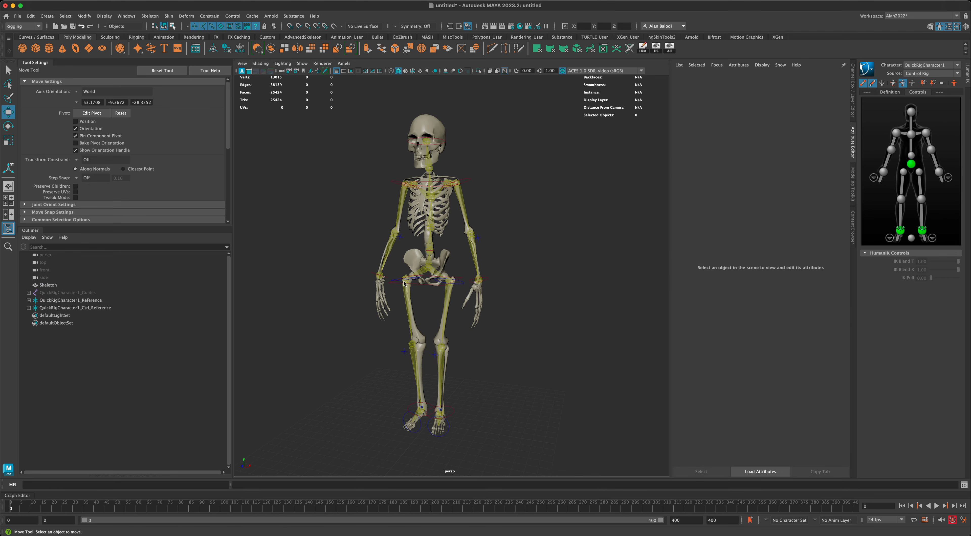
pyautogui.click(405, 258)
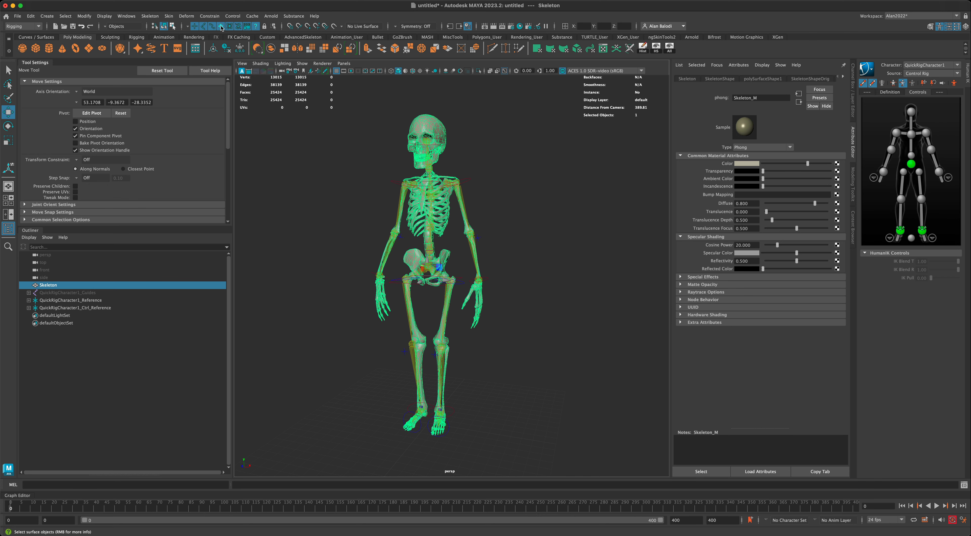
pyautogui.click(338, 236)
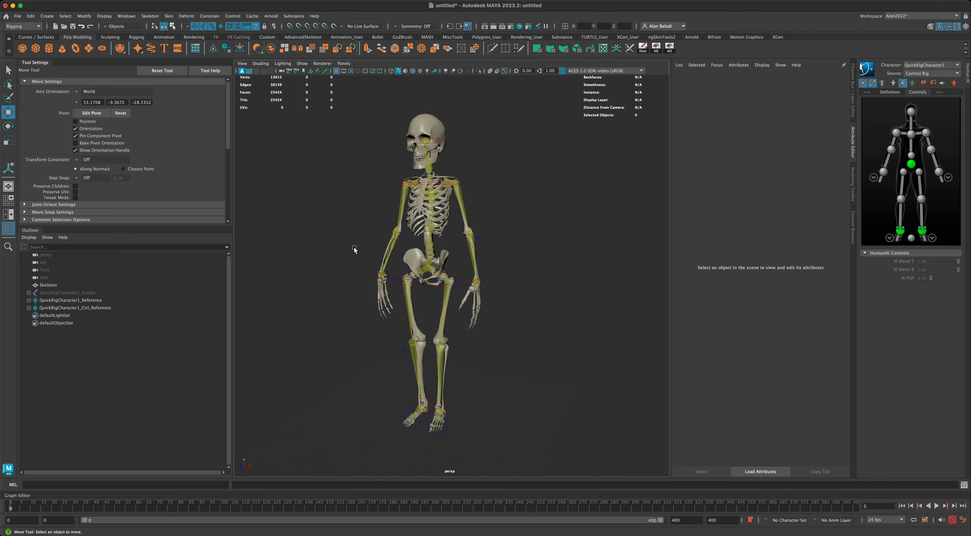
pyautogui.keyDown('alt'); pyautogui.moveTo(522, 262); pyautogui.dragTo(529, 263); pyautogui.keyUp('alt')
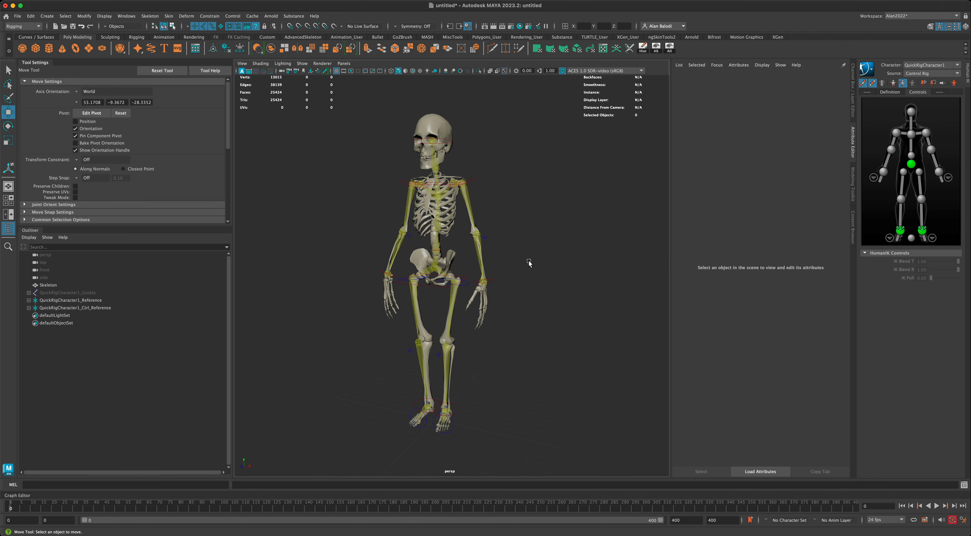
pyautogui.click(425, 285)
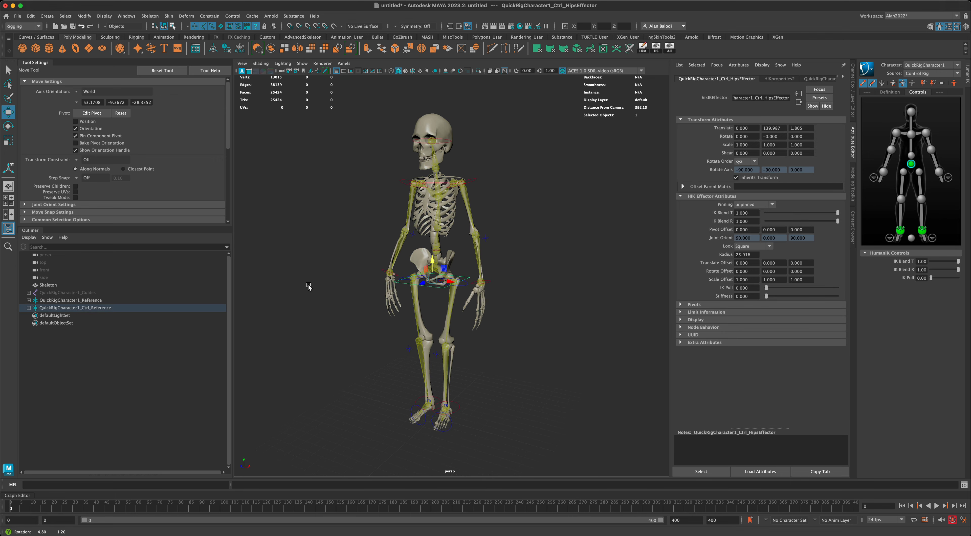
pyautogui.moveTo(433, 261)
pyautogui.mouseDown()
pyautogui.moveTo(442, 291)
pyautogui.moveTo(444, 239)
pyautogui.moveTo(444, 290)
pyautogui.moveTo(444, 245)
pyautogui.moveTo(447, 263)
pyautogui.mouseUp()
pyautogui.press('super+z')
pyautogui.keyDown('alt'); pyautogui.moveTo(528, 331); pyautogui.dragTo(547, 338); pyautogui.keyUp('alt')
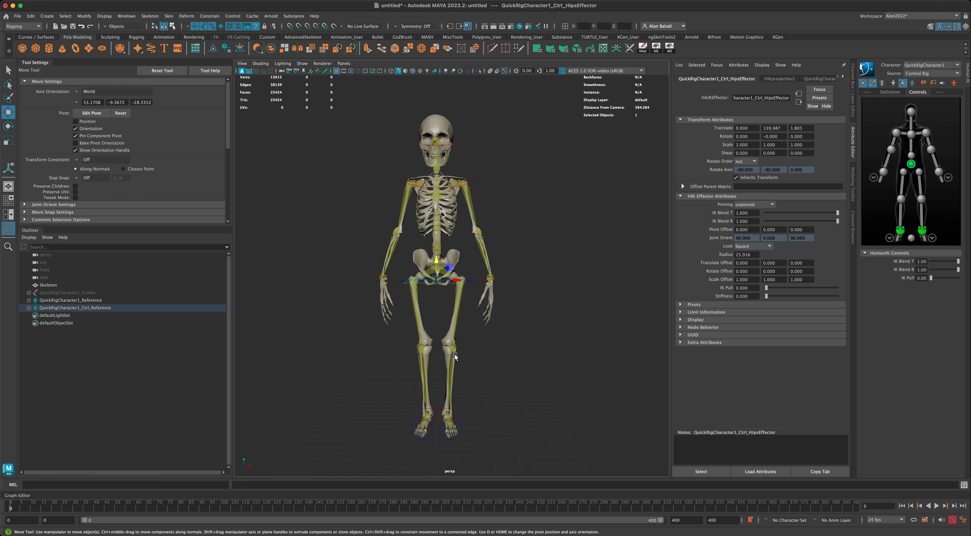
pyautogui.click(455, 358)
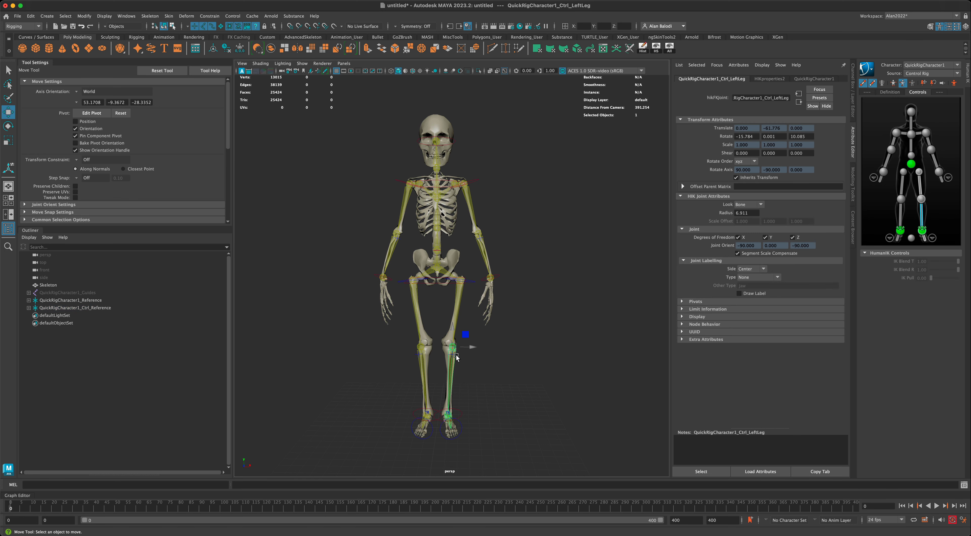
pyautogui.keyDown('alt'); pyautogui.moveTo(437, 309); pyautogui.dragTo(428, 310); pyautogui.keyUp('alt')
pyautogui.click(413, 351)
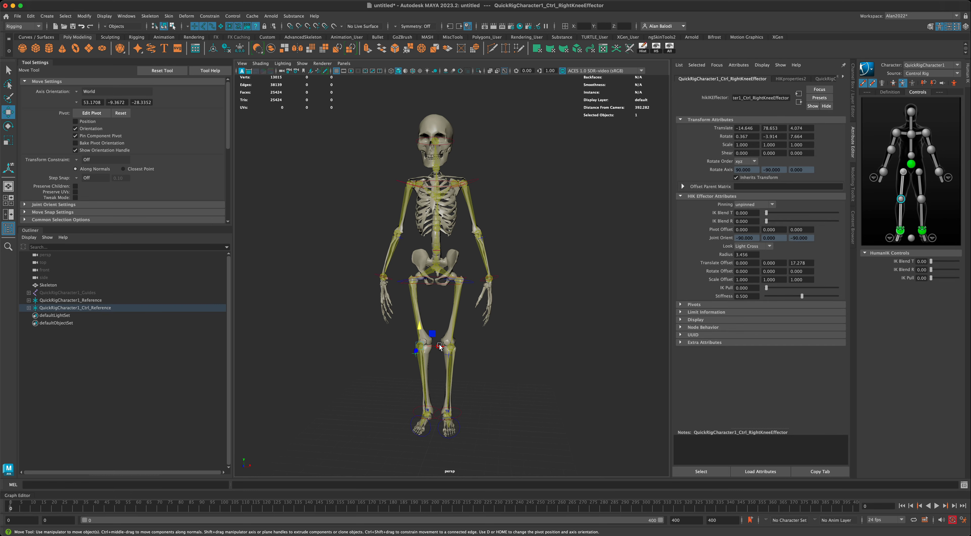
pyautogui.moveTo(436, 347); pyautogui.dragTo(428, 347)
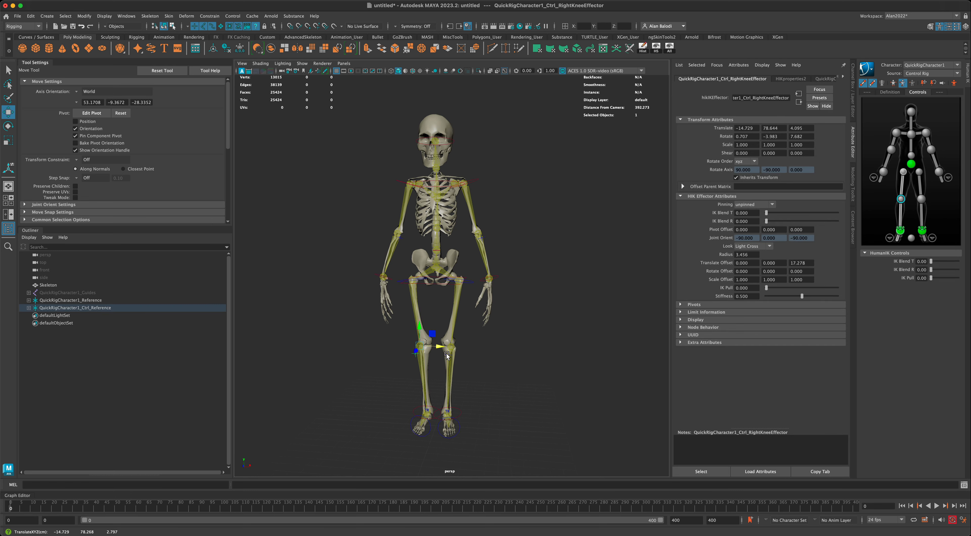
pyautogui.keyDown('alt'); pyautogui.moveTo(500, 342); pyautogui.dragTo(435, 318); pyautogui.keyUp('alt')
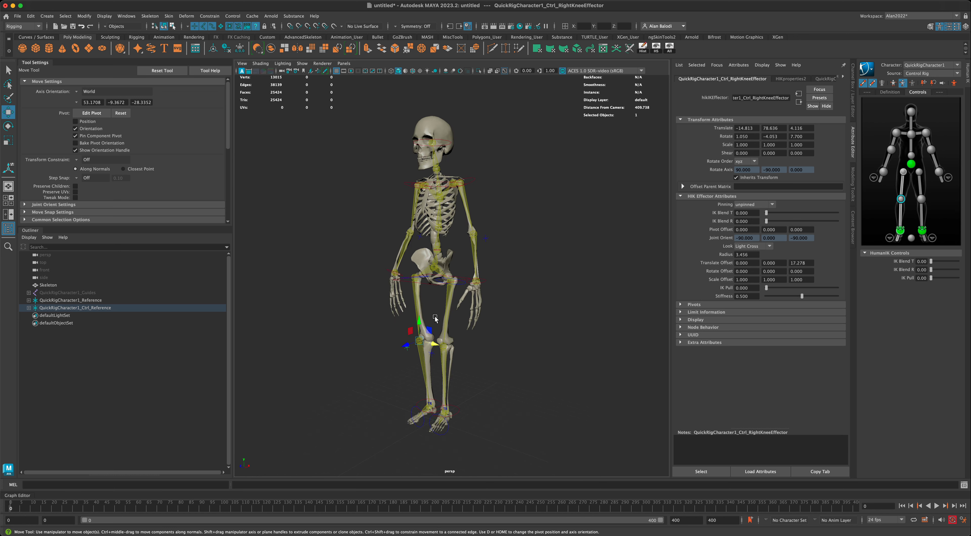
pyautogui.click(431, 285)
pyautogui.moveTo(432, 263); pyautogui.dragTo(441, 301)
pyautogui.hotkey('ctrl', 'z')
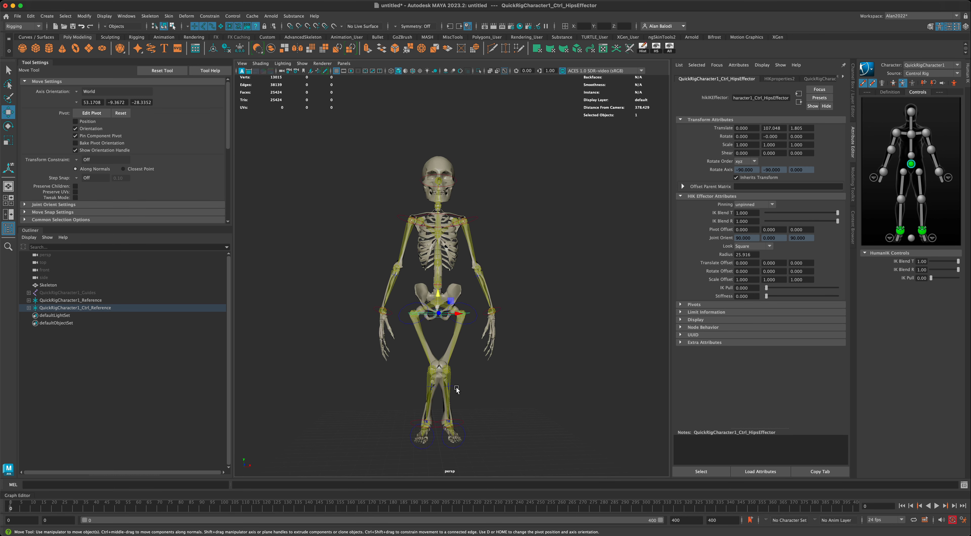
pyautogui.click(452, 385)
pyautogui.moveTo(480, 372)
pyautogui.mouseDown()
pyautogui.moveTo(466, 366)
pyautogui.moveTo(490, 368)
pyautogui.mouseUp()
pyautogui.hotkey('ctrl', 'z')
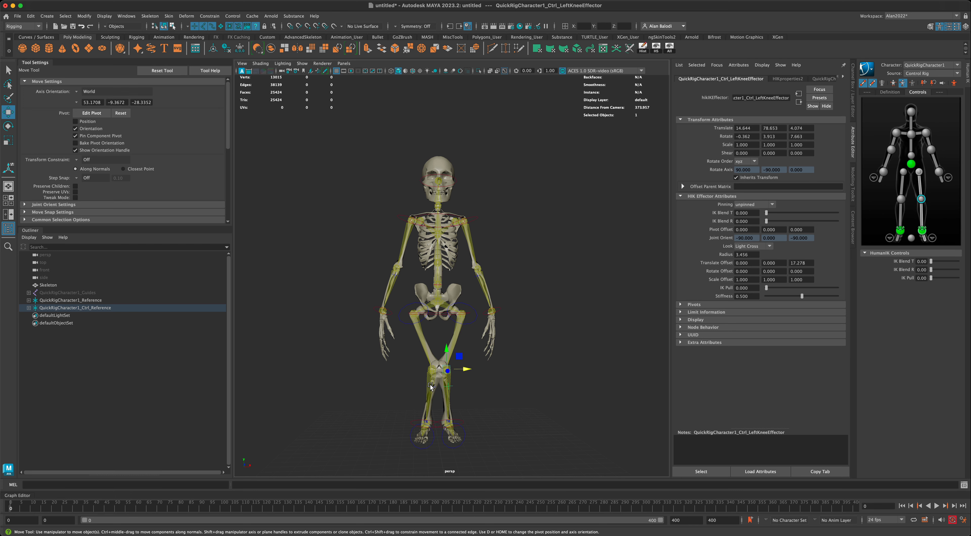
pyautogui.click(428, 386)
pyautogui.click(434, 371)
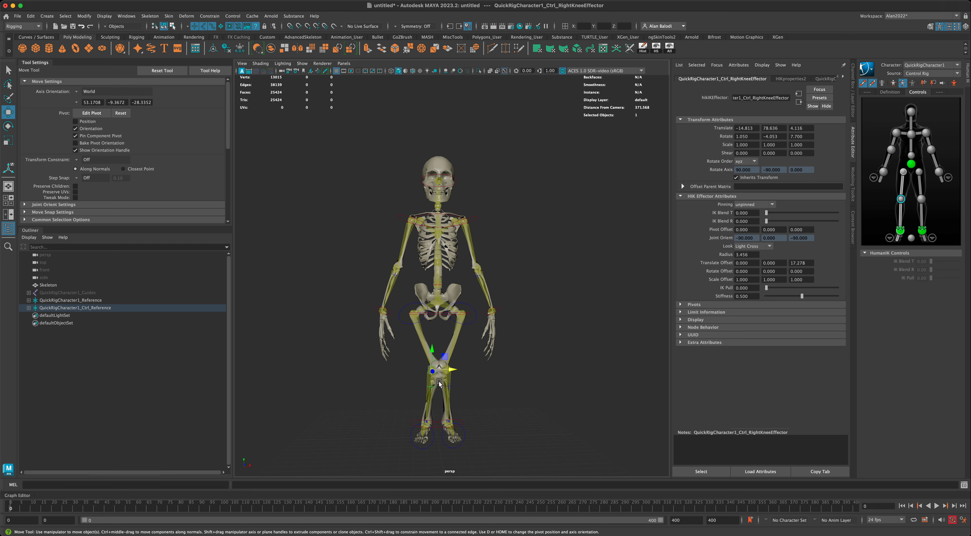
pyautogui.moveTo(454, 373); pyautogui.dragTo(482, 372)
pyautogui.click(445, 385)
pyautogui.click(449, 386)
pyautogui.keyDown('alt'); pyautogui.moveTo(527, 394); pyautogui.dragTo(489, 399); pyautogui.keyUp('alt')
pyautogui.click(489, 399)
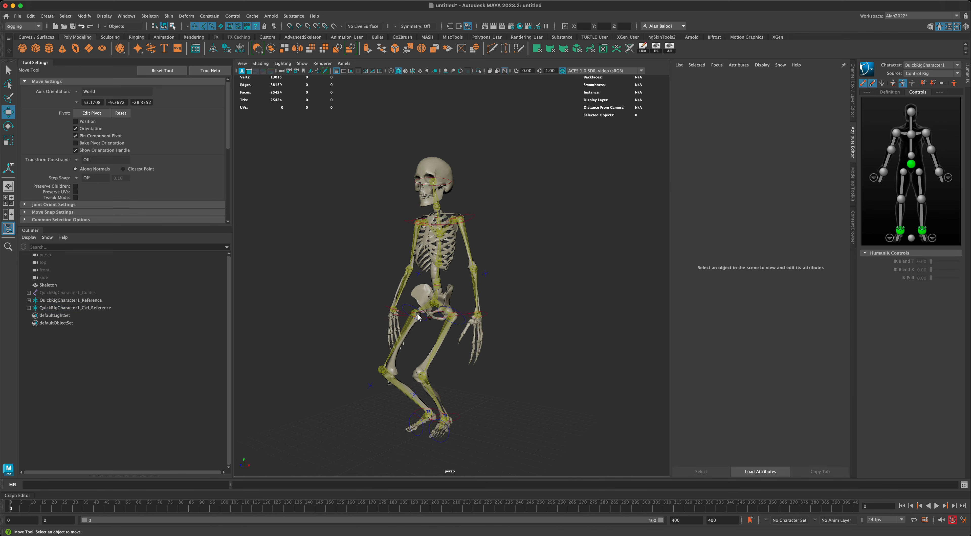
pyautogui.keyDown('alt'); pyautogui.moveTo(344, 319); pyautogui.dragTo(432, 298); pyautogui.keyUp('alt')
pyautogui.click(423, 325)
pyautogui.hotkey('ctrl', 'z')
pyautogui.hotkey('ctrl', 'z')
pyautogui.hotkey('ctrl', 'z')
pyautogui.hotkey('ctrl', 'z')
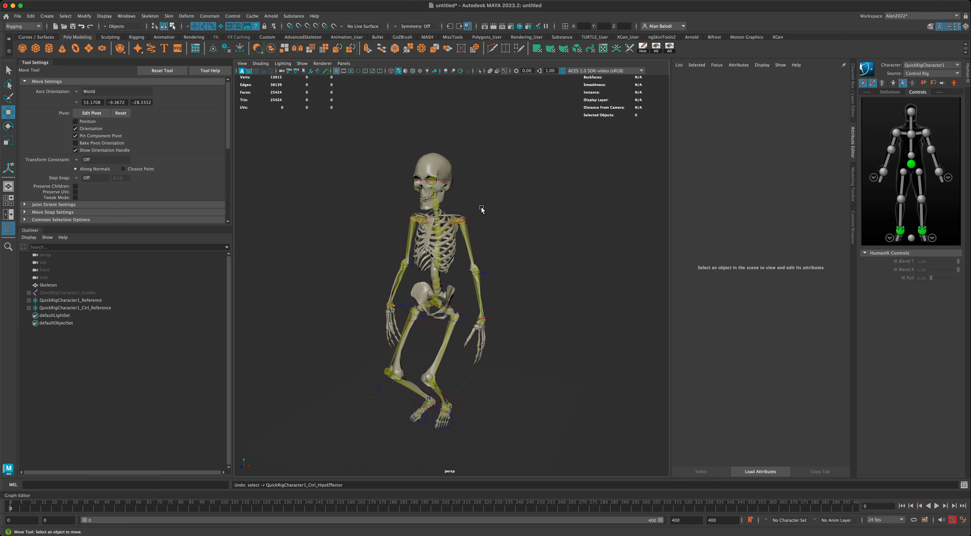
pyautogui.hotkey('ctrl', 'z')
pyautogui.hotkey('ctrl', 'z')
pyautogui.hotkey('ctrl', 'z')
pyautogui.hotkey('ctrl', 'z')
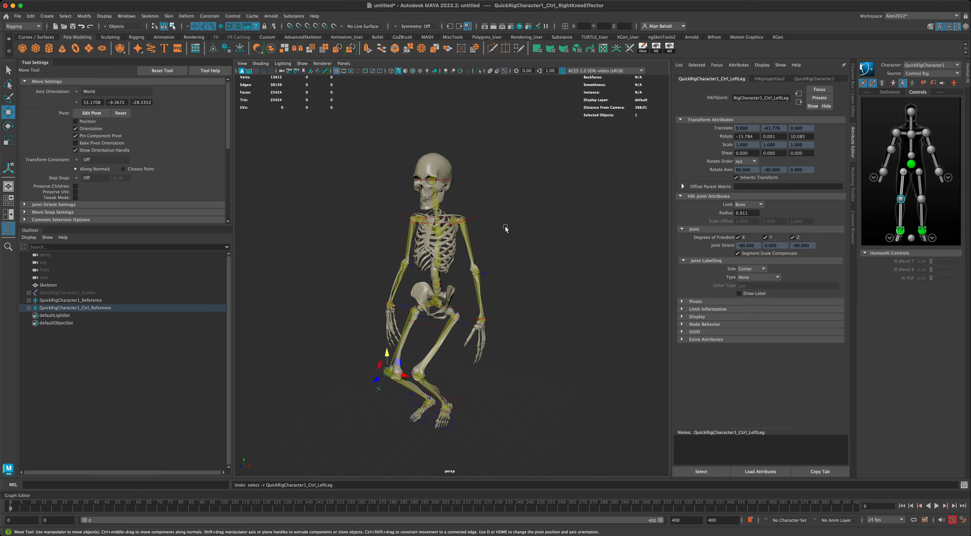
pyautogui.hotkey('ctrl', 'z')
pyautogui.hotkey('ctrl', 'z')
pyautogui.hotkey('ctrl', 'z')
pyautogui.hotkey('ctrl', 'z')
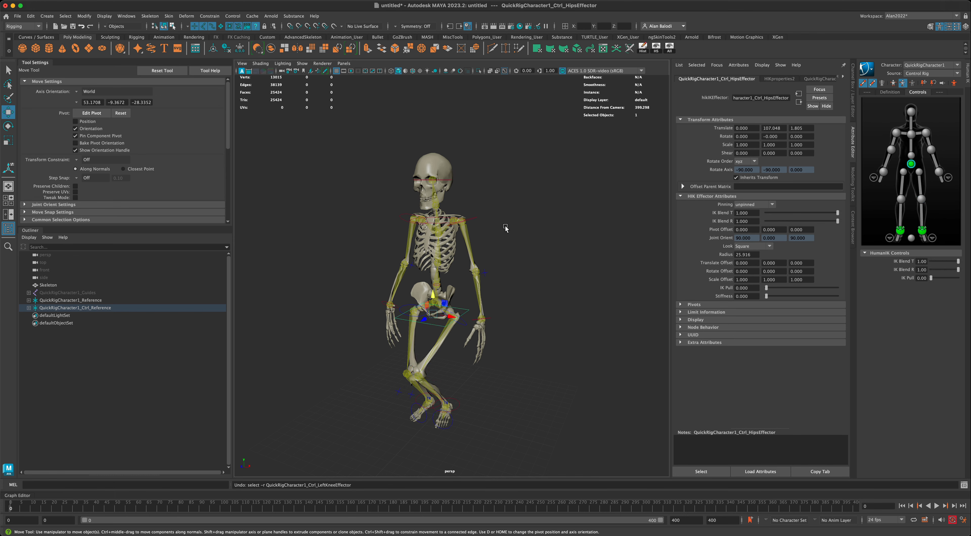
pyautogui.keyDown('alt'); pyautogui.moveTo(517, 207); pyautogui.dragTo(525, 221, button='middle'); pyautogui.keyUp('alt')
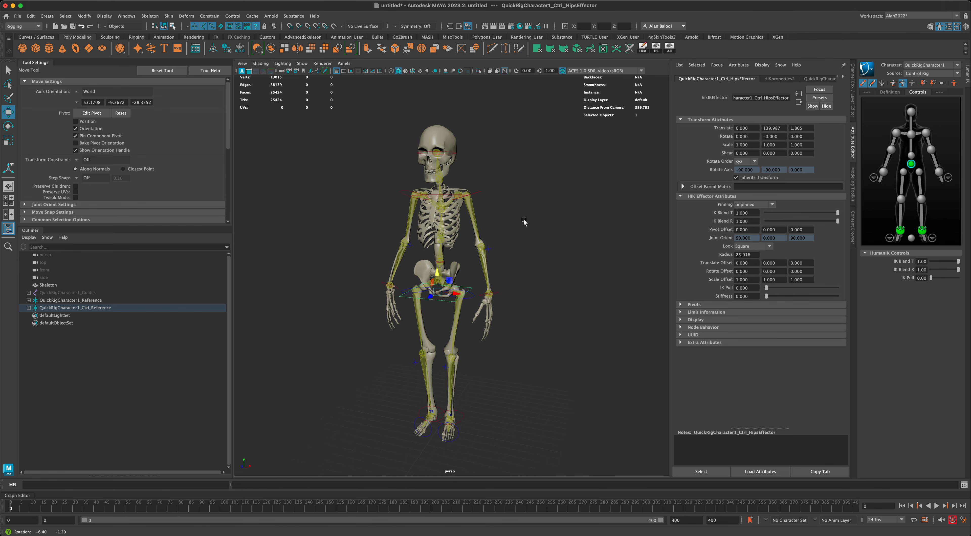
pyautogui.click(450, 154)
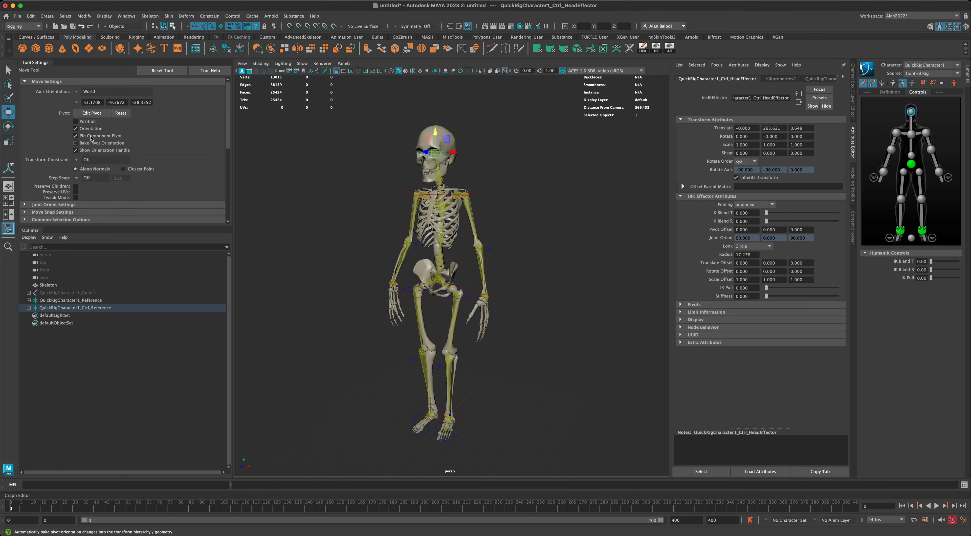
pyautogui.press('e')
pyautogui.moveTo(416, 152)
pyautogui.mouseDown()
pyautogui.moveTo(430, 157)
pyautogui.moveTo(428, 138)
pyautogui.mouseUp()
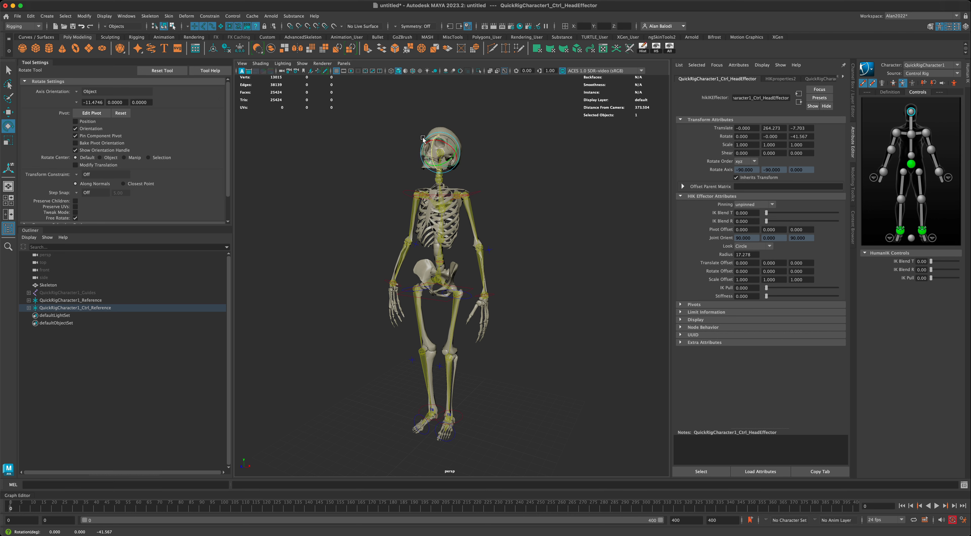
pyautogui.press('super+z')
pyautogui.keyDown('alt'); pyautogui.moveTo(534, 219); pyautogui.dragTo(526, 224, button='middle'); pyautogui.keyUp('alt')
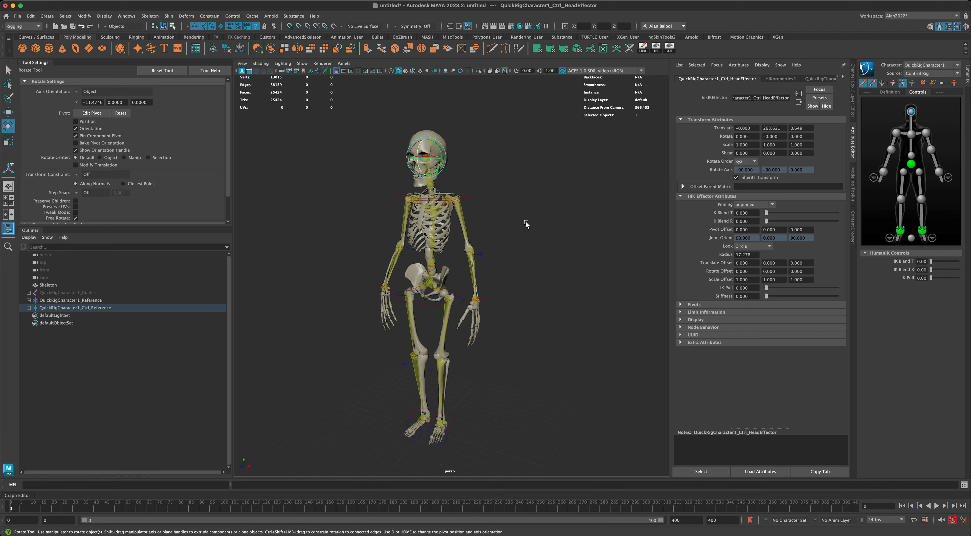
pyautogui.click(472, 197)
pyautogui.moveTo(474, 198)
pyautogui.mouseDown()
pyautogui.moveTo(470, 159)
pyautogui.moveTo(478, 193)
pyautogui.mouseUp()
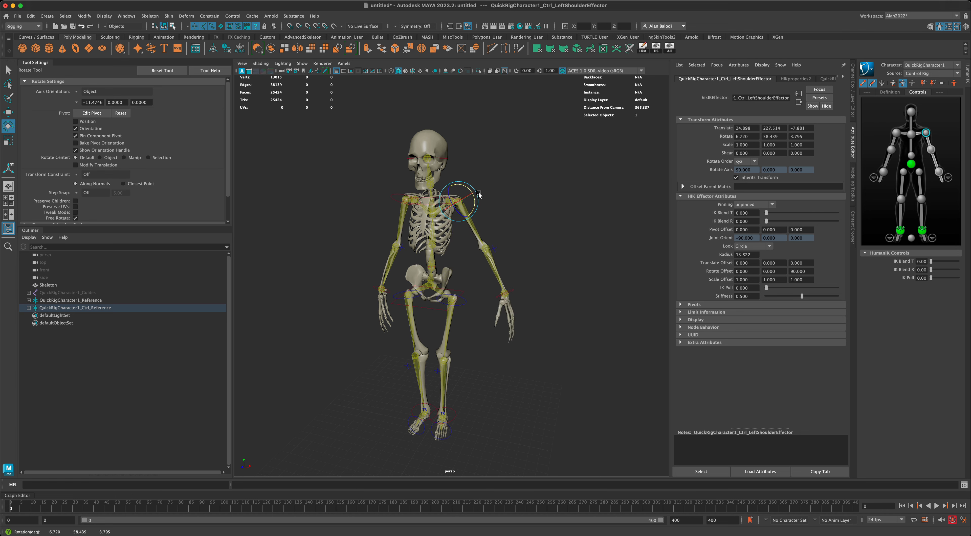
pyautogui.press('super+z')
pyautogui.keyDown('alt'); pyautogui.moveTo(471, 278); pyautogui.dragTo(486, 361); pyautogui.keyUp('alt')
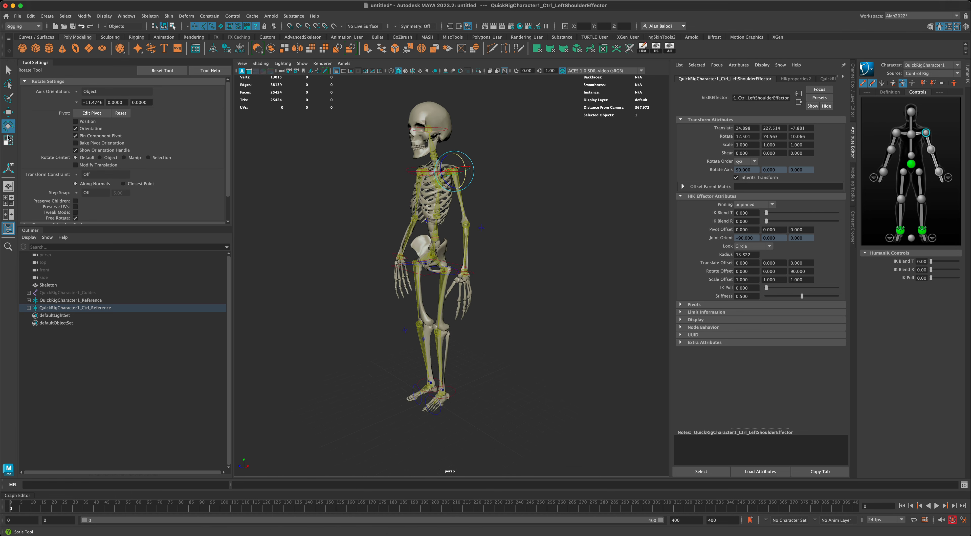
pyautogui.click(8, 112)
pyautogui.click(415, 381)
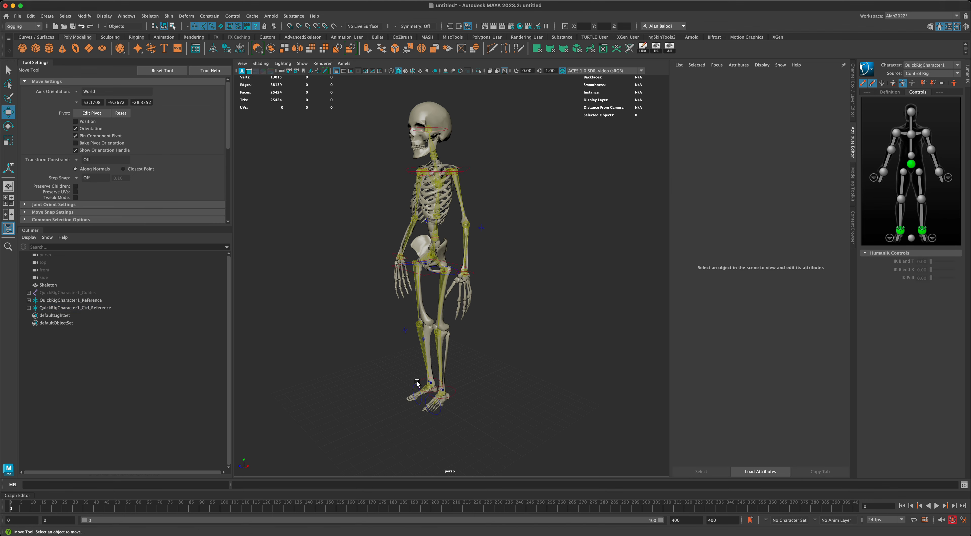
pyautogui.click(417, 381)
pyautogui.moveTo(417, 376); pyautogui.dragTo(364, 329)
pyautogui.press('super+z')
pyautogui.keyDown('alt'); pyautogui.moveTo(509, 373); pyautogui.dragTo(558, 364); pyautogui.keyUp('alt')
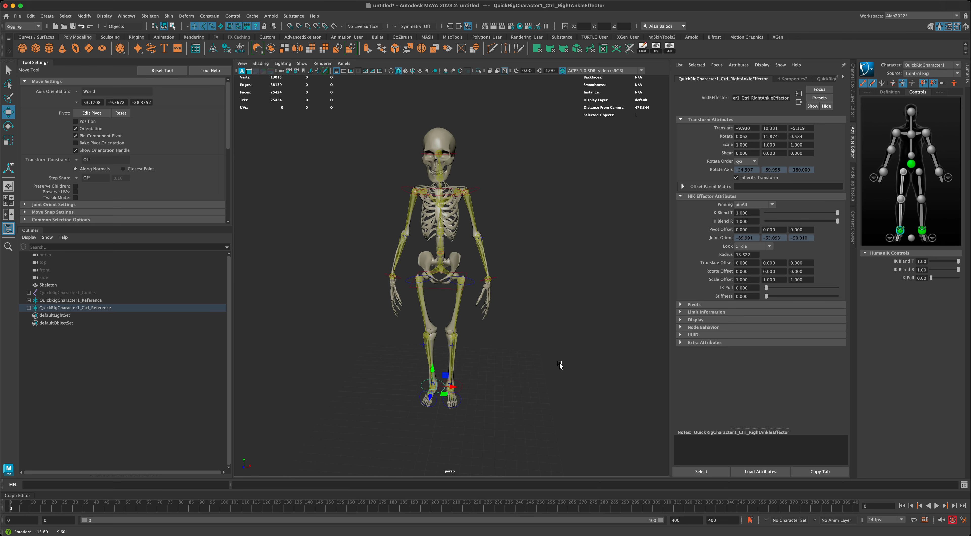
pyautogui.click(9, 70)
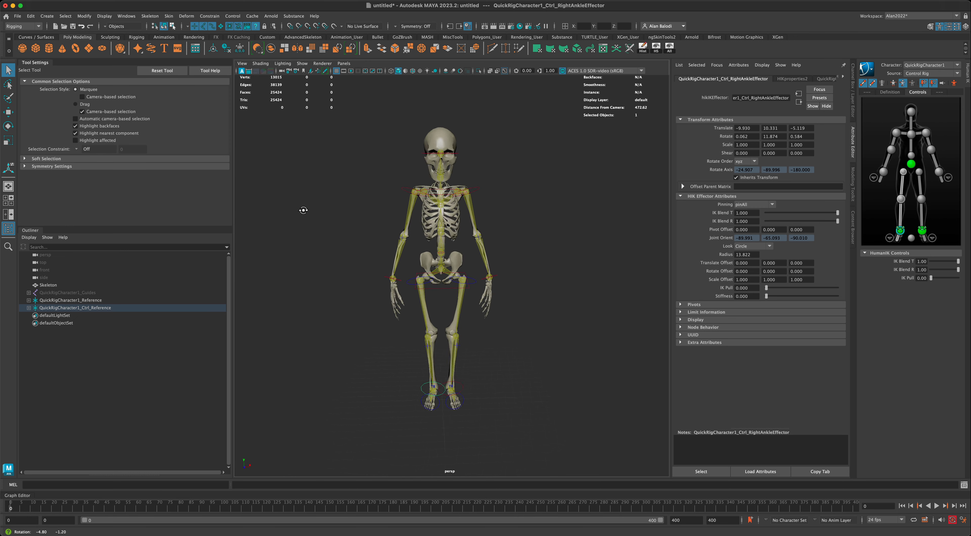
pyautogui.moveTo(335, 247)
pyautogui.keyDown('alt'); pyautogui.mouseDown()
pyautogui.moveTo(352, 232)
pyautogui.moveTo(358, 241)
pyautogui.moveTo(336, 243)
pyautogui.moveTo(340, 256)
pyautogui.mouseUp(); pyautogui.keyUp('alt')
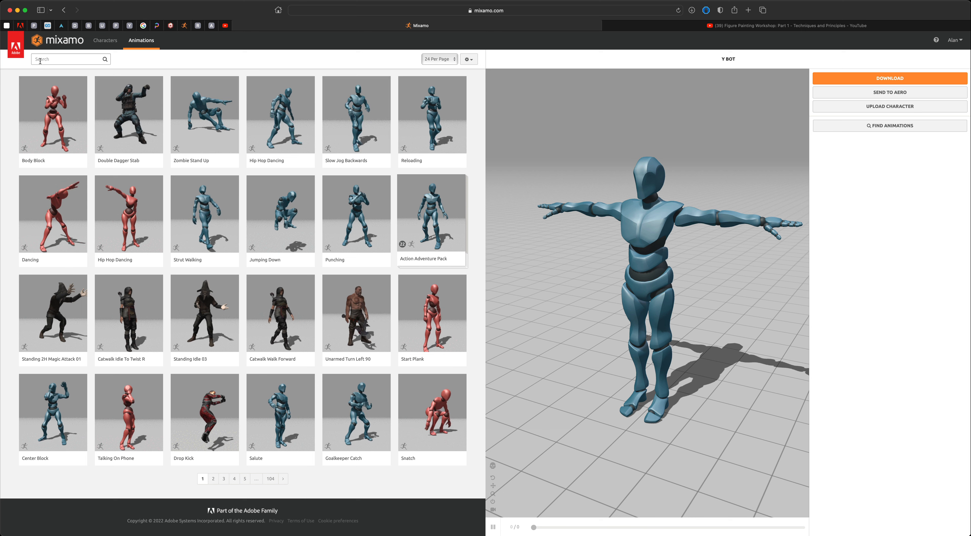
# Search Mixamo for 'dance' and preview the Macarena Dance on the character.
pyautogui.click(56, 60)
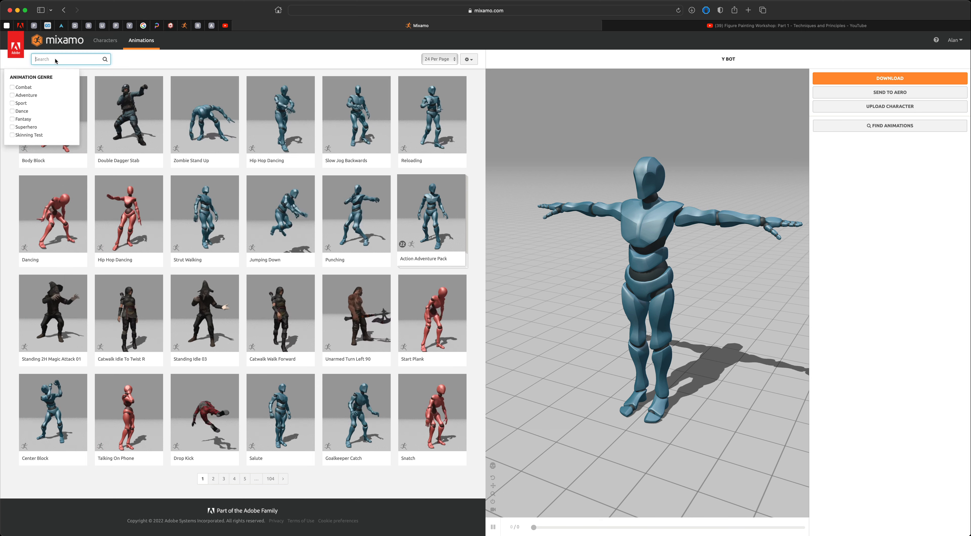
pyautogui.write('dance')
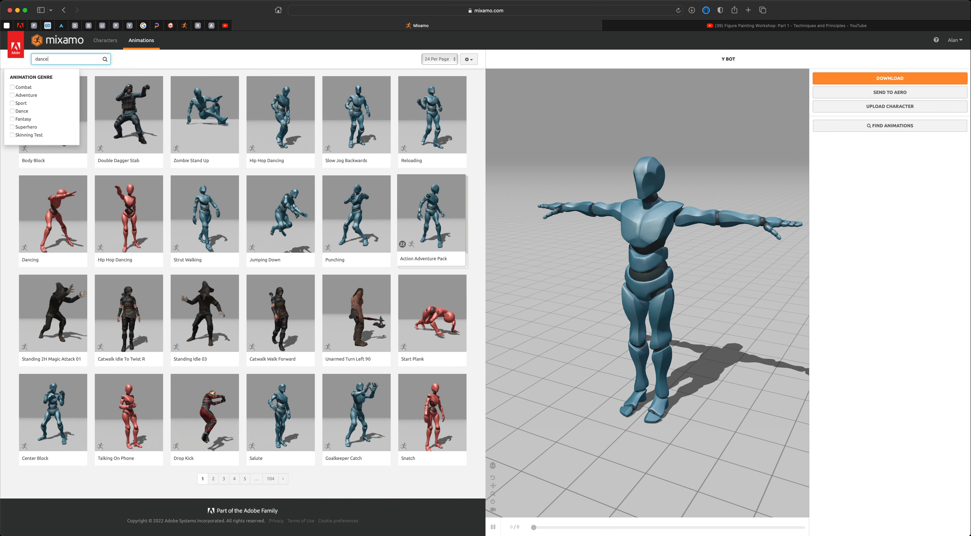
pyautogui.press('Return')
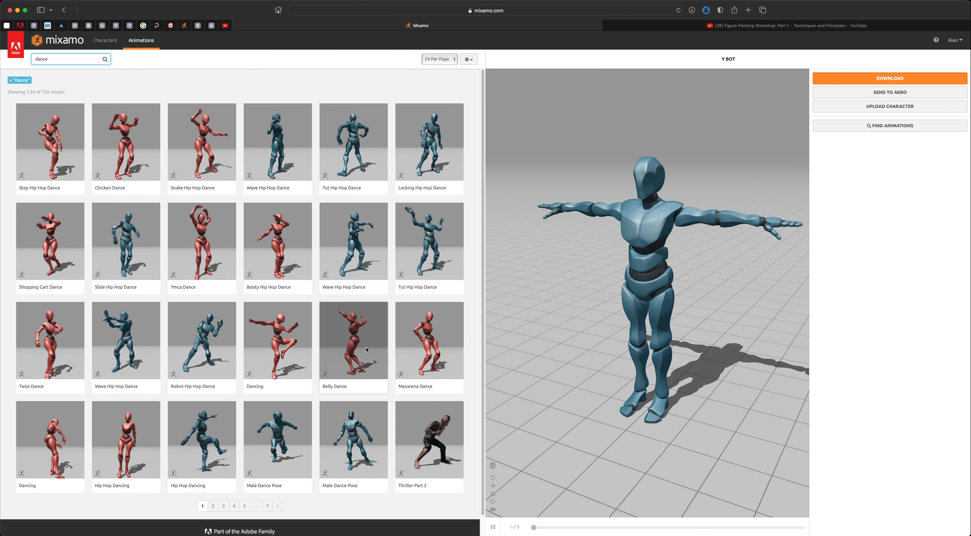
pyautogui.click(429, 353)
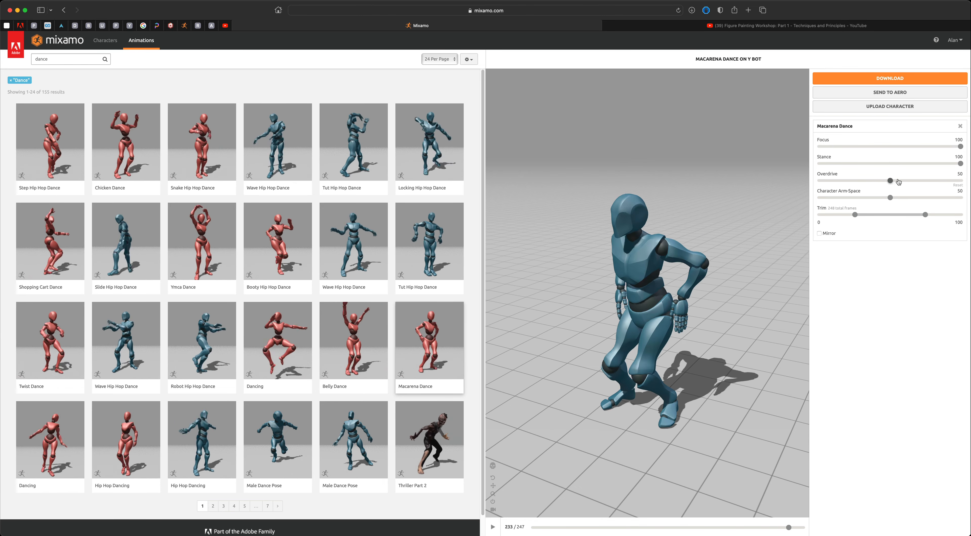
# Tune the Overdrive slider to about 58 and bring up the download settings.
pyautogui.moveTo(890, 182); pyautogui.dragTo(917, 183)
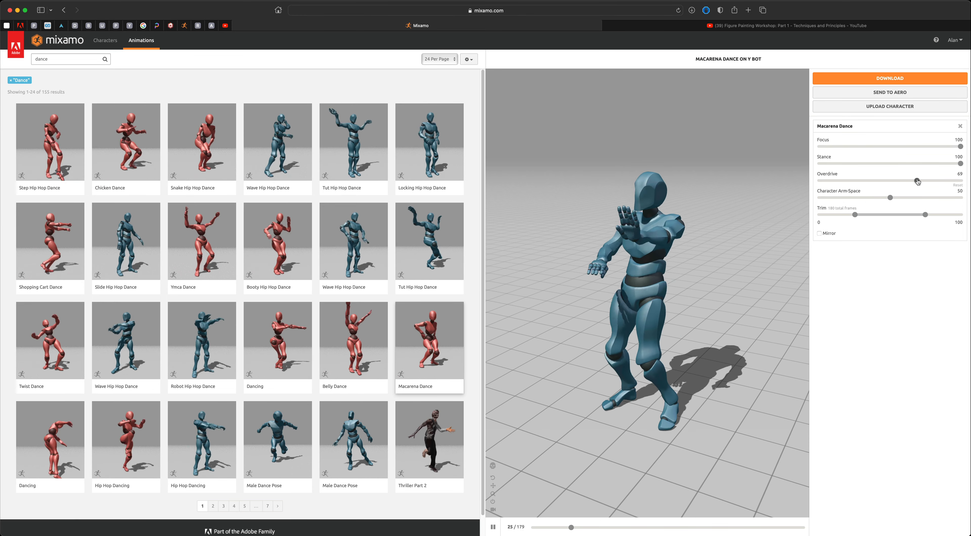
pyautogui.moveTo(916, 180); pyautogui.dragTo(905, 180)
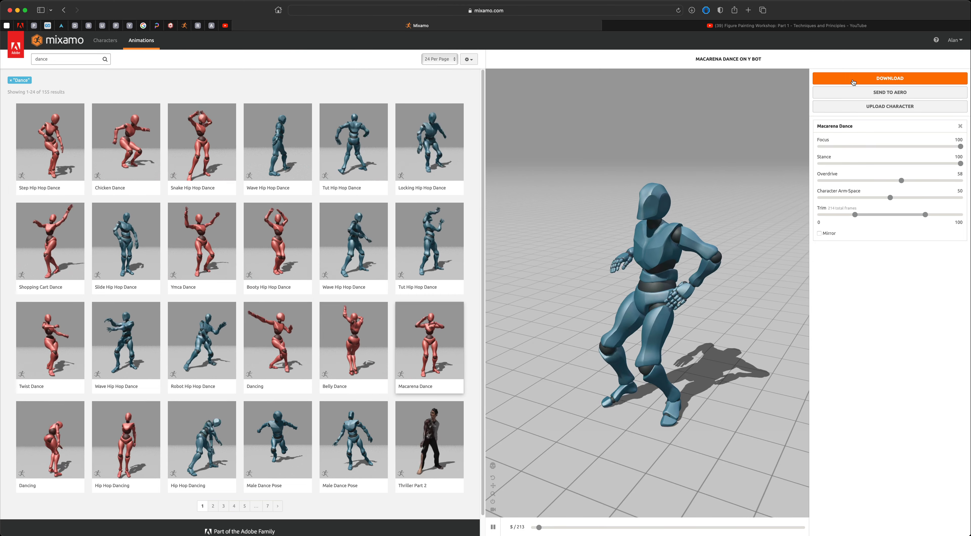
pyautogui.click(890, 78)
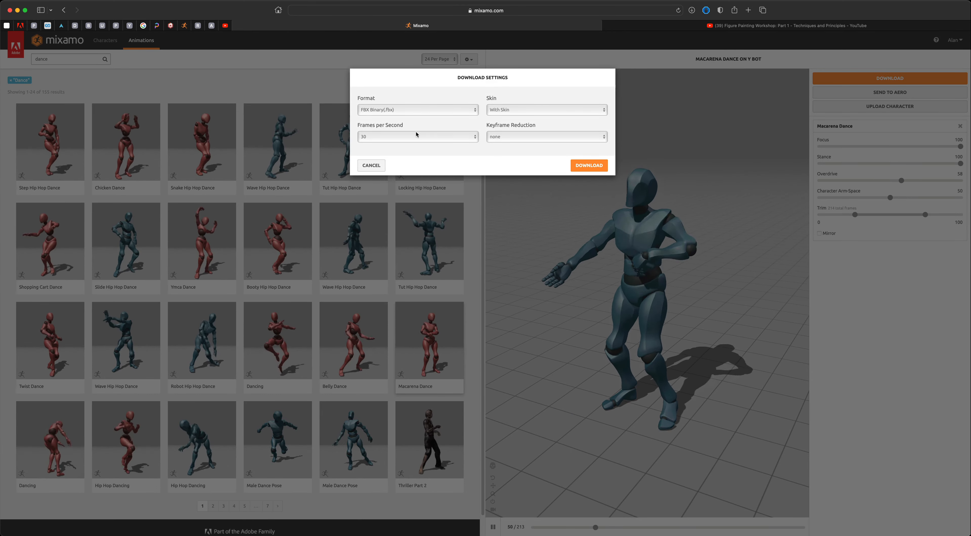
# Download Macarena Dance as FBX Binary at 30 fps with Without Skin selected.
pyautogui.click(431, 111)
pyautogui.click(381, 112)
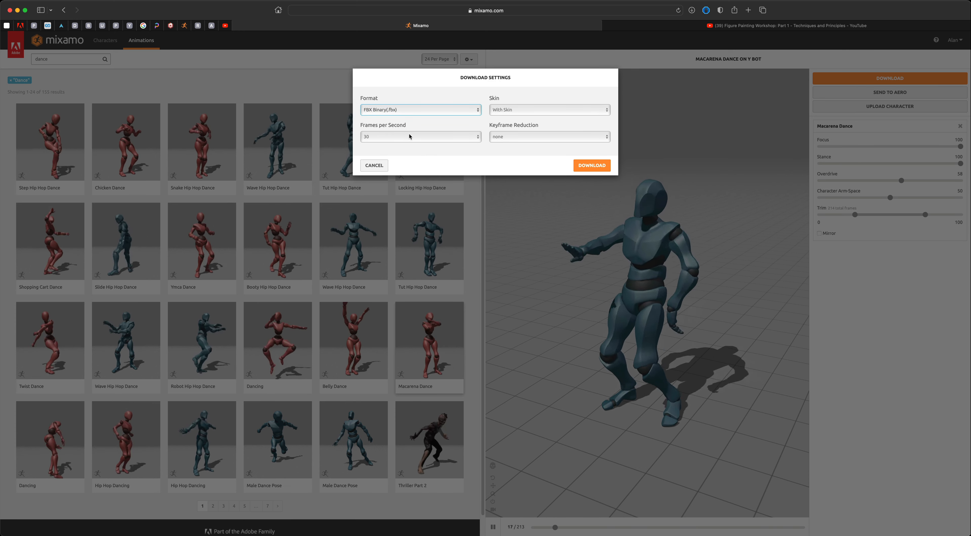
pyautogui.click(523, 111)
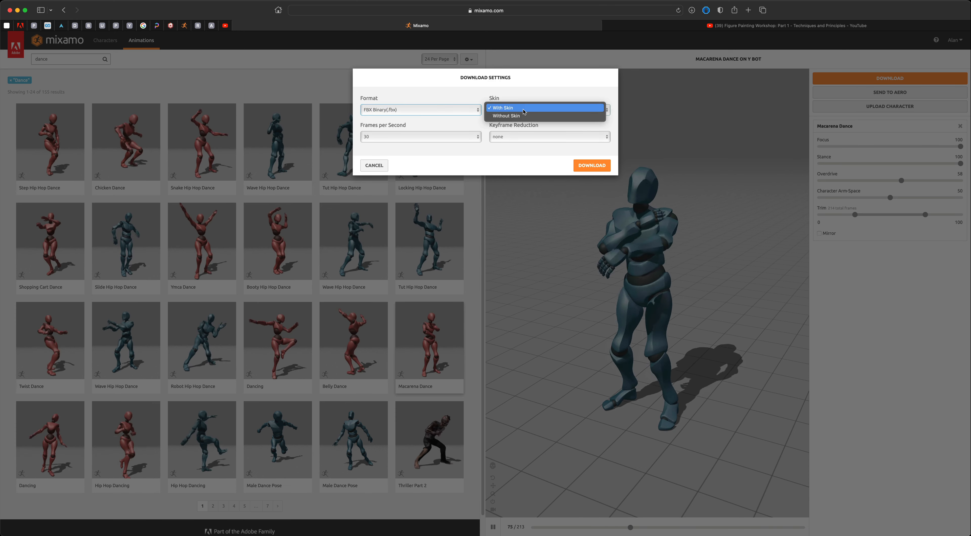
pyautogui.click(522, 116)
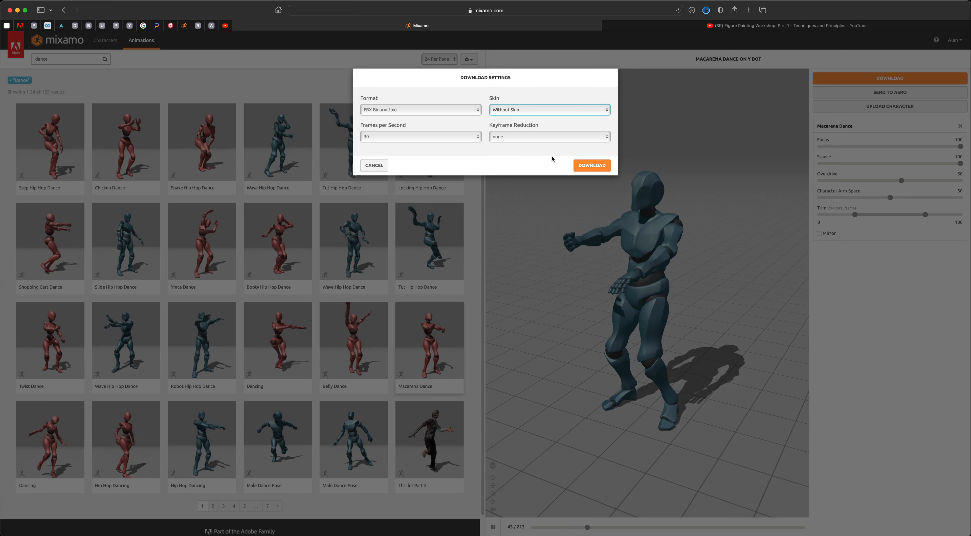
pyautogui.click(587, 166)
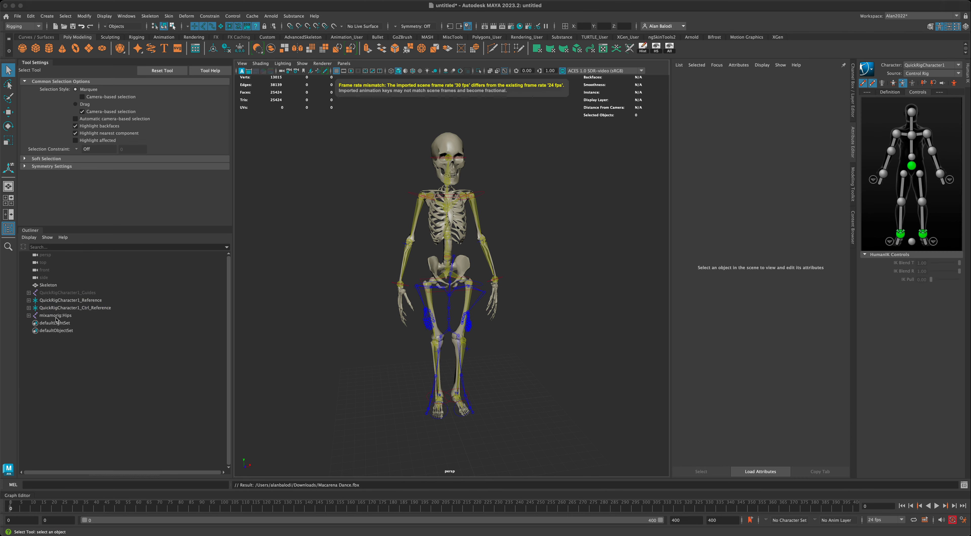
# Select mixamorig:Hips and preview the imported dance animation.
pyautogui.click(56, 317)
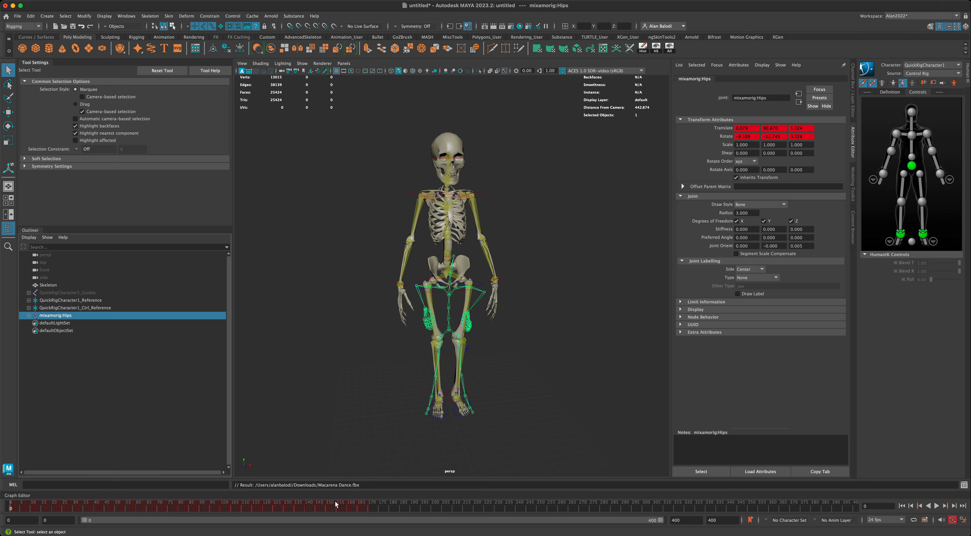
pyautogui.hotkey('alt', 'v')
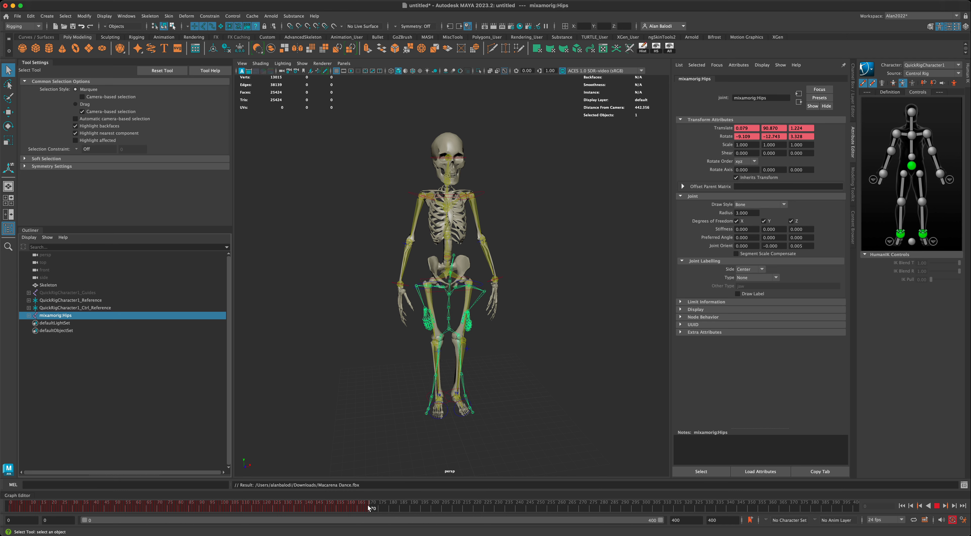
pyautogui.click(369, 508)
# Set the playback end frame to 170, then replay and rewind the shortened animation.
pyautogui.click(706, 520)
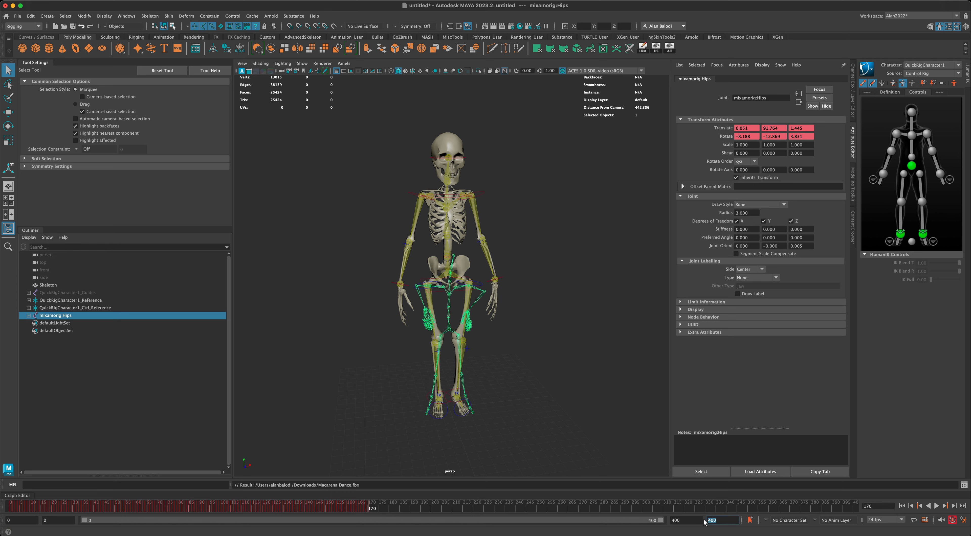
pyautogui.write('170')
pyautogui.press('Return')
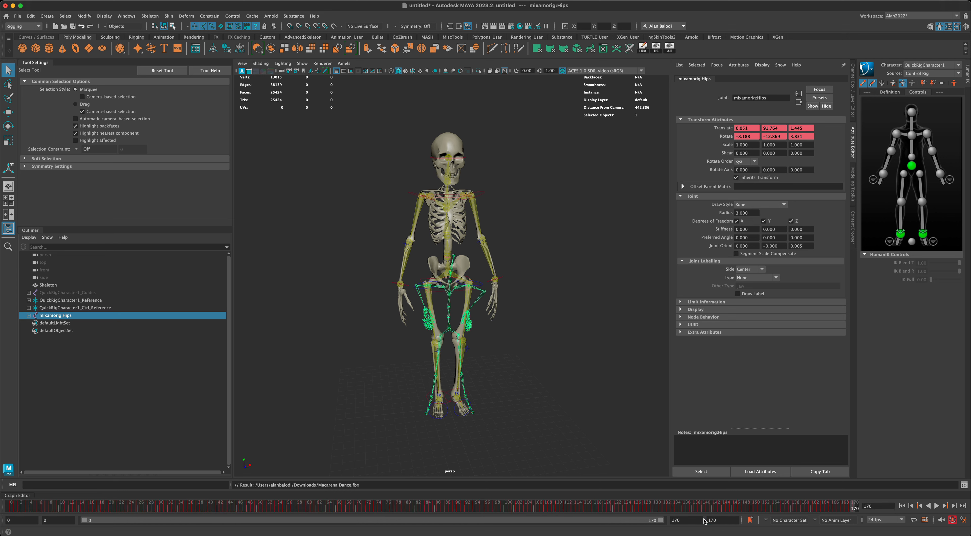
pyautogui.click(937, 507)
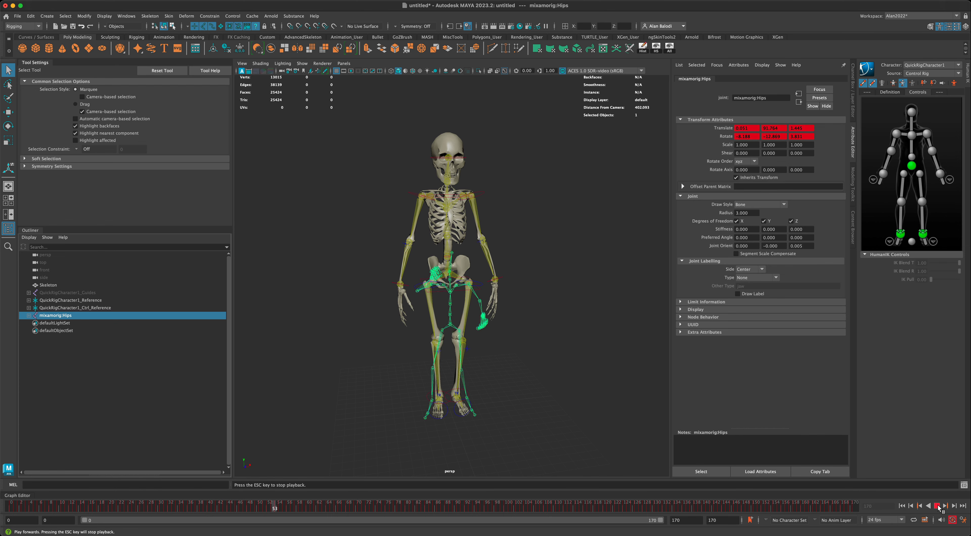
pyautogui.click(937, 507)
pyautogui.click(901, 507)
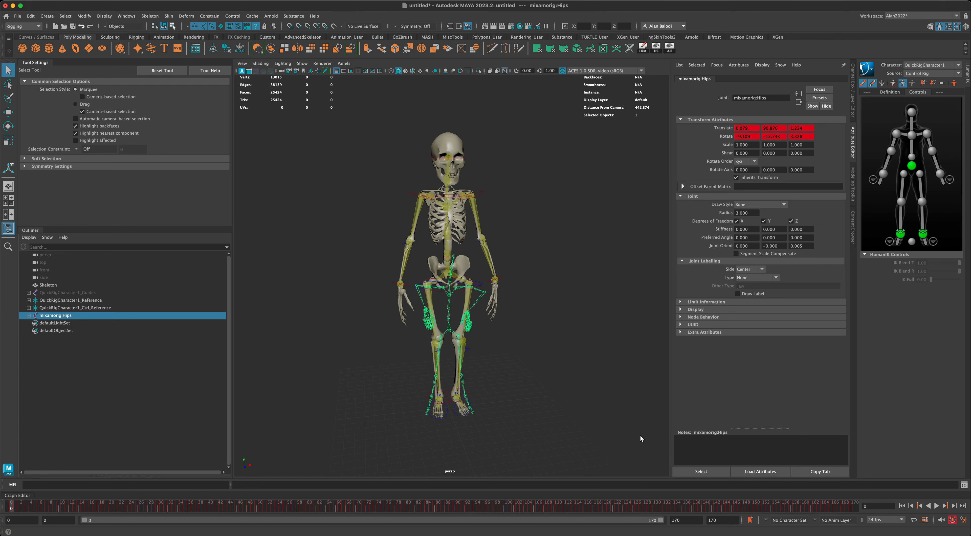
pyautogui.keyDown('alt'); pyautogui.moveTo(602, 420); pyautogui.dragTo(578, 404); pyautogui.keyUp('alt')
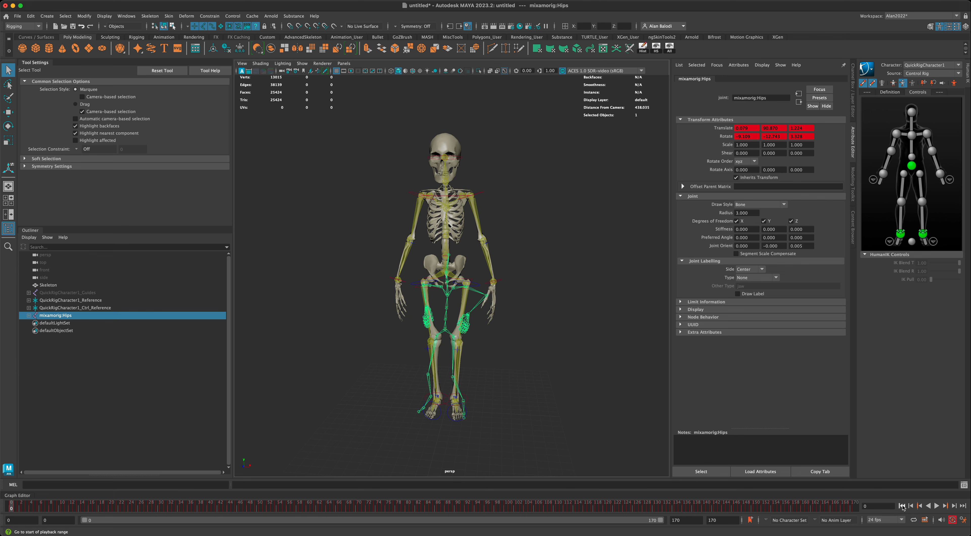
pyautogui.moveTo(546, 385)
pyautogui.keyDown('alt'); pyautogui.mouseDown()
pyautogui.moveTo(533, 383)
pyautogui.moveTo(548, 385)
pyautogui.mouseUp(); pyautogui.keyUp('alt')
pyautogui.keyDown('alt'); pyautogui.moveTo(548, 385); pyautogui.dragTo(525, 355, button='middle'); pyautogui.keyUp('alt')
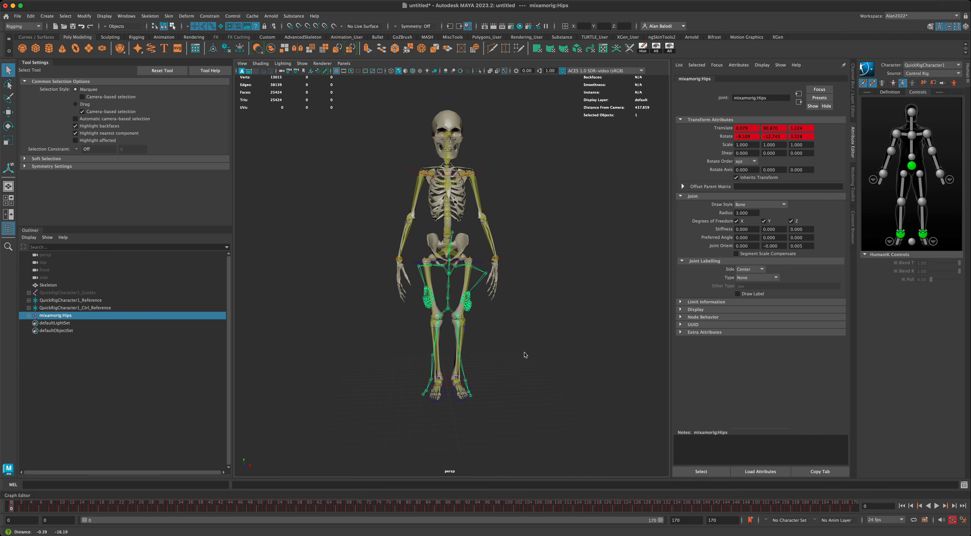
pyautogui.scroll(3, 524, 356)
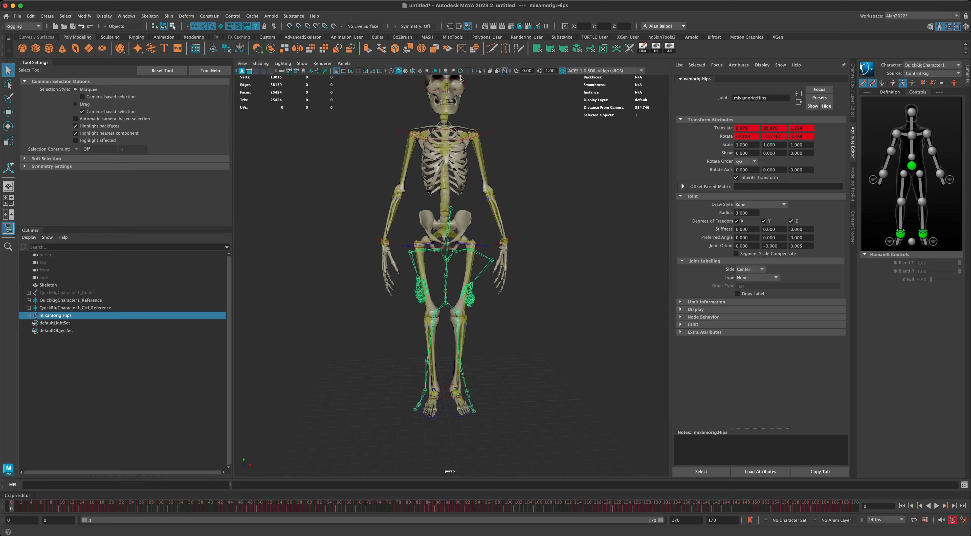
# Isolate the Mixamo skeleton in the viewport, play its animation and inspect its pose.
pyautogui.click(479, 72)
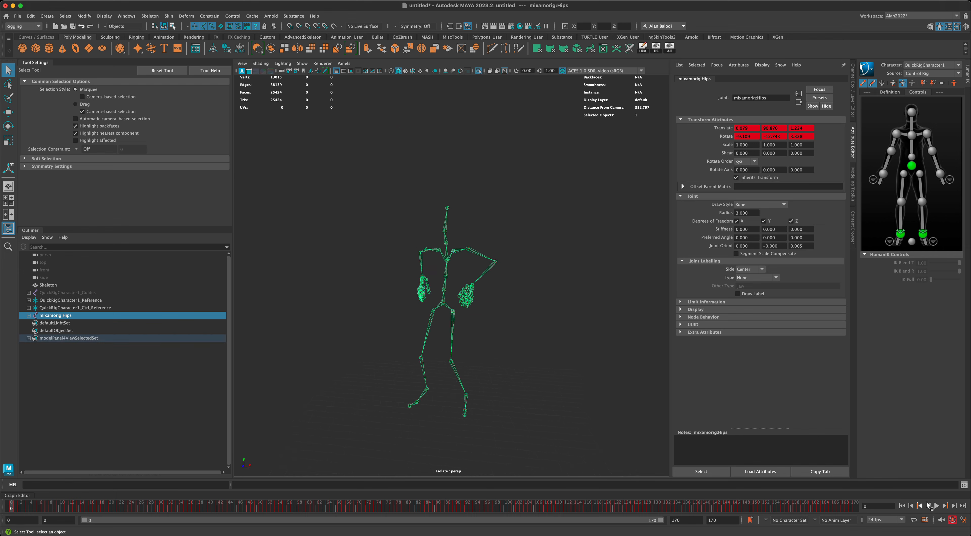
pyautogui.click(936, 506)
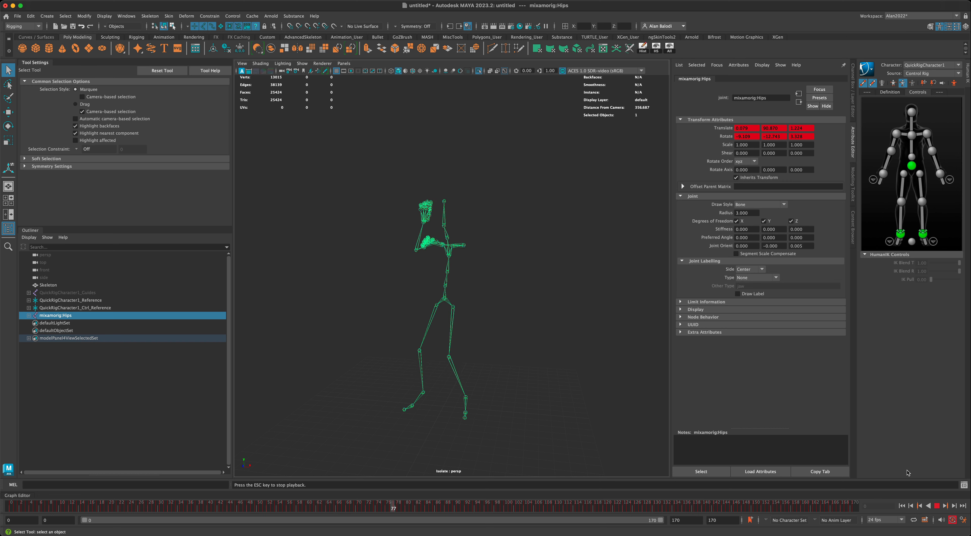
pyautogui.click(936, 506)
pyautogui.click(900, 507)
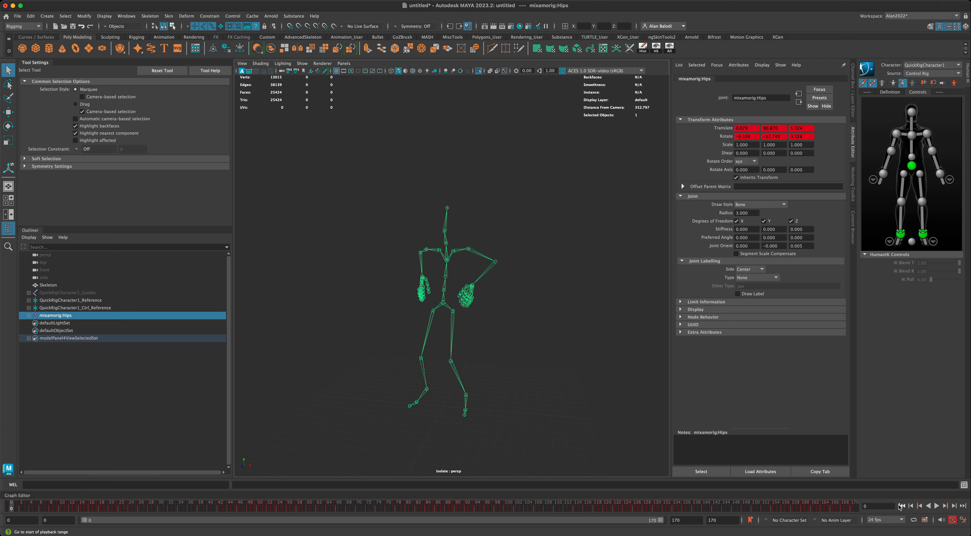
pyautogui.keyDown('alt'); pyautogui.moveTo(579, 394); pyautogui.dragTo(582, 392); pyautogui.keyUp('alt')
pyautogui.keyDown('alt'); pyautogui.moveTo(406, 375); pyautogui.dragTo(411, 358, button='middle'); pyautogui.keyUp('alt')
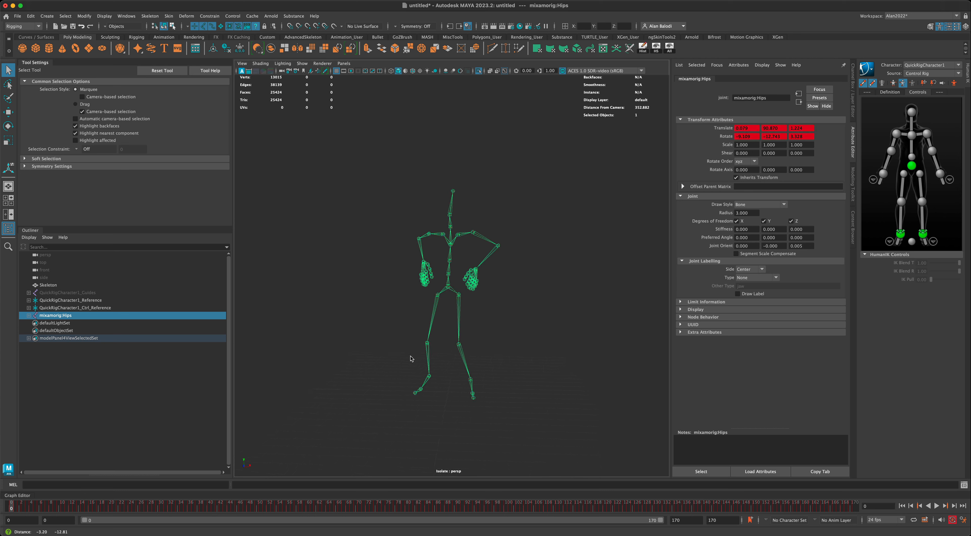
pyautogui.scroll(5, 403, 360)
pyautogui.keyDown('alt'); pyautogui.moveTo(384, 344); pyautogui.dragTo(379, 336); pyautogui.keyUp('alt')
pyautogui.keyDown('alt'); pyautogui.moveTo(395, 261); pyautogui.dragTo(391, 283); pyautogui.keyUp('alt')
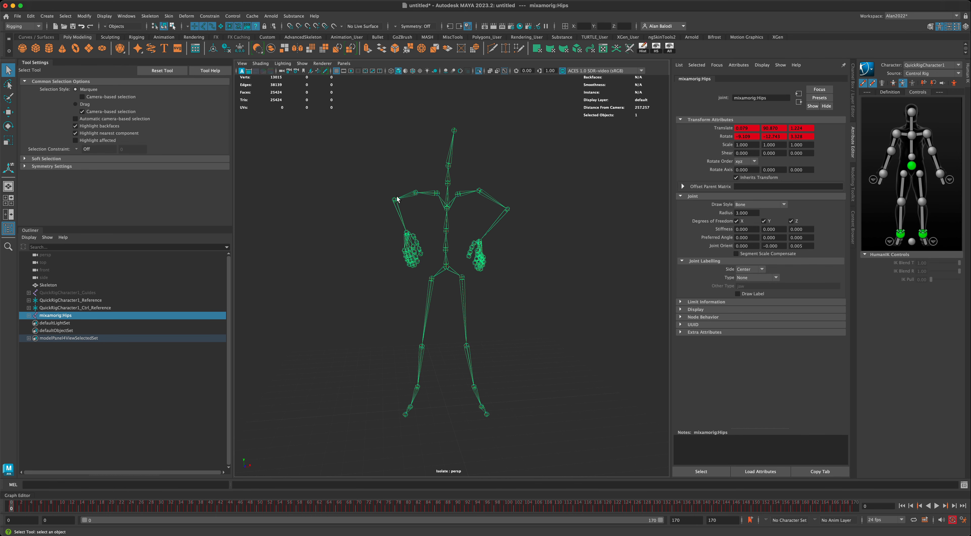
pyautogui.keyDown('alt'); pyautogui.moveTo(339, 240); pyautogui.dragTo(334, 239); pyautogui.keyUp('alt')
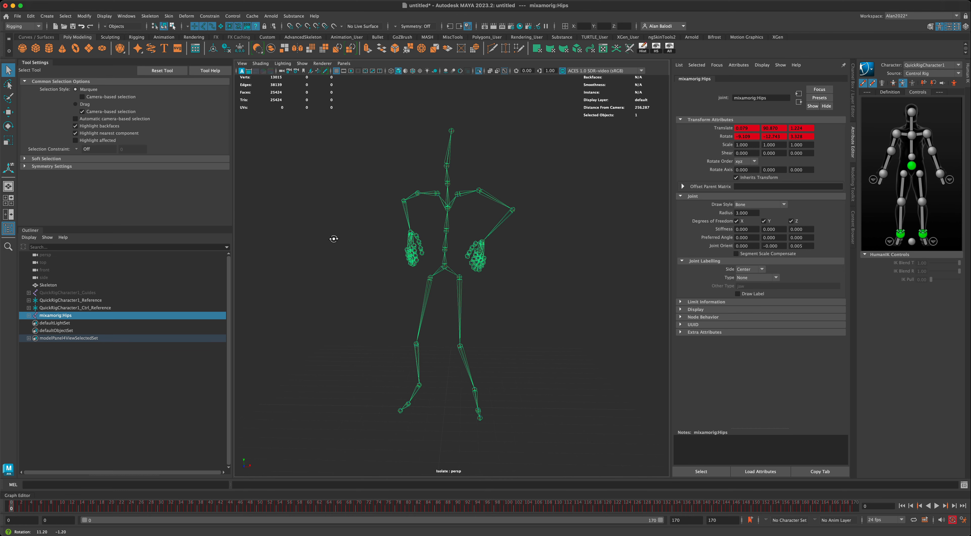
pyautogui.keyDown('alt'); pyautogui.moveTo(370, 283); pyautogui.dragTo(393, 266); pyautogui.keyUp('alt')
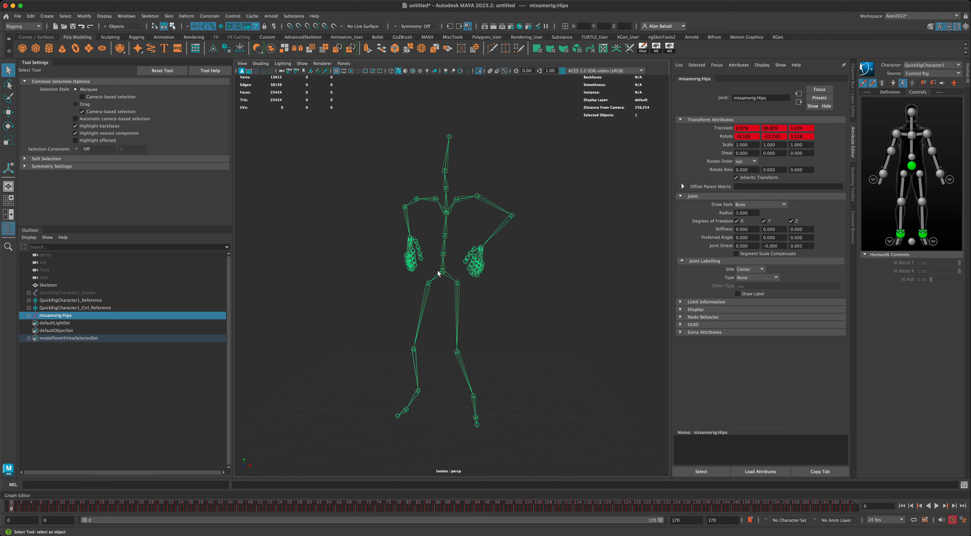
pyautogui.moveTo(440, 272)
pyautogui.keyDown('alt'); pyautogui.mouseDown()
pyautogui.moveTo(346, 274)
pyautogui.moveTo(428, 275)
pyautogui.mouseUp(); pyautogui.keyUp('alt')
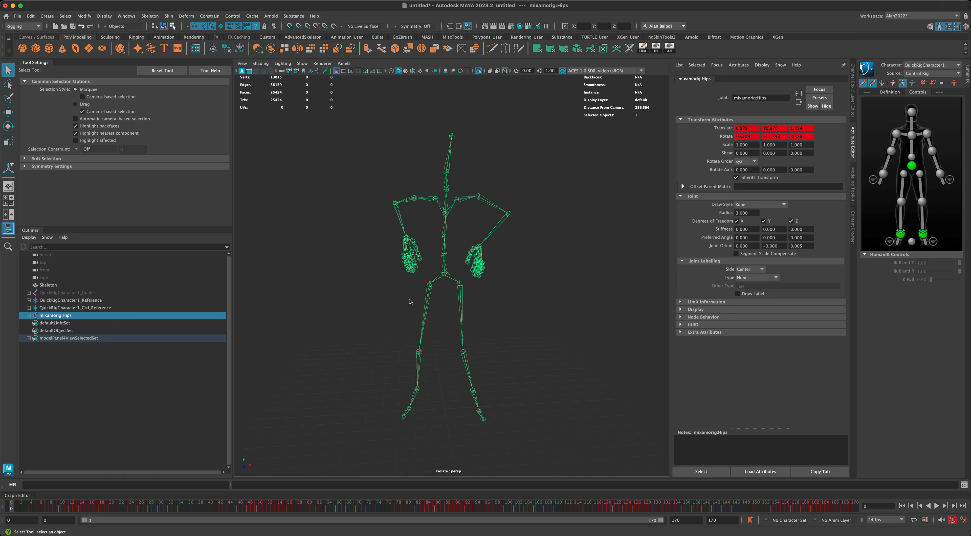
pyautogui.keyDown('alt'); pyautogui.moveTo(426, 207); pyautogui.dragTo(428, 214); pyautogui.keyUp('alt')
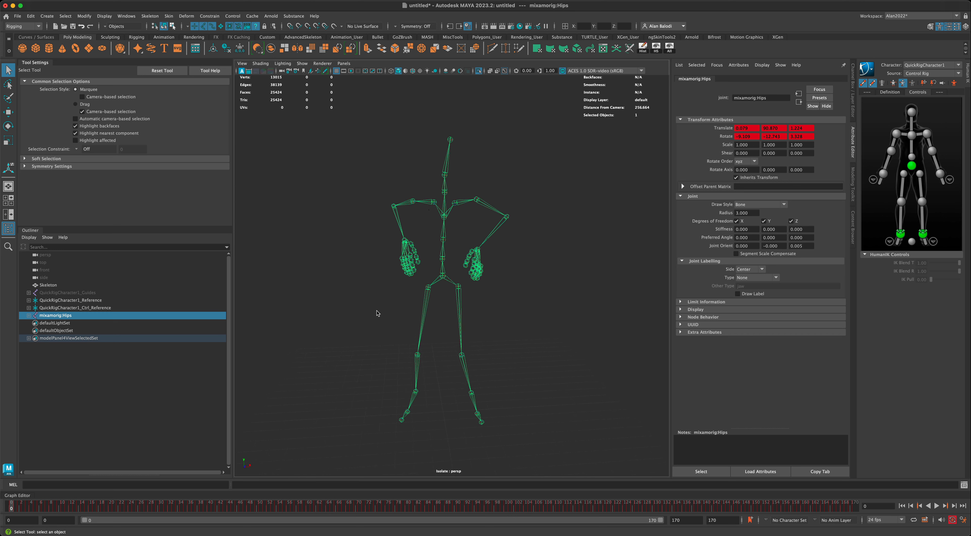
pyautogui.keyDown('alt'); pyautogui.moveTo(377, 314); pyautogui.dragTo(367, 315); pyautogui.keyUp('alt')
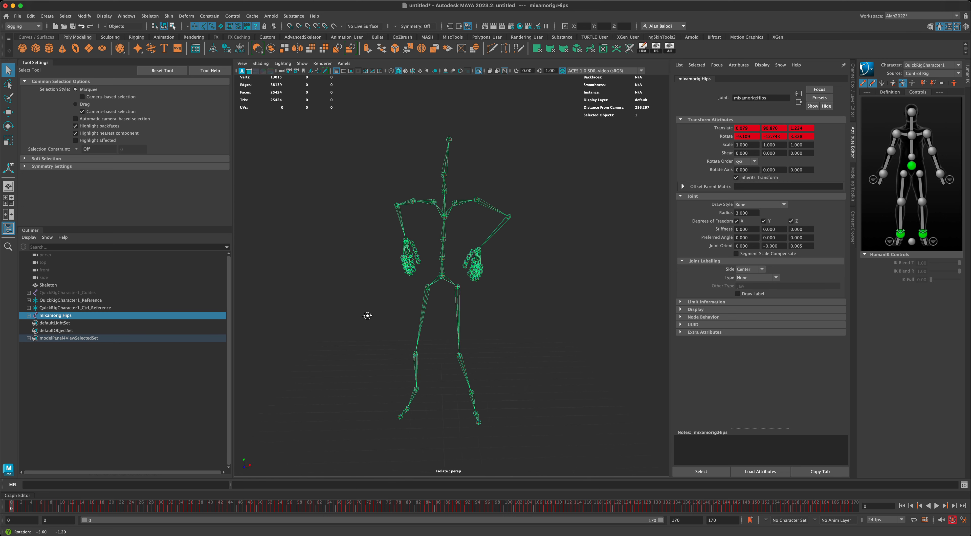
pyautogui.keyDown('alt'); pyautogui.moveTo(324, 338); pyautogui.dragTo(323, 340); pyautogui.keyUp('alt')
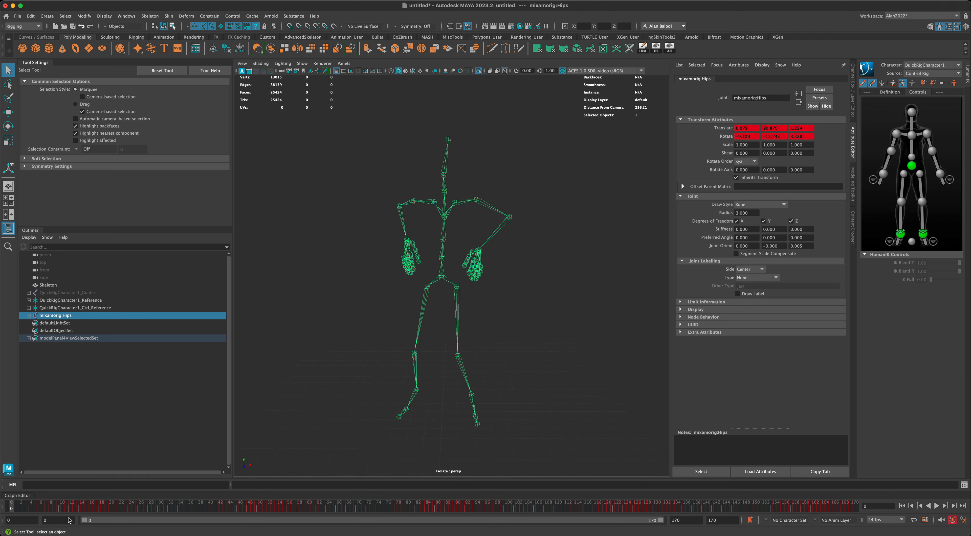
# Set the playback start frame to -1 and go to frame -1.
pyautogui.click(48, 520)
pyautogui.doubleClick(41, 522)
pyautogui.write('-1')
pyautogui.press('Return')
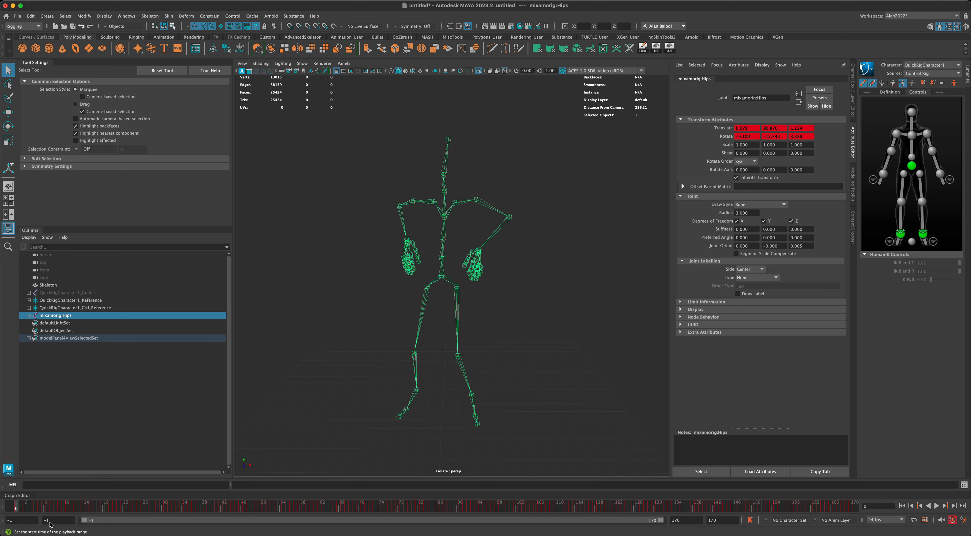
pyautogui.click(10, 510)
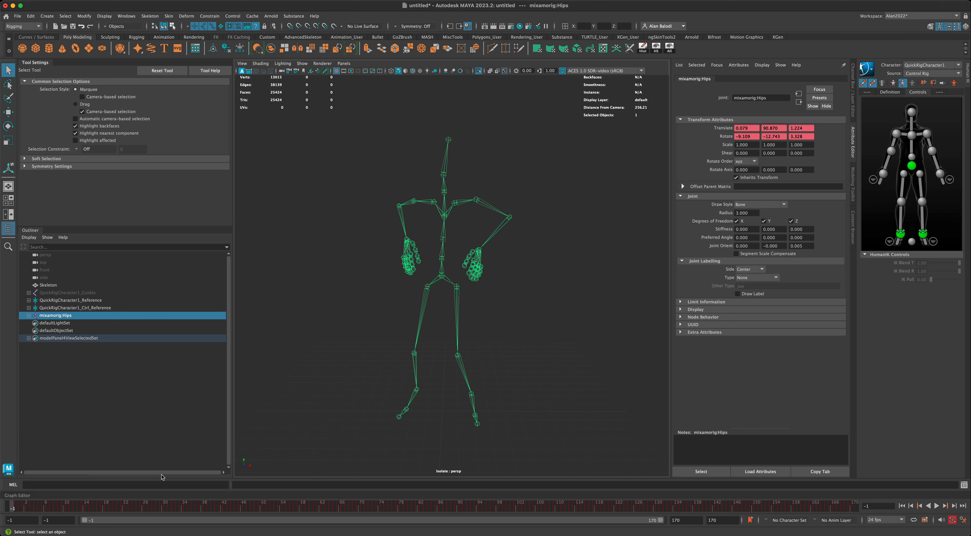
pyautogui.rightClick(442, 277)
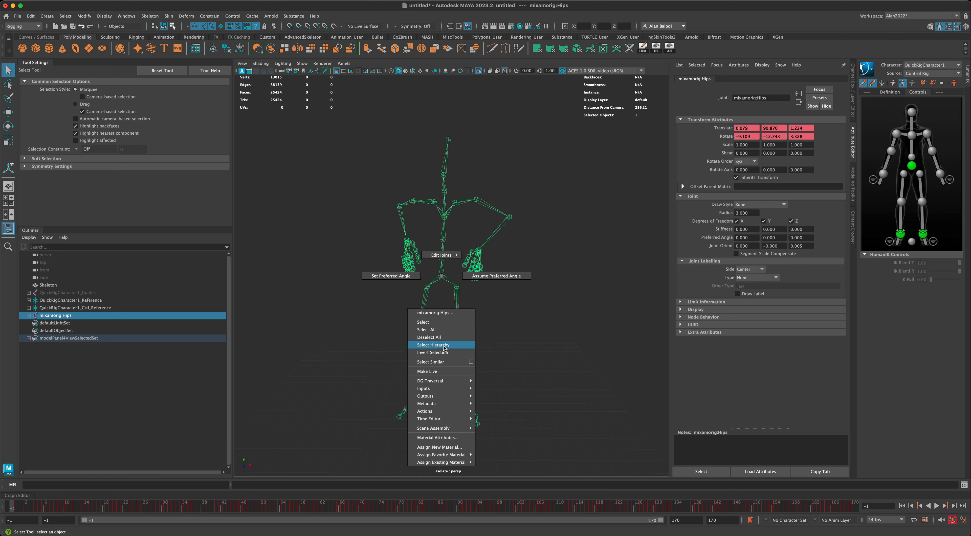
# Key the whole skeleton hierarchy and set its Rotate X, Y and Z to 0.
pyautogui.click(433, 345)
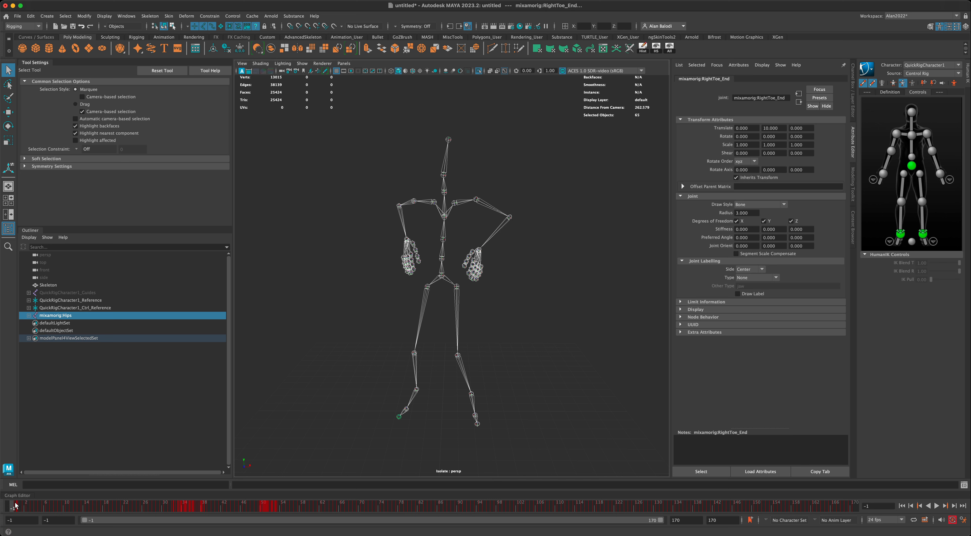
pyautogui.press('s')
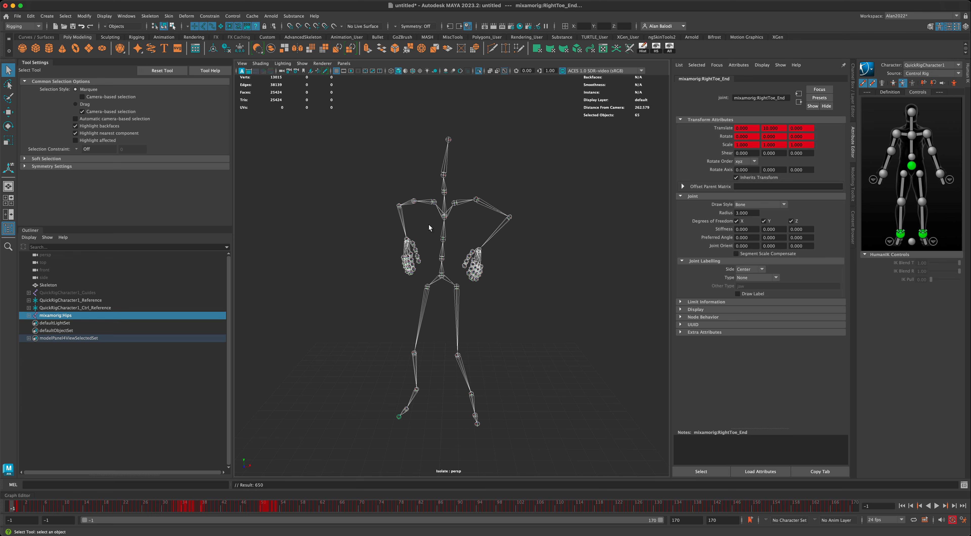
pyautogui.click(852, 113)
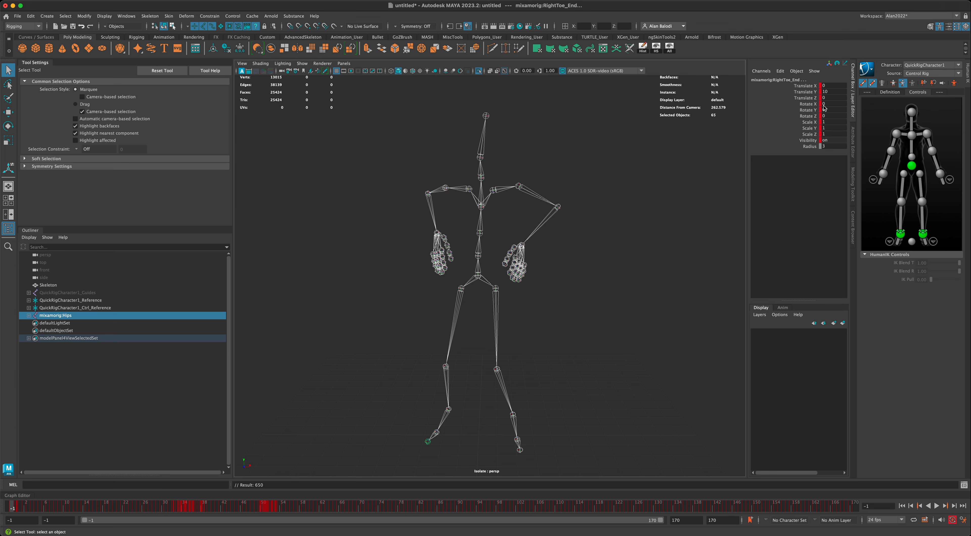
pyautogui.moveTo(826, 106); pyautogui.dragTo(827, 117)
pyautogui.press('Return')
pyautogui.scroll(-5, 568, 284)
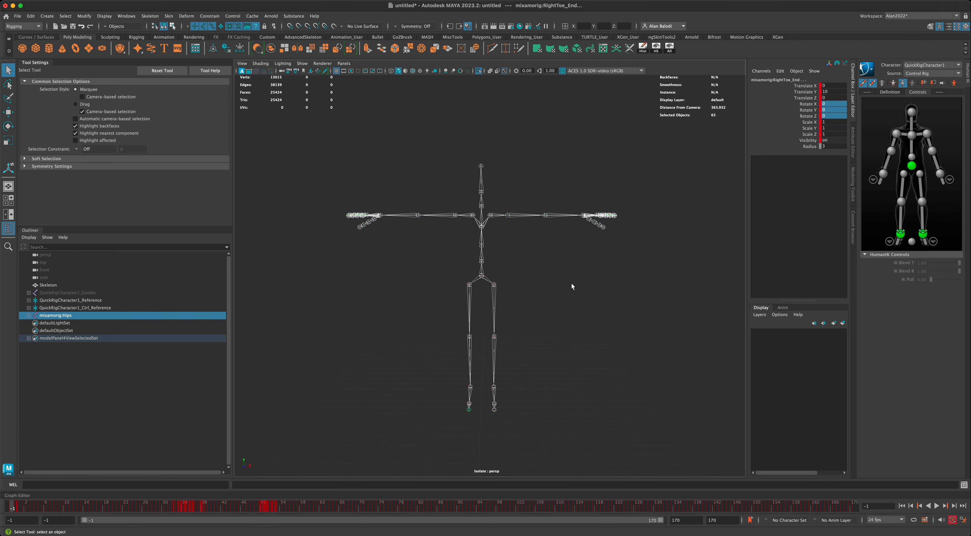
pyautogui.moveTo(572, 286)
pyautogui.keyDown('alt'); pyautogui.mouseDown()
pyautogui.moveTo(518, 284)
pyautogui.moveTo(559, 286)
pyautogui.mouseUp(); pyautogui.keyUp('alt')
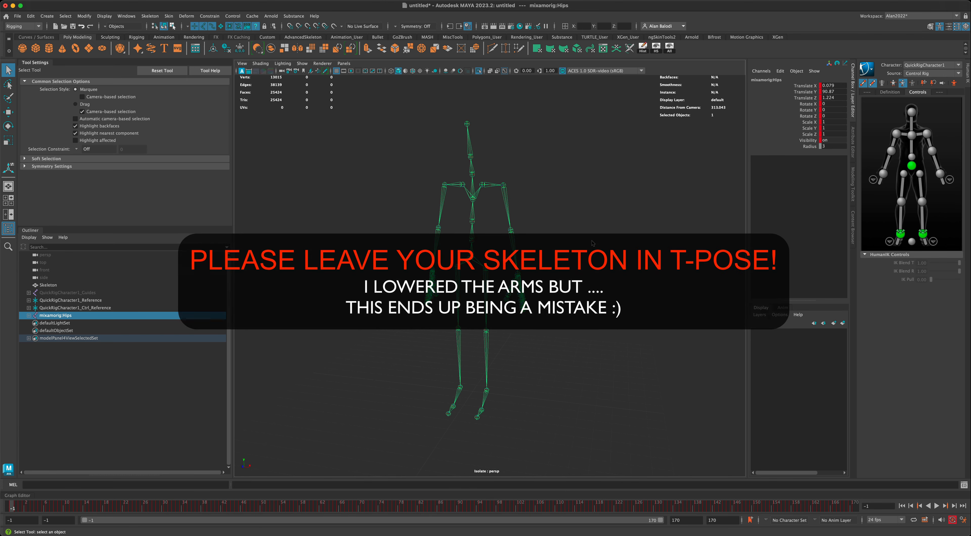
# Set the HumanIK Character dropdown to None.
pyautogui.click(924, 66)
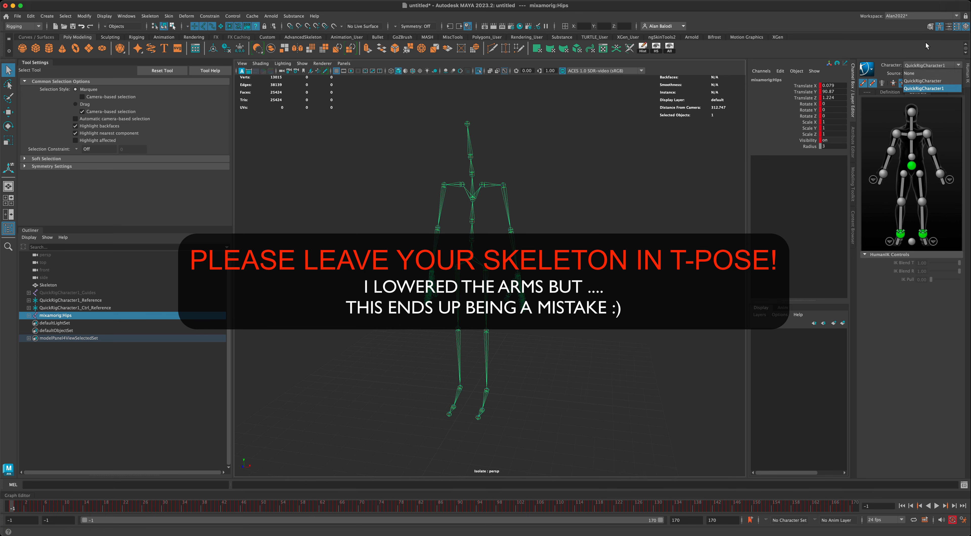
pyautogui.click(925, 42)
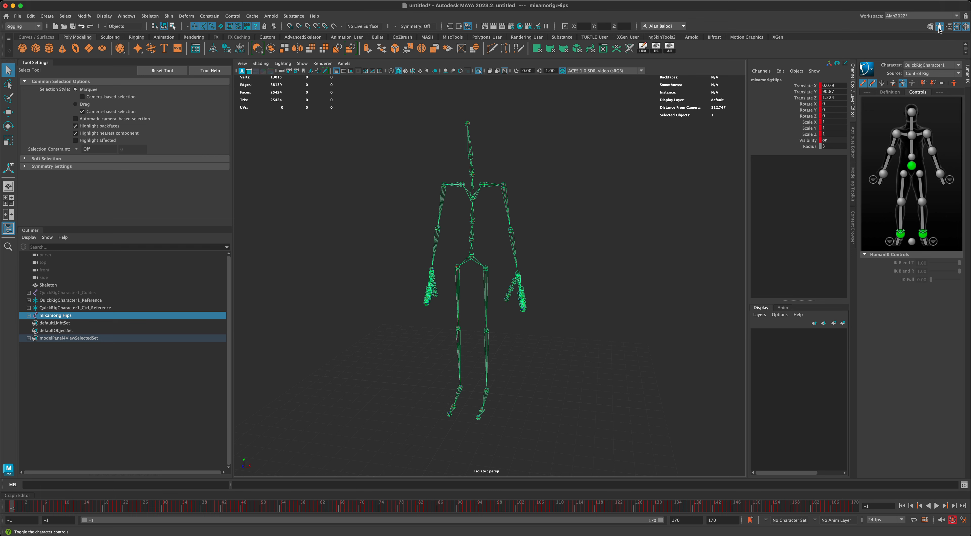
pyautogui.click(920, 66)
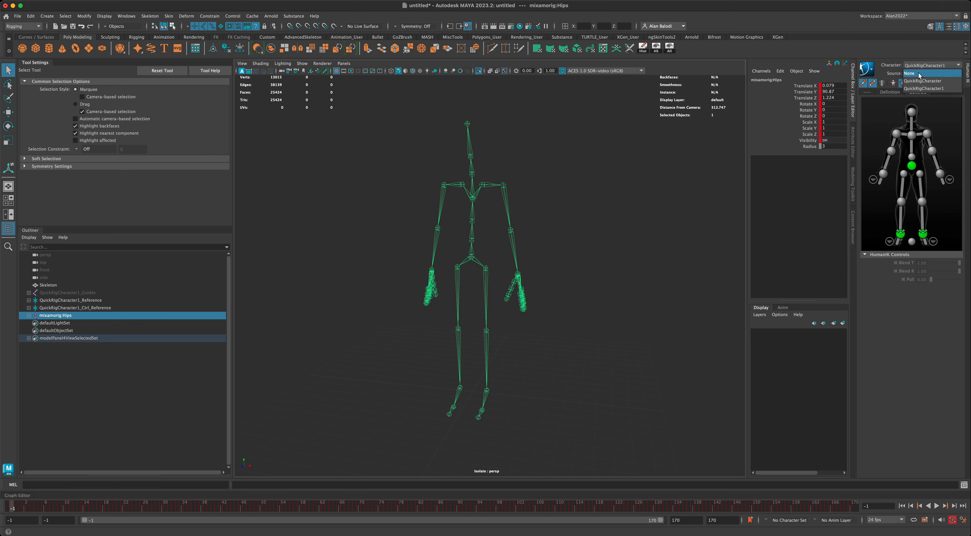
pyautogui.click(918, 73)
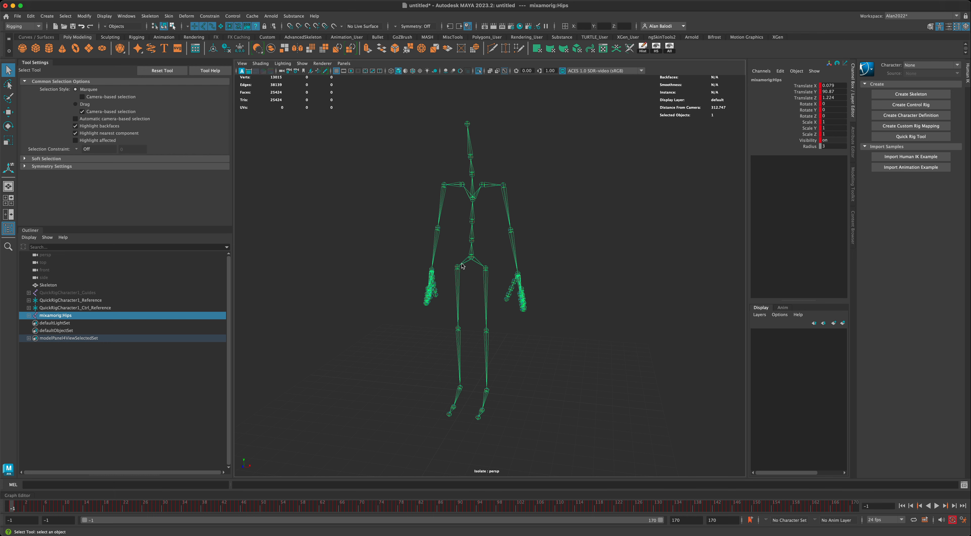
pyautogui.moveTo(496, 264)
pyautogui.keyDown('alt'); pyautogui.mouseDown()
pyautogui.moveTo(522, 265)
pyautogui.moveTo(506, 267)
pyautogui.mouseUp(); pyautogui.keyUp('alt')
pyautogui.scroll(1, 539, 271)
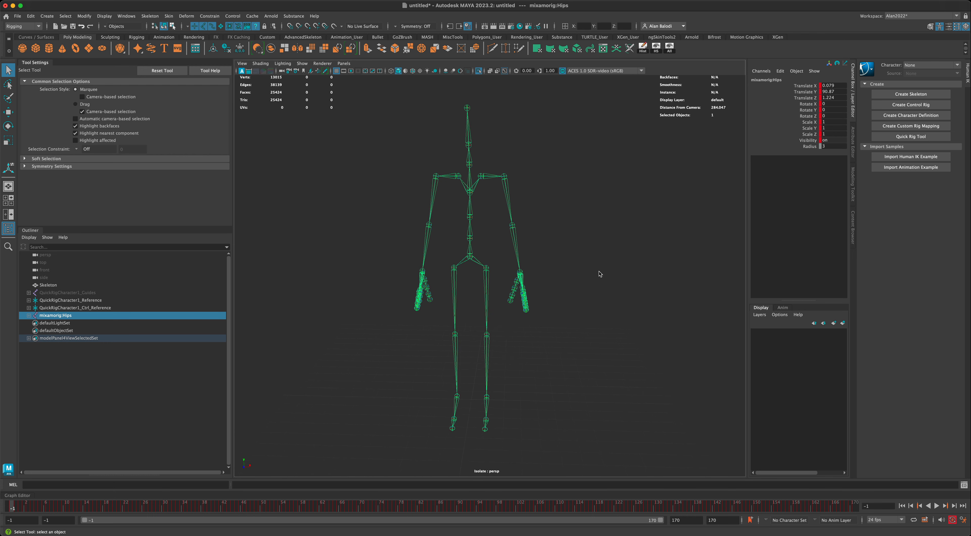
pyautogui.keyDown('alt'); pyautogui.moveTo(599, 273); pyautogui.dragTo(617, 272, button='middle'); pyautogui.keyUp('alt')
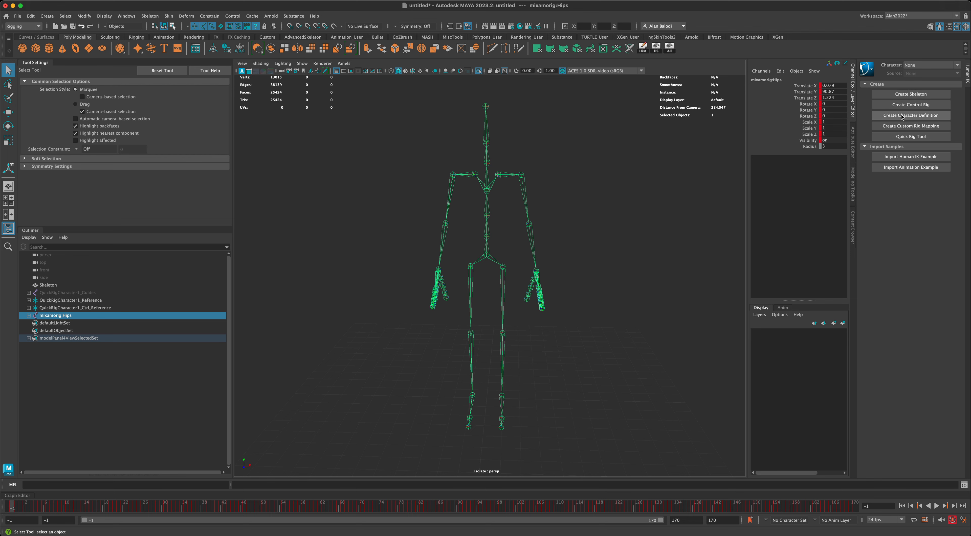
# Create the Character1 definition and assign the skeleton's hips joint to the Hips slot.
pyautogui.click(914, 117)
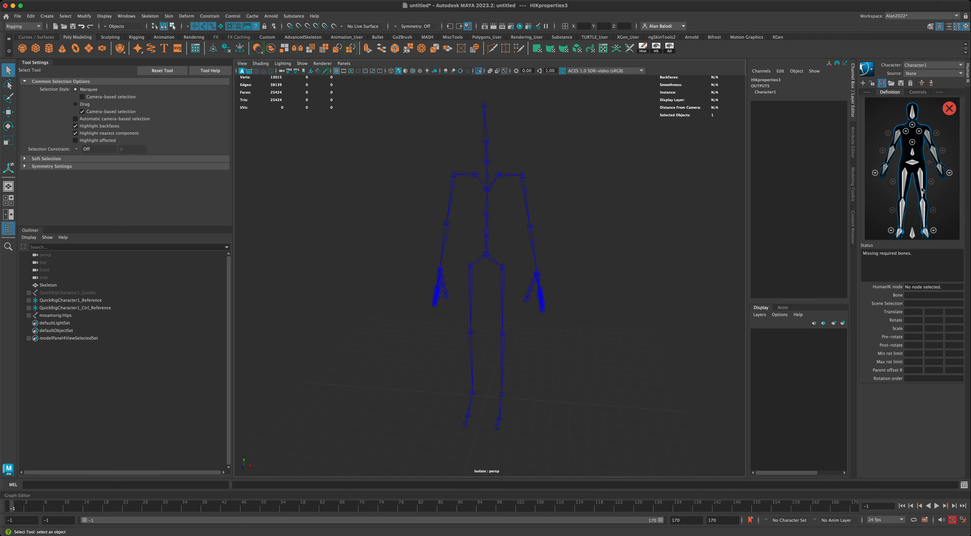
pyautogui.click(911, 163)
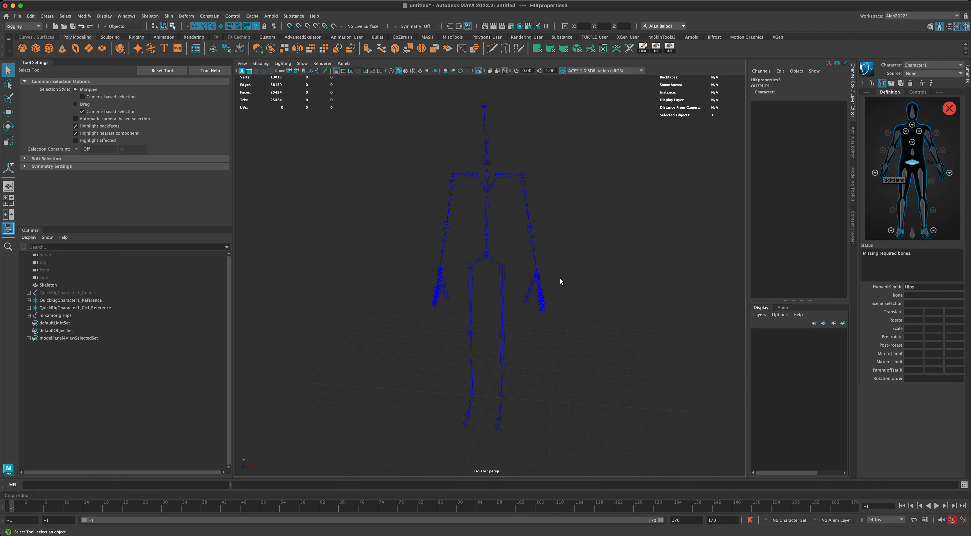
pyautogui.click(486, 257)
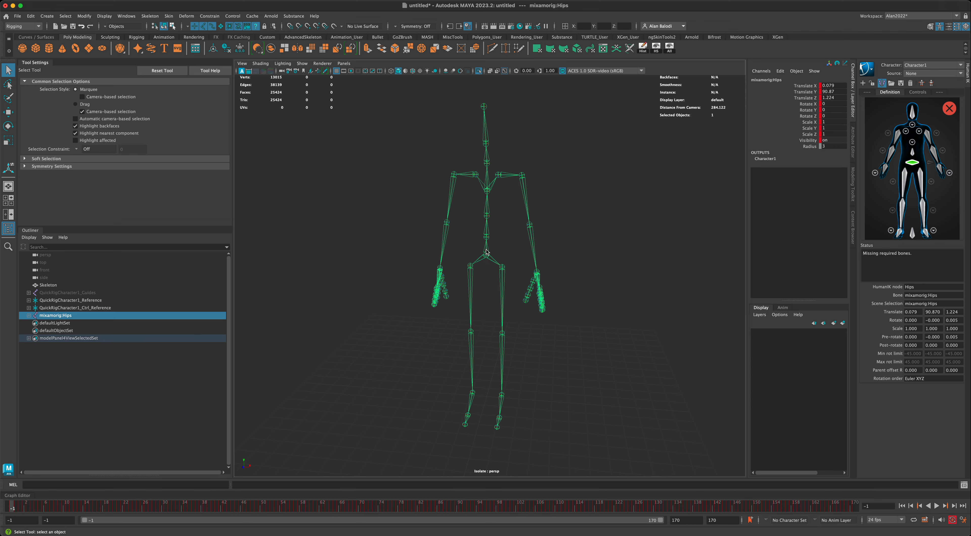
pyautogui.keyDown('alt'); pyautogui.moveTo(512, 259); pyautogui.dragTo(507, 256); pyautogui.keyUp('alt')
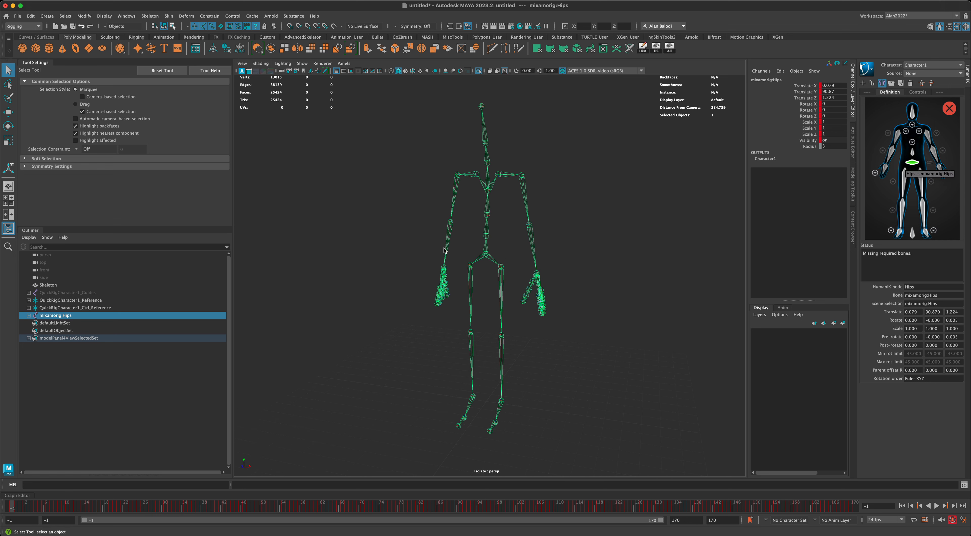
pyautogui.keyDown('alt'); pyautogui.moveTo(499, 257); pyautogui.dragTo(509, 260); pyautogui.keyUp('alt')
pyautogui.scroll(2, 510, 263)
pyautogui.scroll(-2, 516, 275)
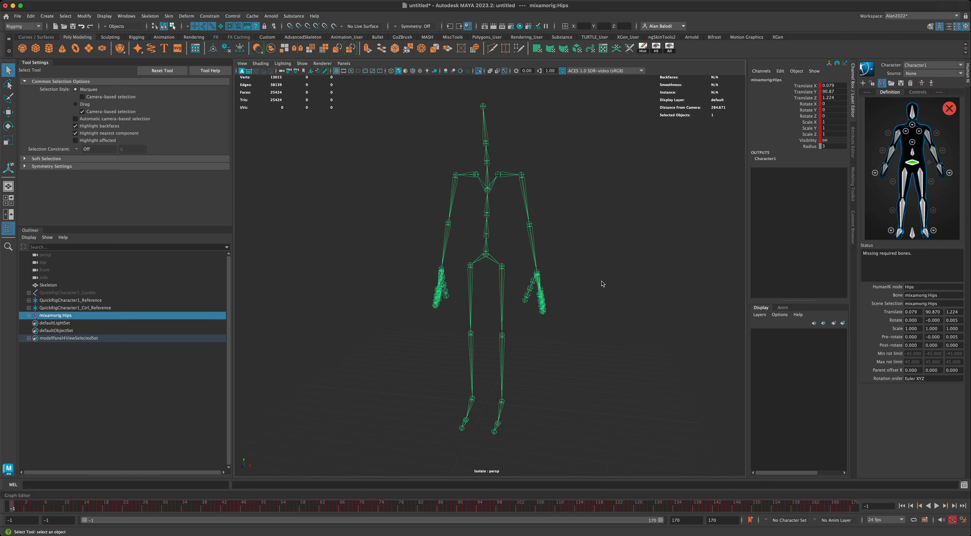
# Bring up the Load Skeleton Definition dialog and show its template list.
pyautogui.click(892, 83)
pyautogui.moveTo(886, 169); pyautogui.dragTo(599, 151)
pyautogui.click(595, 165)
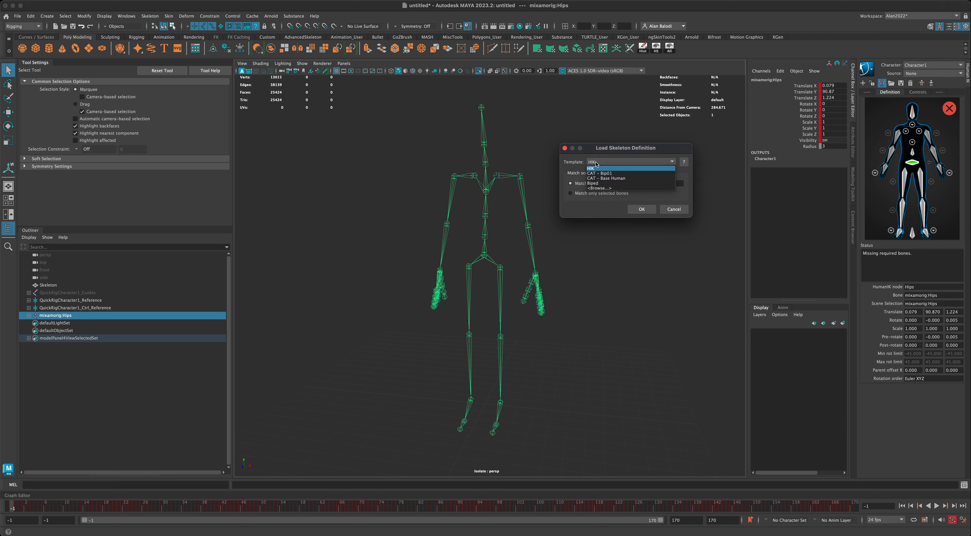
# Apply the HIK template with the mixamorig: prefix to map all Character1 bones.
pyautogui.click(594, 168)
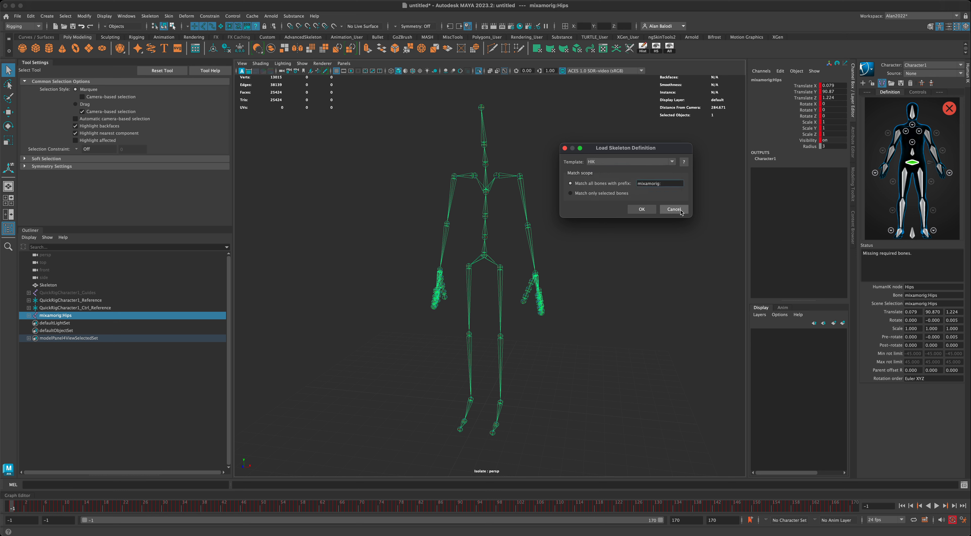
pyautogui.click(641, 210)
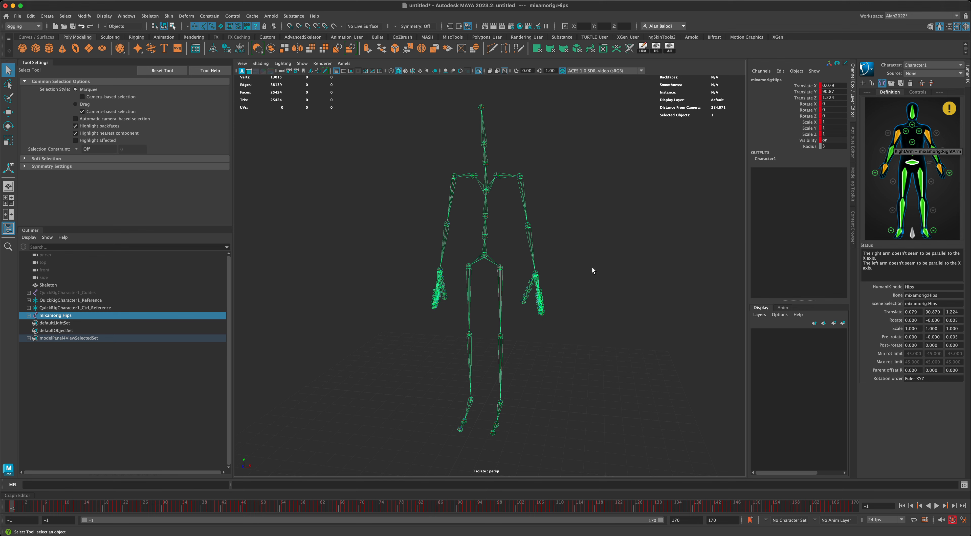
pyautogui.keyDown('alt'); pyautogui.moveTo(614, 259); pyautogui.dragTo(587, 263); pyautogui.keyUp('alt')
pyautogui.keyDown('alt'); pyautogui.moveTo(650, 253); pyautogui.dragTo(648, 249); pyautogui.keyUp('alt')
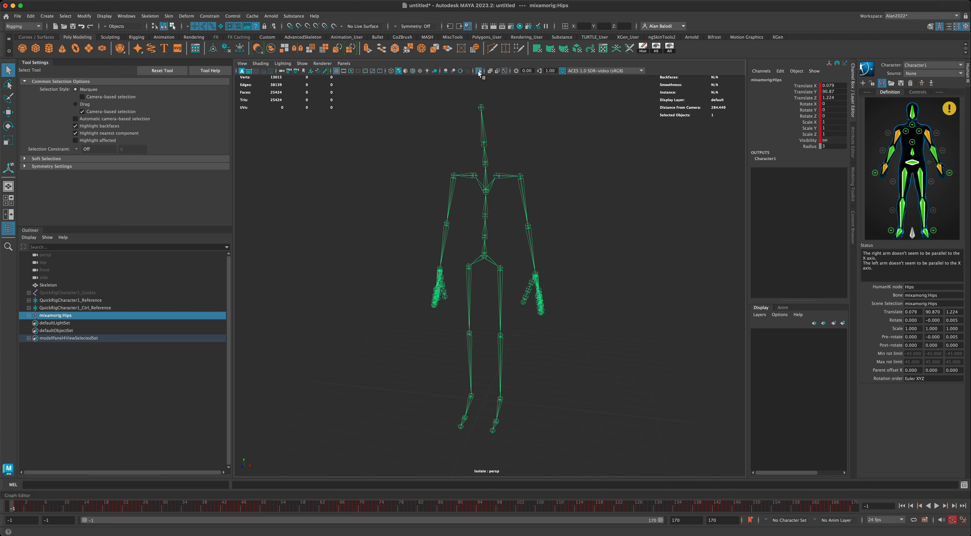
# Turn off Isolate Select so the skeleton mesh shows alongside the joints.
pyautogui.click(478, 72)
pyautogui.scroll(-5, 628, 276)
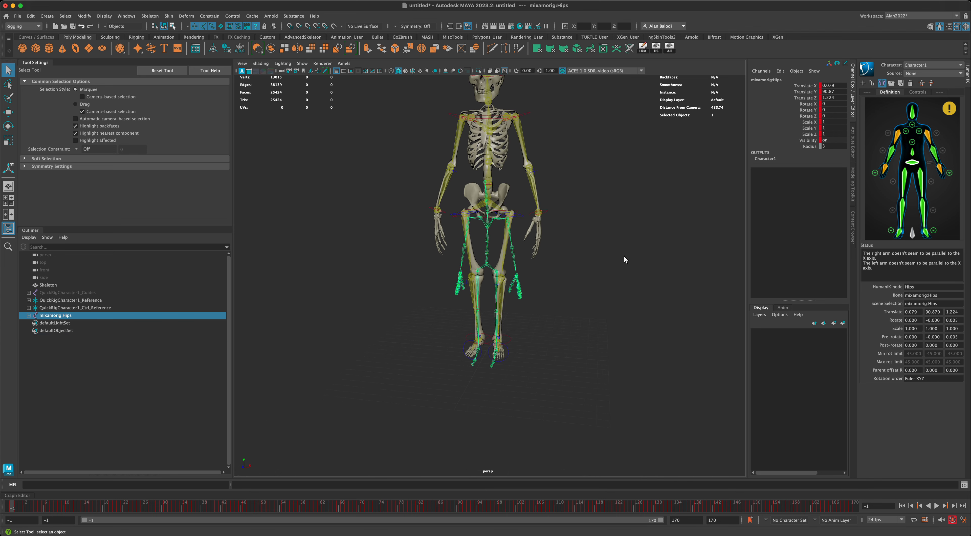
pyautogui.keyDown('alt'); pyautogui.moveTo(616, 304); pyautogui.dragTo(615, 304); pyautogui.keyUp('alt')
pyautogui.keyDown('alt'); pyautogui.moveTo(624, 259); pyautogui.dragTo(616, 303, button='middle'); pyautogui.keyUp('alt')
pyautogui.keyDown('alt'); pyautogui.moveTo(615, 304); pyautogui.dragTo(613, 301); pyautogui.keyUp('alt')
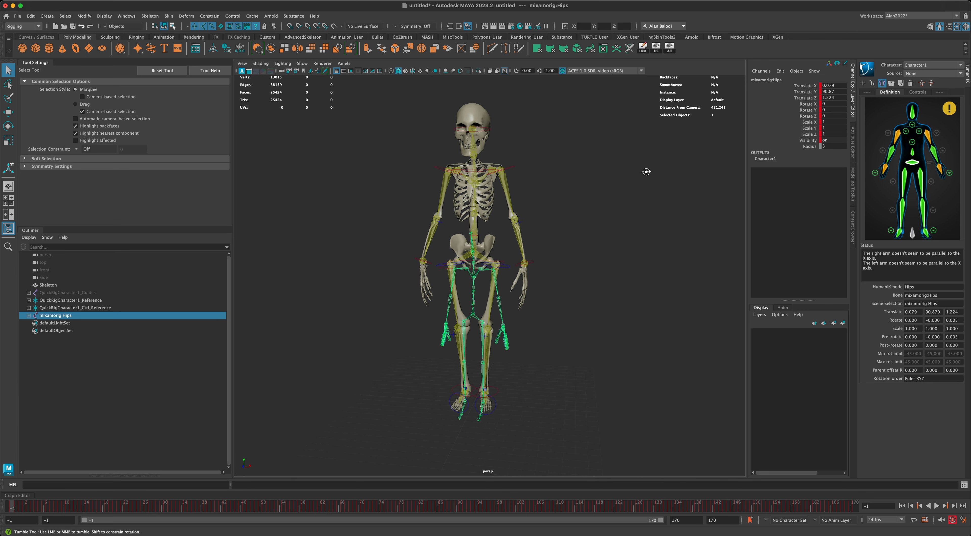
# Make QuickRigCharacter1 the active HumanIK character.
pyautogui.click(915, 64)
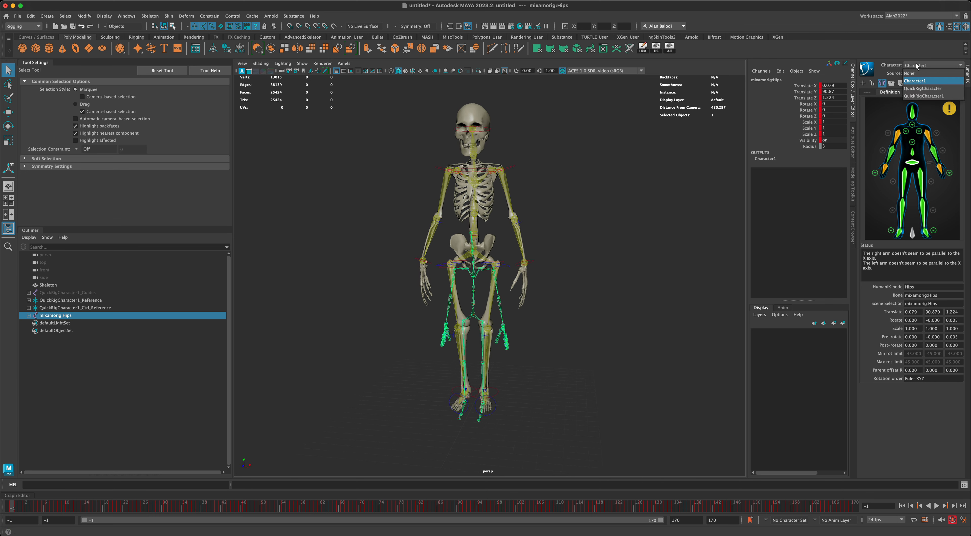
pyautogui.click(912, 96)
pyautogui.keyDown('alt'); pyautogui.moveTo(697, 185); pyautogui.dragTo(543, 256); pyautogui.keyUp('alt')
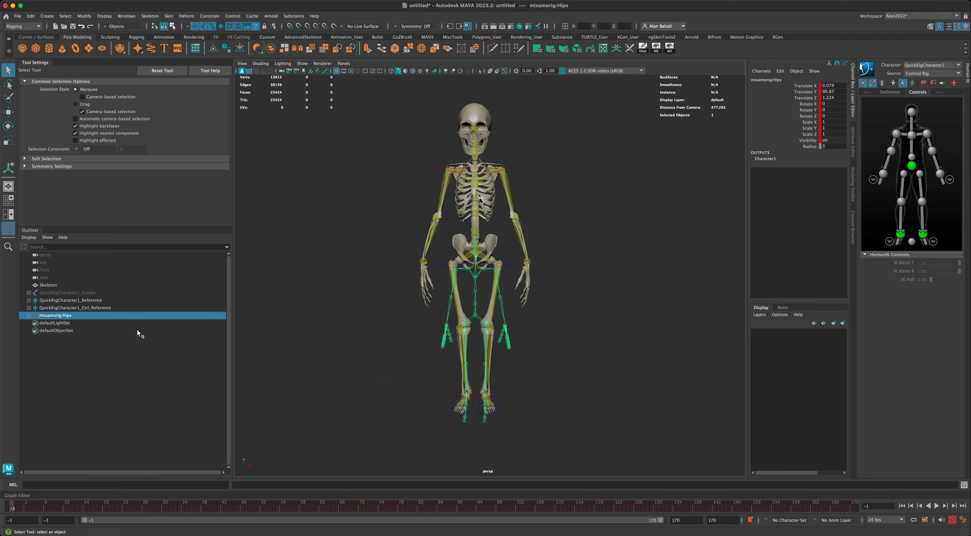
pyautogui.click(932, 74)
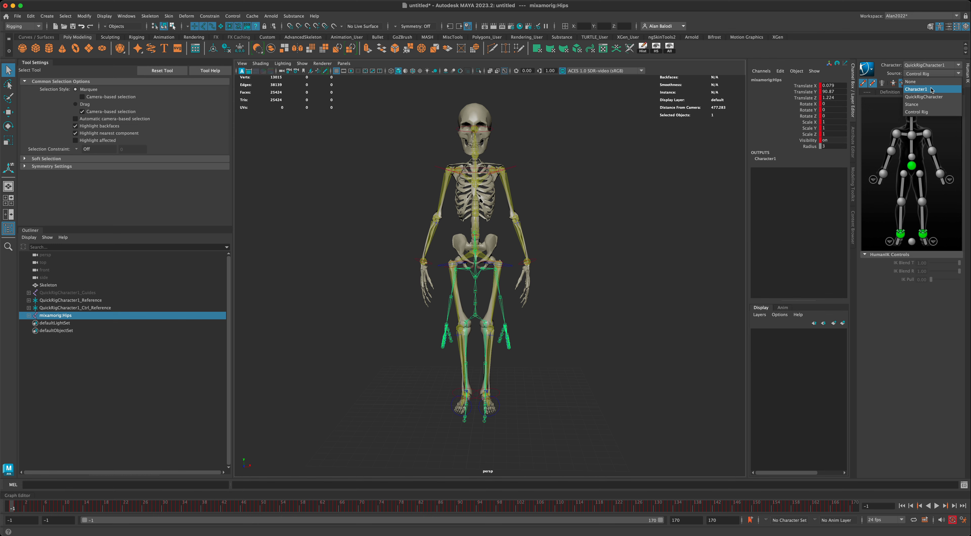
# Set QuickRigCharacter1's source to Character1 and play the retargeted dance on the mesh.
pyautogui.click(931, 89)
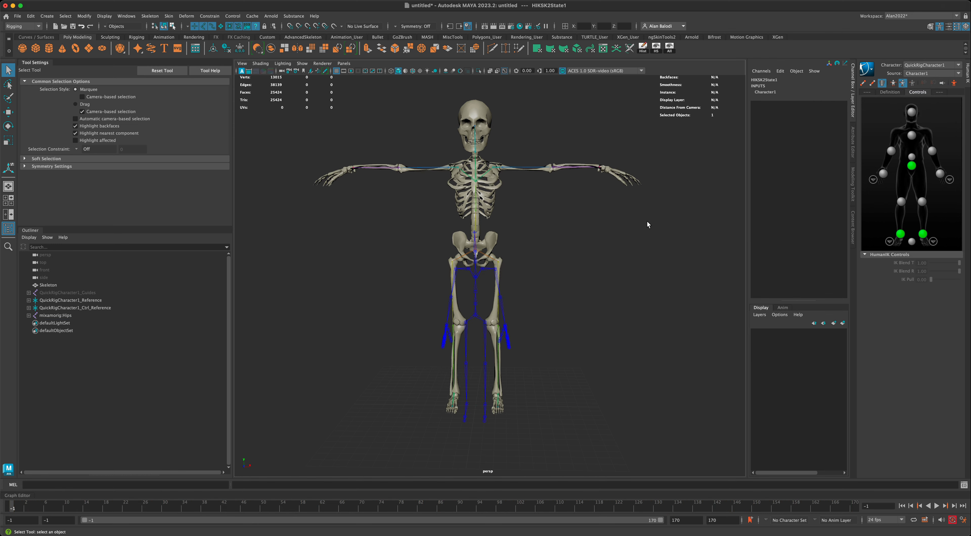
pyautogui.keyDown('alt'); pyautogui.moveTo(643, 225); pyautogui.dragTo(614, 272); pyautogui.keyUp('alt')
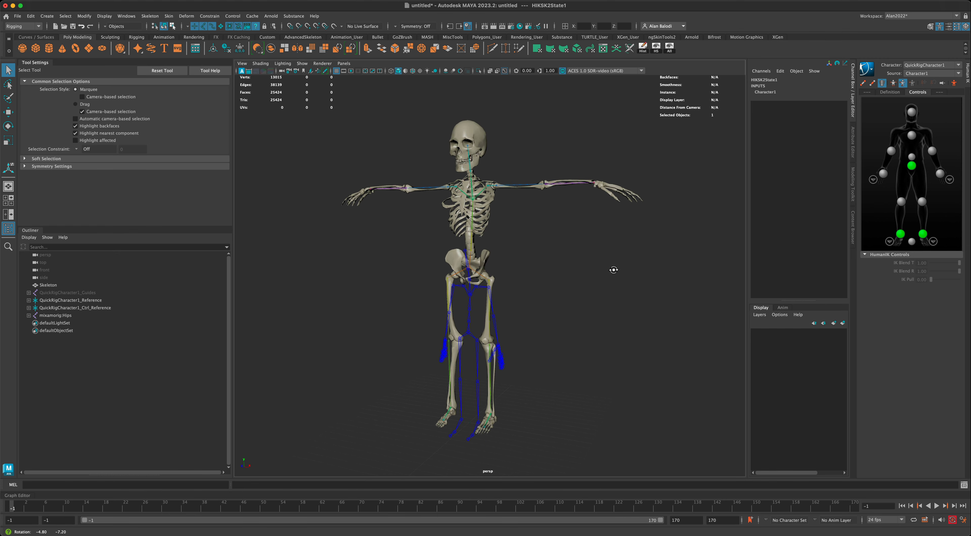
pyautogui.keyDown('alt'); pyautogui.moveTo(614, 272); pyautogui.dragTo(626, 275, button='middle'); pyautogui.keyUp('alt')
pyautogui.keyDown('alt'); pyautogui.moveTo(626, 275); pyautogui.dragTo(633, 277); pyautogui.keyUp('alt')
pyautogui.click(936, 506)
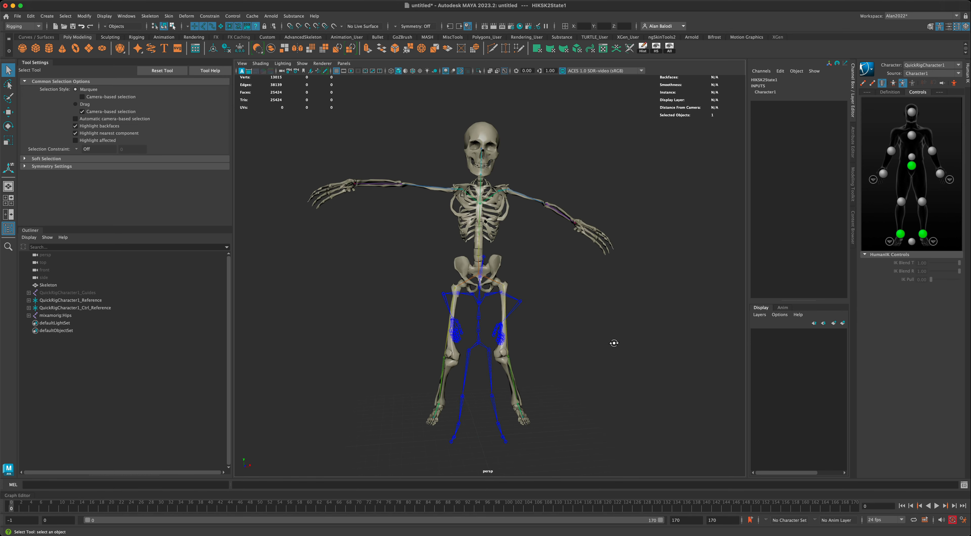
pyautogui.keyDown('alt'); pyautogui.moveTo(613, 343); pyautogui.dragTo(571, 346); pyautogui.keyUp('alt')
pyautogui.click(481, 345)
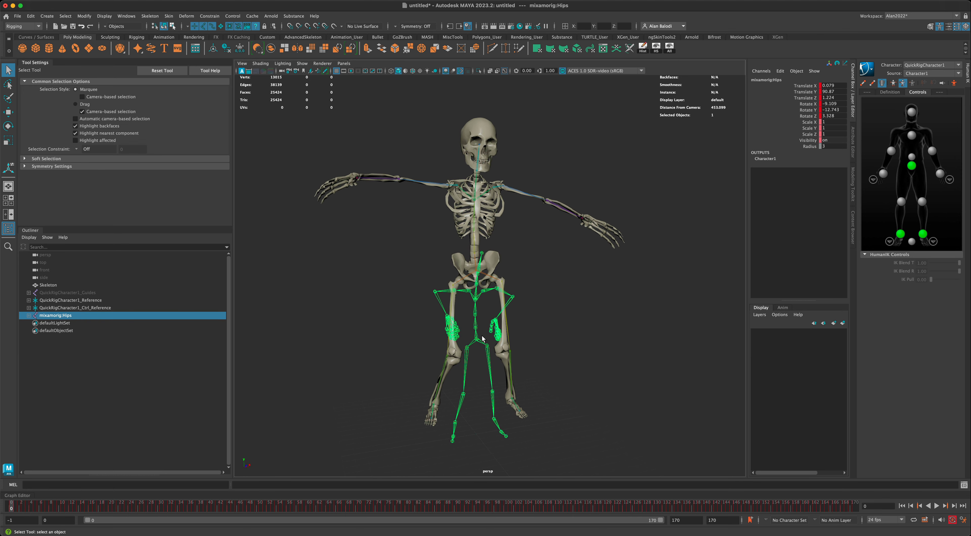
# Set the playback start frame to -1 and jump to frame -1.
pyautogui.keyDown('alt'); pyautogui.moveTo(439, 343); pyautogui.dragTo(495, 350); pyautogui.keyUp('alt')
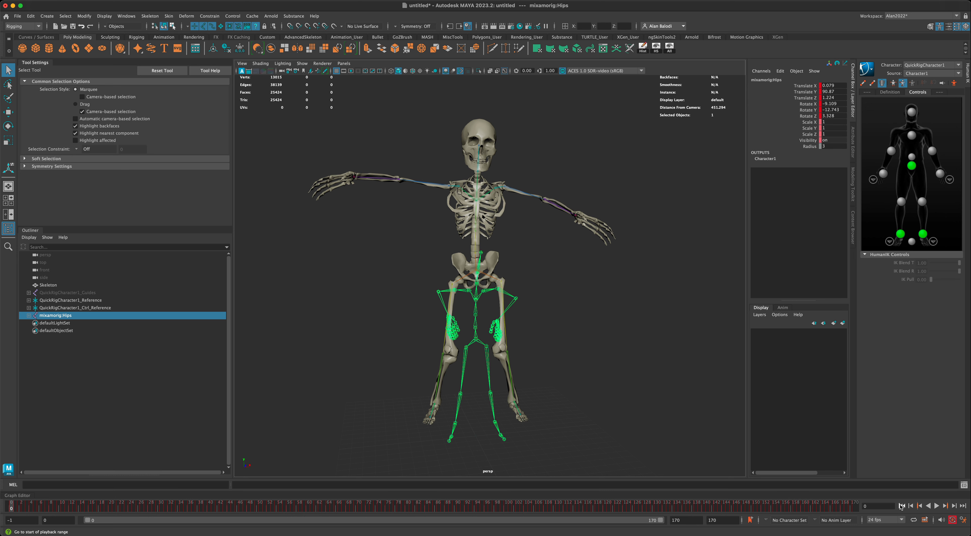
pyautogui.click(60, 522)
pyautogui.write('-1')
pyautogui.press('Return')
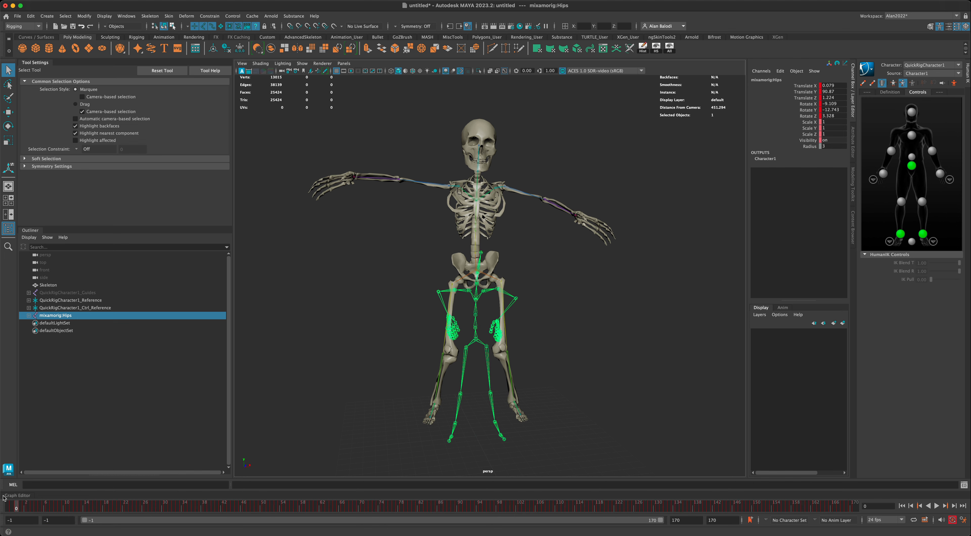
pyautogui.click(12, 506)
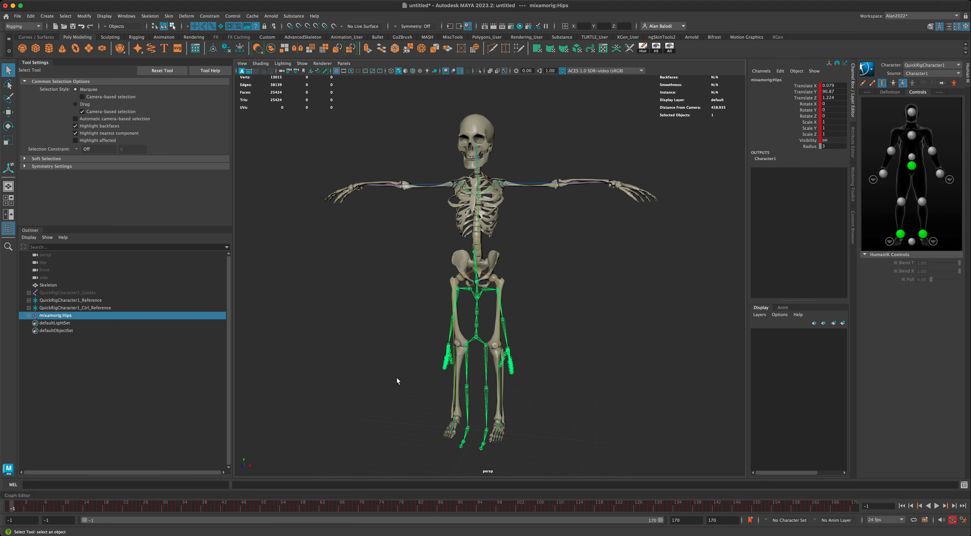
# Select the joint hierarchy under Hips and zero Rotate X, Y and Z for a T-pose.
pyautogui.scroll(4, 397, 381)
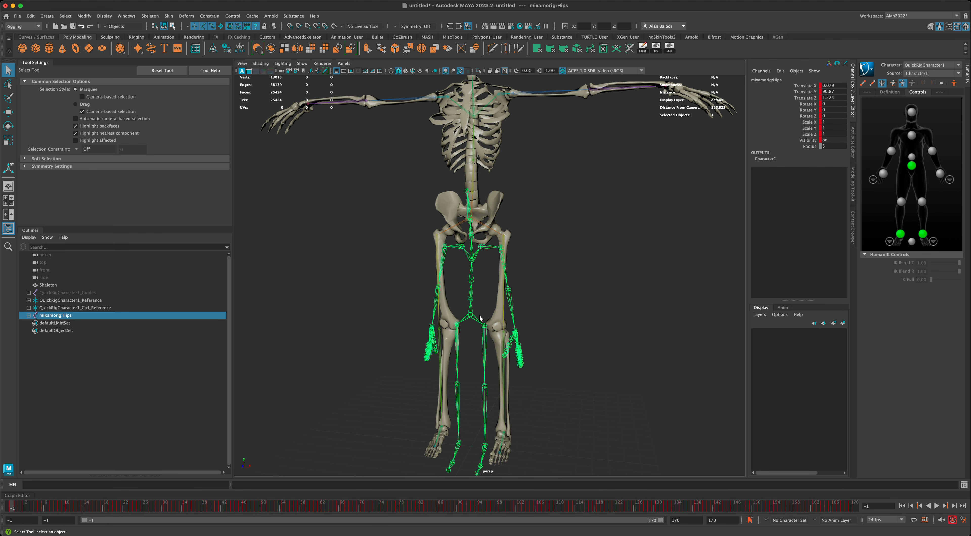
pyautogui.rightClick(470, 317)
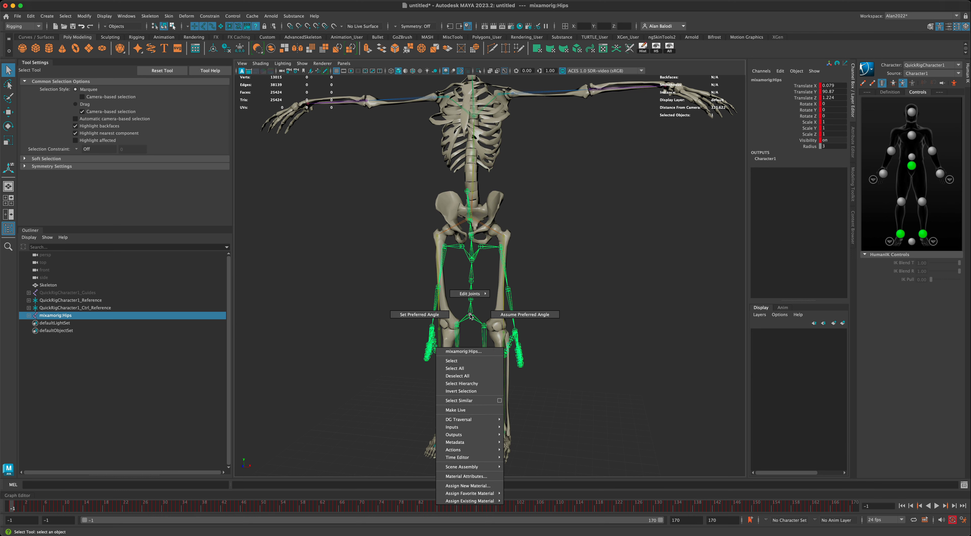
pyautogui.click(471, 386)
pyautogui.keyDown('alt'); pyautogui.moveTo(548, 375); pyautogui.dragTo(554, 342, button='middle'); pyautogui.keyUp('alt')
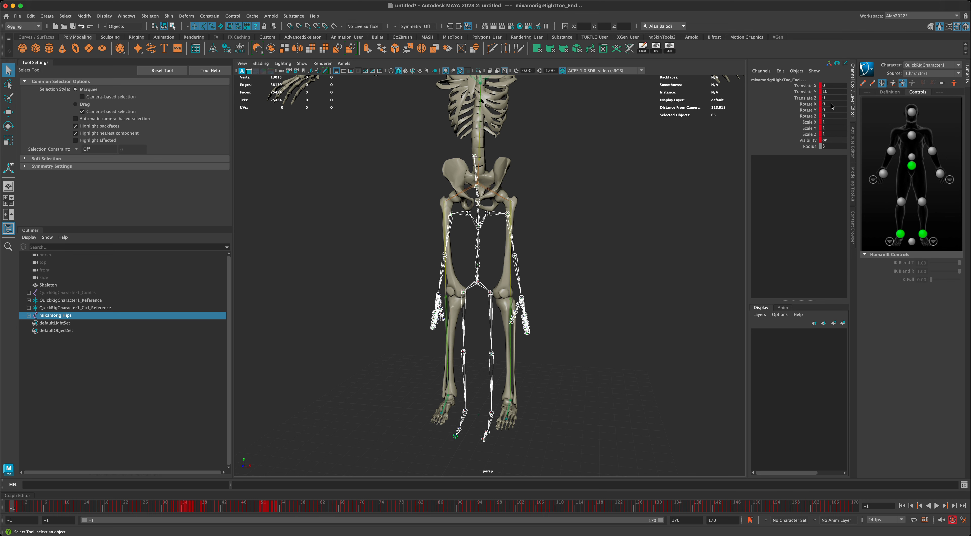
pyautogui.moveTo(831, 105); pyautogui.dragTo(832, 117)
pyautogui.press('Return')
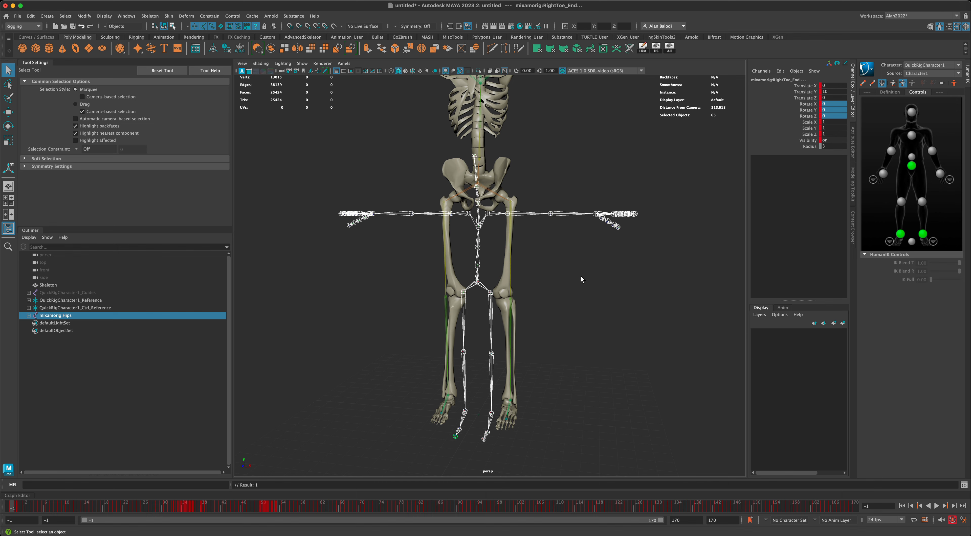
pyautogui.keyDown('alt'); pyautogui.moveTo(581, 277); pyautogui.dragTo(582, 280); pyautogui.keyUp('alt')
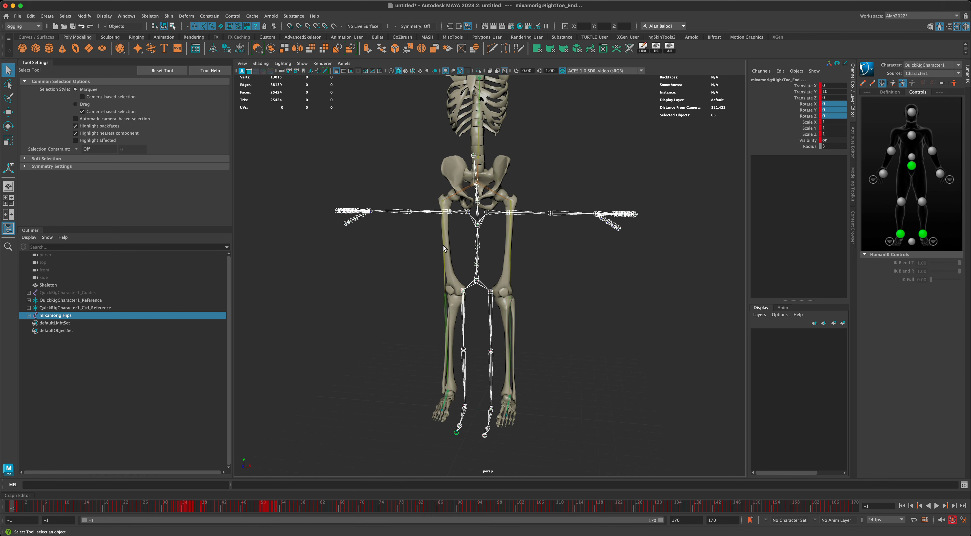
pyautogui.moveTo(413, 299)
pyautogui.keyDown('alt'); pyautogui.mouseDown()
pyautogui.moveTo(394, 295)
pyautogui.moveTo(400, 300)
pyautogui.mouseUp(); pyautogui.keyUp('alt')
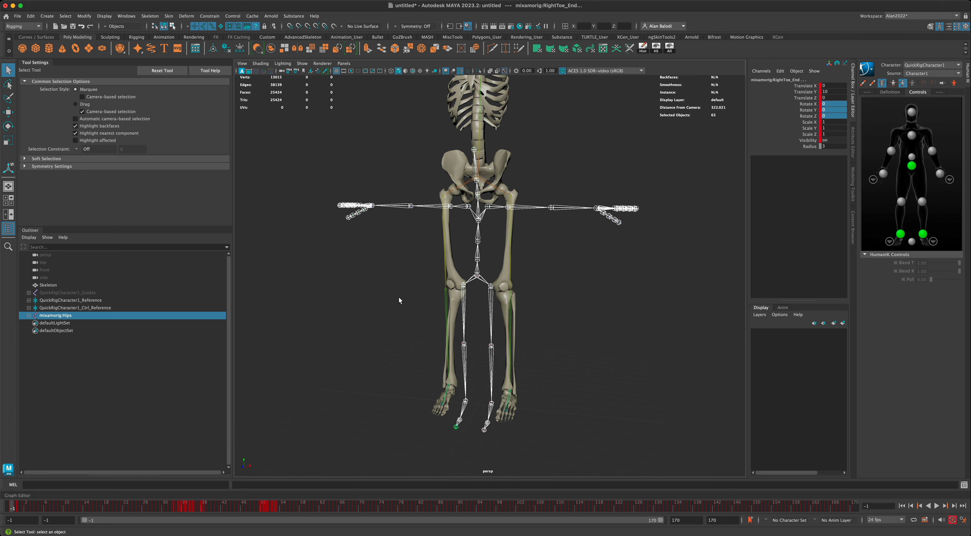
pyautogui.keyDown('alt'); pyautogui.moveTo(571, 261); pyautogui.dragTo(584, 261, button='middle'); pyautogui.keyUp('alt')
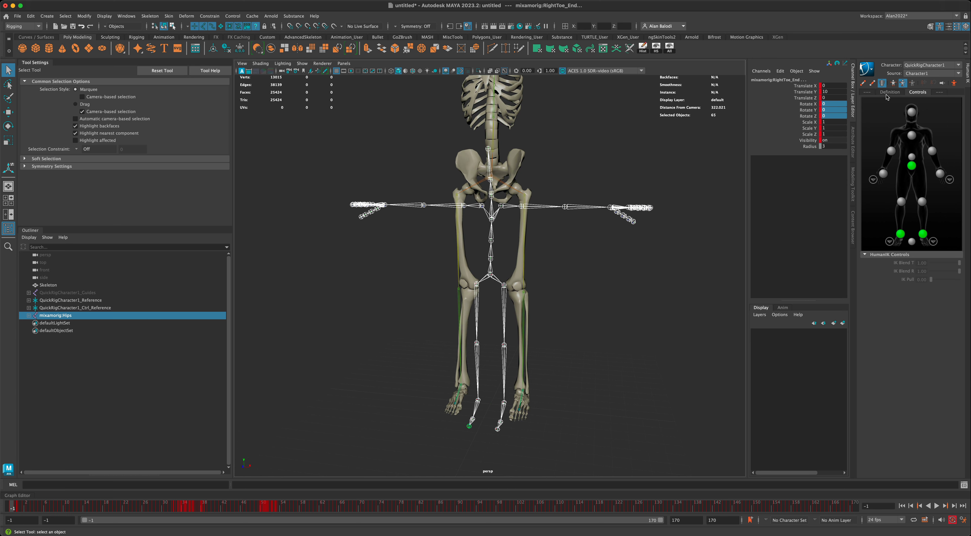
# Make Character1 the active HumanIK character.
pyautogui.click(915, 73)
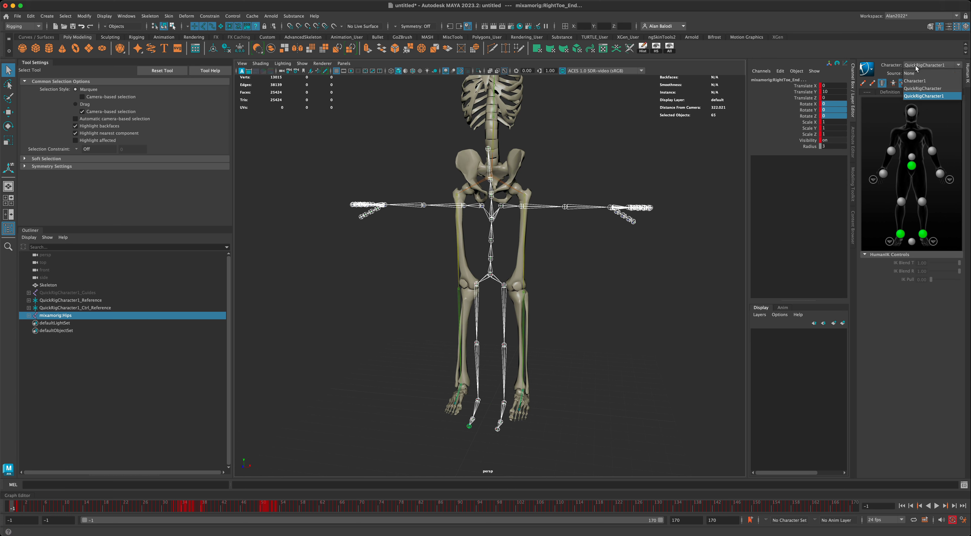
pyautogui.click(916, 81)
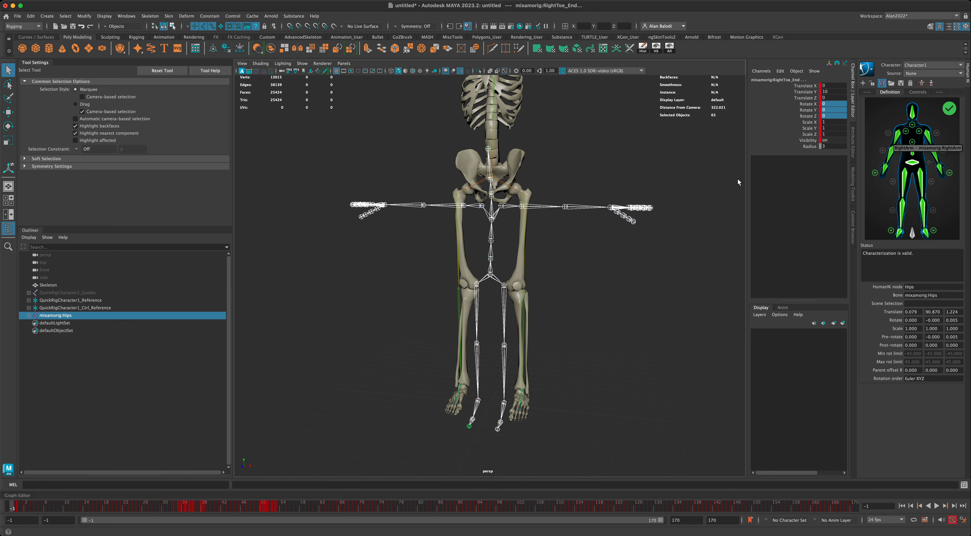
pyautogui.keyDown('alt'); pyautogui.moveTo(713, 224); pyautogui.dragTo(686, 225); pyautogui.keyUp('alt')
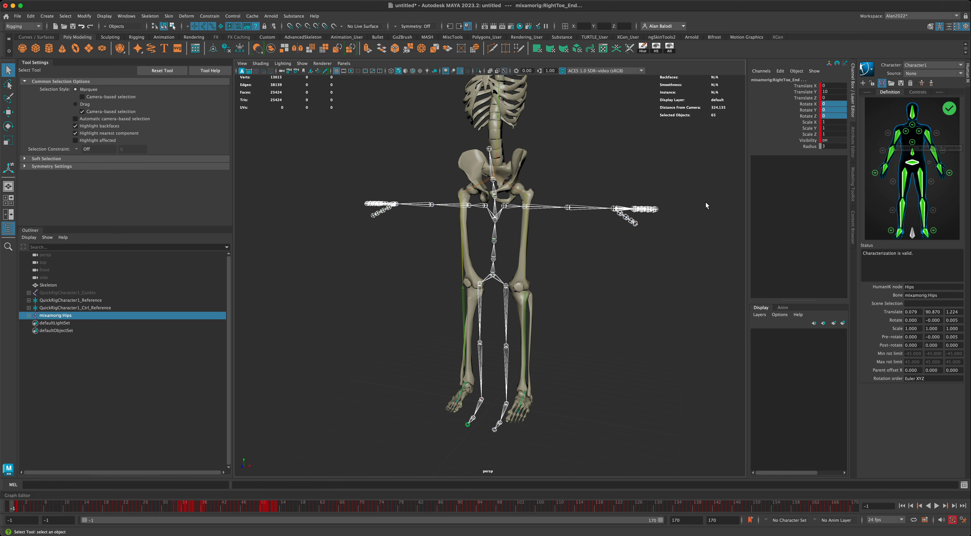
pyautogui.keyDown('alt'); pyautogui.moveTo(707, 206); pyautogui.dragTo(704, 201); pyautogui.keyUp('alt')
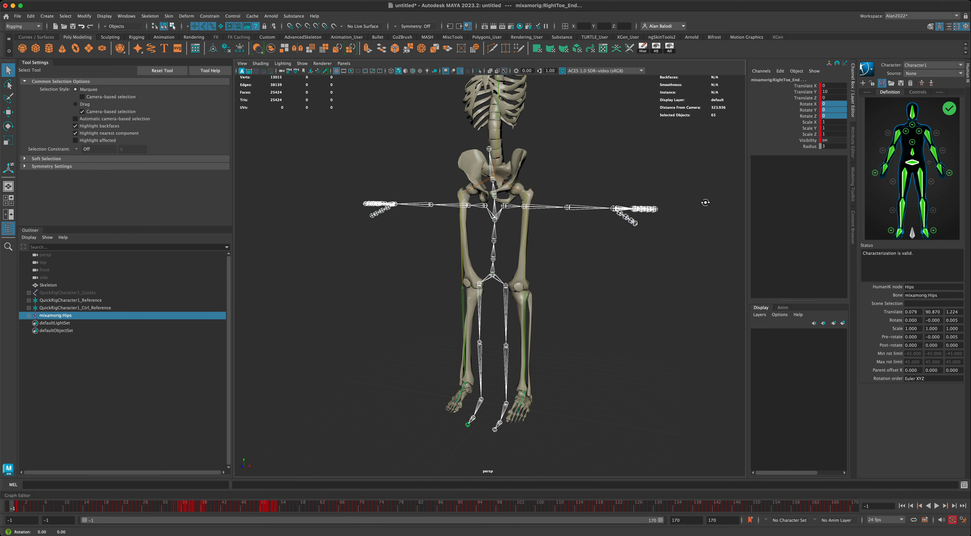
# Lock Character1's skeleton definition, turning the Mixamo joints blue.
pyautogui.click(872, 83)
pyautogui.keyDown('alt'); pyautogui.moveTo(626, 260); pyautogui.dragTo(620, 272); pyautogui.keyUp('alt')
pyautogui.scroll(-3, 615, 322)
pyautogui.keyDown('alt'); pyautogui.moveTo(620, 273); pyautogui.dragTo(614, 334, button='middle'); pyautogui.keyUp('alt')
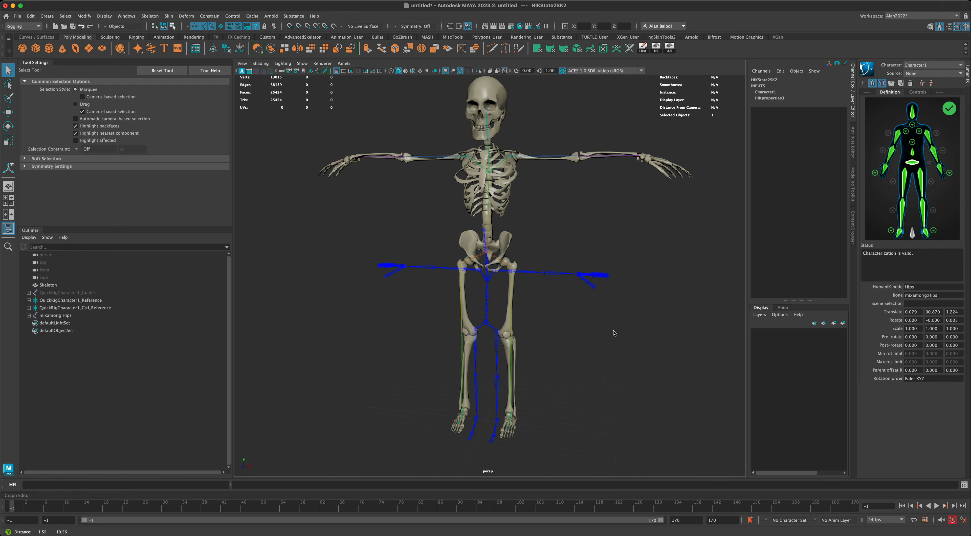
pyautogui.keyDown('alt'); pyautogui.moveTo(613, 330); pyautogui.dragTo(609, 326); pyautogui.keyUp('alt')
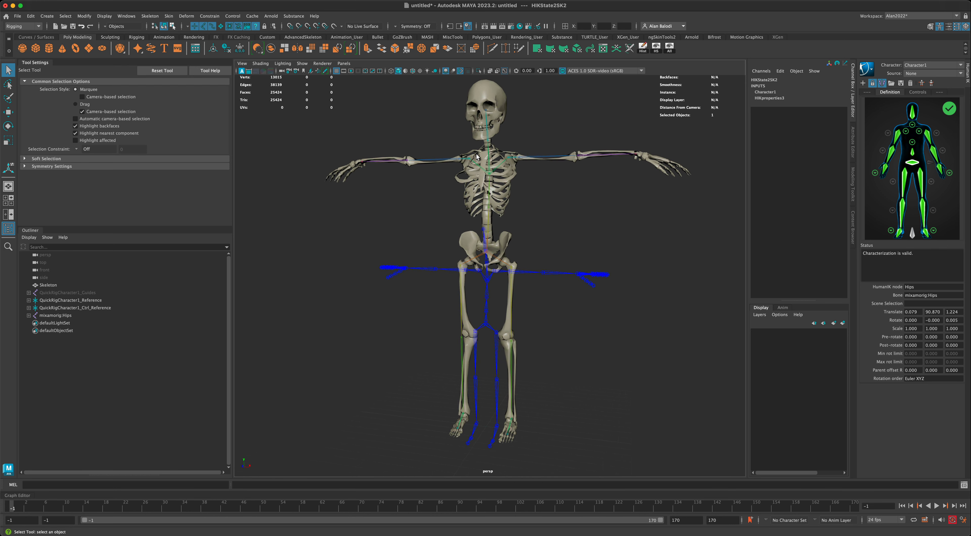
pyautogui.keyDown('alt'); pyautogui.moveTo(559, 199); pyautogui.dragTo(580, 200); pyautogui.keyUp('alt')
pyautogui.keyDown('alt'); pyautogui.moveTo(564, 198); pyautogui.dragTo(482, 179); pyautogui.keyUp('alt')
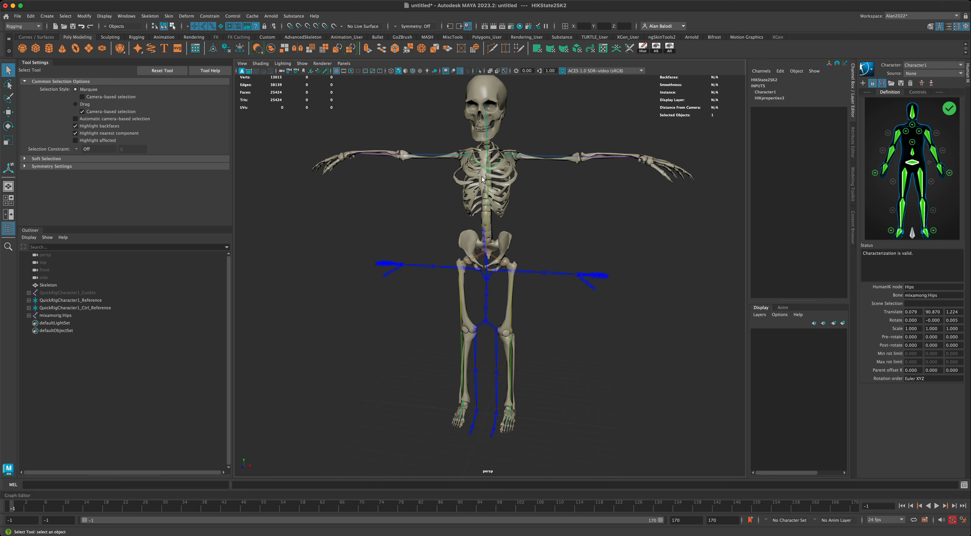
pyautogui.moveTo(550, 188)
pyautogui.keyDown('alt'); pyautogui.mouseDown()
pyautogui.moveTo(540, 193)
pyautogui.moveTo(550, 193)
pyautogui.mouseUp(); pyautogui.keyUp('alt')
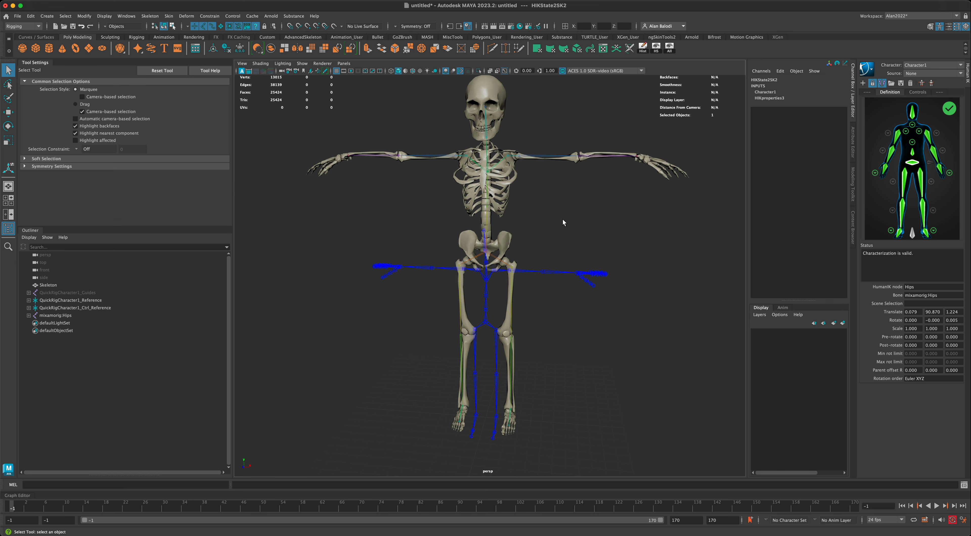
pyautogui.scroll(-2, 563, 223)
pyautogui.keyDown('alt'); pyautogui.moveTo(568, 225); pyautogui.dragTo(568, 227, button='middle'); pyautogui.keyUp('alt')
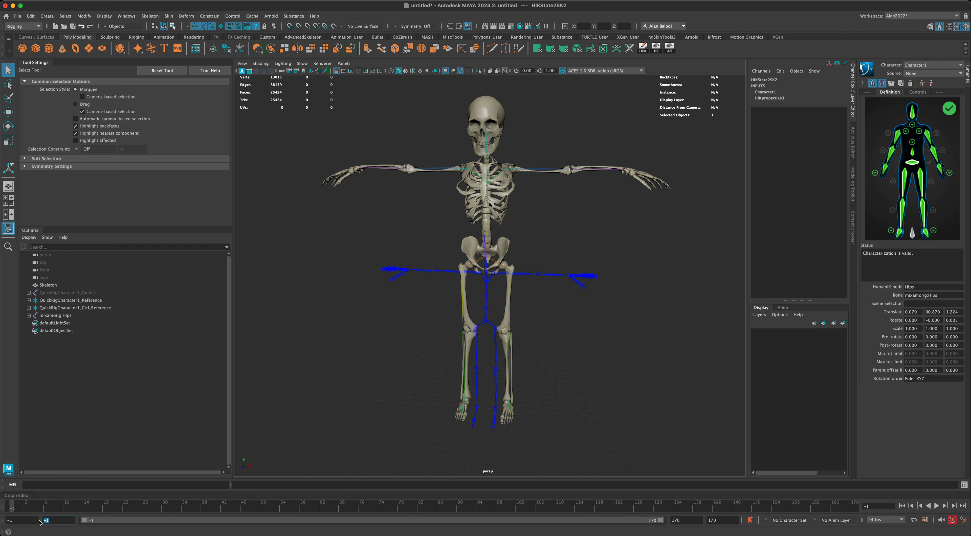
# Reset the playback start to frame 0 and play the dance from the beginning.
pyautogui.press('Return')
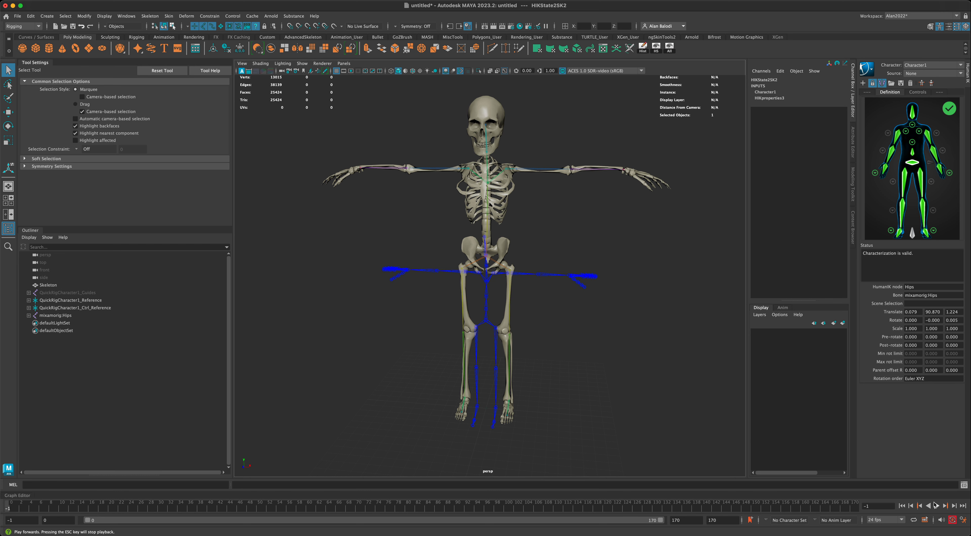
pyautogui.click(901, 506)
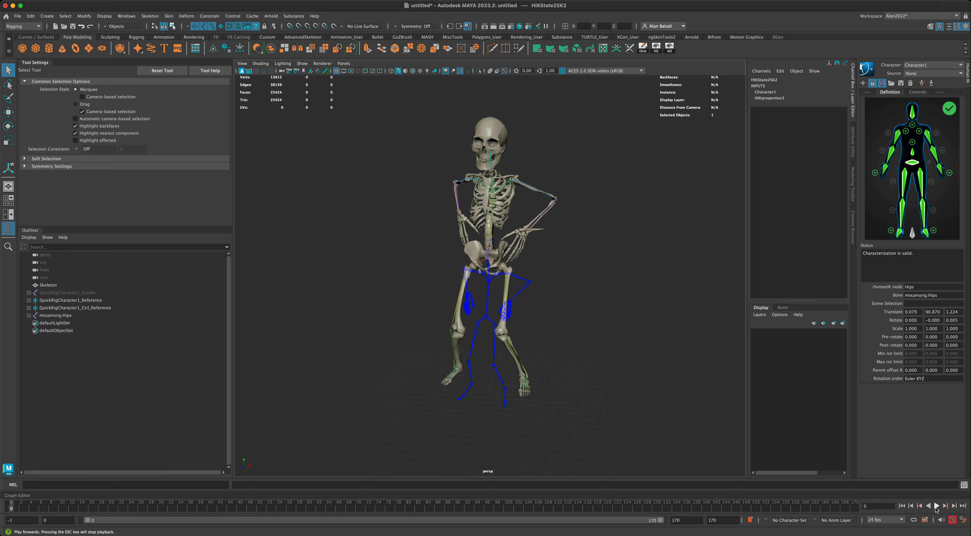
pyautogui.click(937, 506)
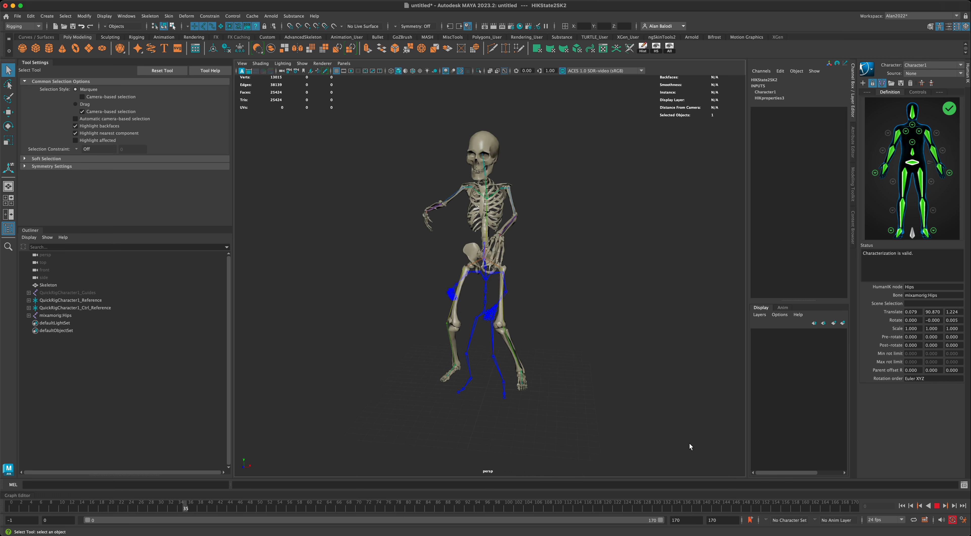
pyautogui.moveTo(663, 428)
pyautogui.keyDown('alt'); pyautogui.mouseDown()
pyautogui.moveTo(678, 425)
pyautogui.moveTo(652, 425)
pyautogui.mouseUp(); pyautogui.keyUp('alt')
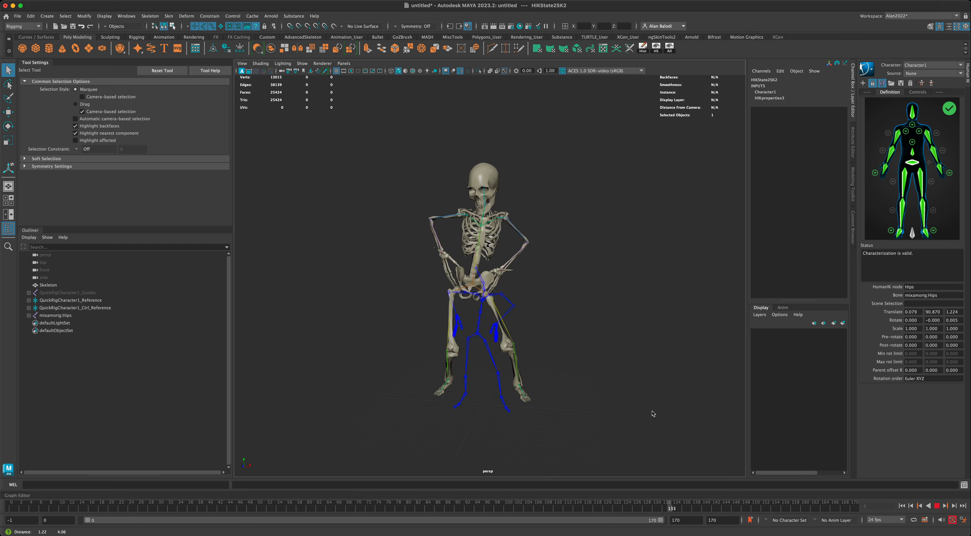
pyautogui.moveTo(647, 406)
pyautogui.keyDown('alt'); pyautogui.mouseDown()
pyautogui.moveTo(631, 405)
pyautogui.moveTo(715, 407)
pyautogui.moveTo(648, 405)
pyautogui.mouseUp(); pyautogui.keyUp('alt')
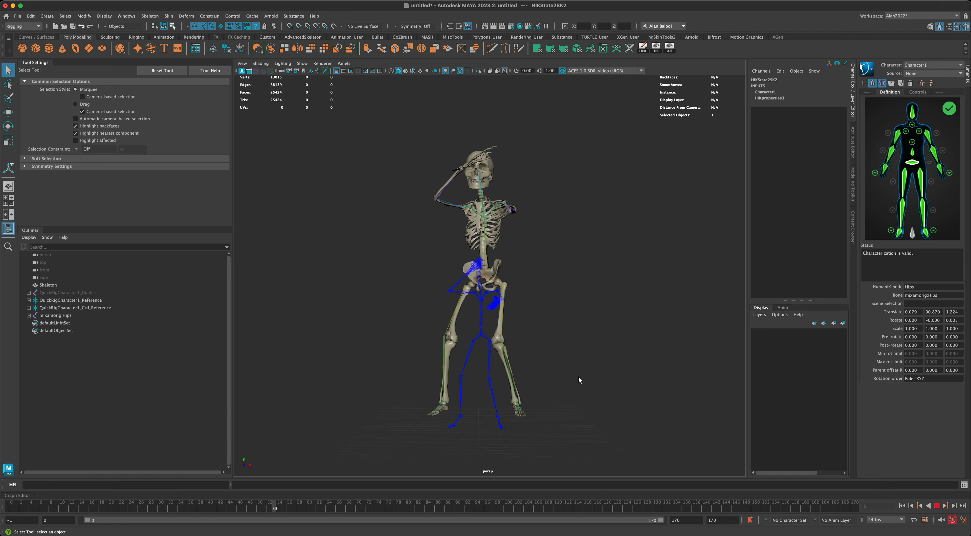
# Hide joints in the viewport so only the dancing skinned skeleton shows.
pyautogui.moveTo(580, 381)
pyautogui.keyDown('alt'); pyautogui.mouseDown()
pyautogui.moveTo(592, 383)
pyautogui.moveTo(539, 354)
pyautogui.moveTo(588, 368)
pyautogui.mouseUp(); pyautogui.keyUp('alt')
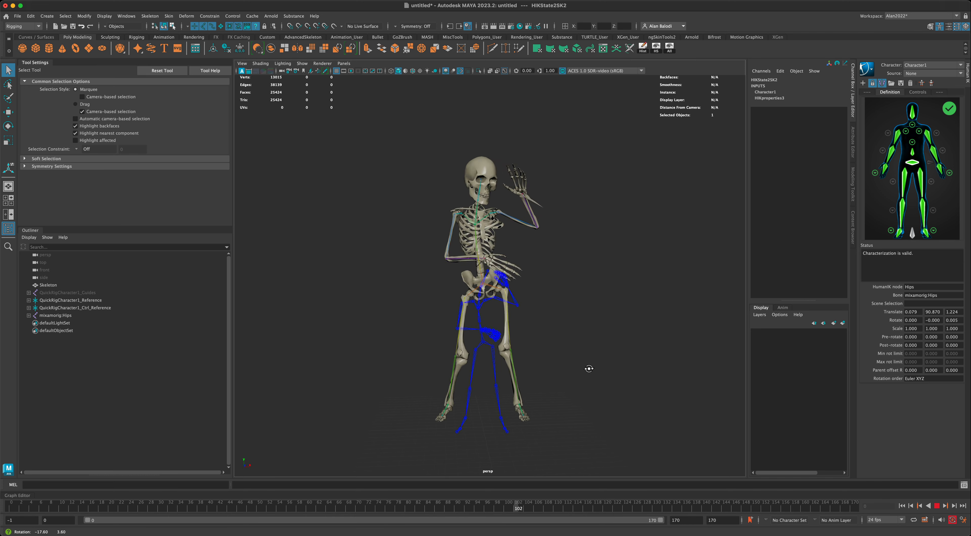
pyautogui.click(302, 64)
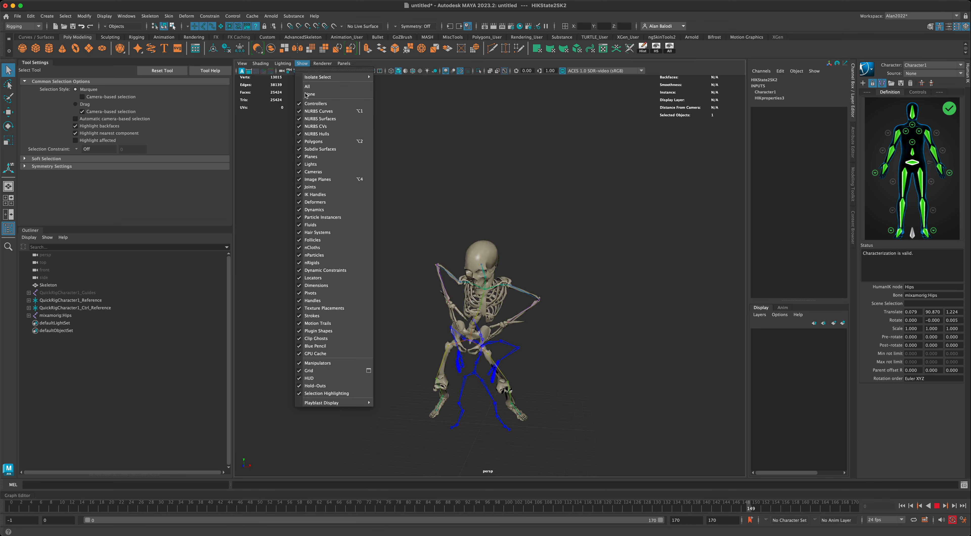
pyautogui.click(318, 187)
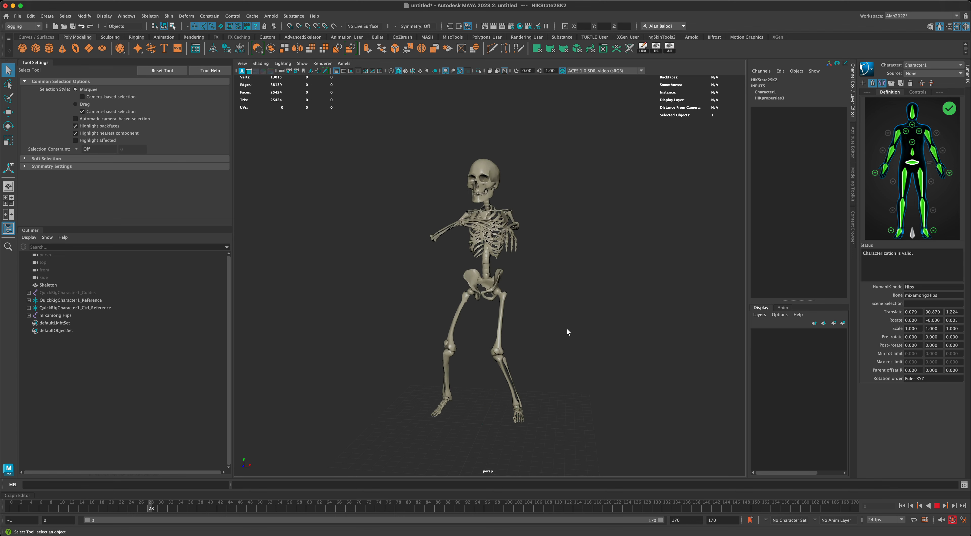